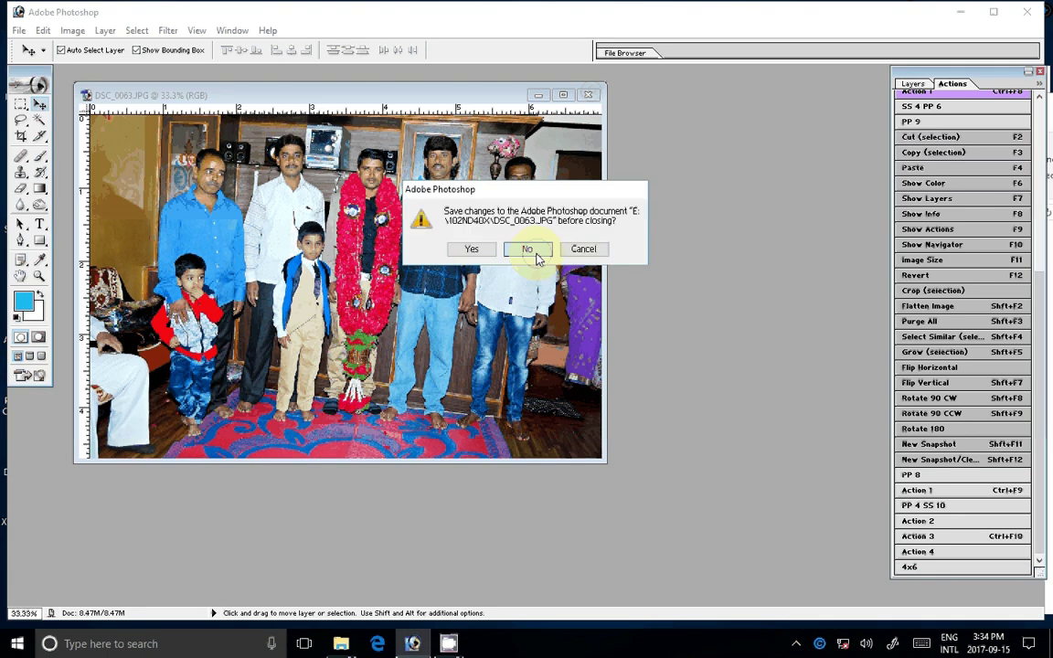
Close DSC_0063.JPG without saving and bring up the 102ND40X photo folder.
click(537, 256)
mouse_move(340, 644)
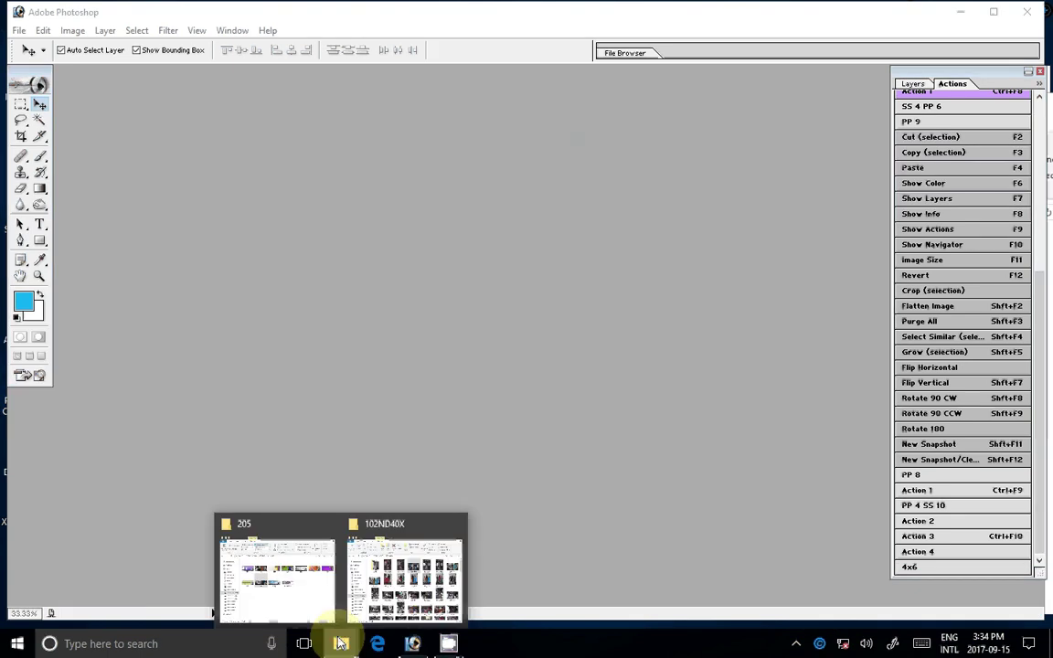
click(371, 537)
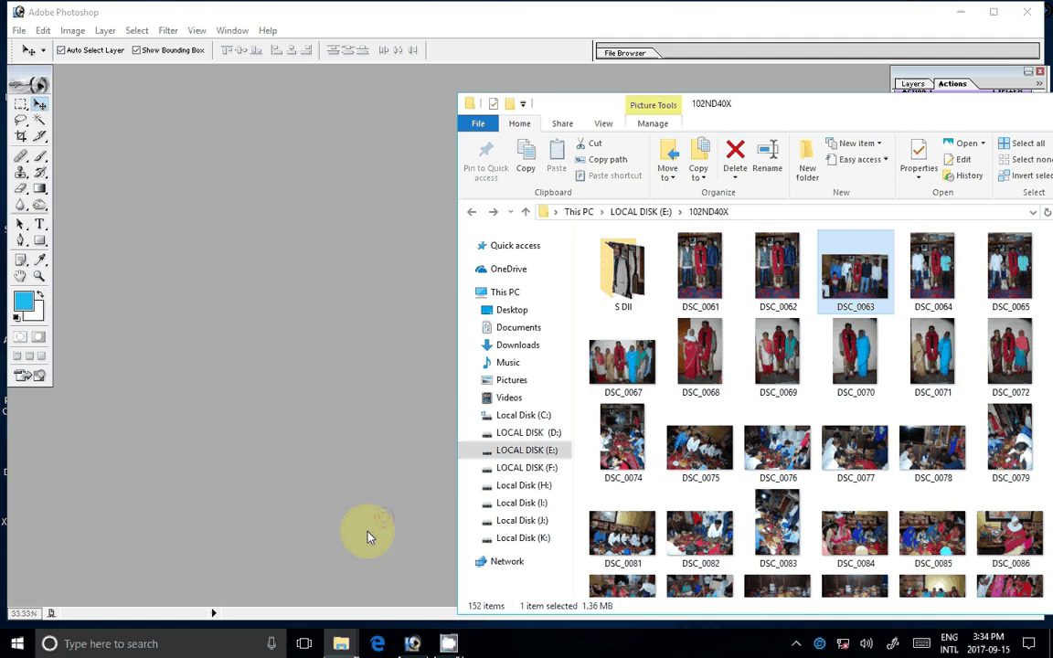
Select DSC_0164 and DSC_0157 in the 102ND40X folder.
mouse_move(857, 276)
mouse_down()
mouse_move(897, 276)
mouse_move(870, 78)
mouse_up()
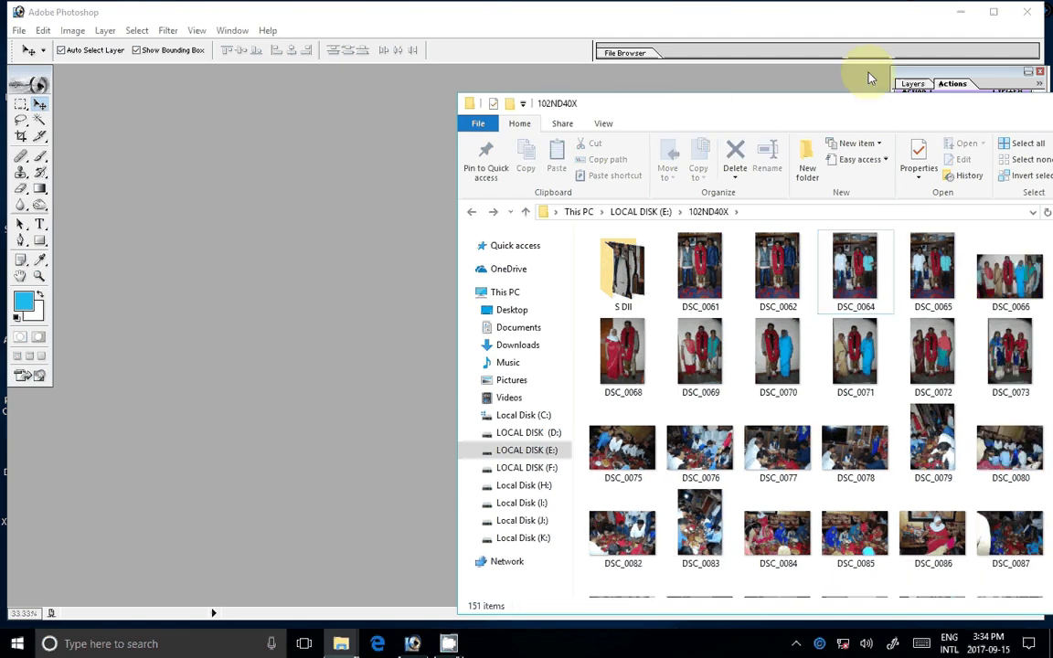
scroll(798, 370, down, 3)
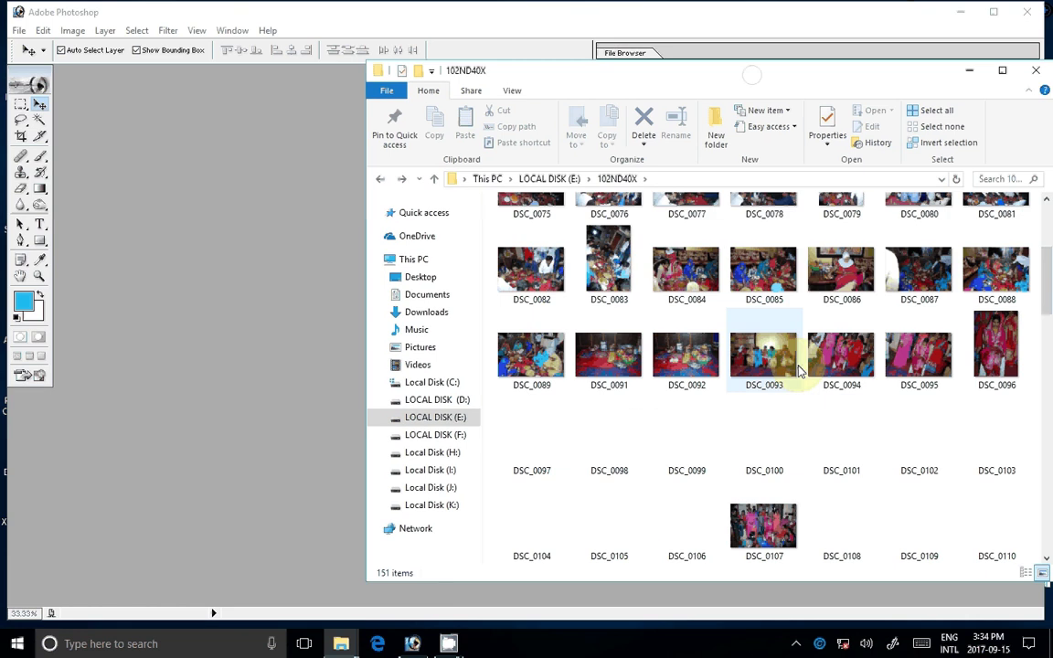
scroll(798, 370, down, 5)
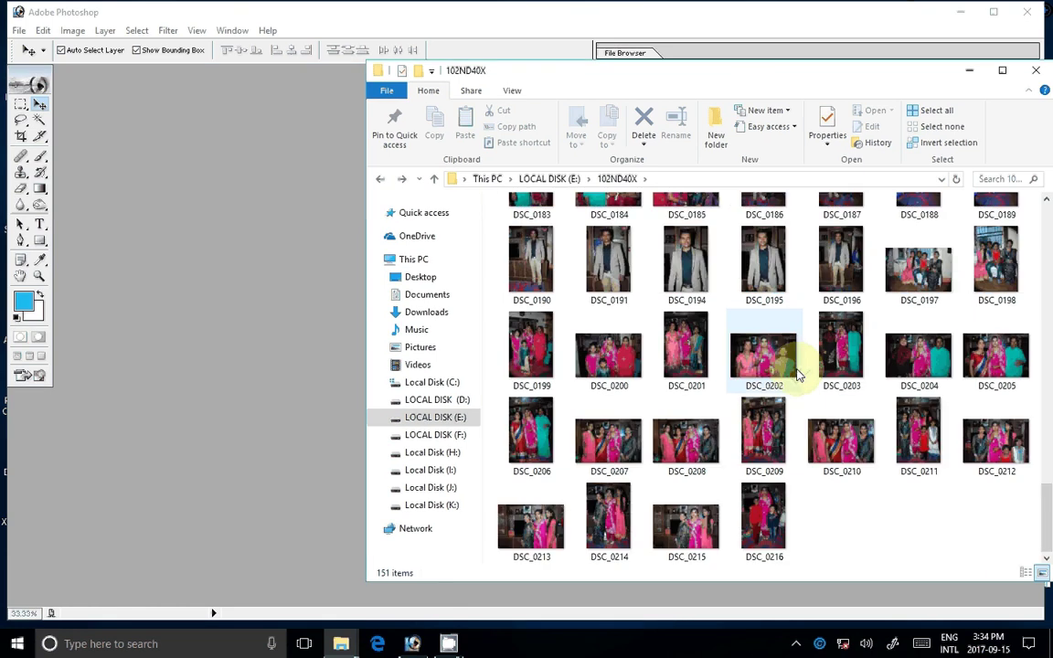
scroll(798, 375, up, 3)
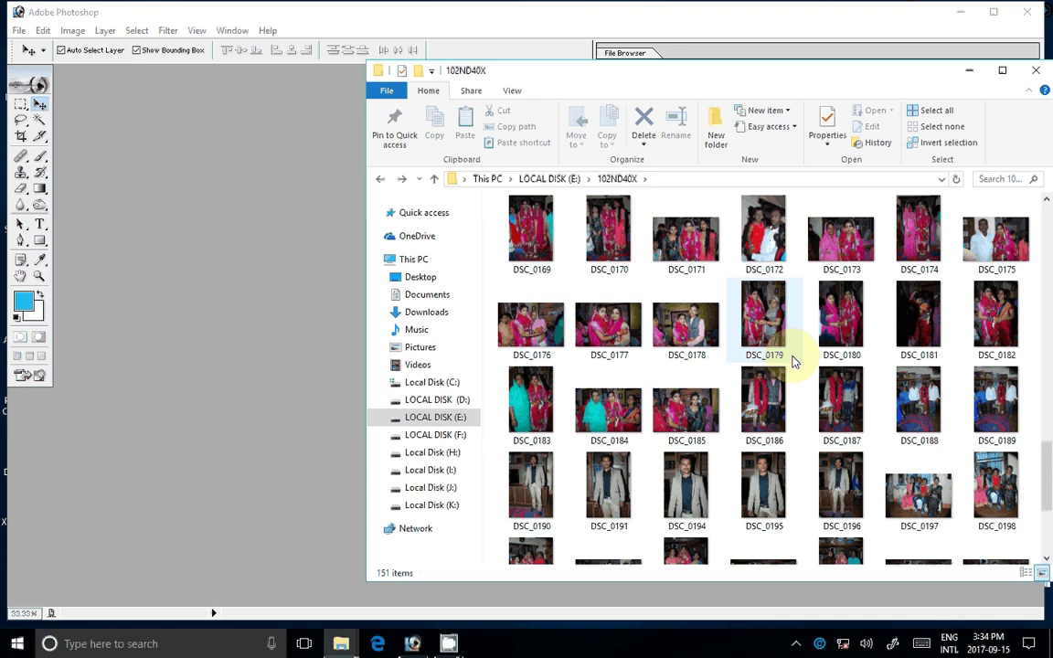
scroll(793, 365, up, 3)
click(765, 402)
key(shift+Up)
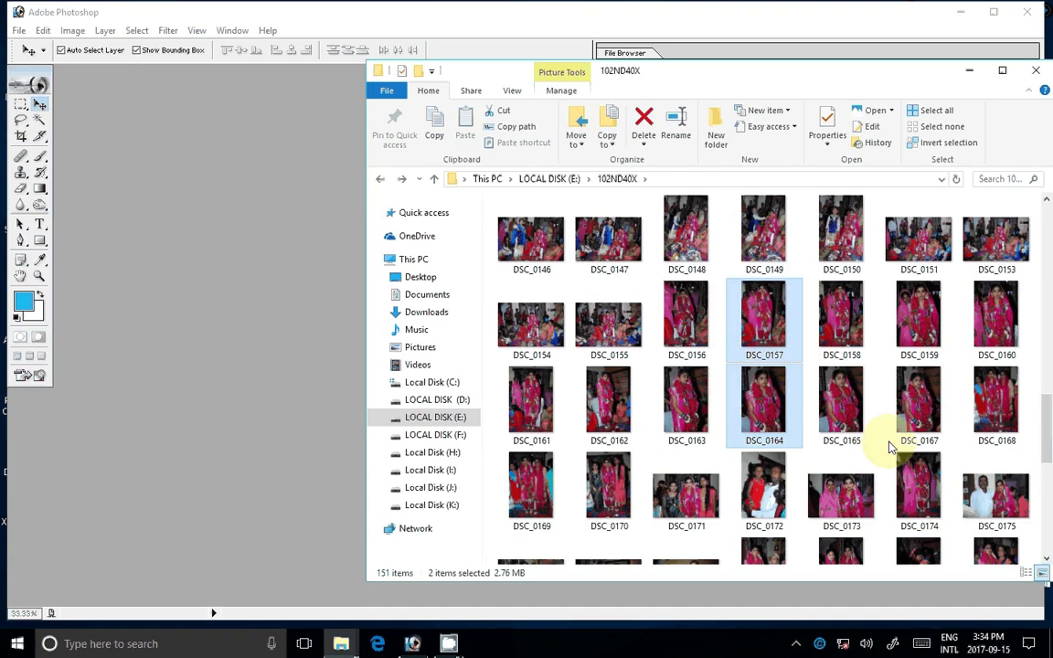
drag(1048, 404, 1050, 466)
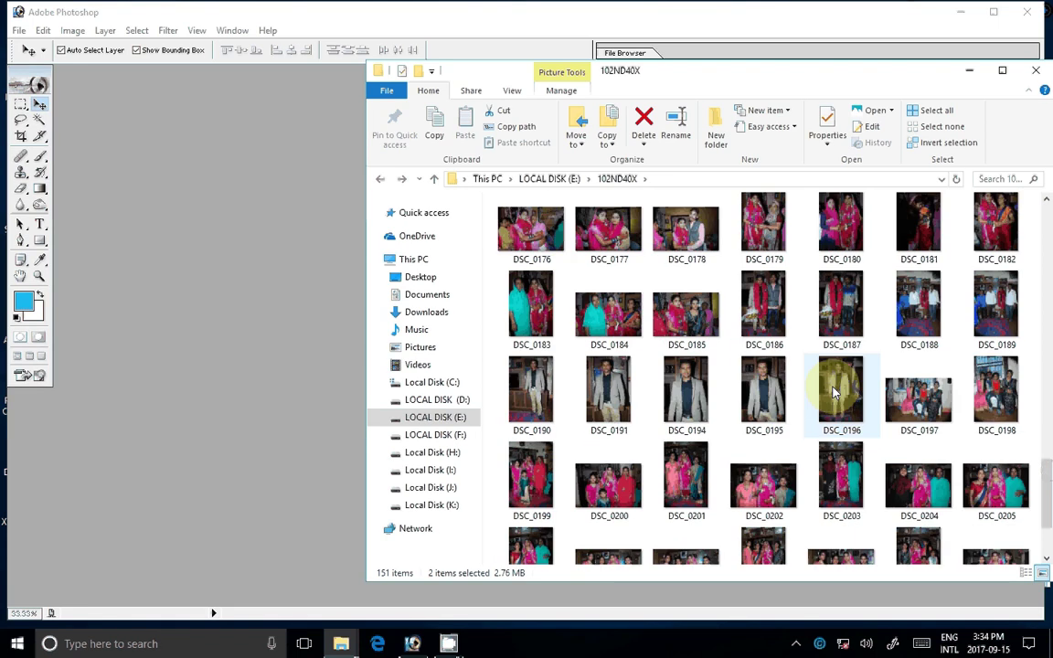
Add DSC_0196, DSC_0191 and DSC_0186 to the selection and drop all five onto Photoshop.
ctrl+click(834, 393)
ctrl+click(608, 393)
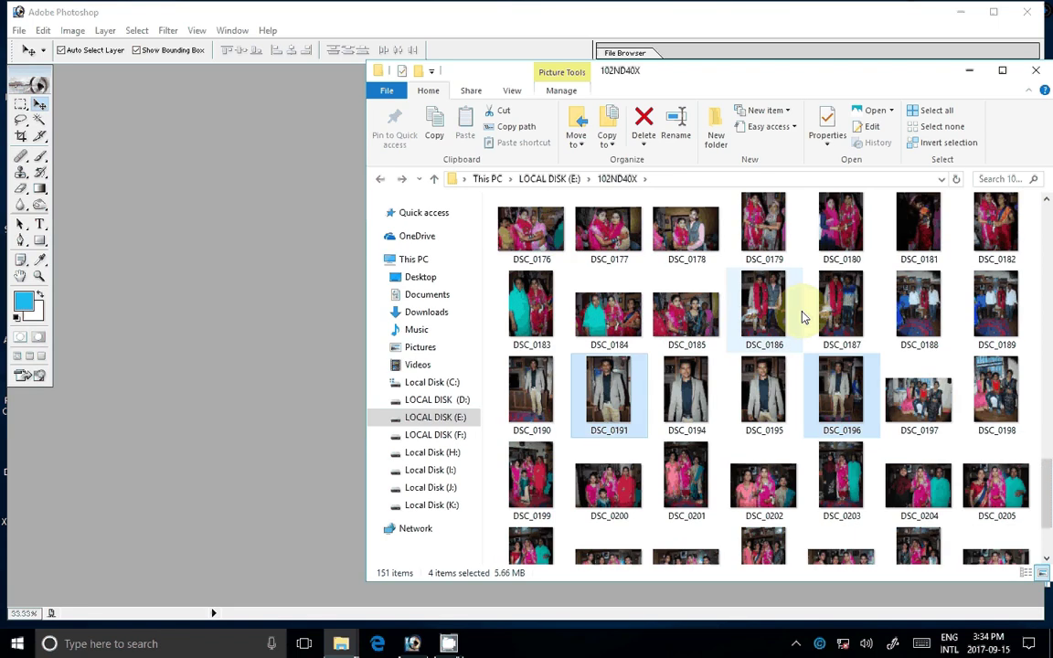
ctrl+click(768, 304)
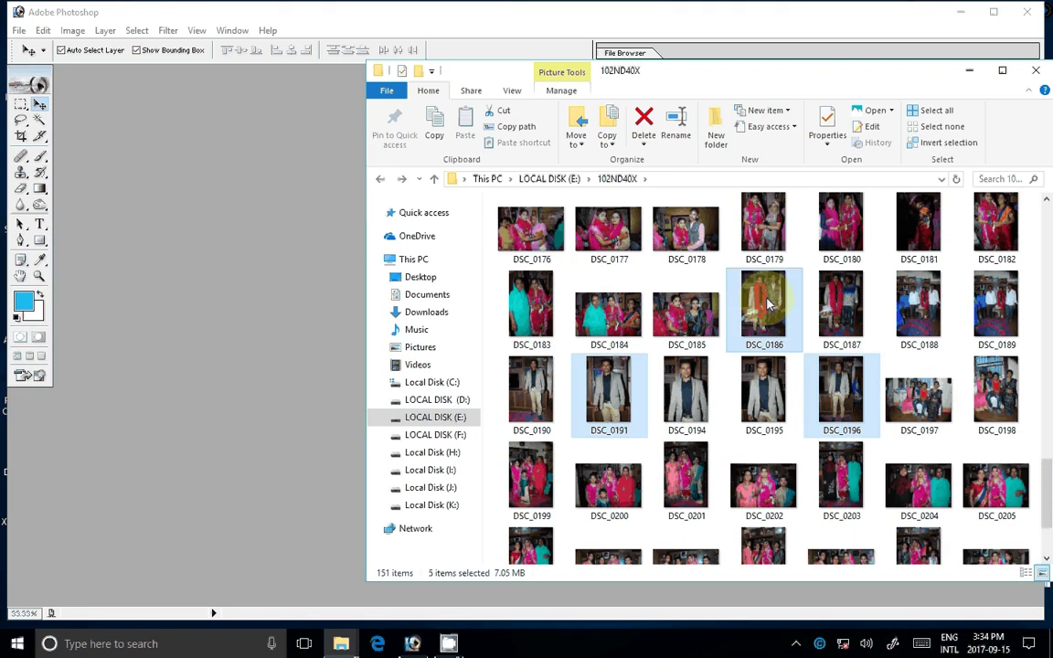
drag(768, 304, 241, 361)
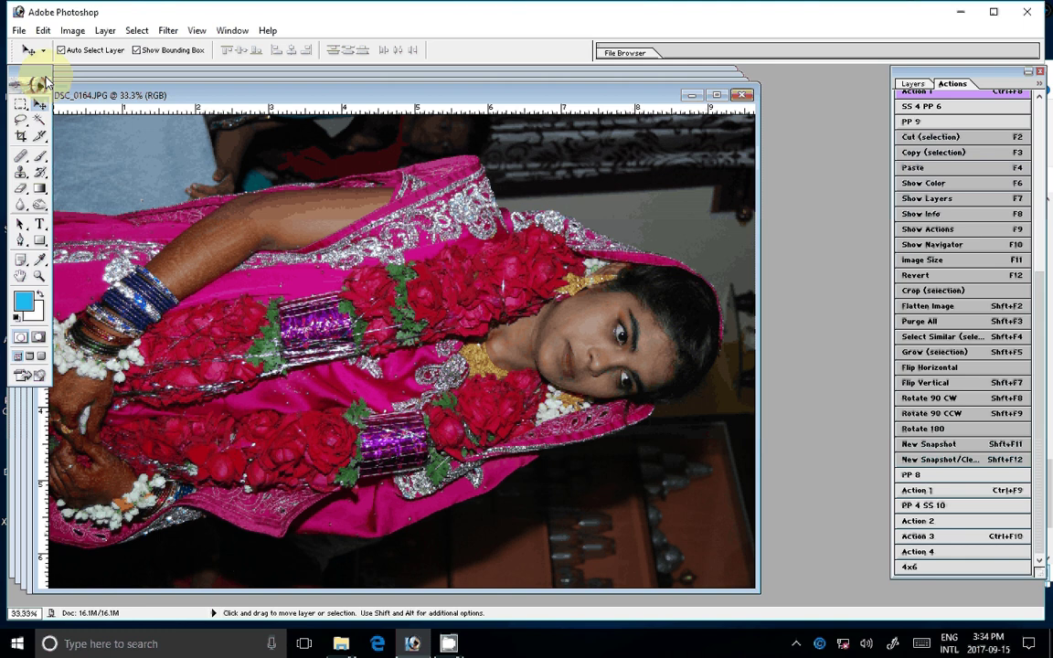
Rotate DSC_0164 upright and brighten it with the Correction action.
key(shift+F9)
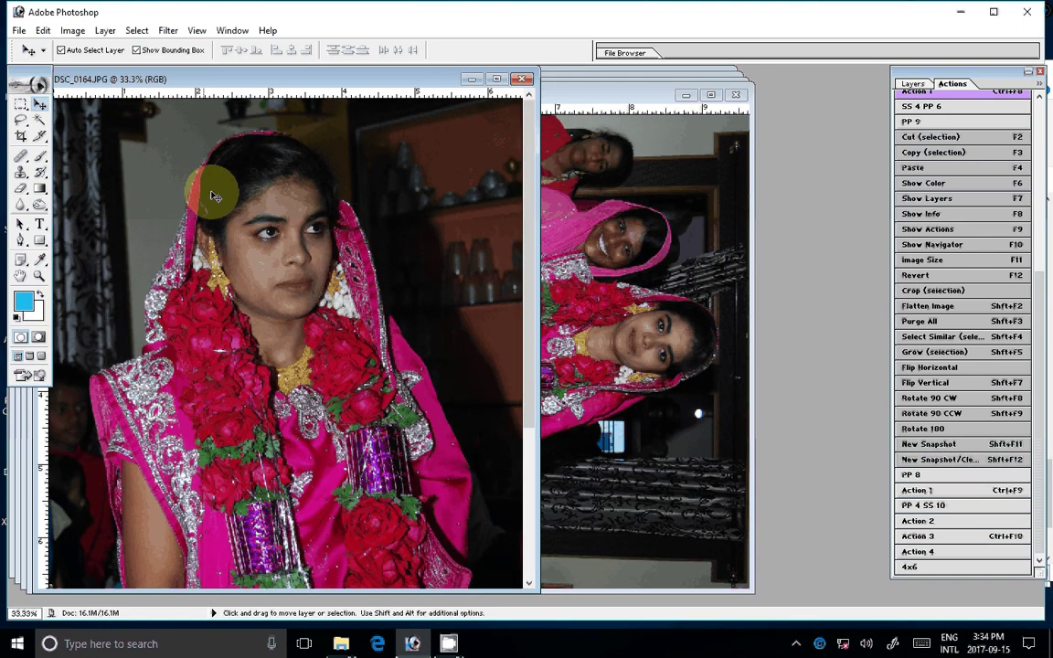
click(912, 84)
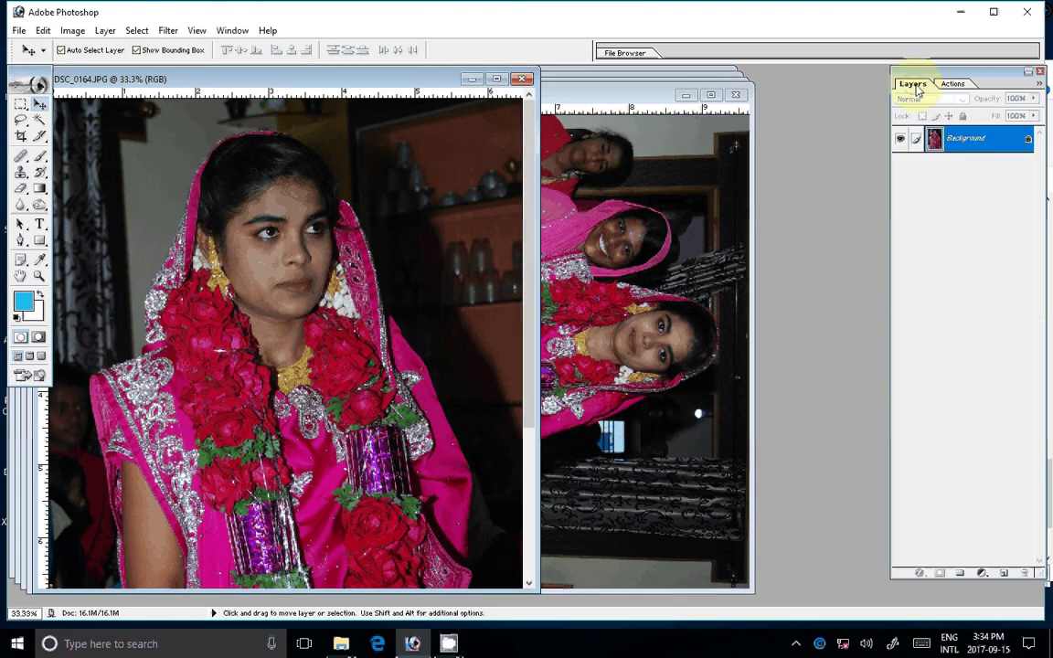
click(952, 83)
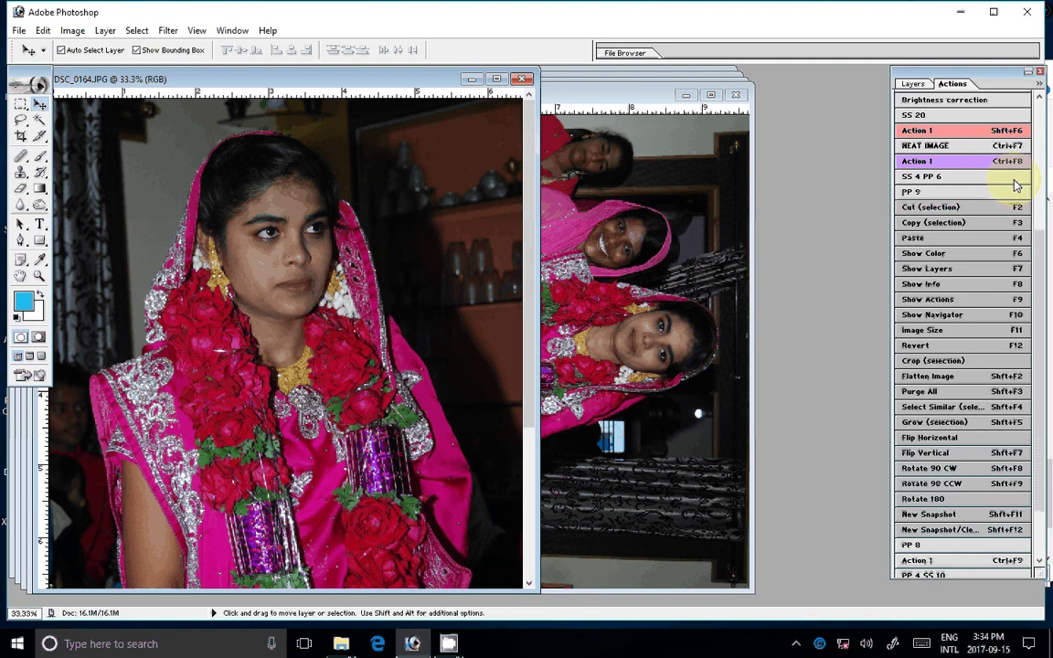
scroll(1005, 192, up, 5)
click(948, 212)
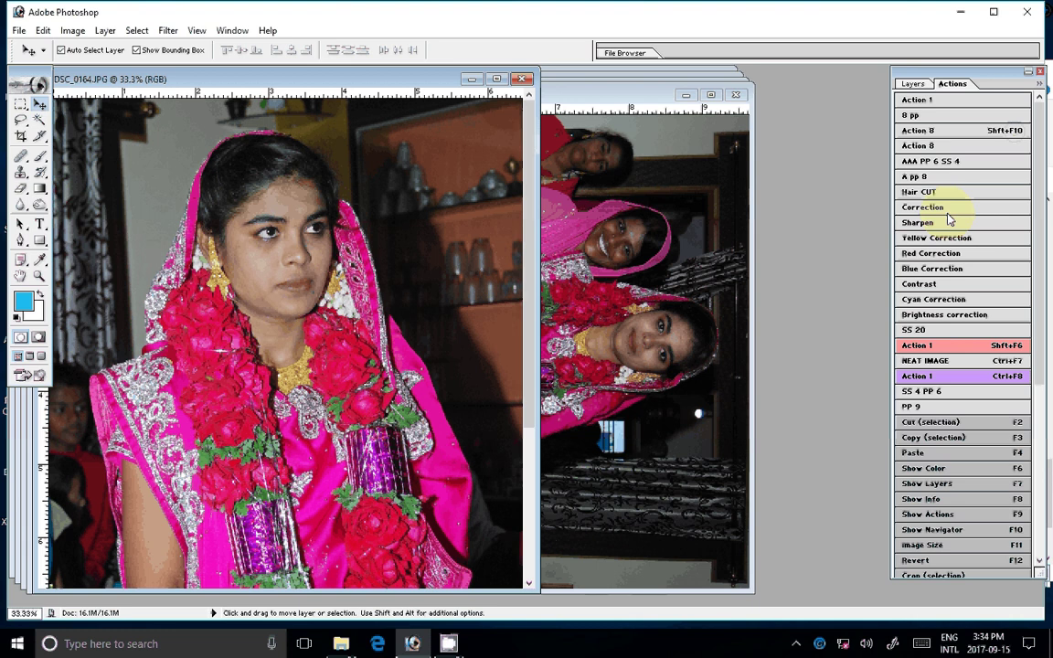
click(471, 78)
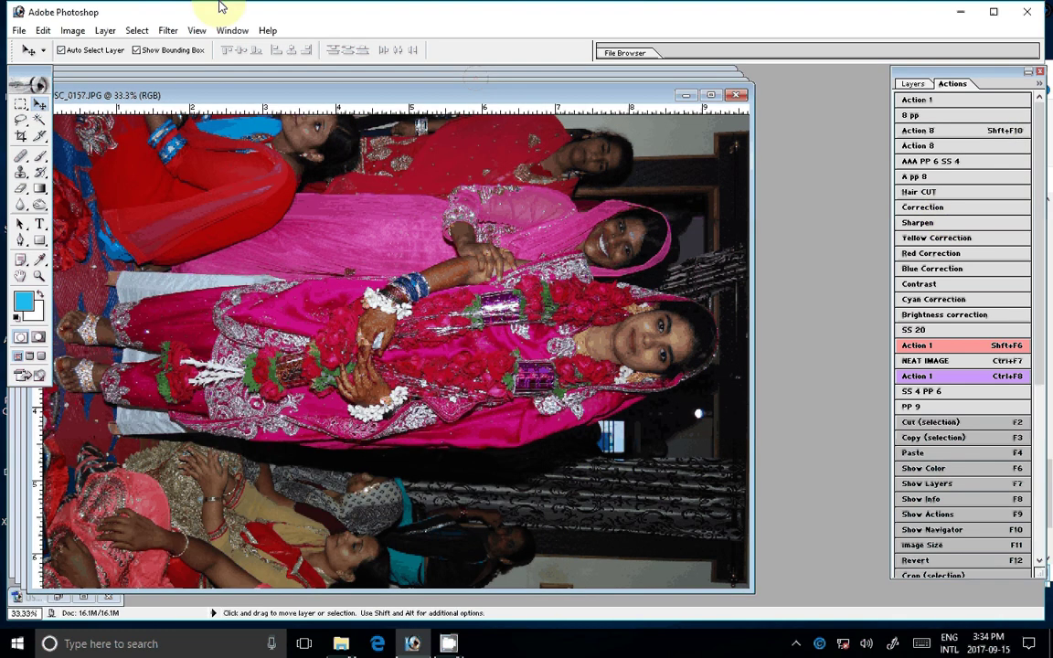
Rotate DSC_0157, DSC_0196 and the next man's photo upright, applying Correction to the latter two.
key(ctrl+F8)
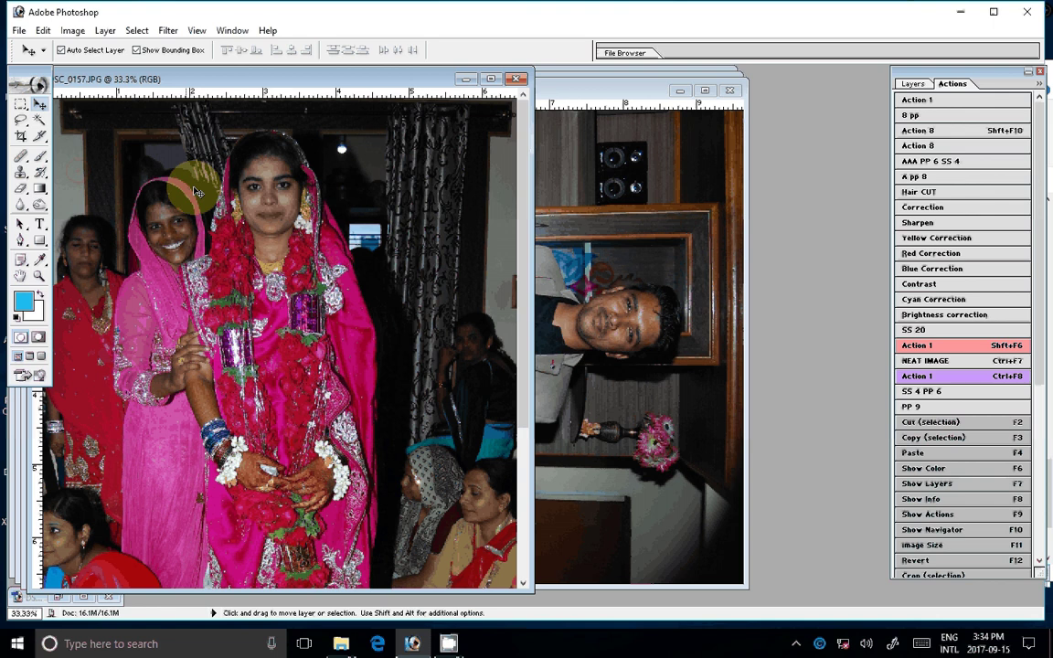
click(708, 180)
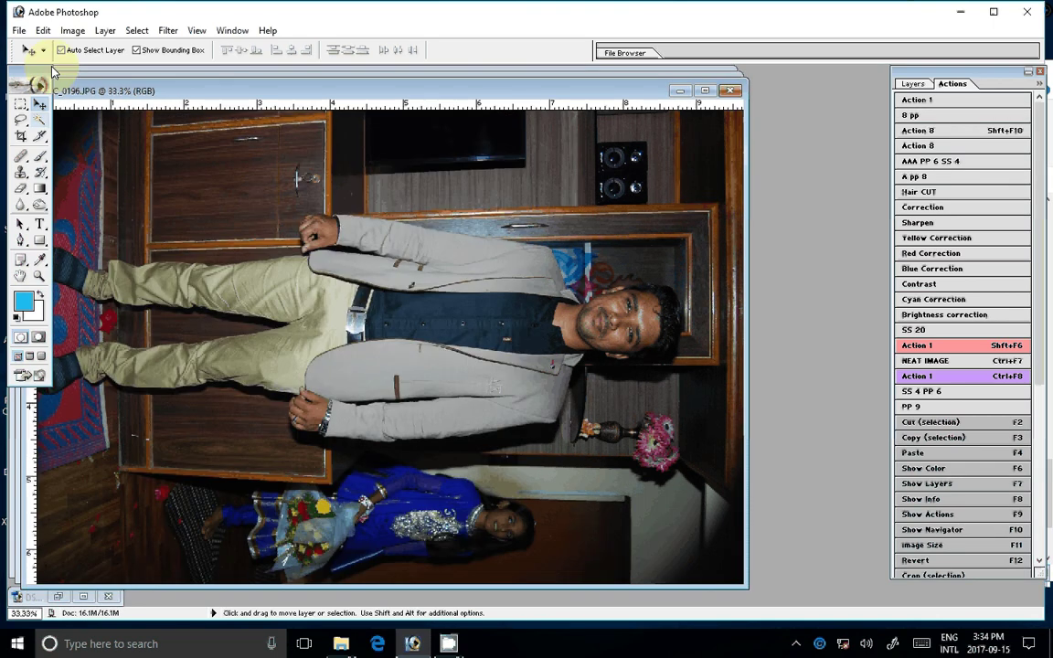
key(ctrl+F8)
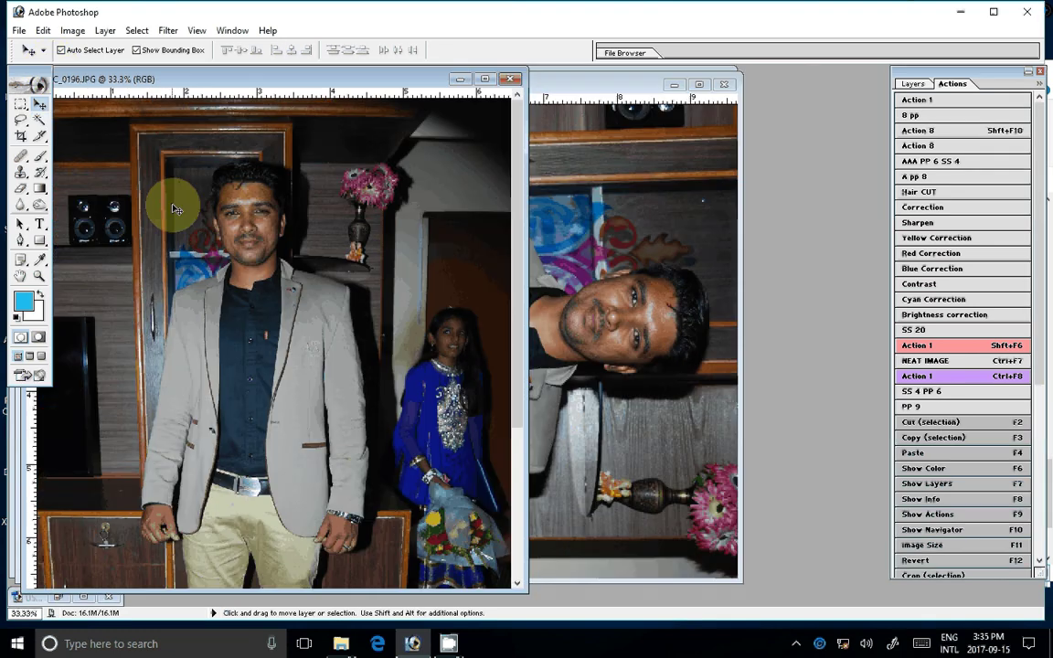
click(955, 206)
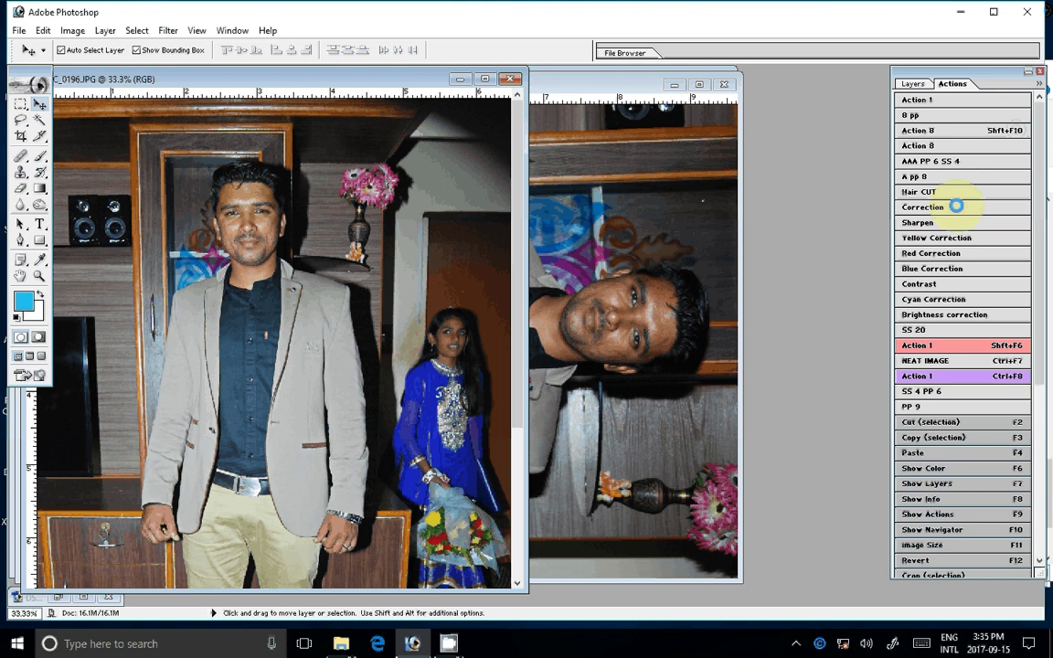
click(630, 128)
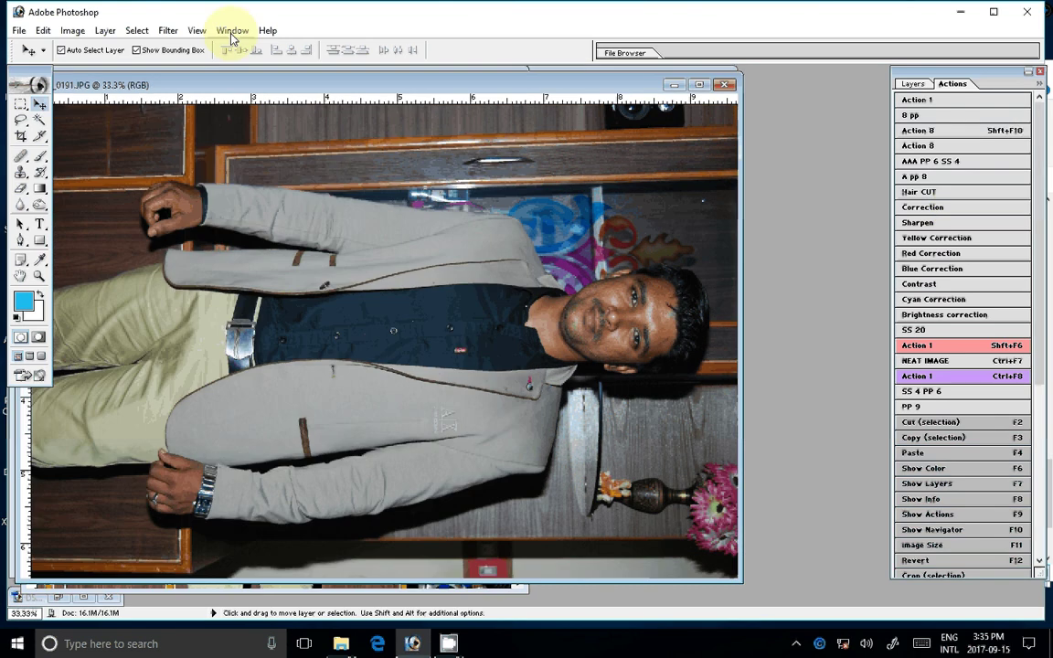
key(ctrl+F8)
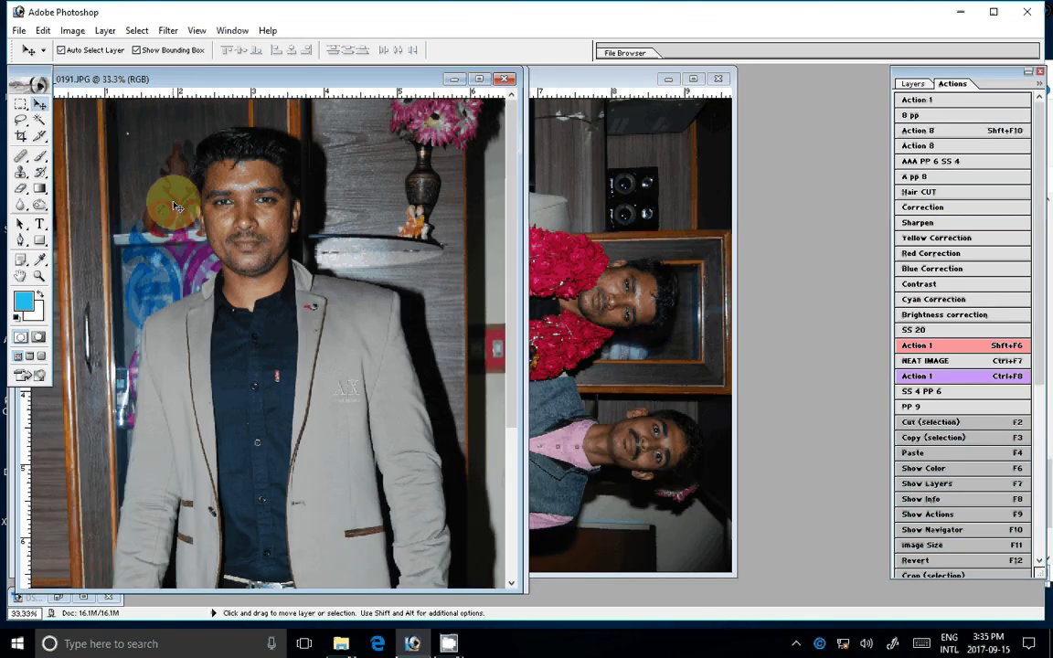
click(928, 206)
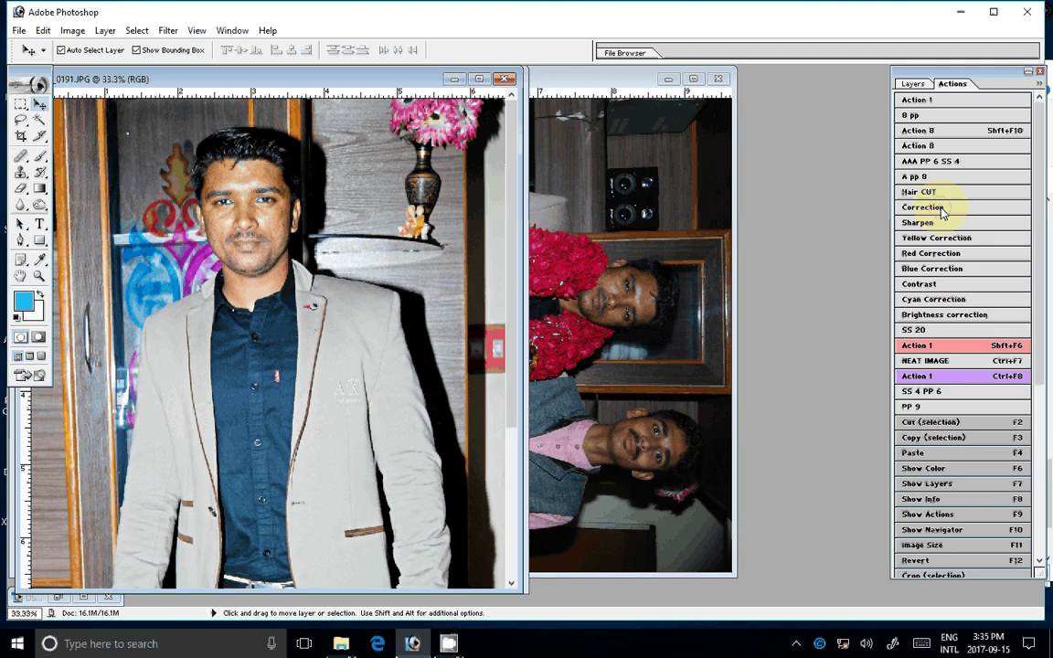
Rotate the two men's photo upright, apply Correction and Sharpen, and zoom on the right man's face.
click(640, 146)
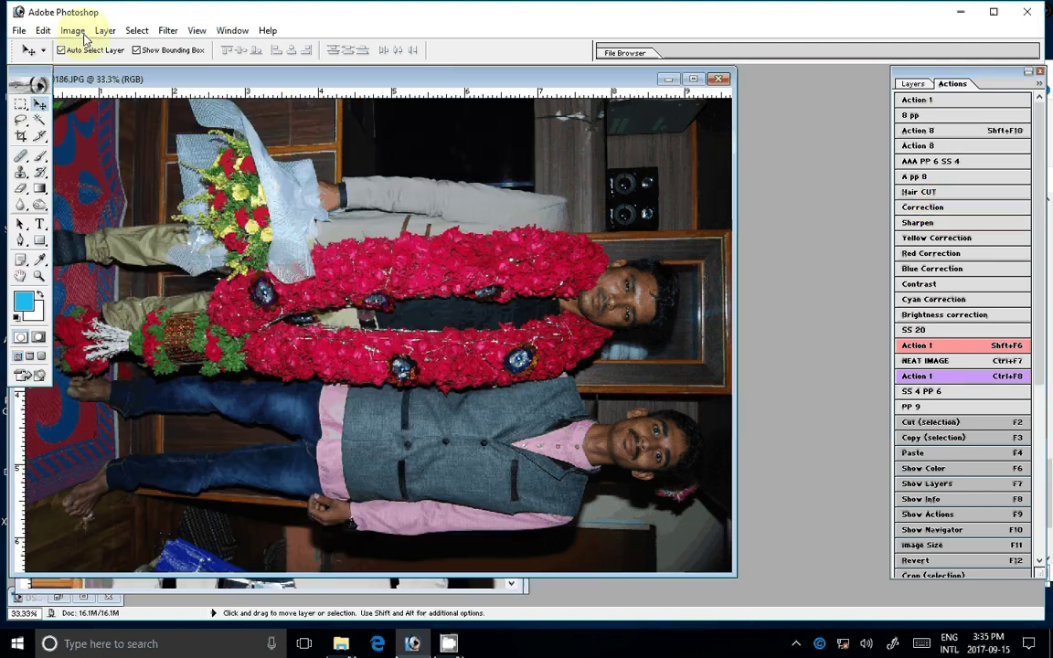
key(ctrl+F8)
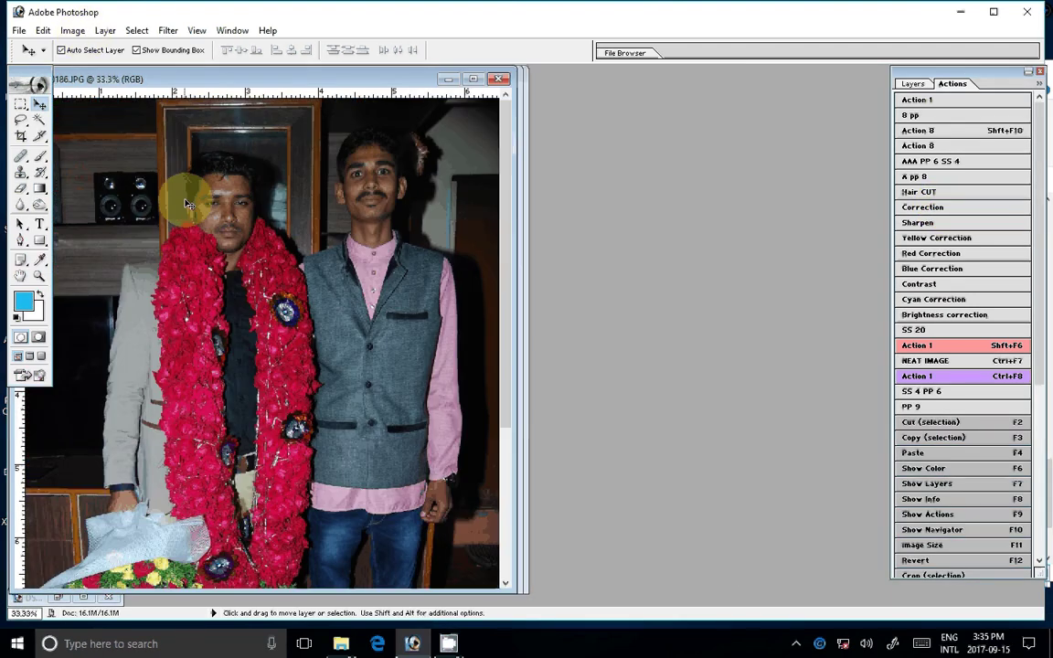
click(969, 210)
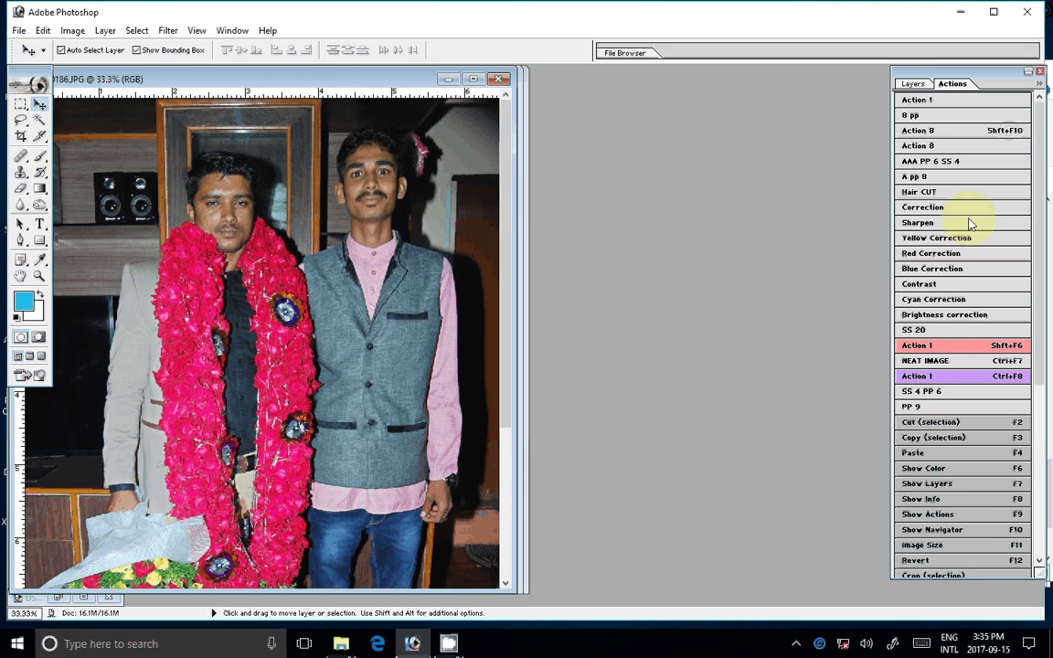
click(971, 224)
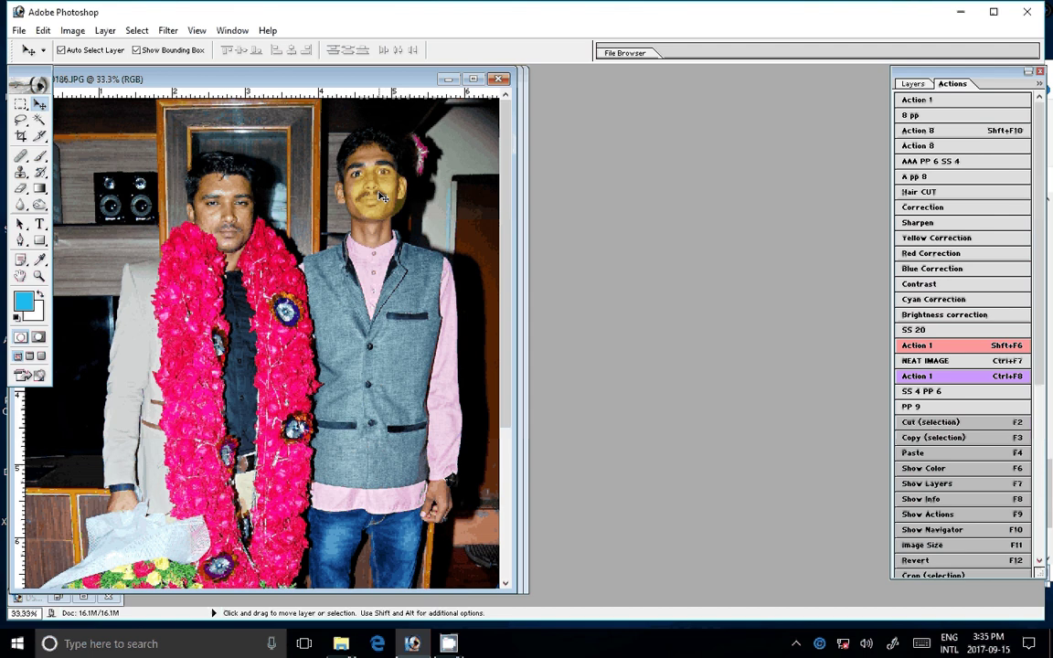
key(z)
click(382, 196)
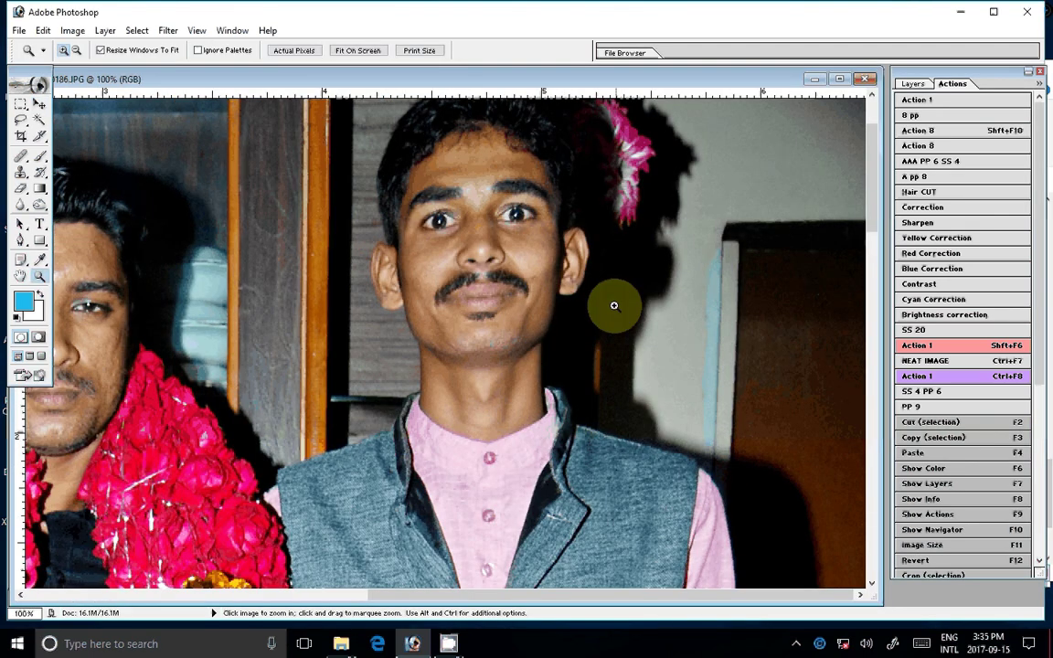
Adjust the photo's brightness and contrast, then start a pen path beside the man's head.
click(1012, 165)
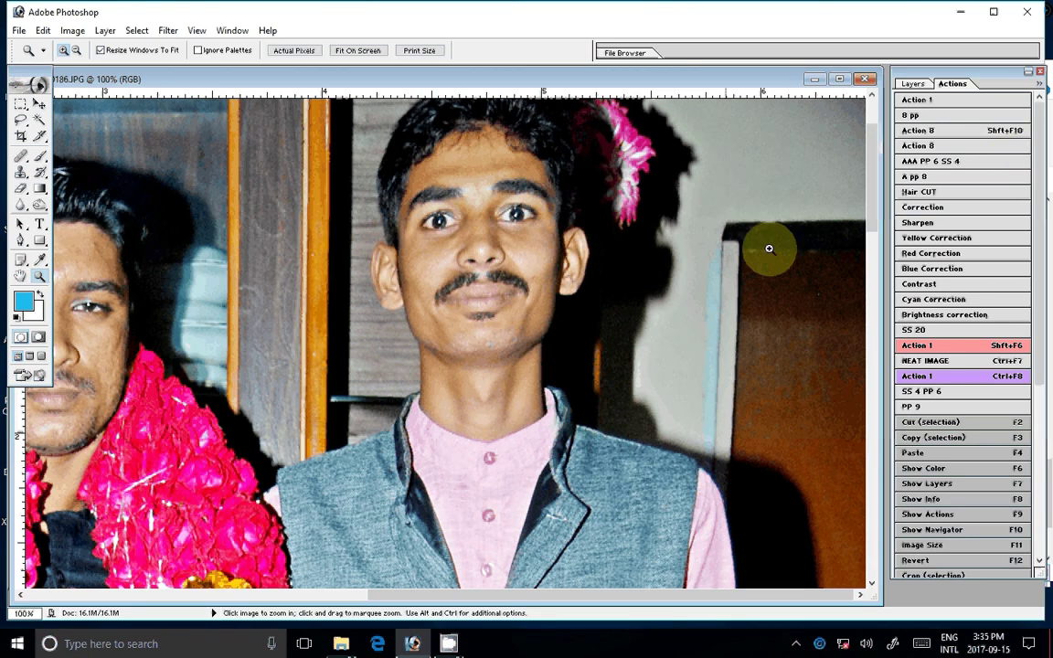
click(976, 379)
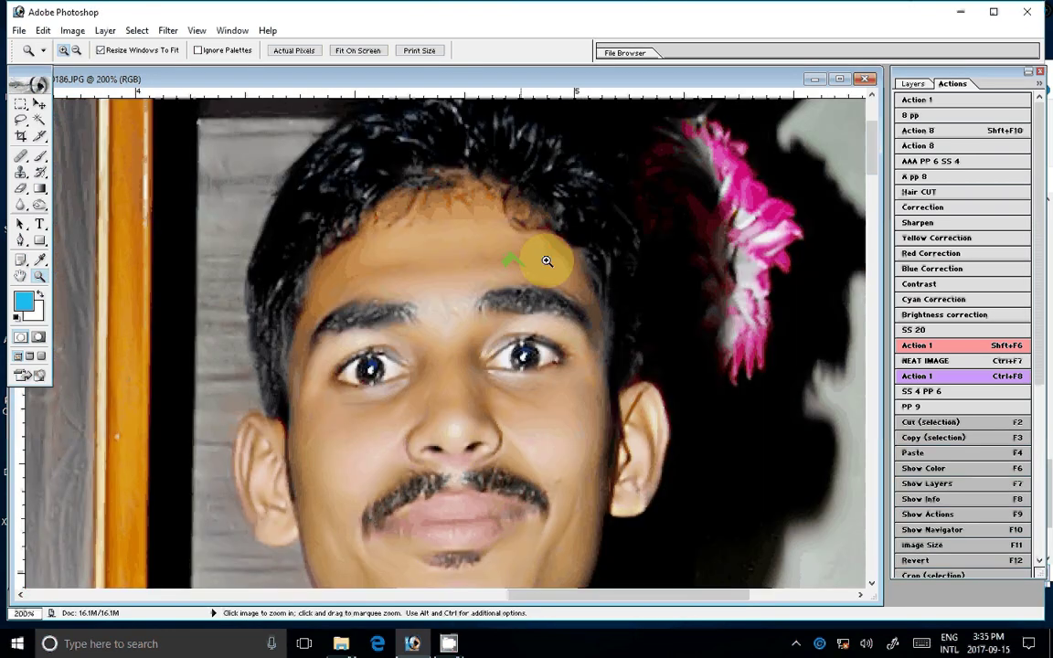
key(p)
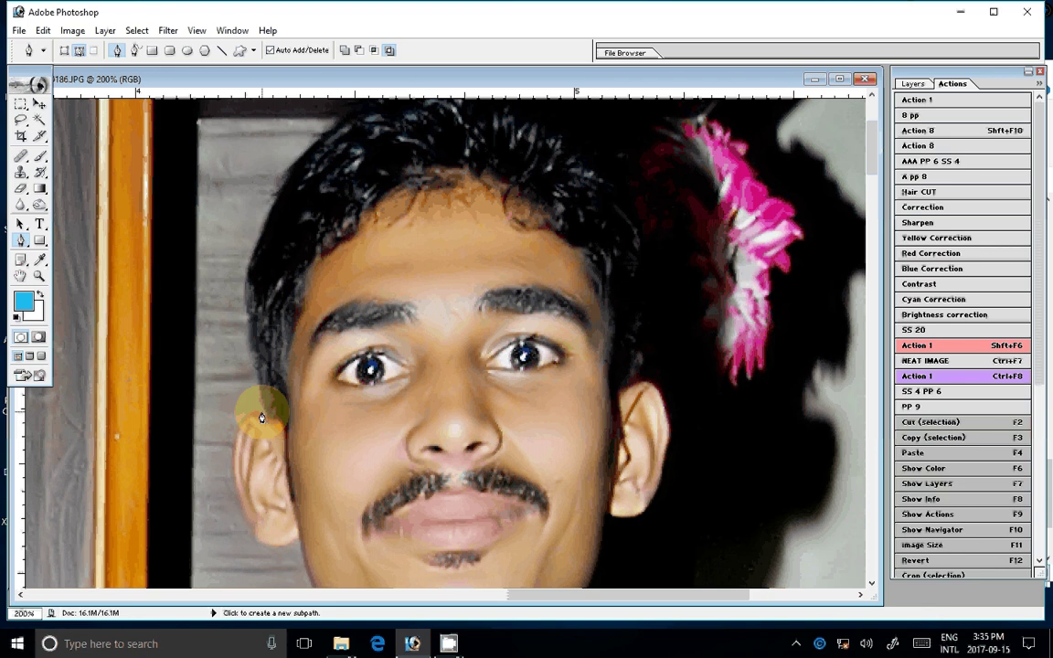
click(262, 417)
mouse_move(247, 287)
mouse_down()
mouse_move(256, 243)
mouse_move(320, 223)
mouse_up()
Trace the path over the top of the hair, down the far side and around the ear.
scroll(256, 243, up, 3)
click(233, 292)
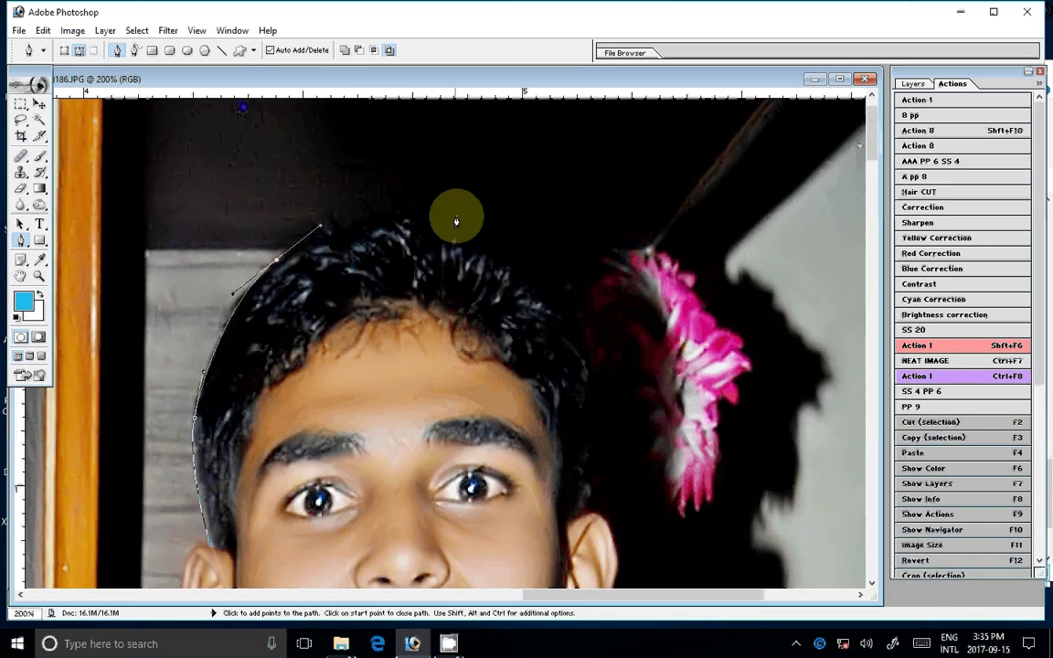
drag(470, 219, 530, 242)
drag(592, 349, 610, 393)
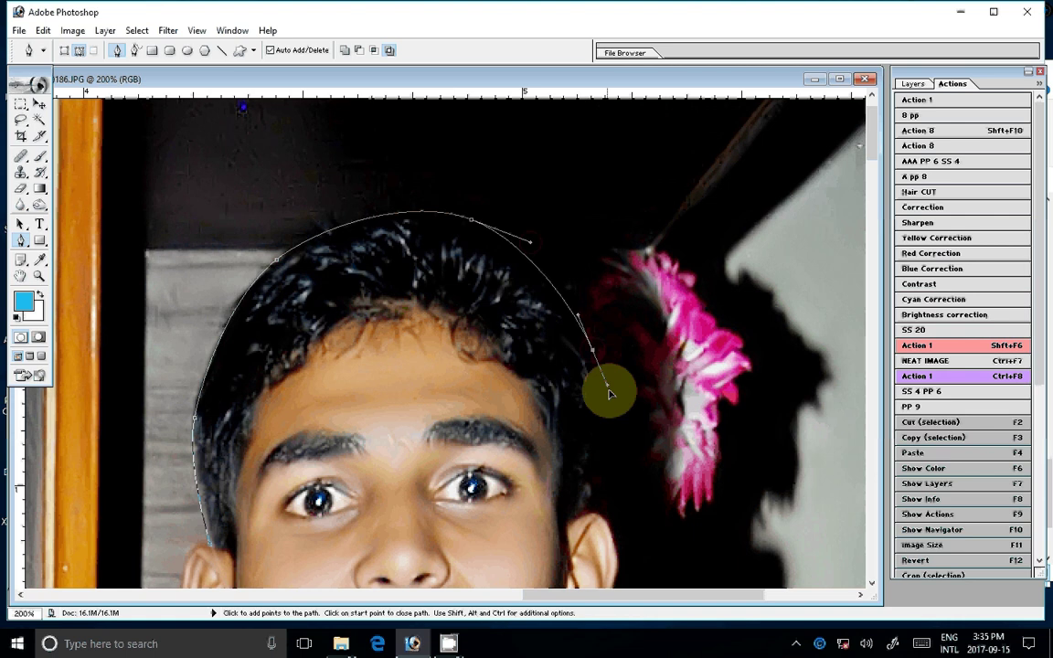
drag(594, 470, 592, 515)
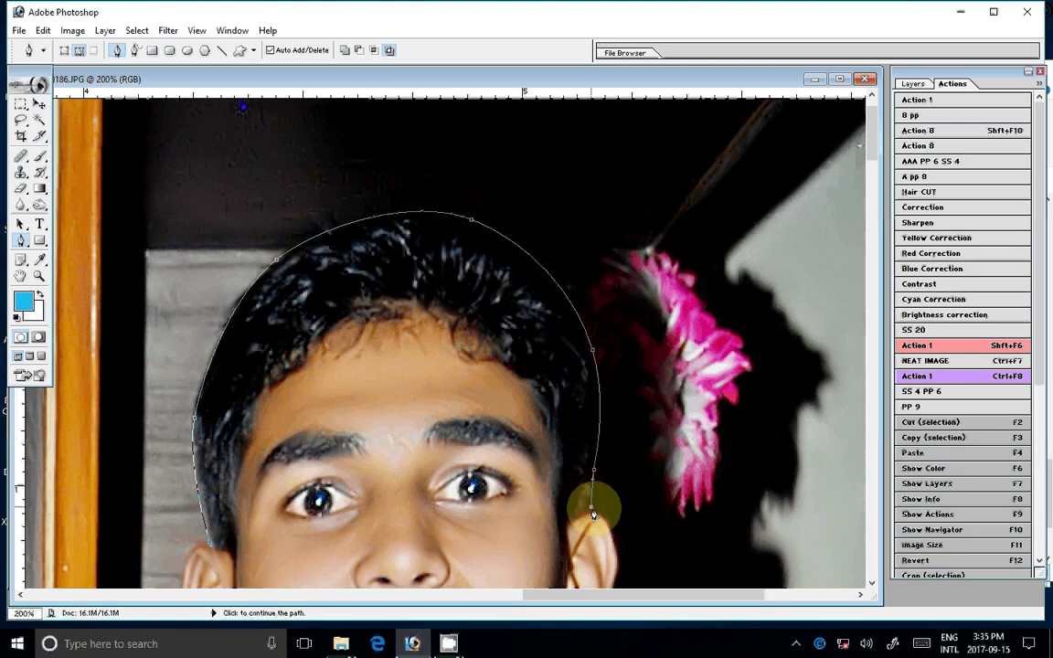
scroll(593, 515, down, 5)
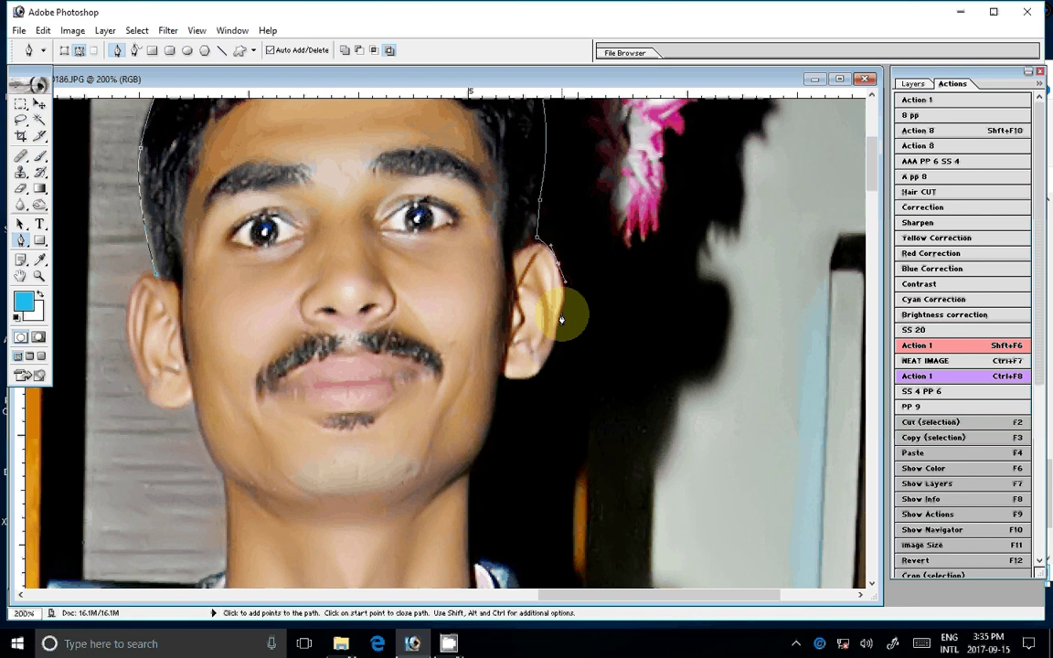
click(560, 318)
drag(544, 365, 504, 382)
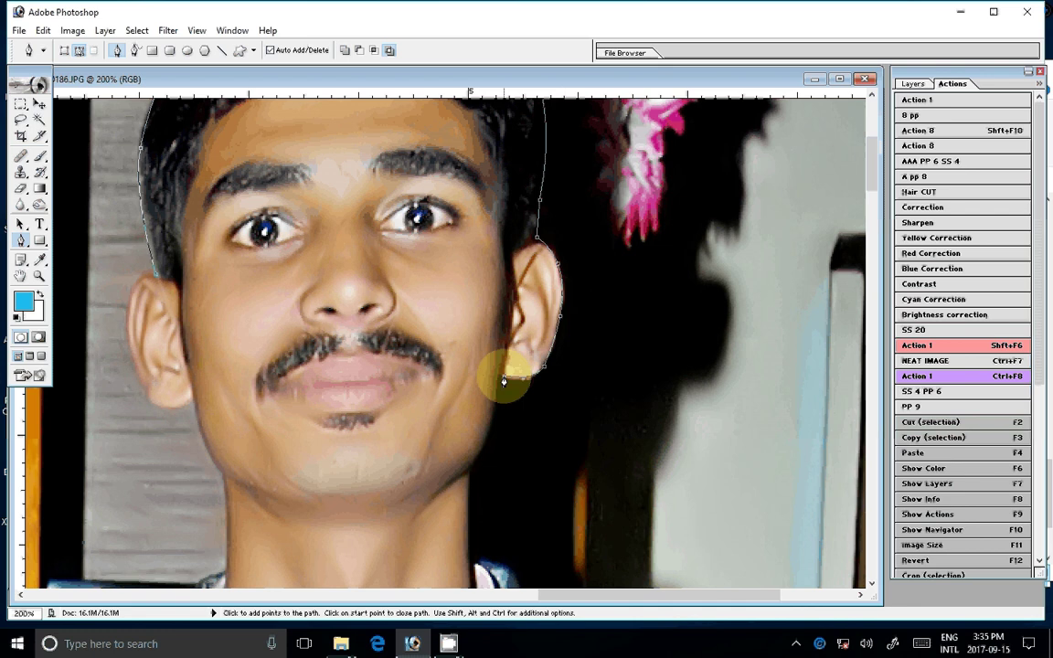
Continue the path along the jaw, down the neck and across the collar to the shoulder.
scroll(504, 382, down, 3)
click(487, 277)
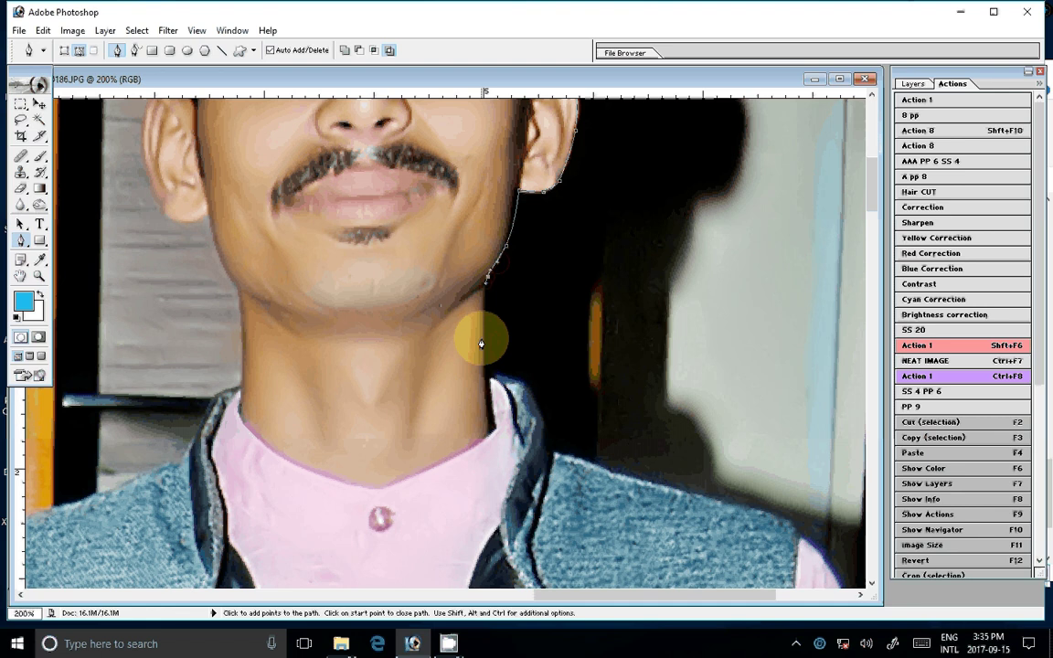
click(481, 341)
click(489, 373)
click(531, 381)
click(539, 408)
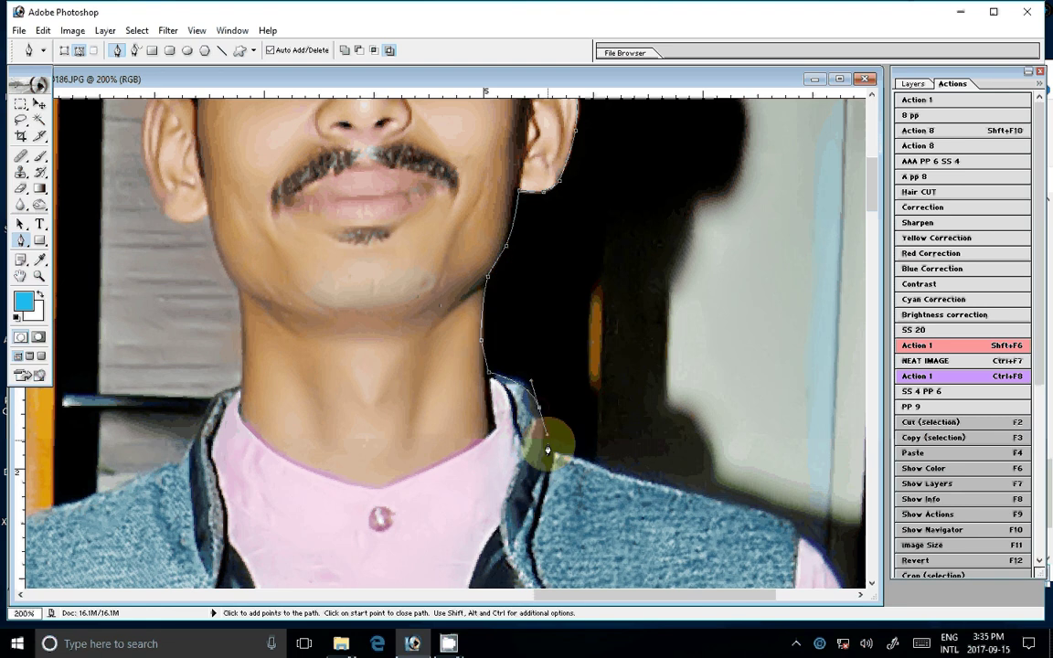
click(546, 449)
Extend the path along the jacket shoulder line to its end.
scroll(547, 450, down, 4)
scroll(546, 450, right, 4)
click(391, 249)
click(466, 266)
click(532, 306)
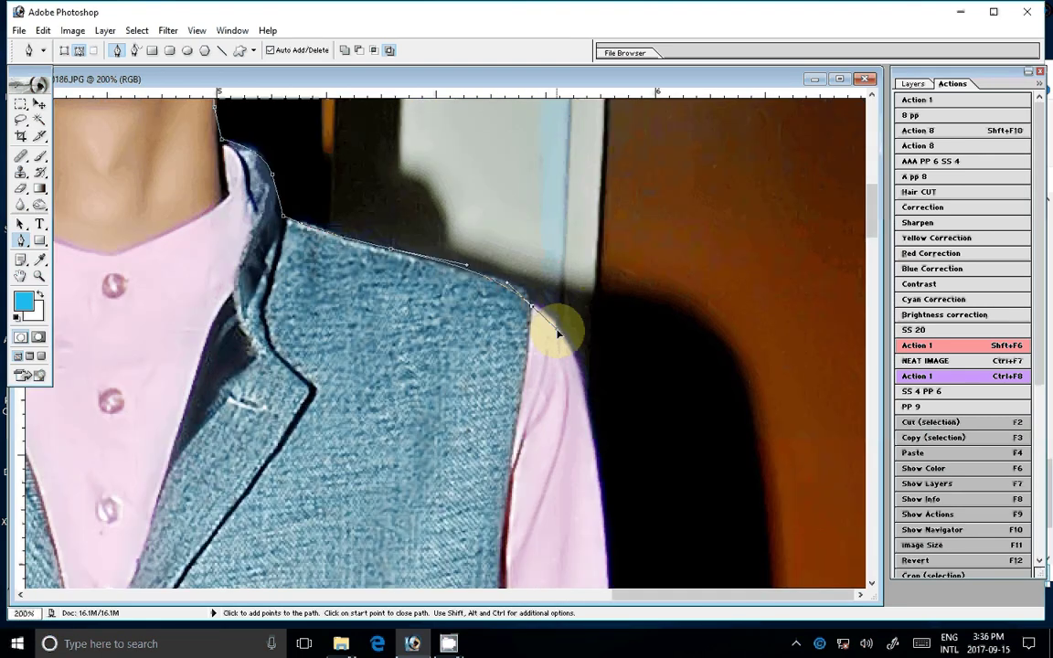
click(557, 334)
Reframe the view on the collar and shoulder and select the standard Pen tool.
key(z)
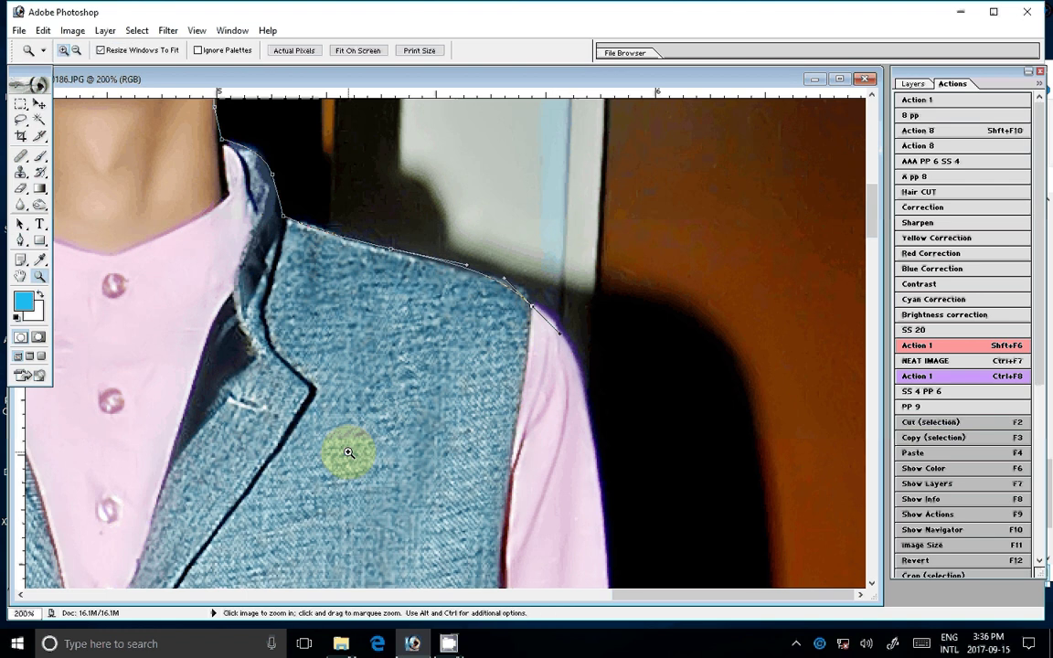
alt+click(349, 452)
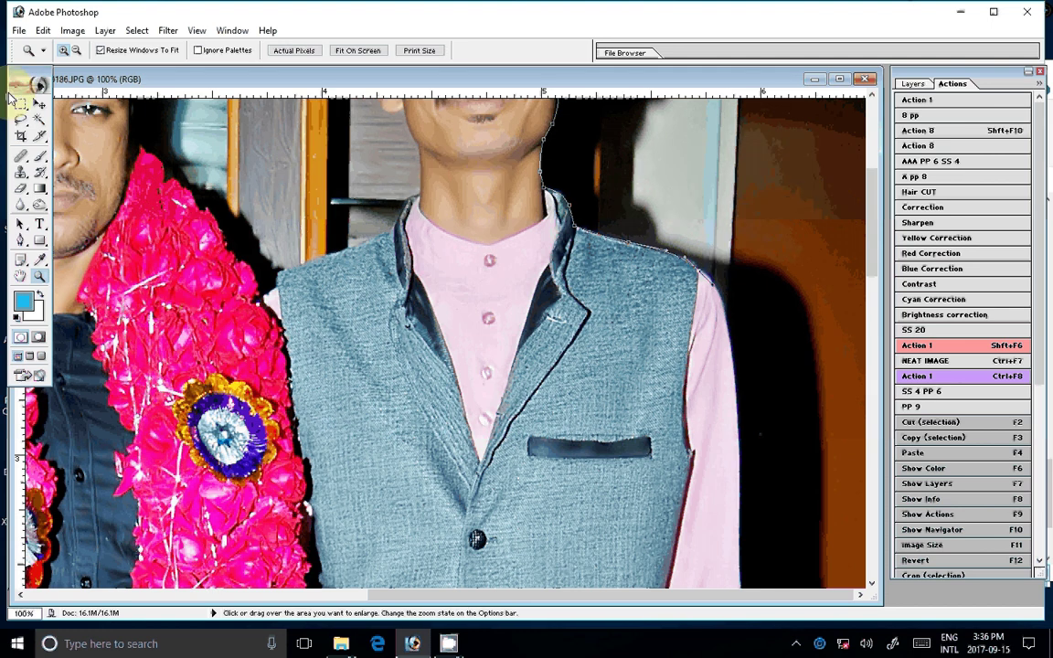
click(661, 498)
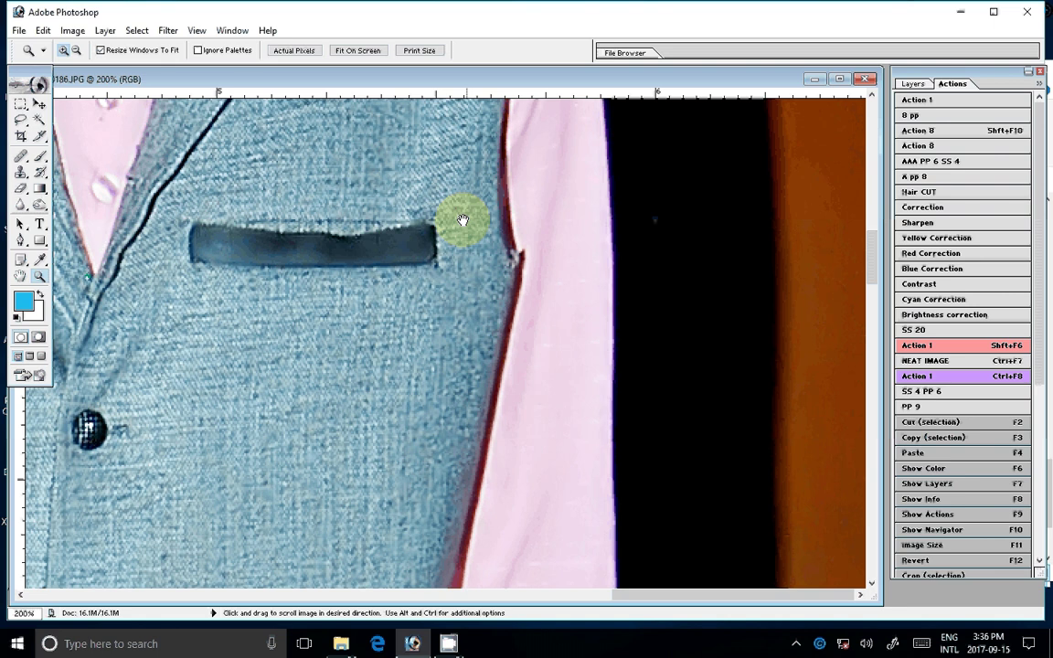
drag(463, 219, 535, 530)
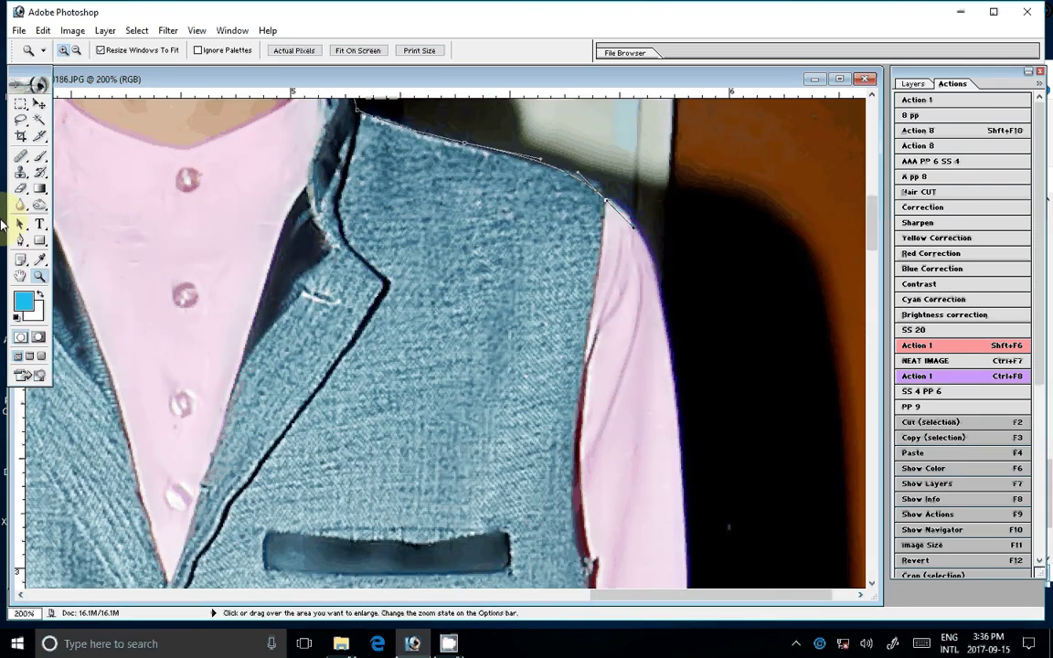
click(26, 241)
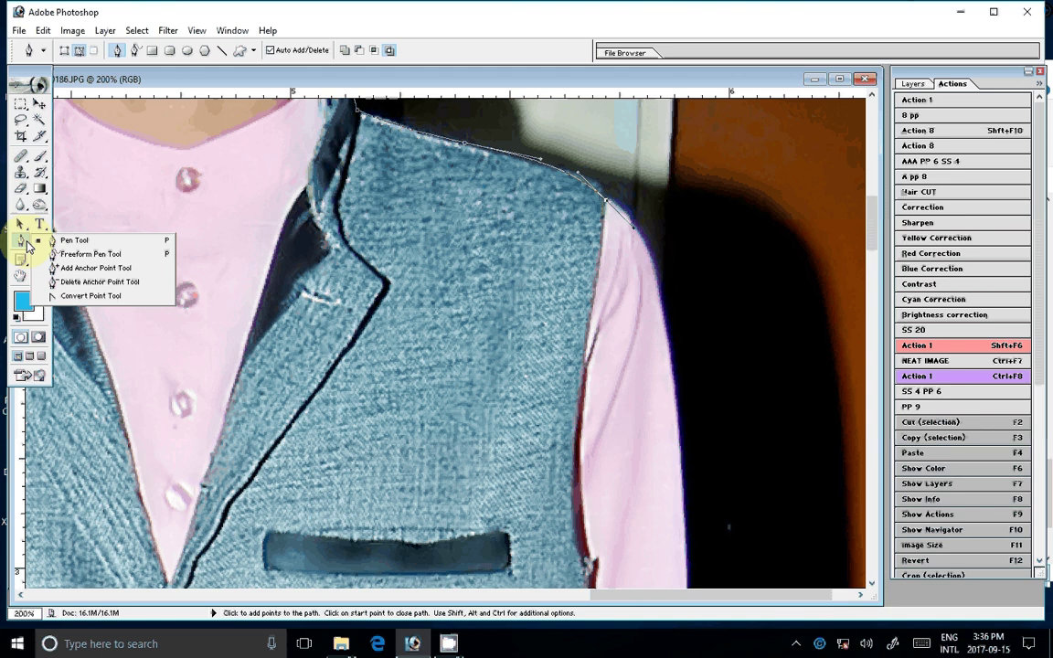
click(18, 241)
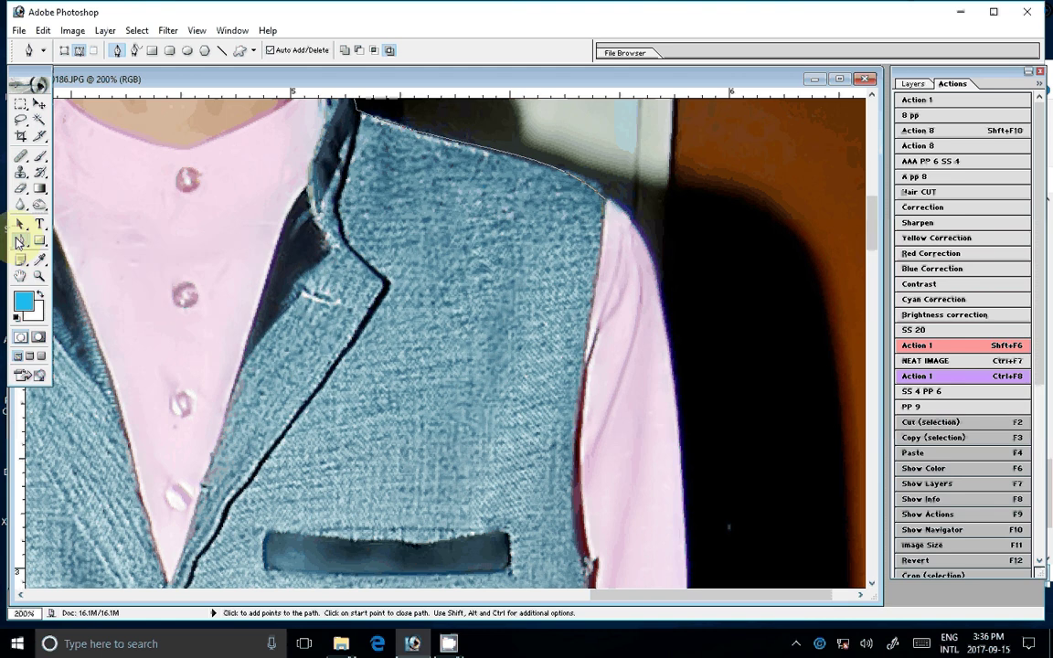
Resume the path at the shoulder end and curve it down the sleeve edge.
click(619, 212)
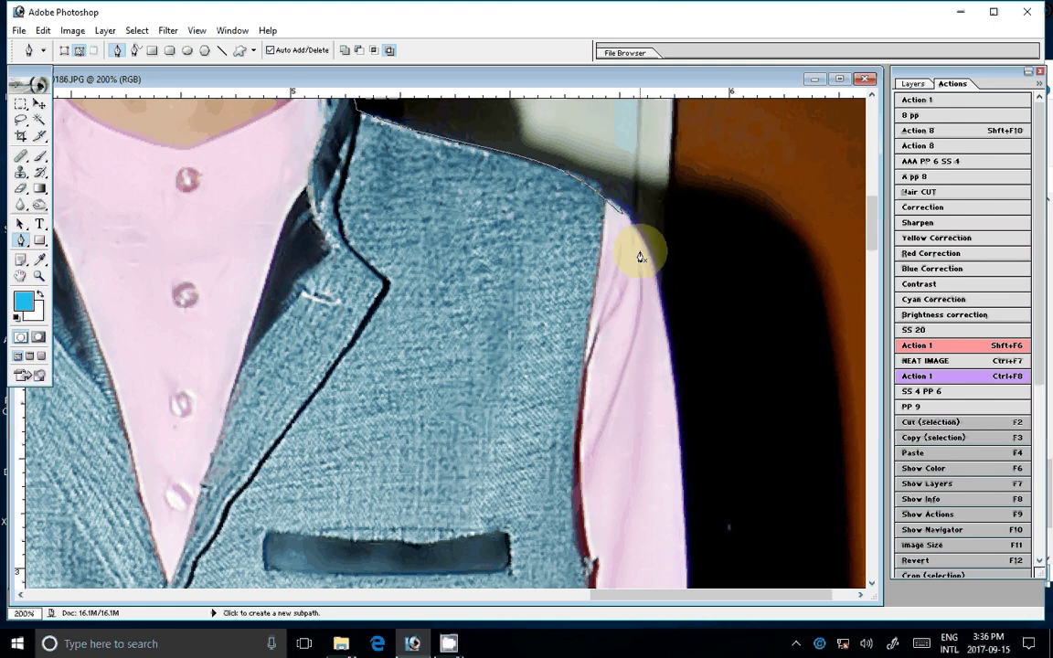
click(646, 246)
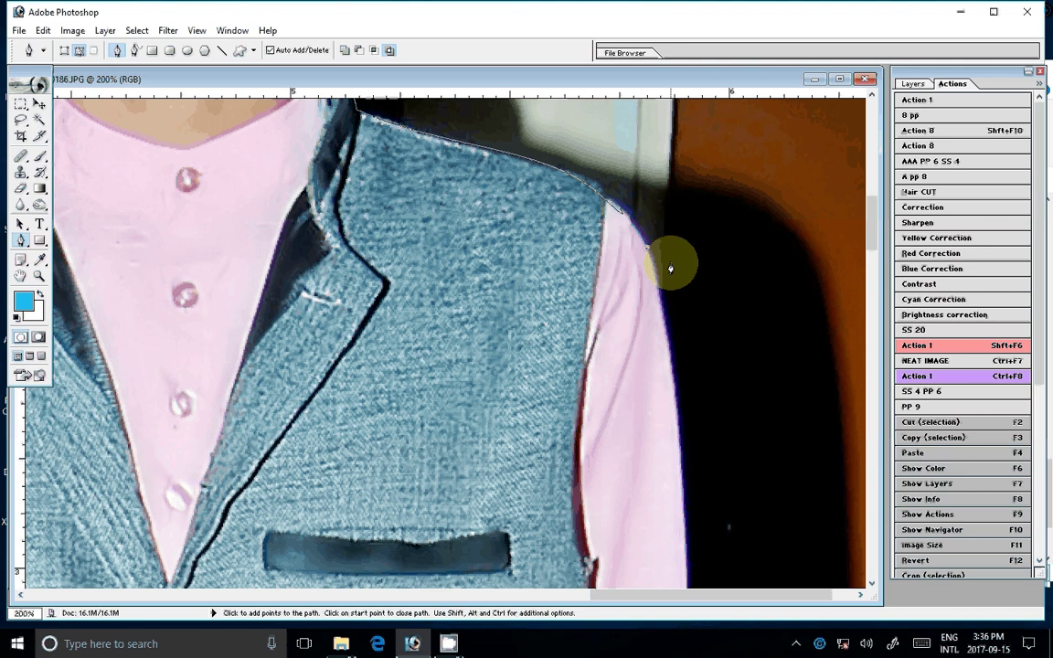
ctrl+alt+click(671, 264)
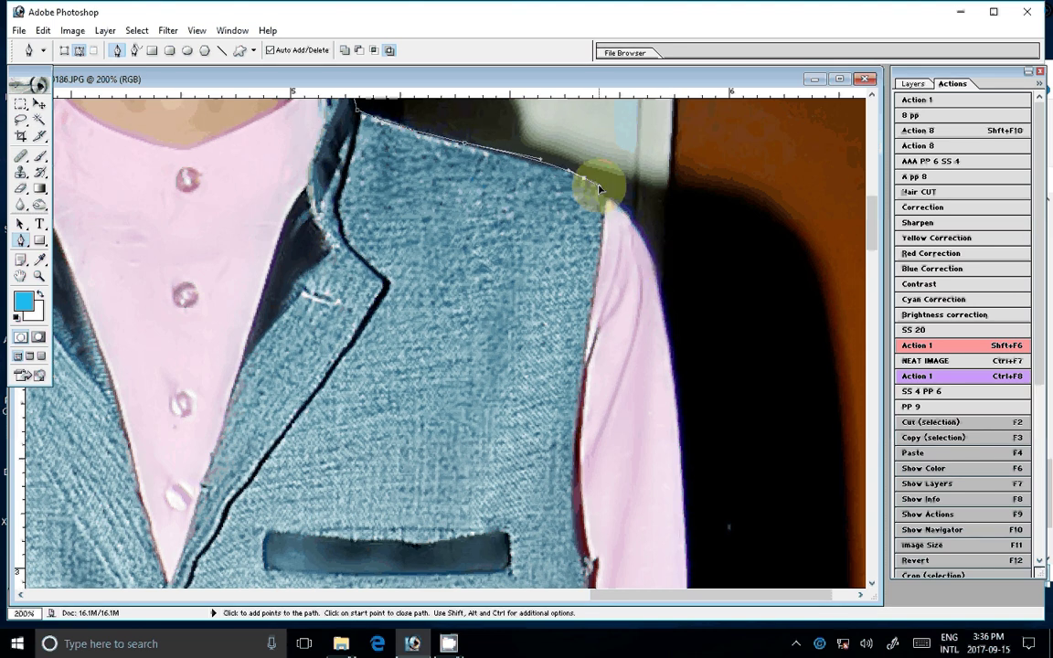
drag(598, 189, 645, 257)
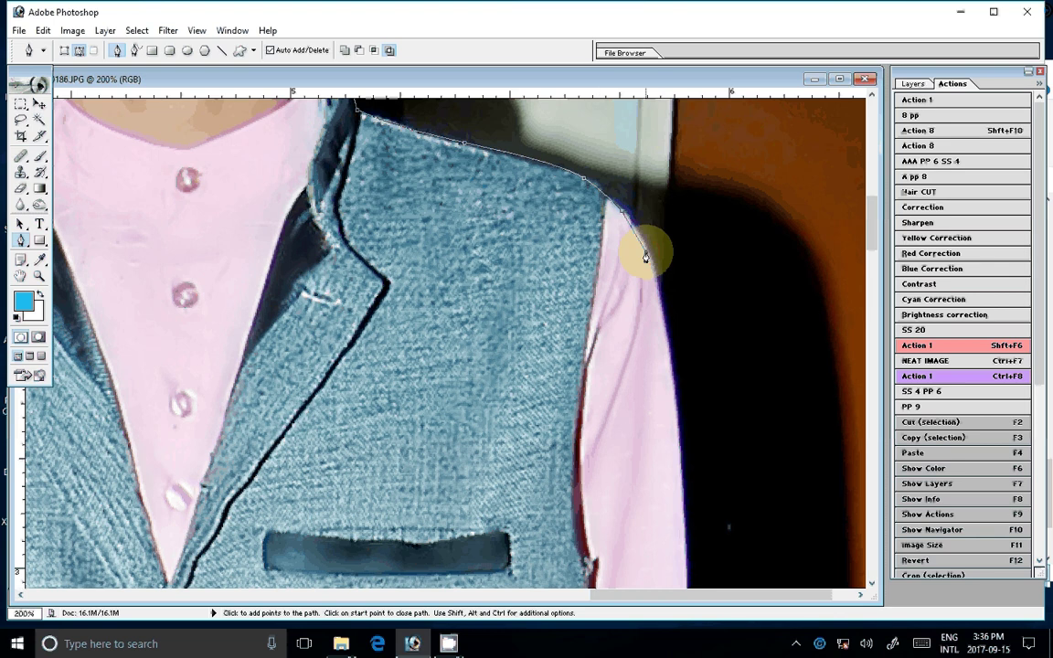
click(663, 334)
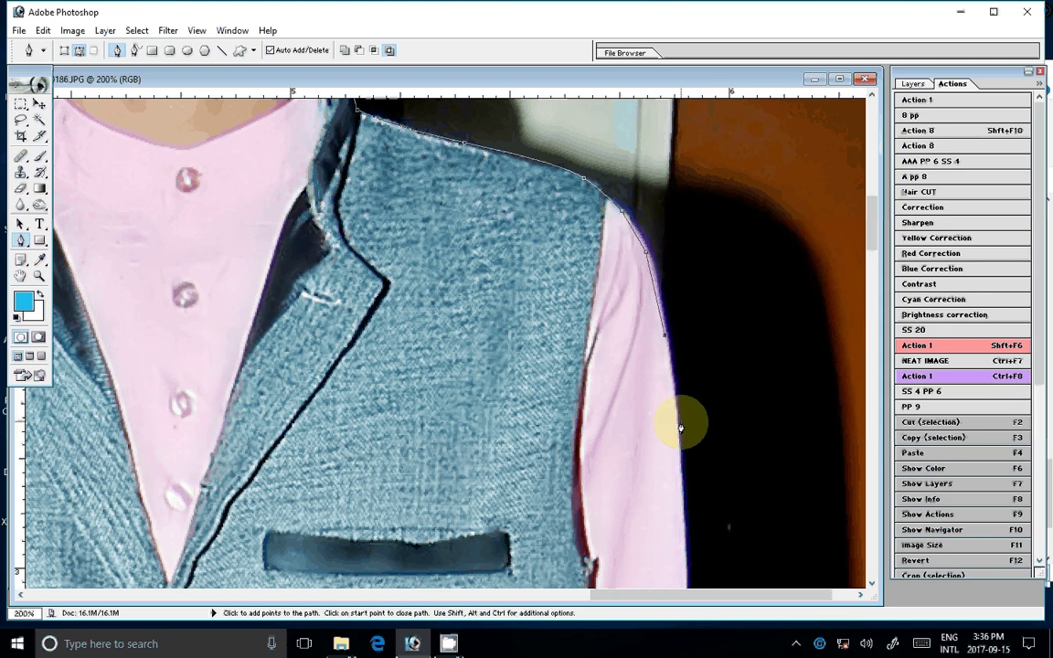
click(679, 428)
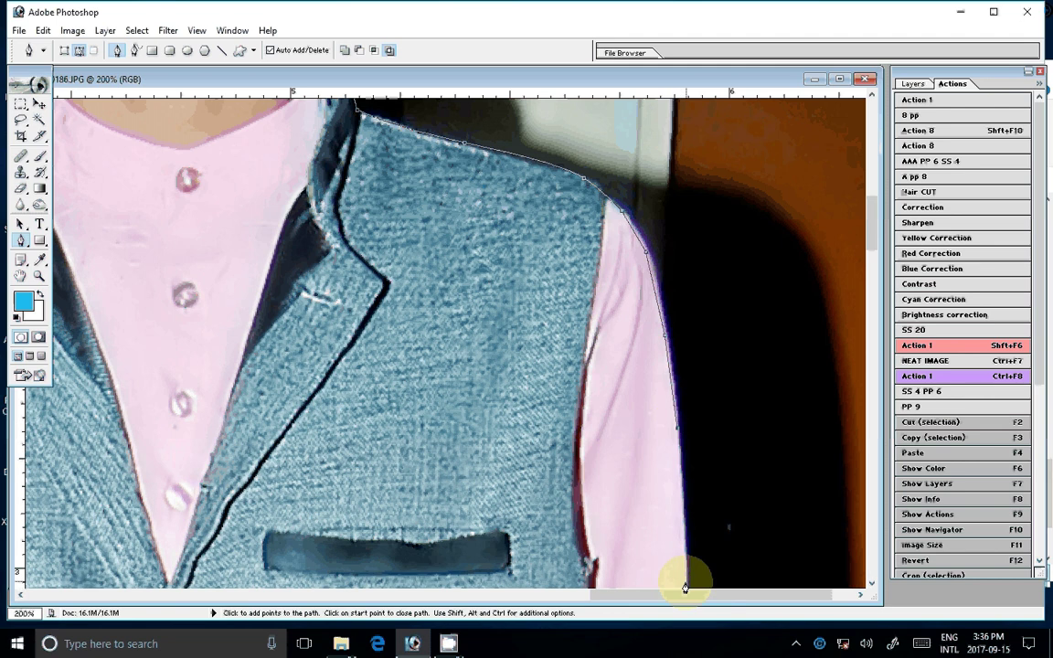
click(686, 585)
scroll(659, 274, down, 5)
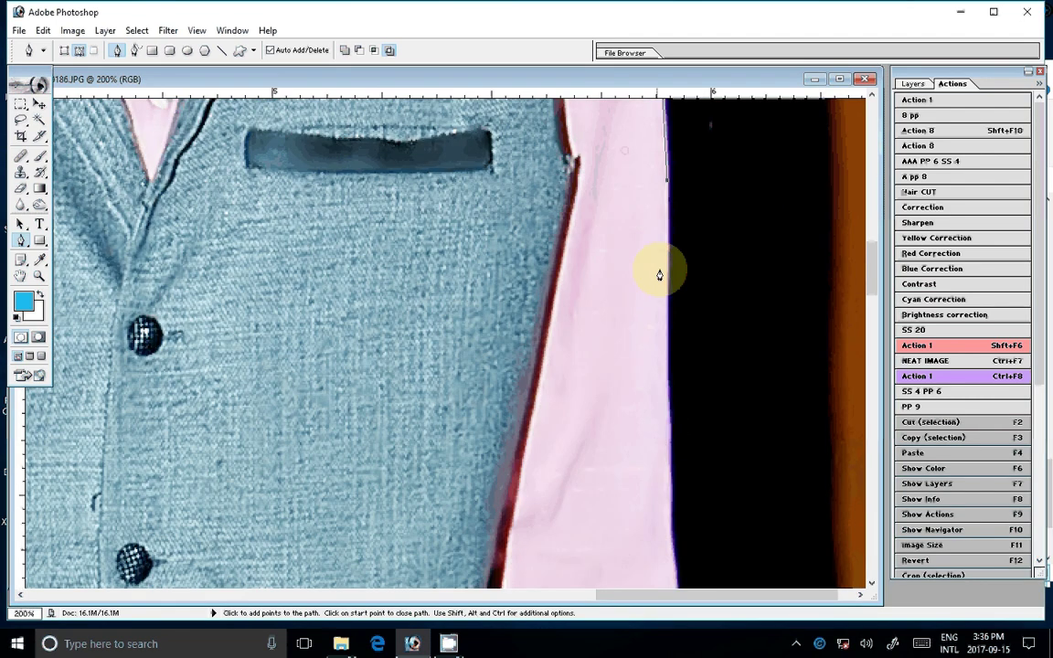
Add anchors down the upper pink sleeve edge, removing a misplaced one.
click(667, 314)
click(675, 583)
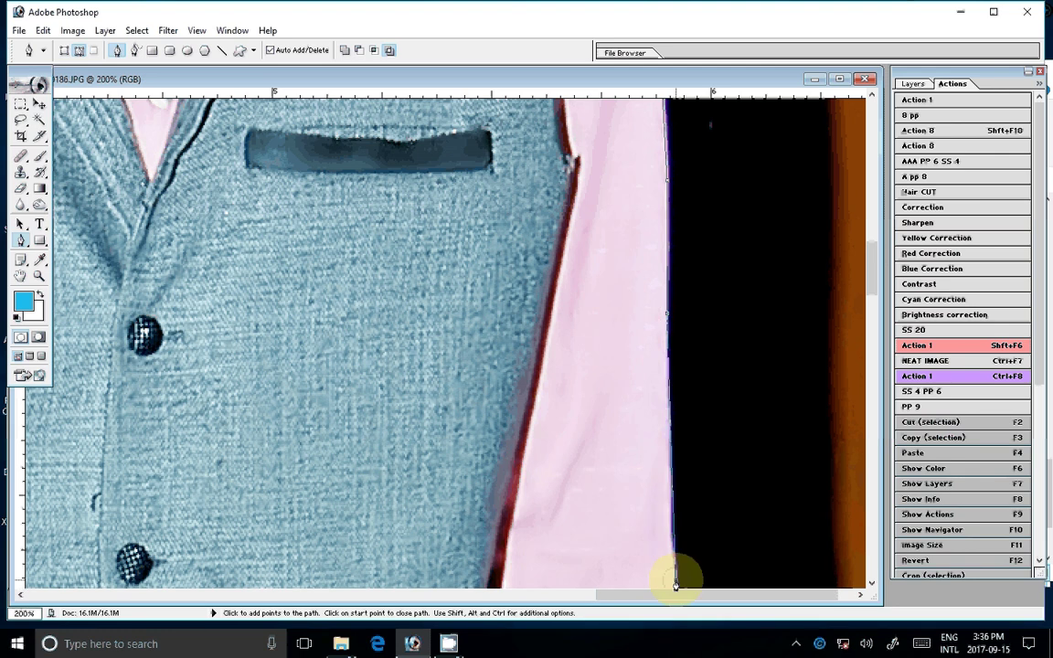
scroll(676, 366, down, 3)
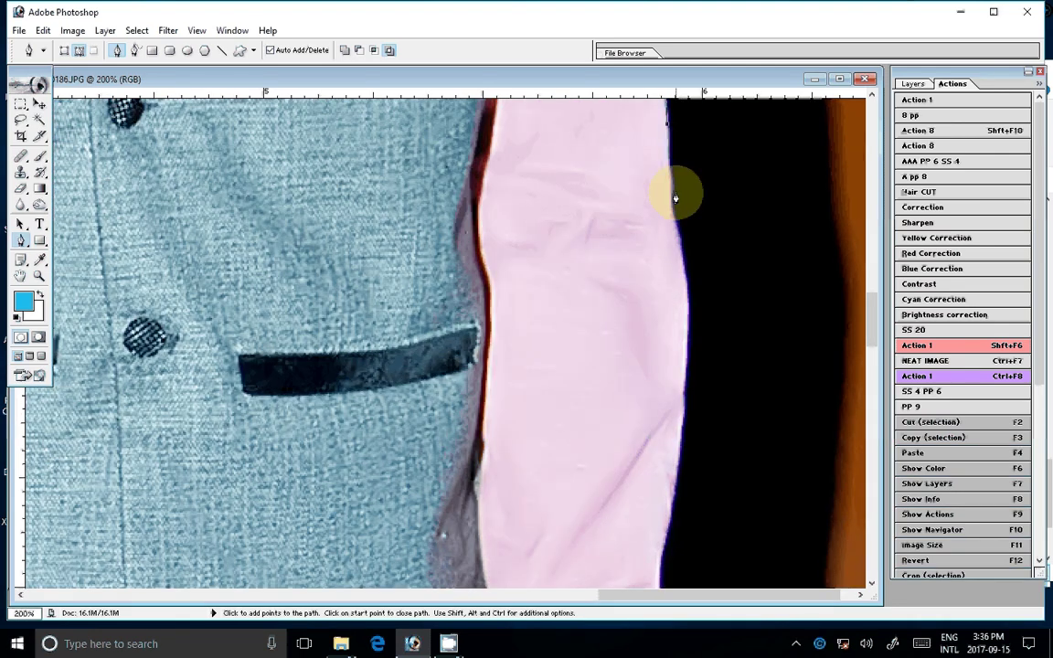
click(668, 189)
click(677, 239)
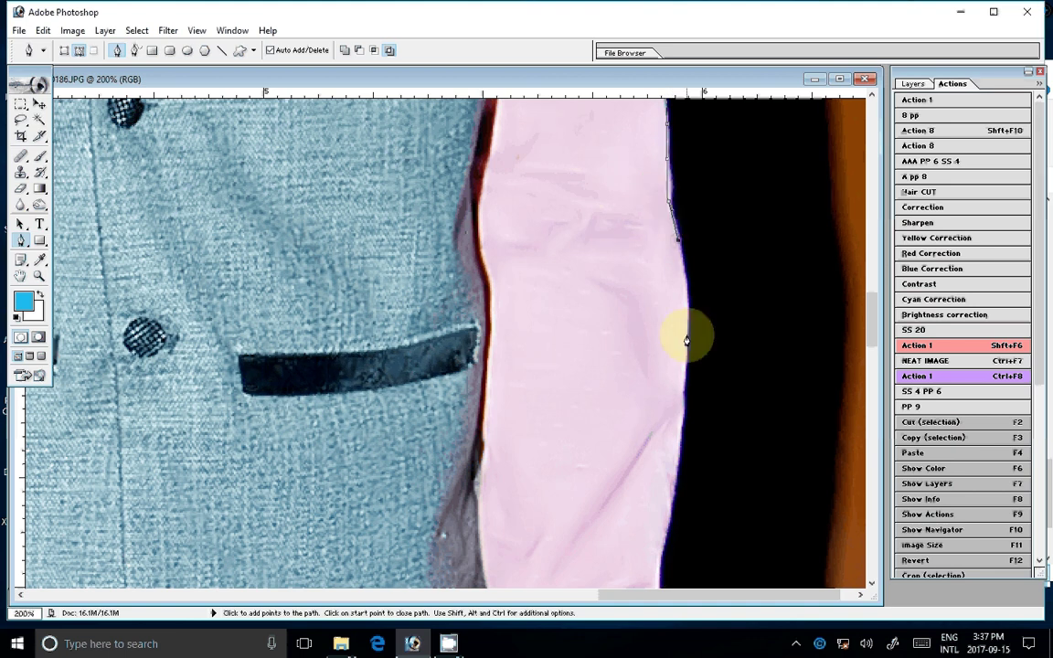
click(686, 339)
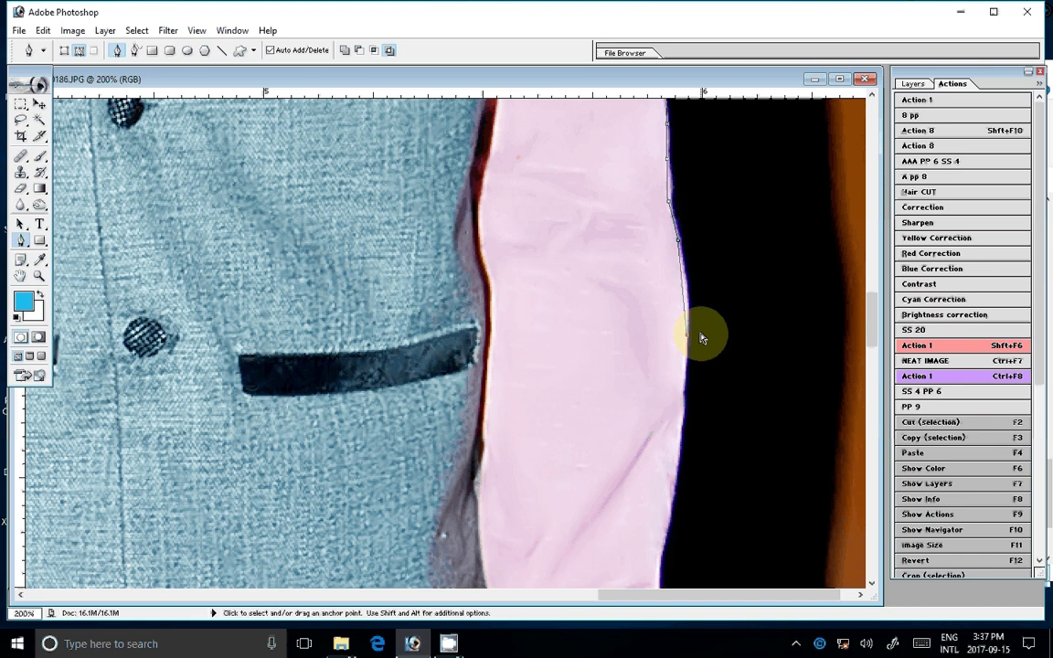
drag(700, 335, 681, 269)
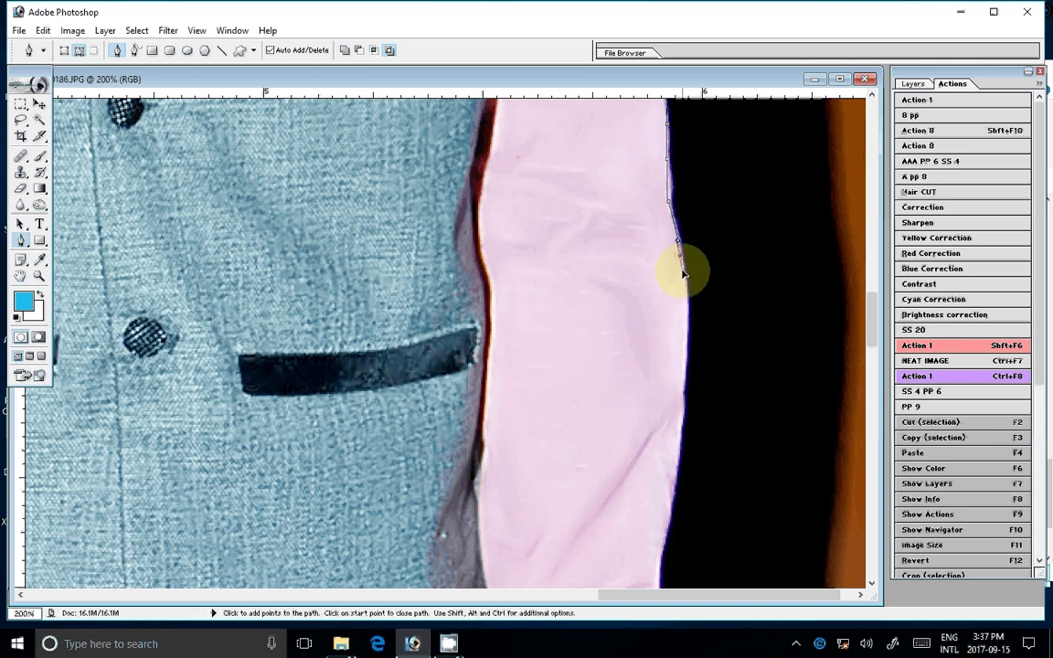
Continue anchors to the sleeve's bottom and pan to the wrist and watch.
click(685, 294)
click(683, 370)
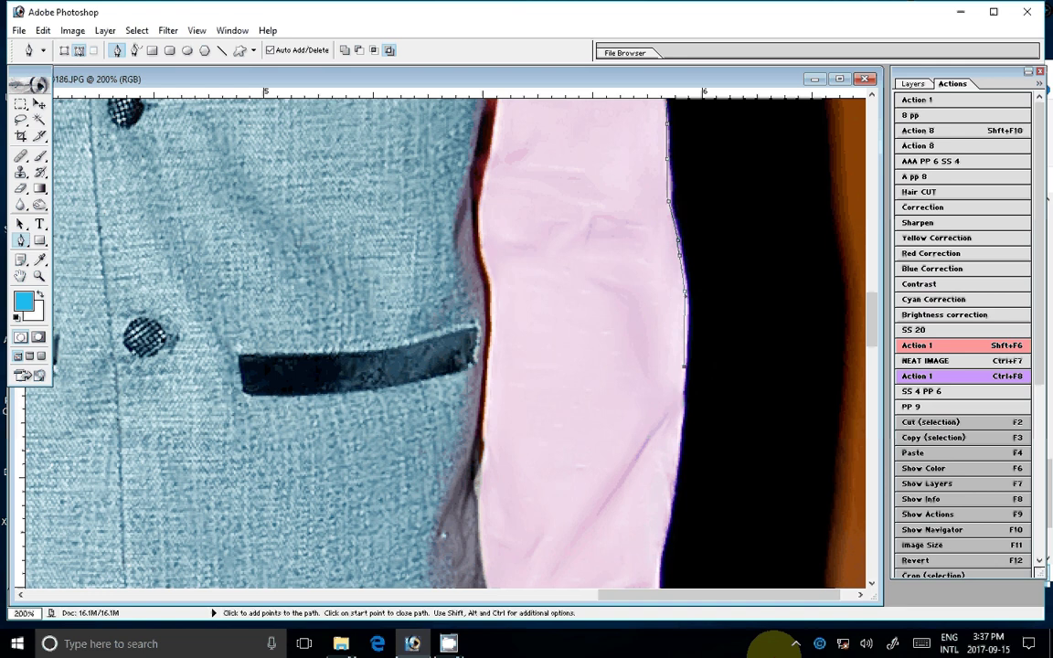
click(673, 489)
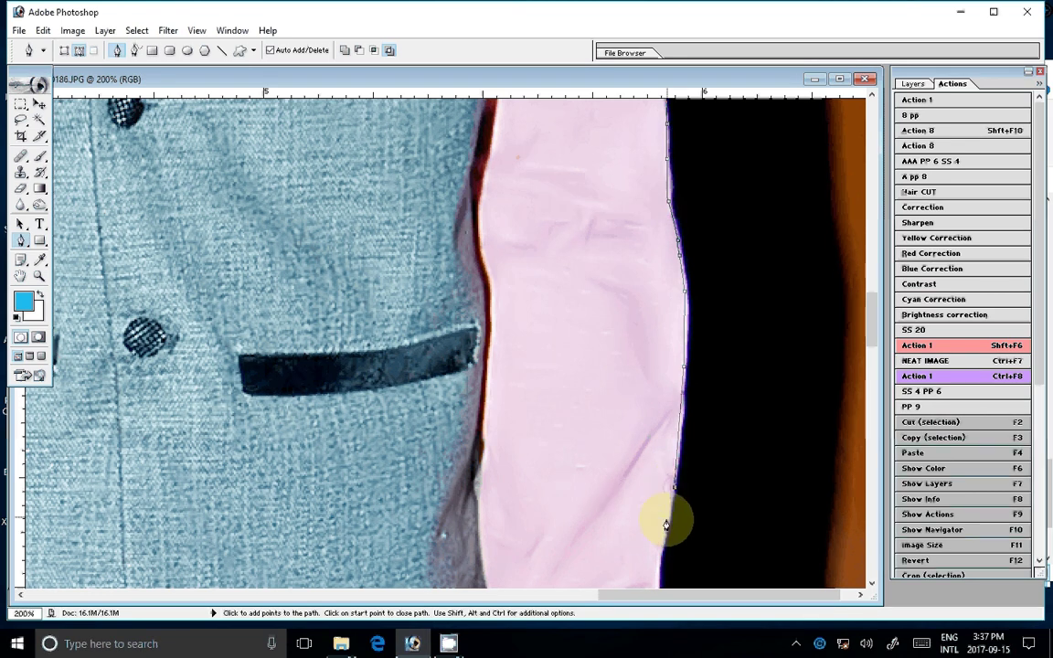
click(667, 528)
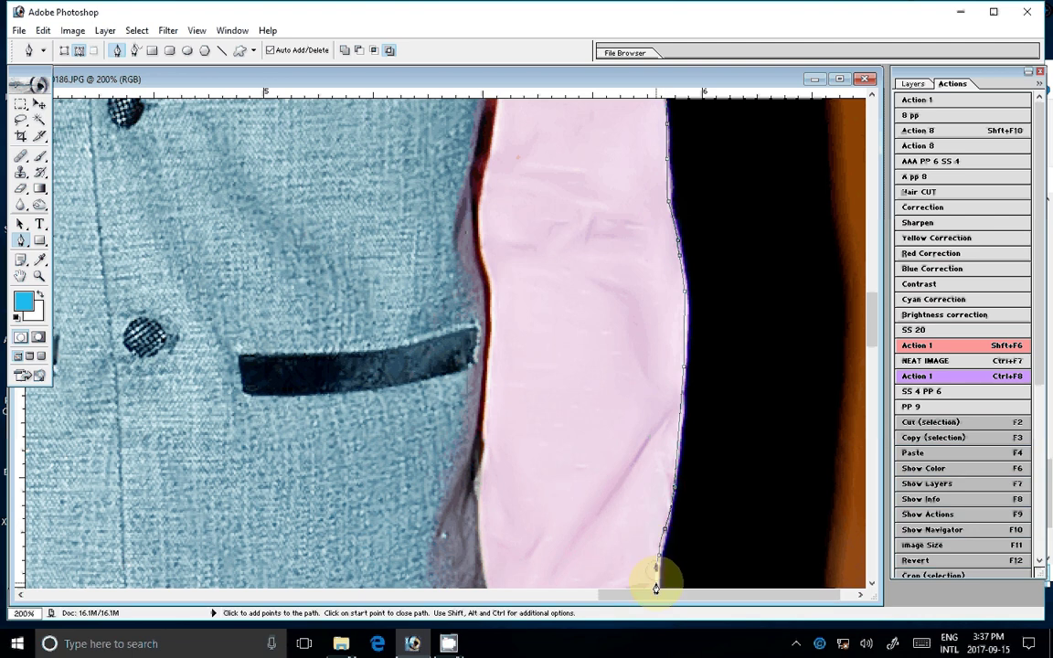
drag(655, 587, 642, 387)
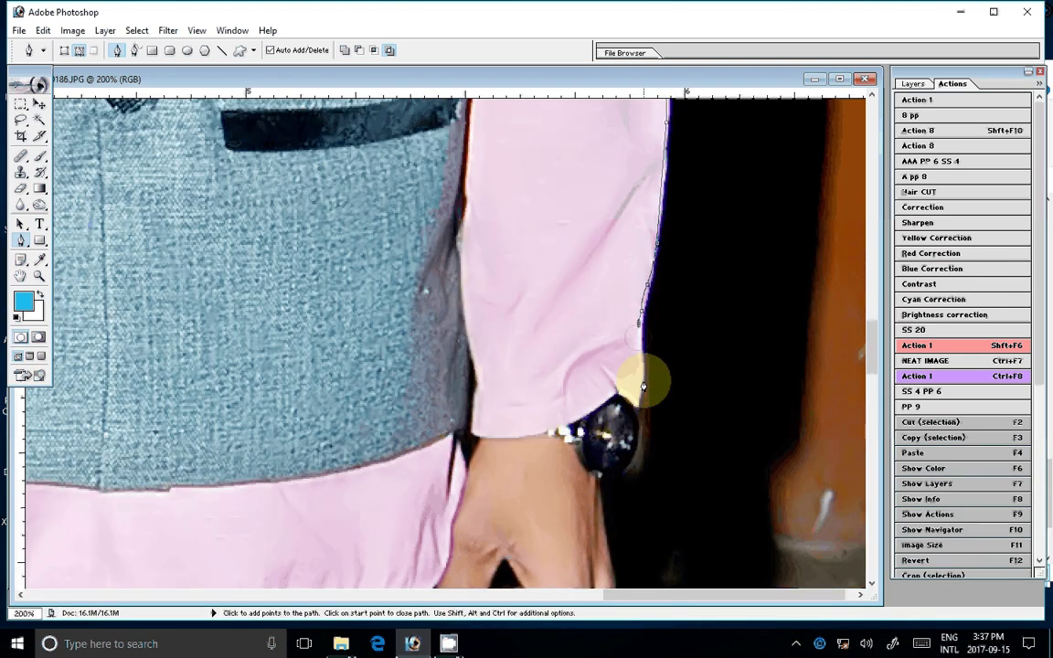
Trace the path around the bottom of the wristwatch and down the side of the hand.
click(642, 386)
click(636, 417)
click(633, 455)
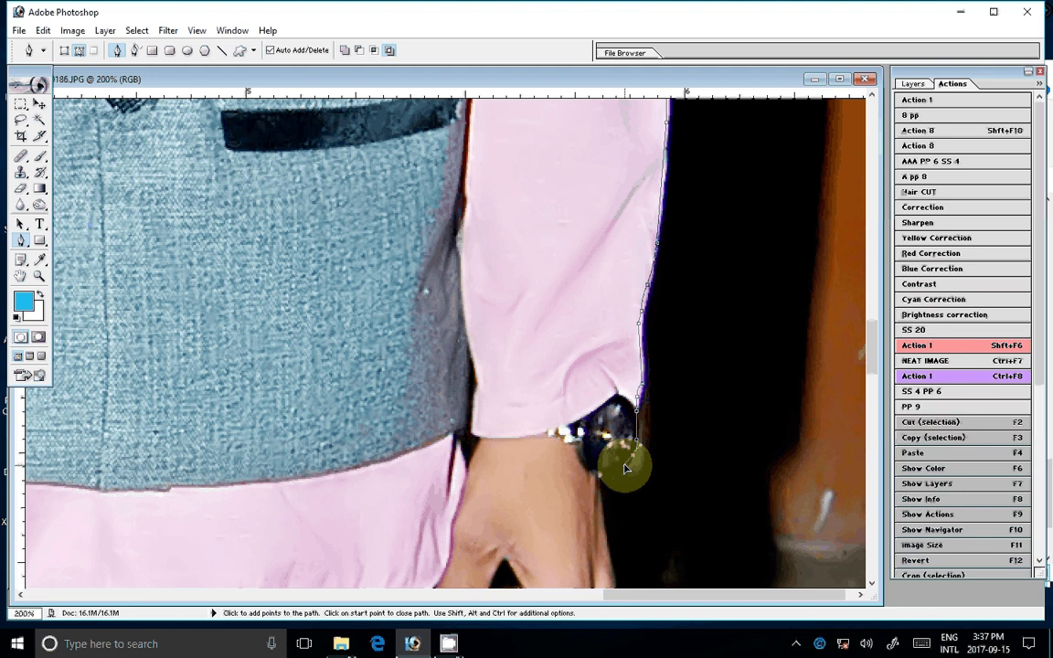
click(624, 467)
click(609, 475)
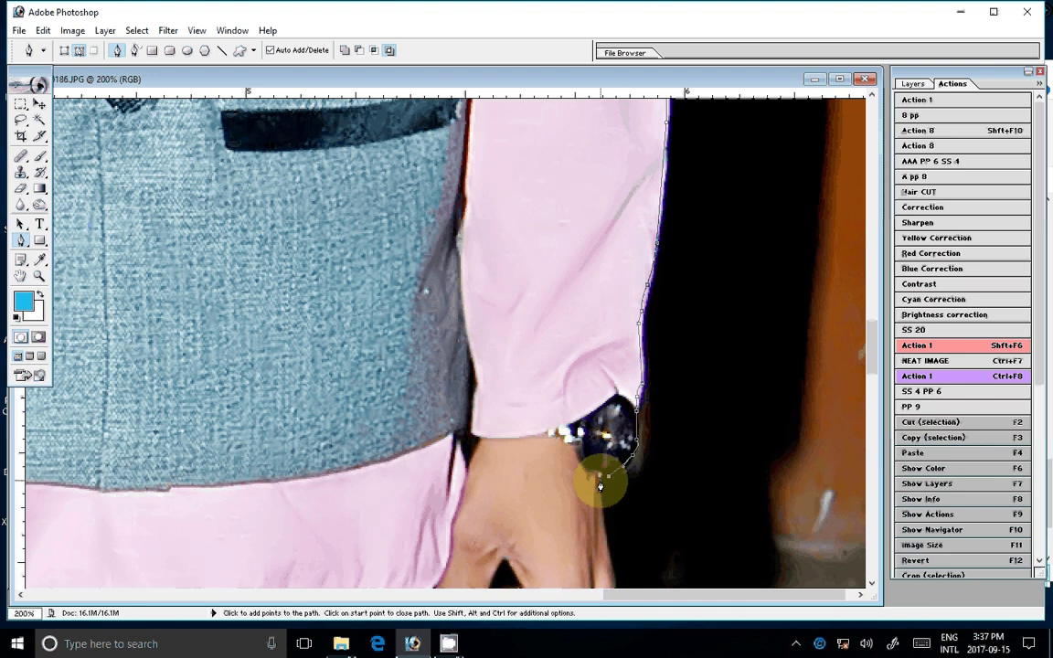
click(599, 480)
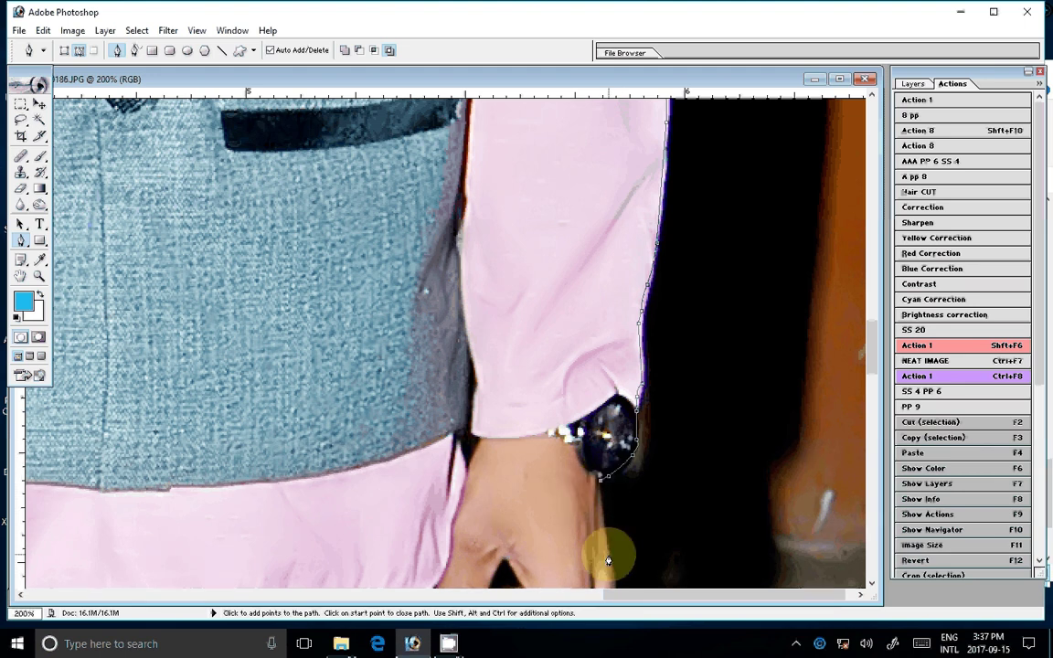
click(608, 560)
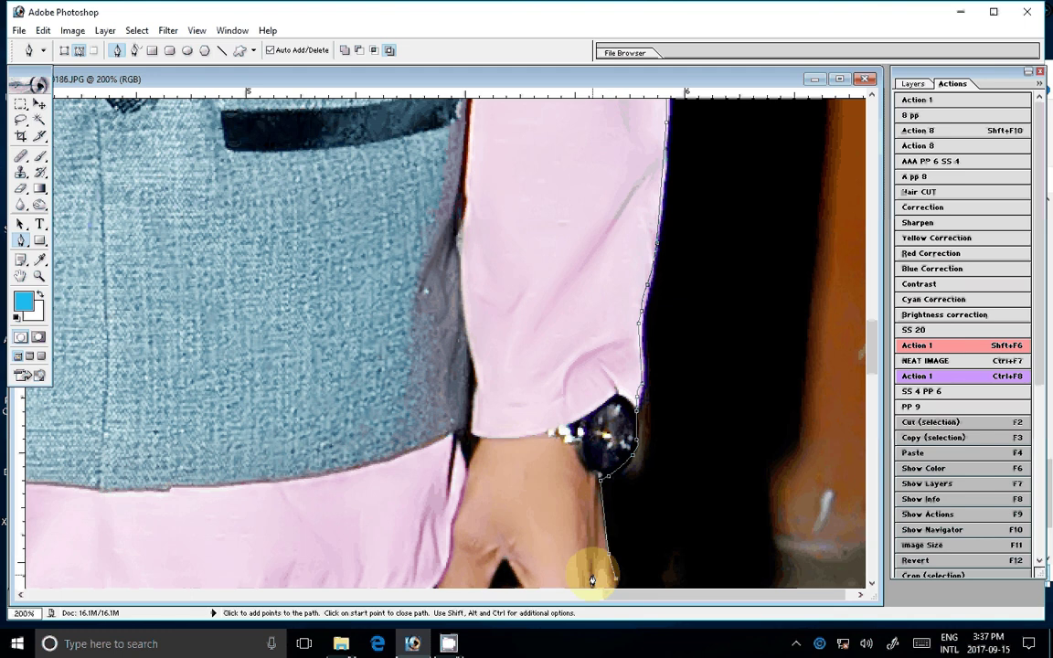
Curve the path around the fingertips and along the fingers' lower edge.
drag(592, 581, 586, 405)
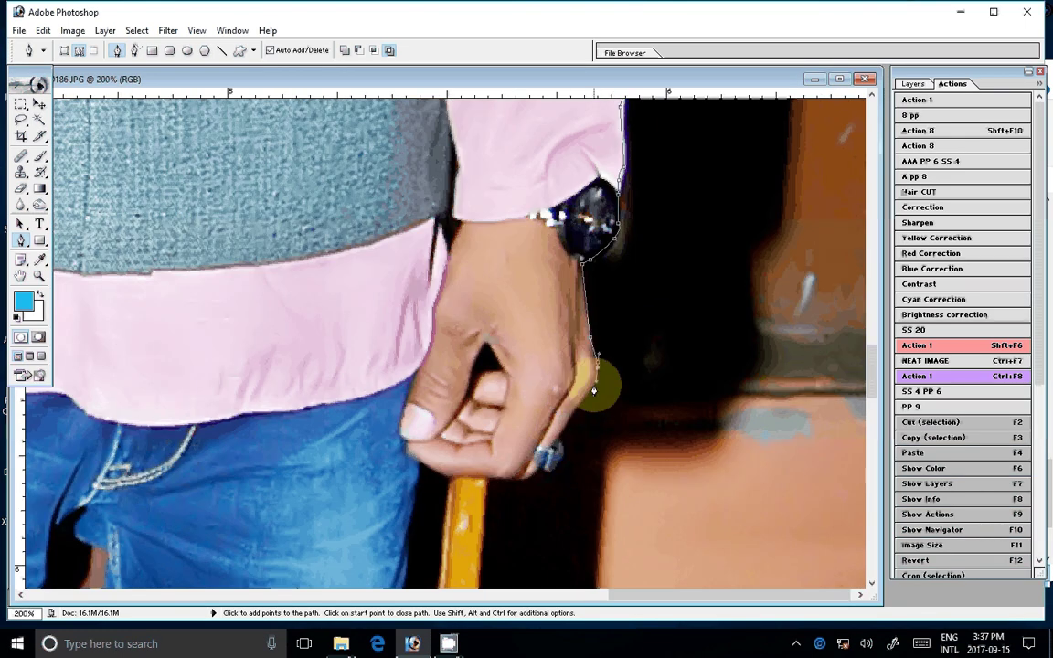
click(577, 421)
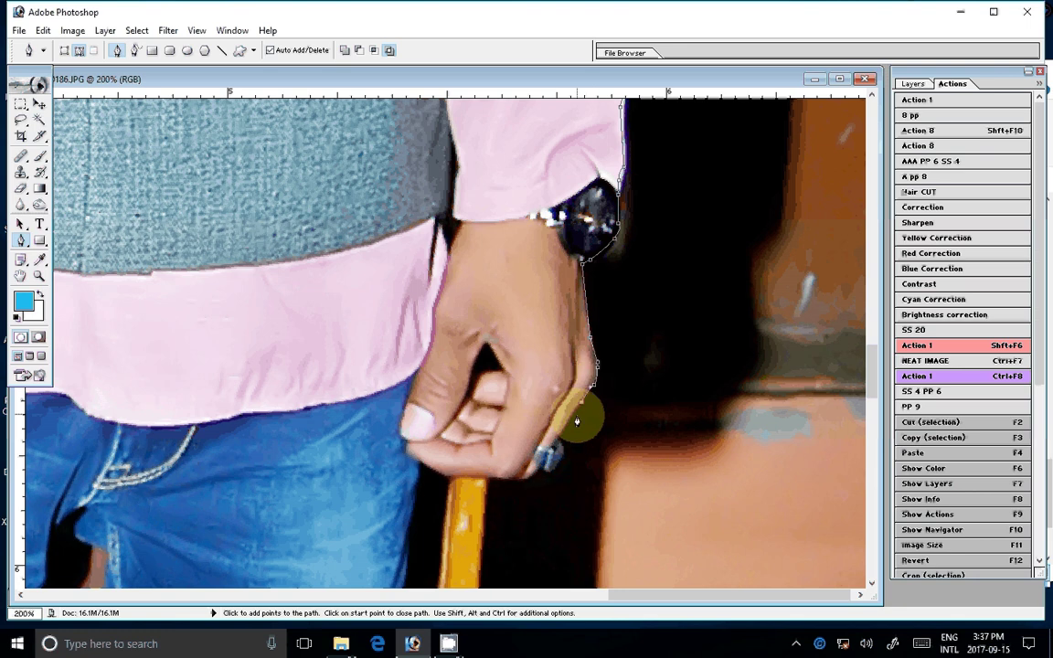
click(551, 451)
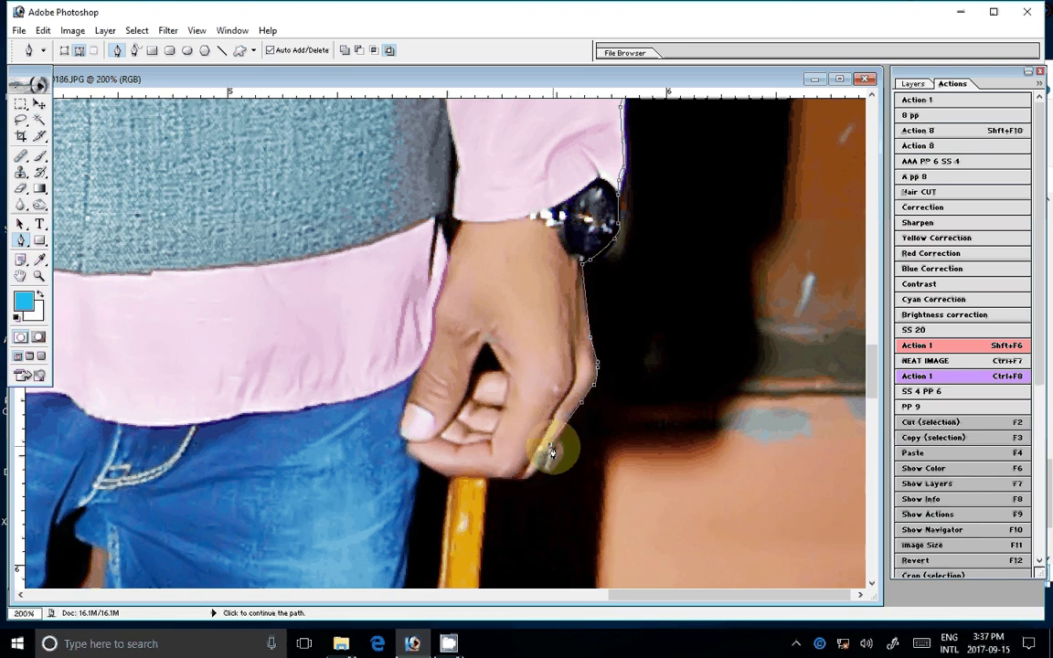
drag(551, 452, 552, 473)
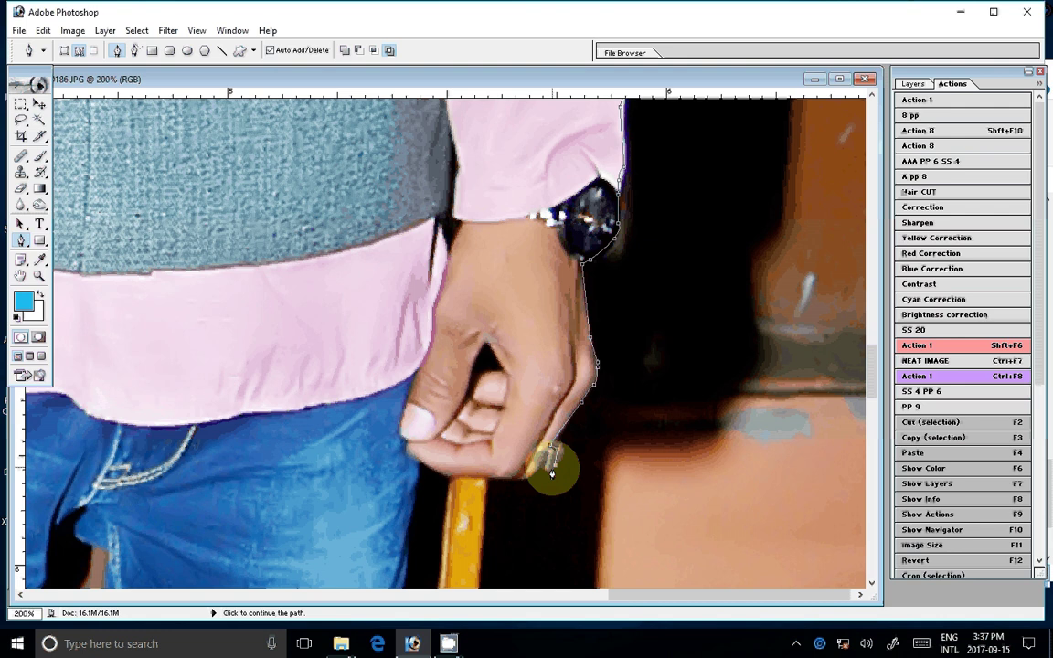
mouse_move(552, 473)
mouse_down()
mouse_move(535, 474)
mouse_move(561, 449)
mouse_move(559, 472)
mouse_move(536, 481)
mouse_up()
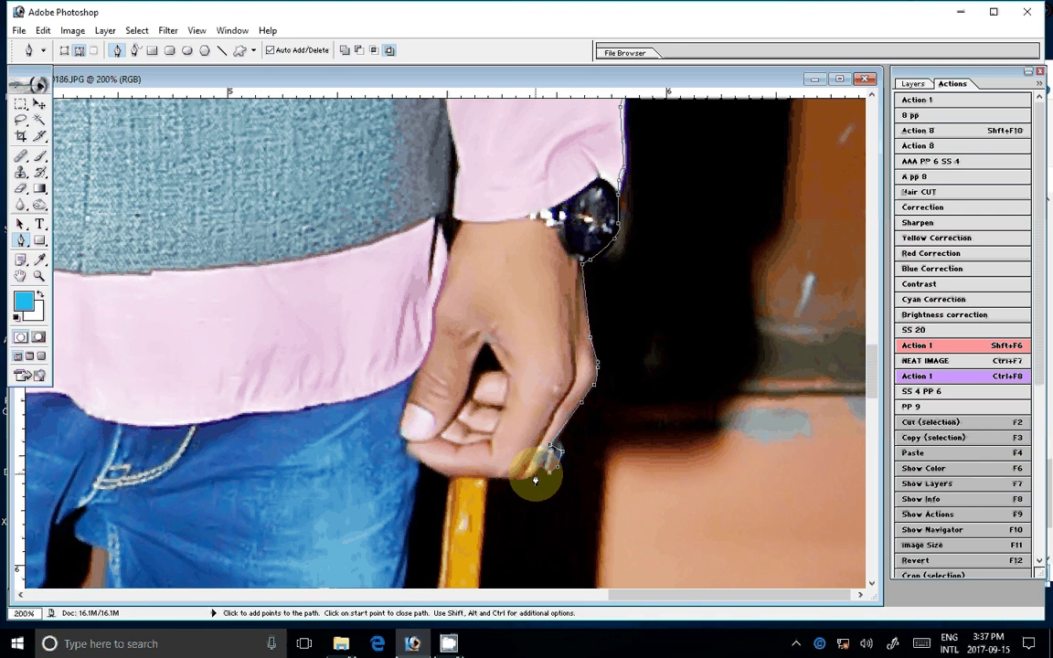
mouse_move(536, 481)
mouse_down()
mouse_move(427, 474)
mouse_move(412, 509)
mouse_up()
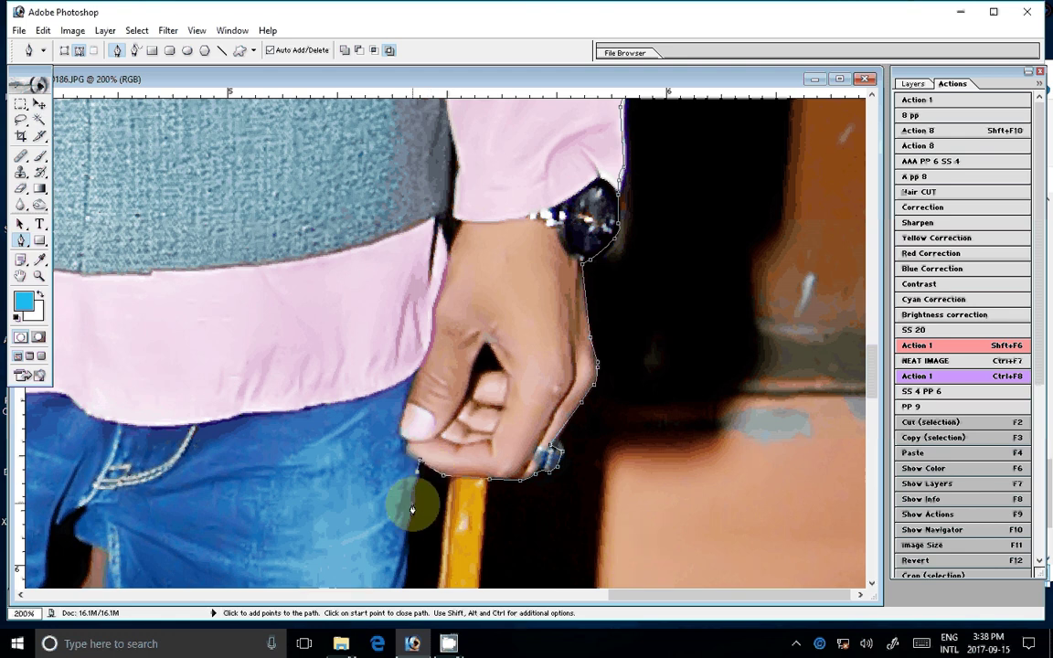
Add anchors down the outer edge of the jeans beside the yellow stick.
scroll(412, 509, down, 5)
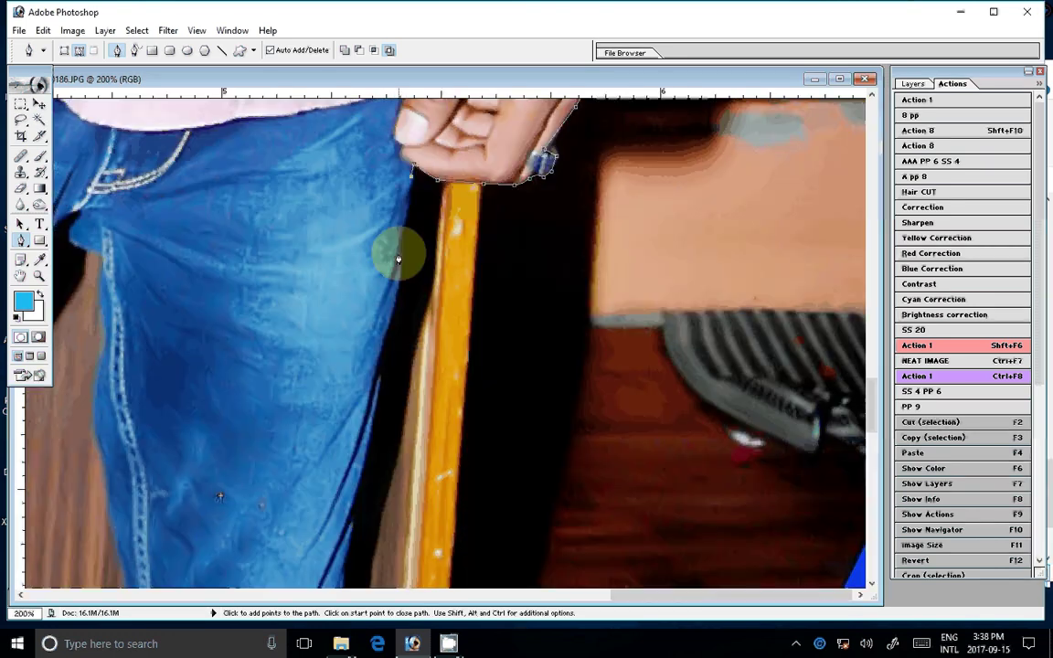
click(398, 256)
drag(381, 335, 381, 367)
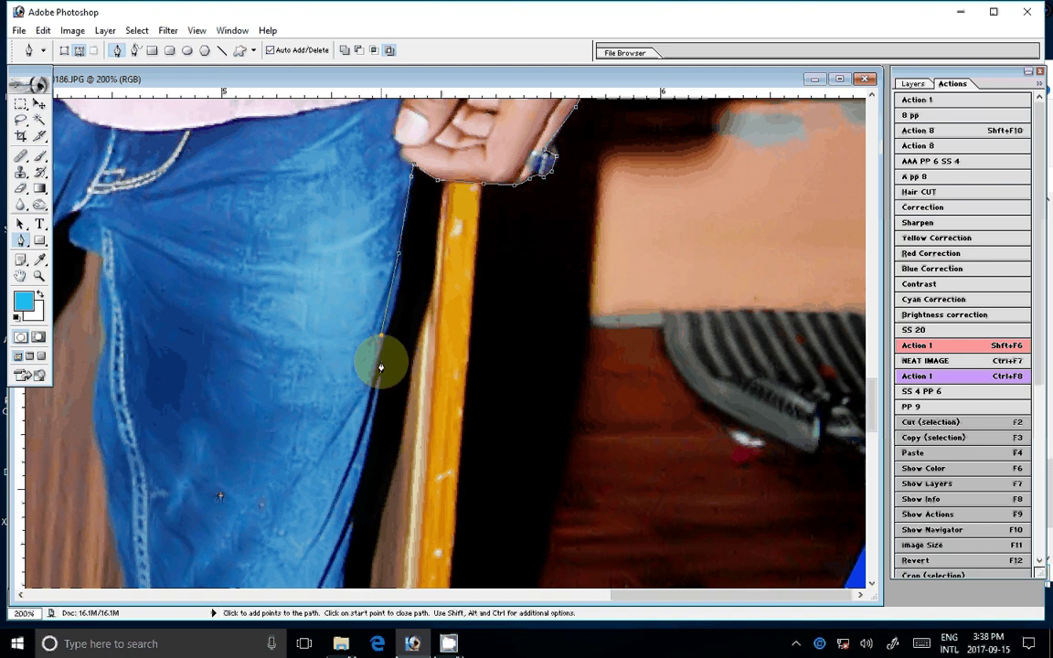
click(377, 378)
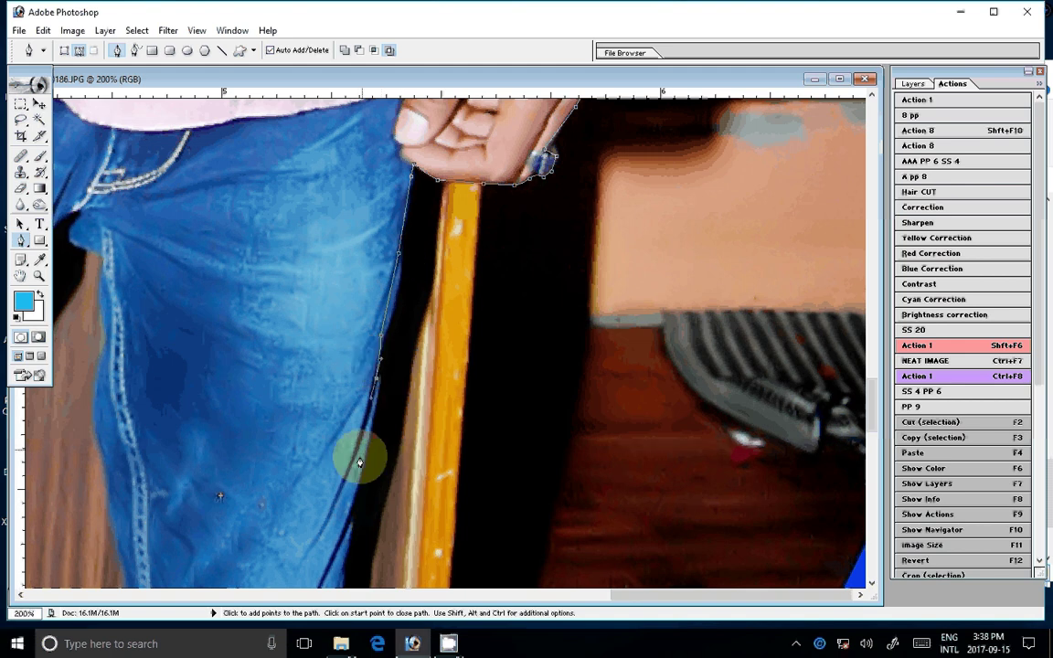
mouse_move(359, 464)
mouse_down()
mouse_move(389, 94)
mouse_move(396, 216)
mouse_up()
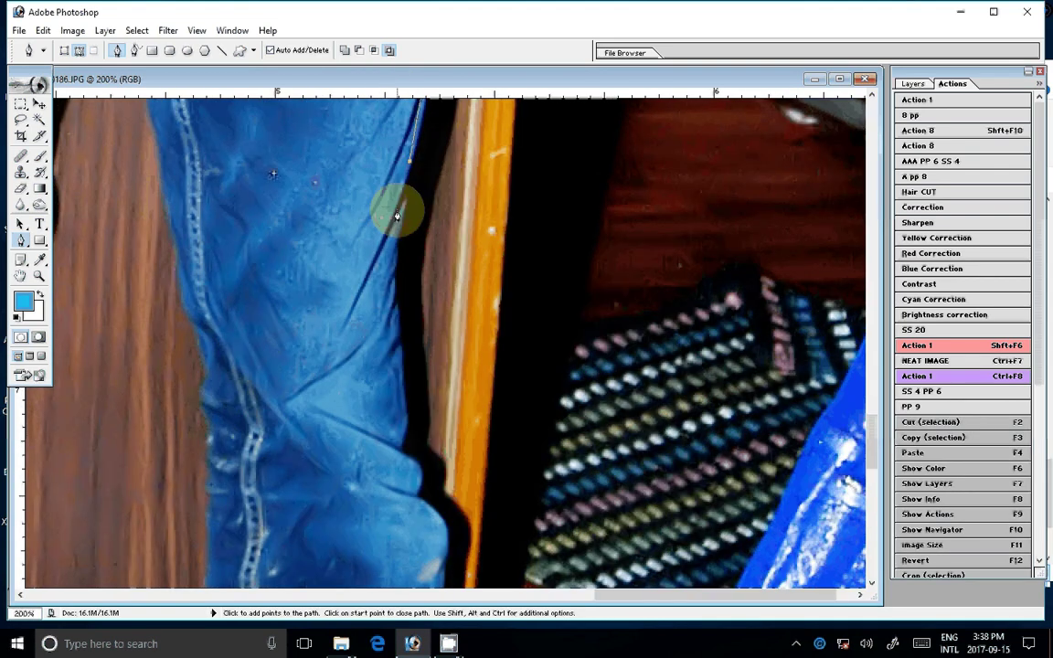
click(396, 214)
click(391, 259)
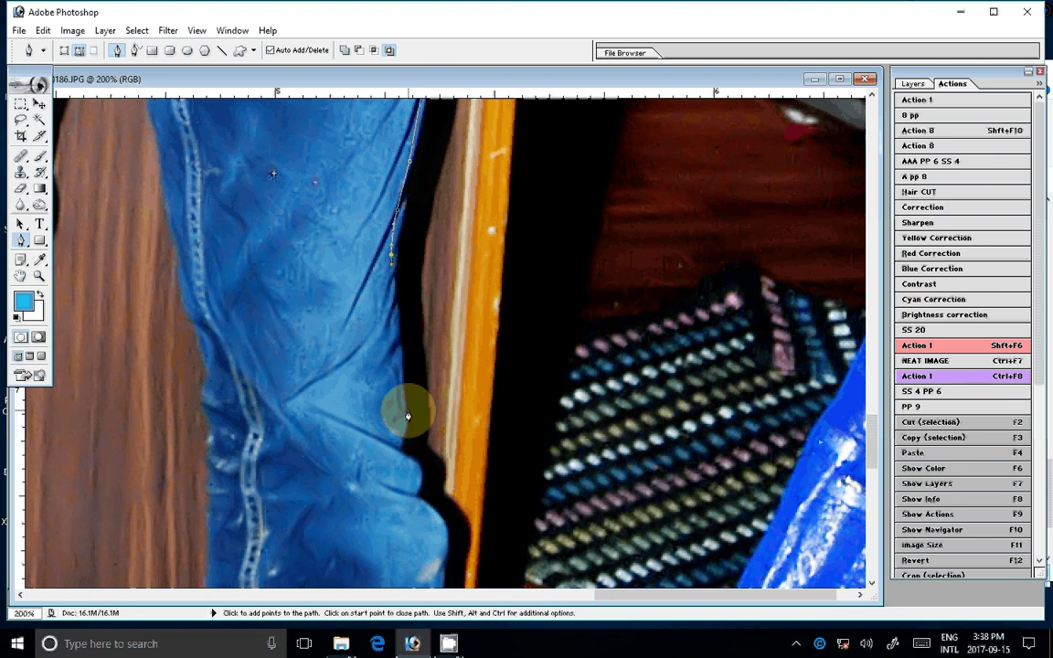
Curve the path along the jeans fold and further down past the knee.
drag(408, 416, 405, 176)
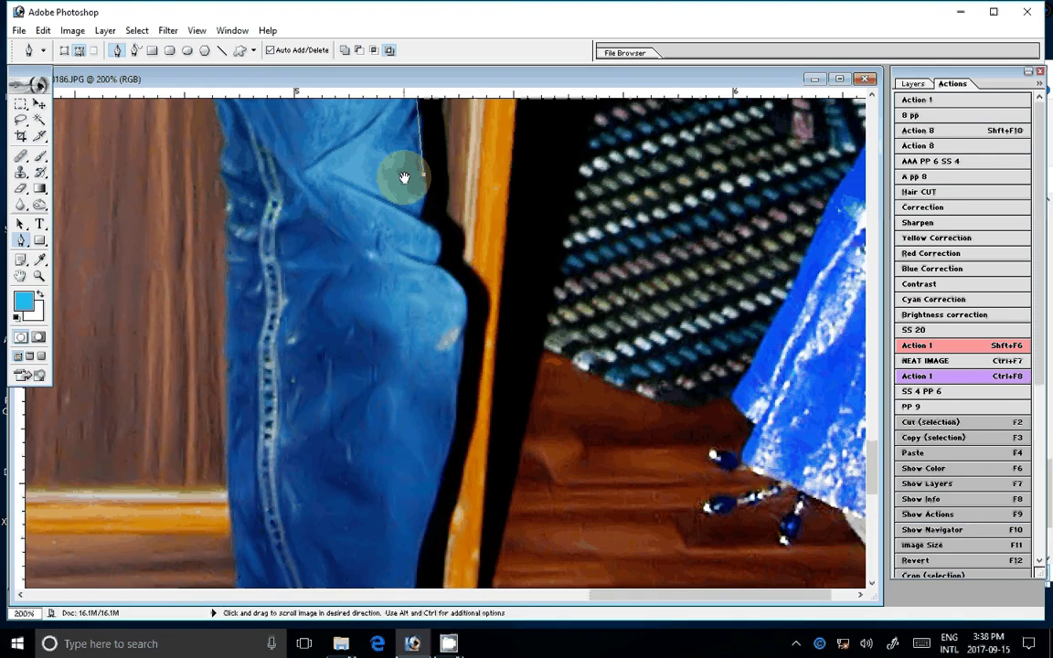
click(423, 201)
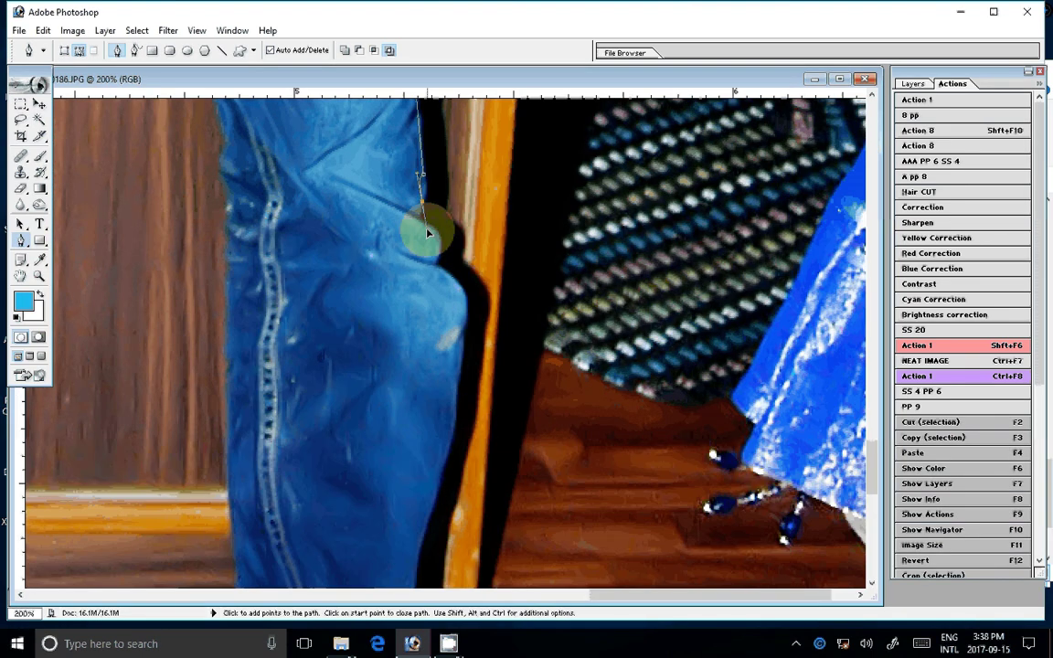
drag(427, 234, 456, 286)
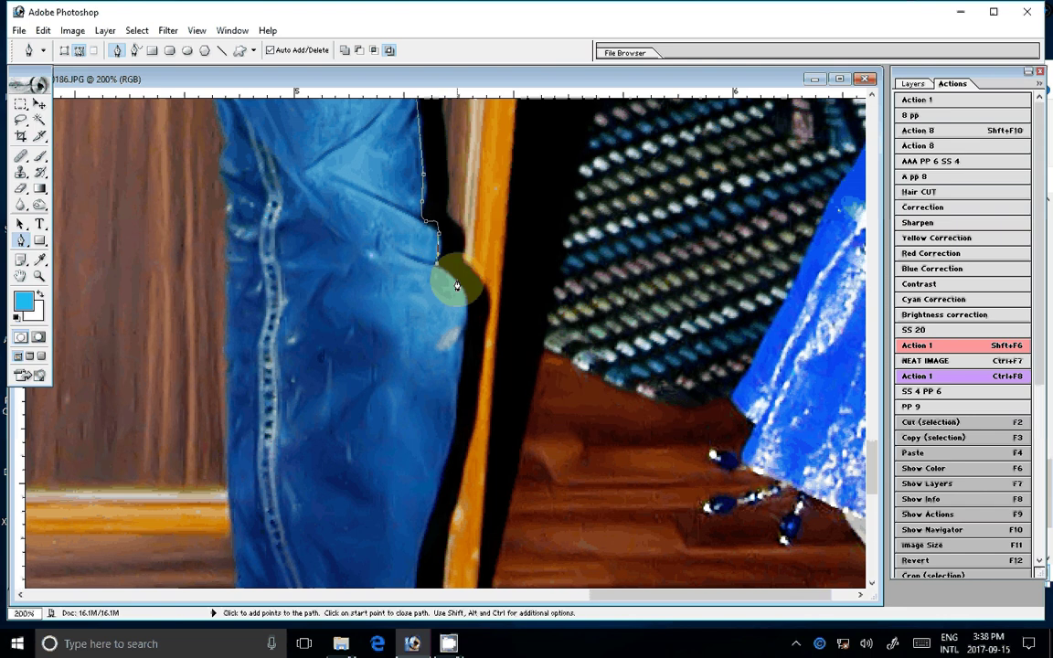
click(466, 305)
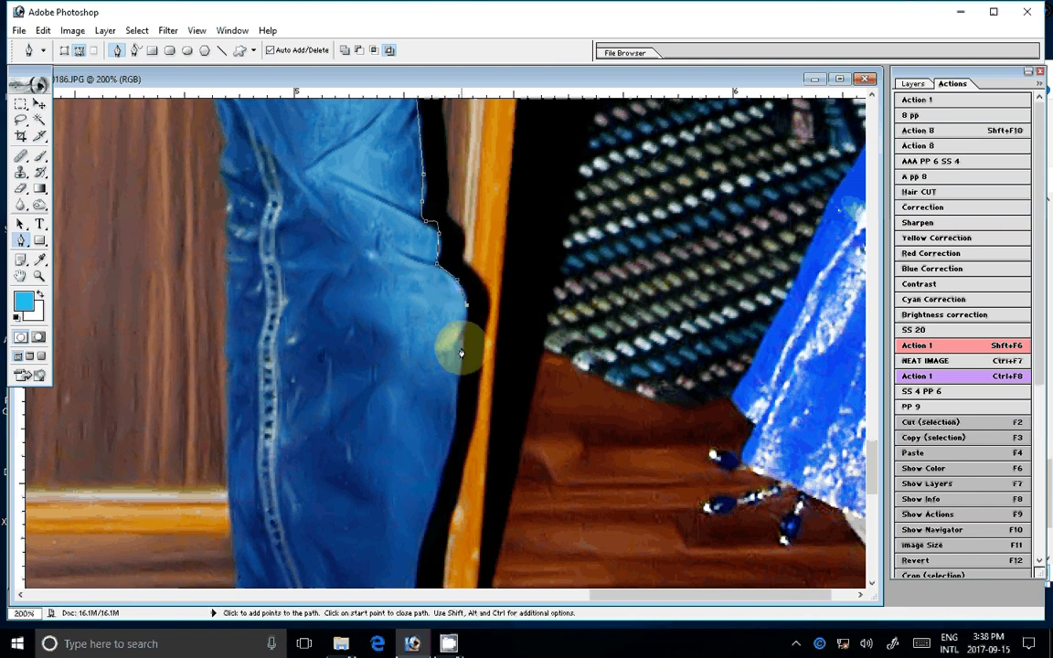
click(461, 365)
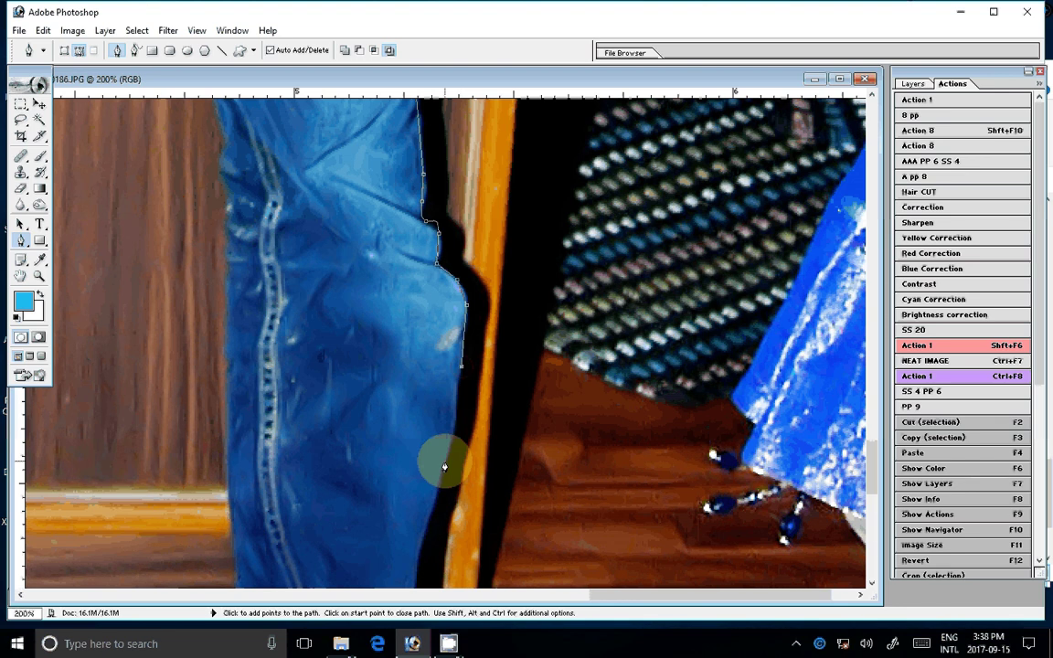
drag(444, 467, 417, 319)
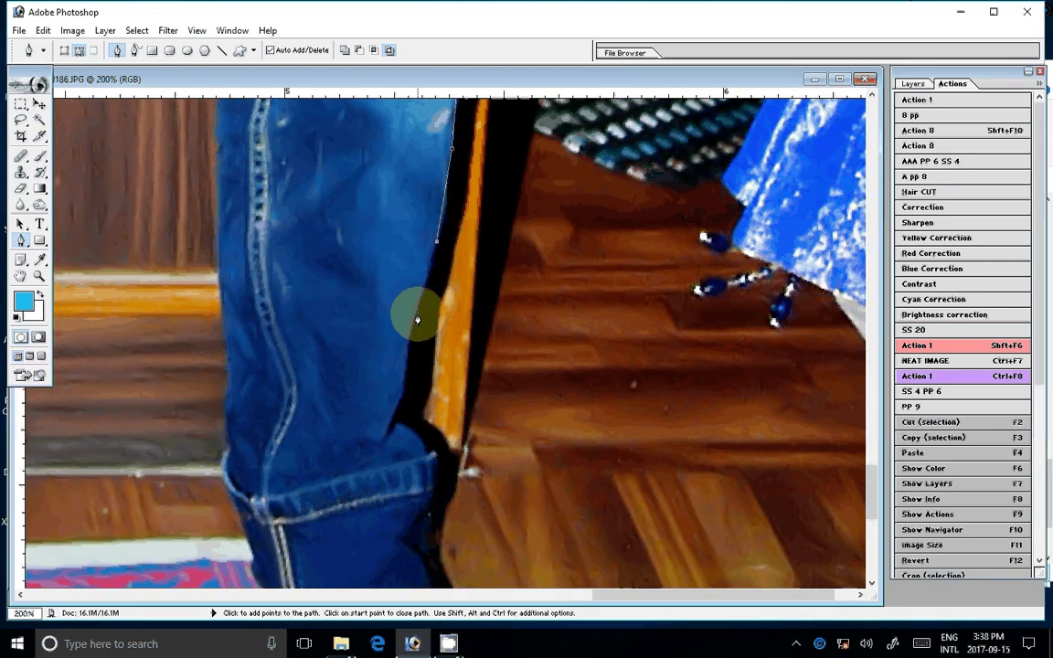
Add anchors down the lower jeans leg and curve them toward the rolled cuff.
click(416, 313)
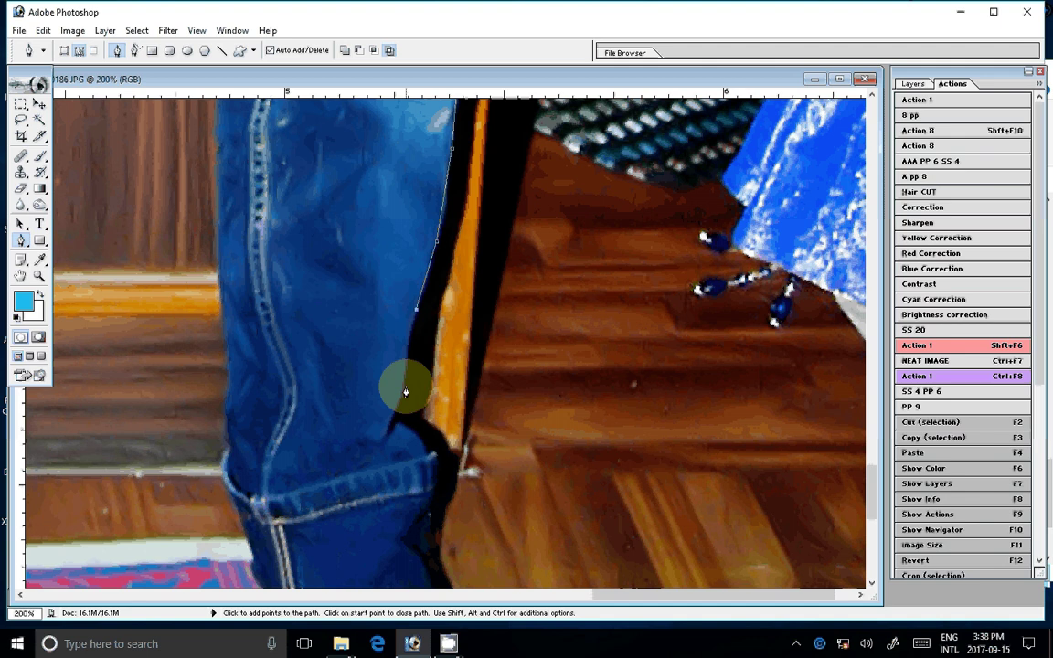
click(404, 388)
click(388, 436)
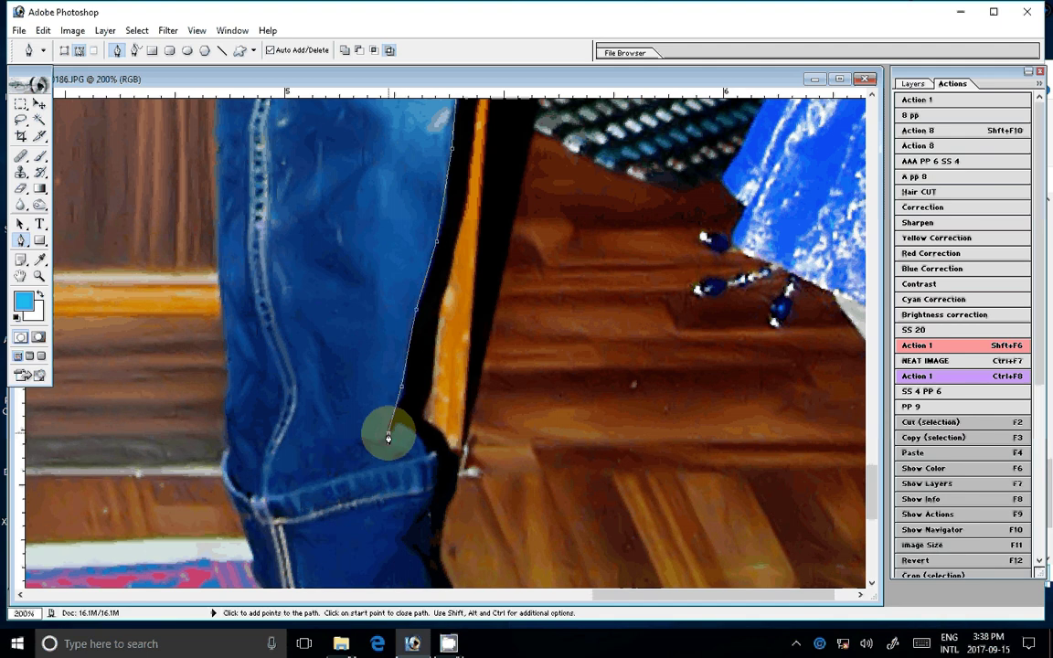
mouse_move(432, 454)
mouse_down()
mouse_move(434, 499)
mouse_move(388, 276)
mouse_up()
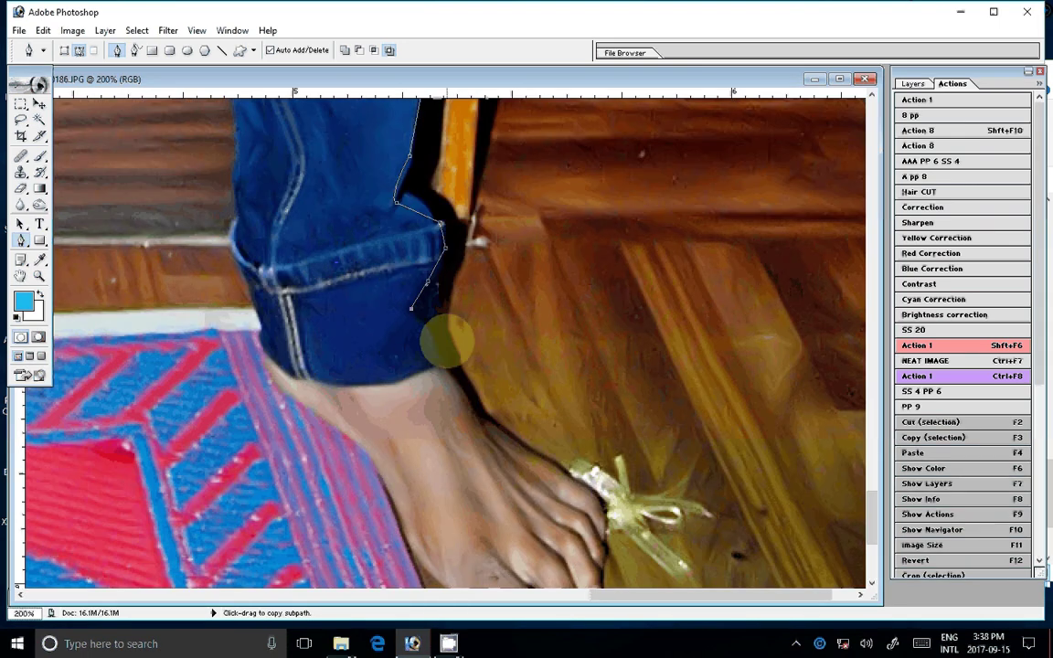
Re-place the anchor at the jeans cuff, undoing a stray point added on the floor.
key(ctrl+z)
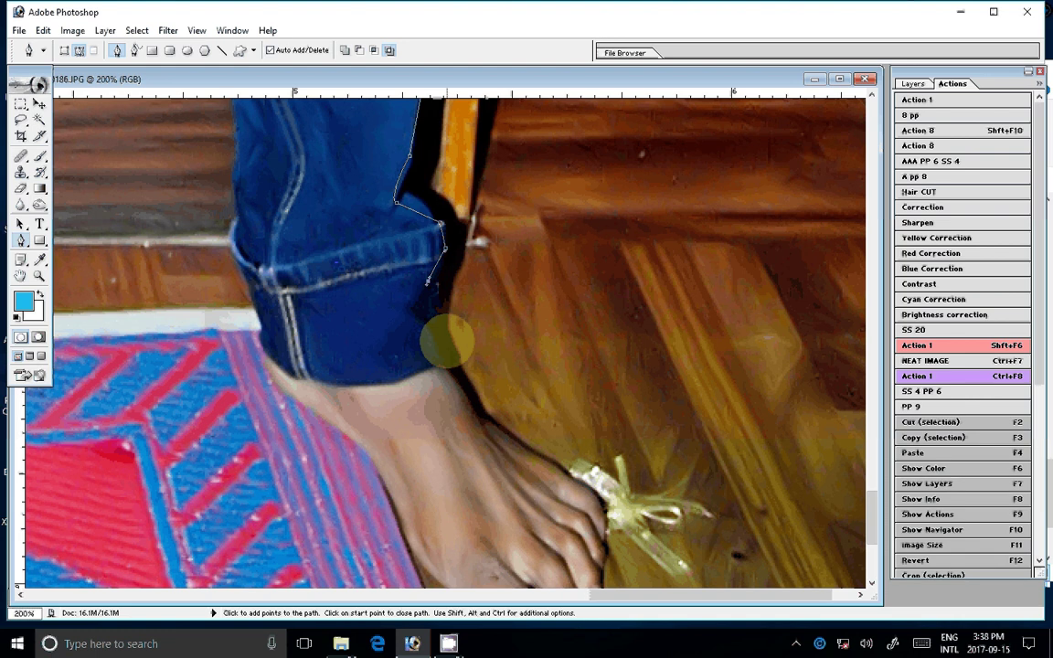
click(417, 301)
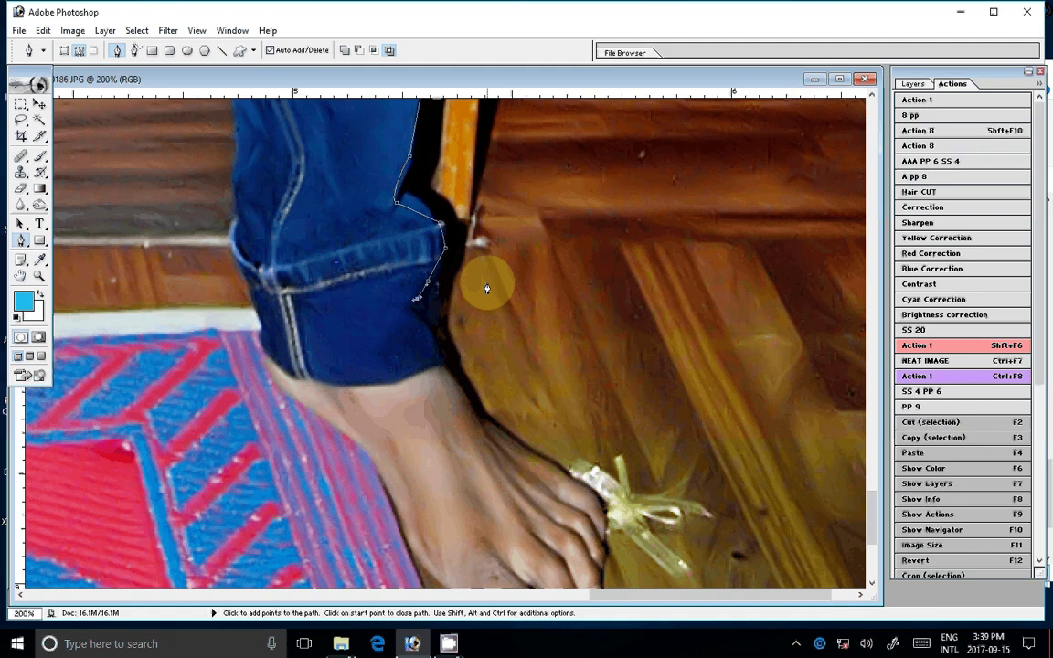
click(615, 175)
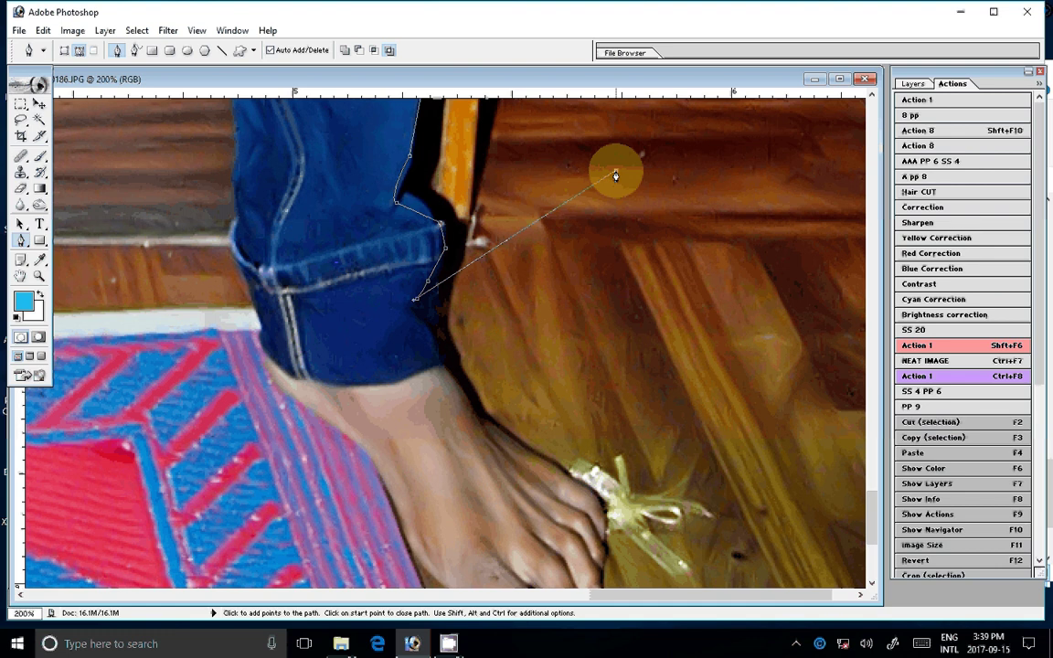
key(ctrl+alt)
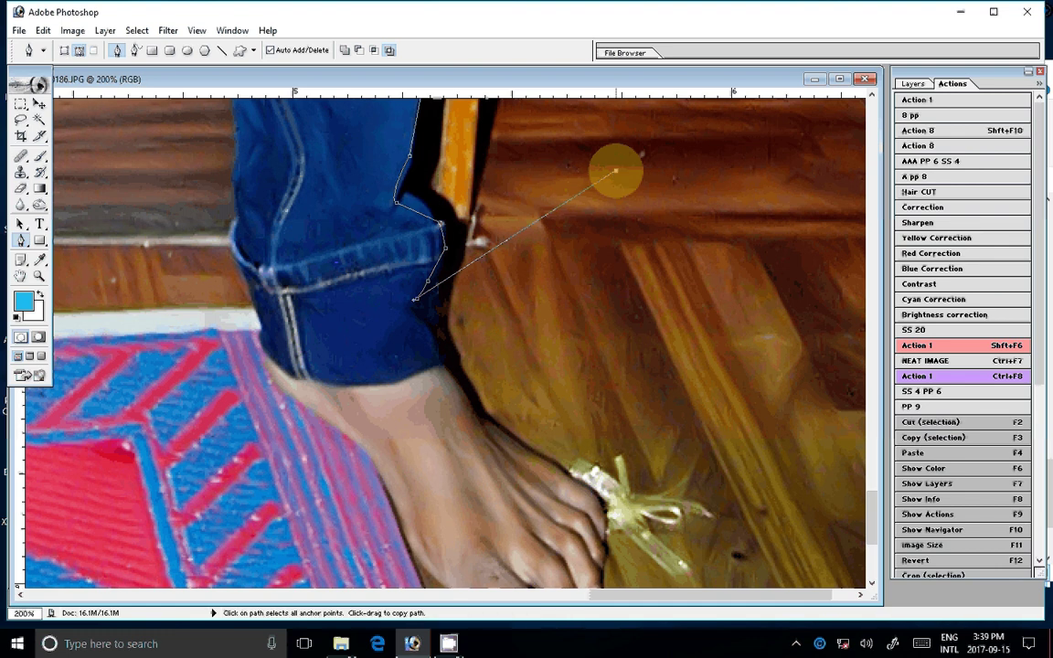
key(ctrl+z)
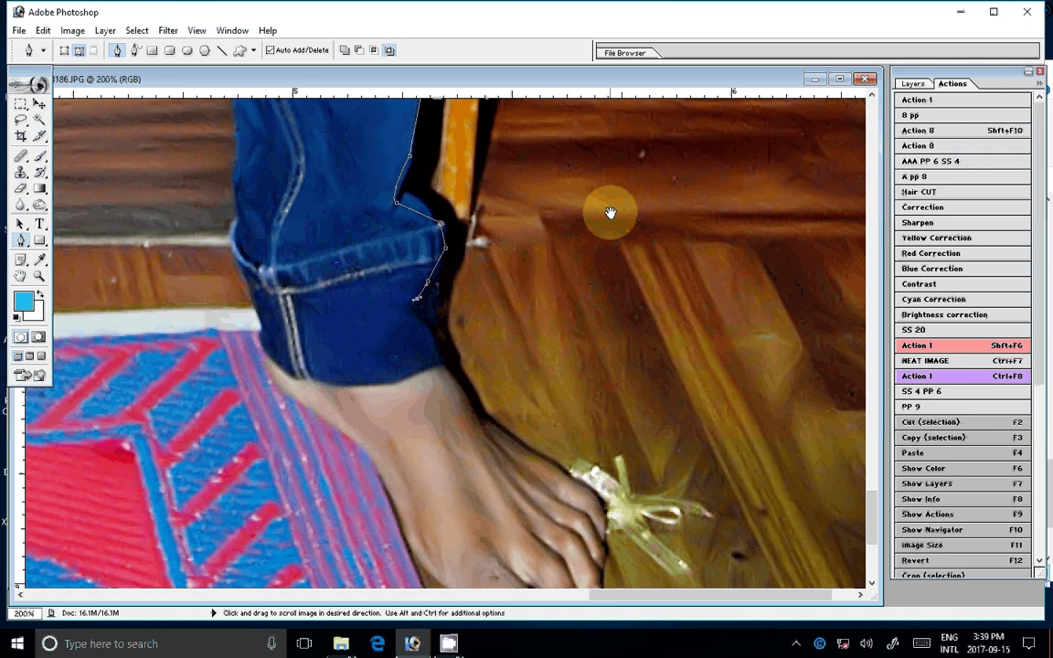
scroll(610, 212, up, 5)
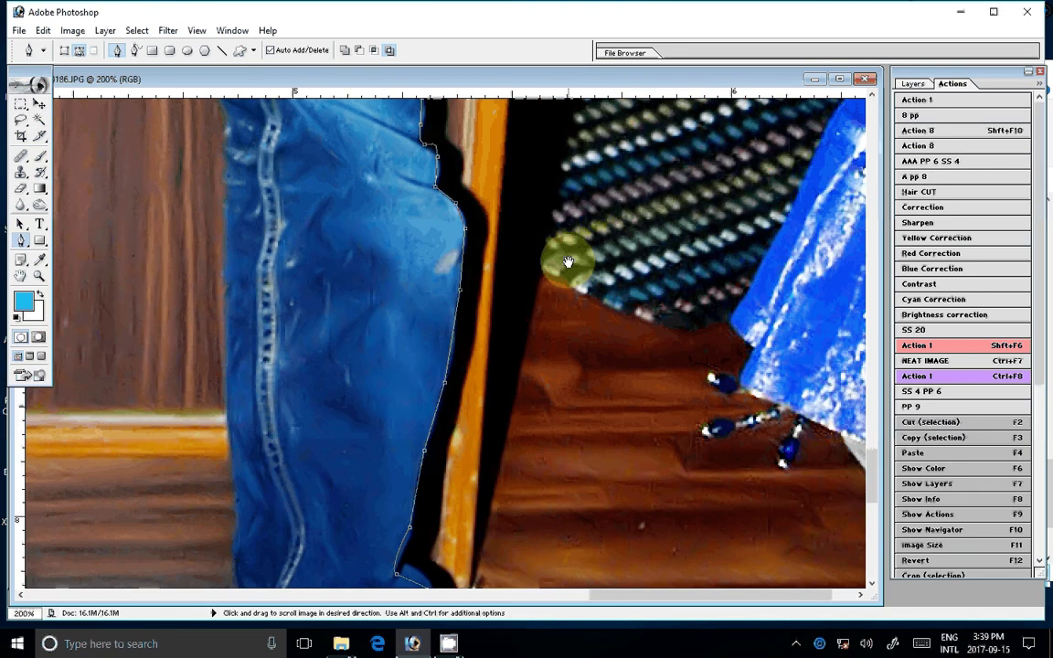
scroll(568, 262, down, 5)
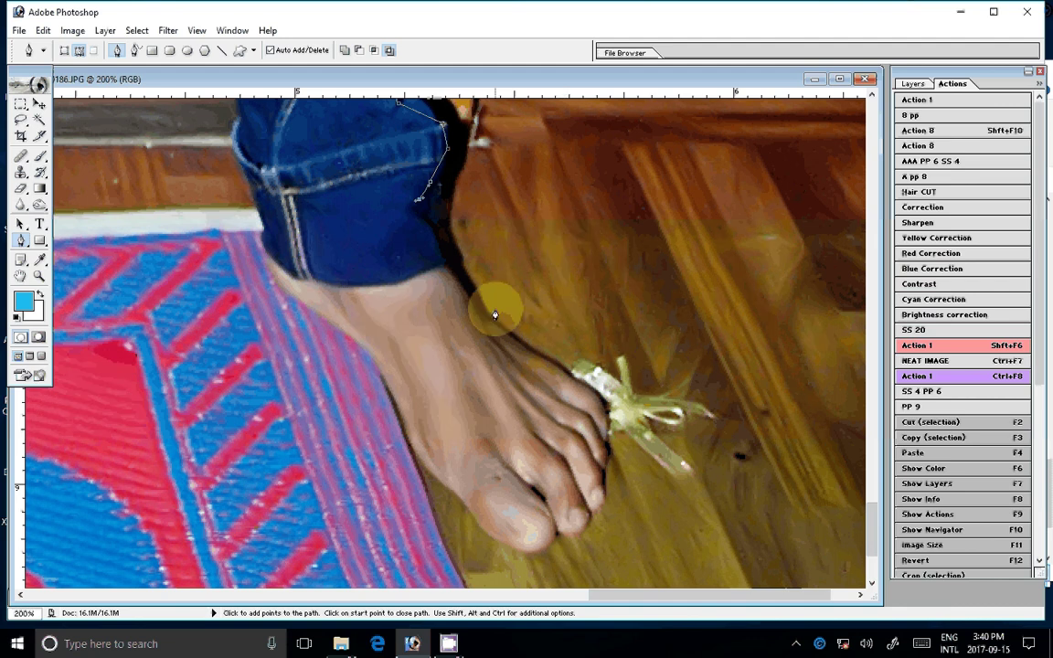
Extend the pen path down the ankle and past the toe ribbon.
click(416, 211)
click(451, 257)
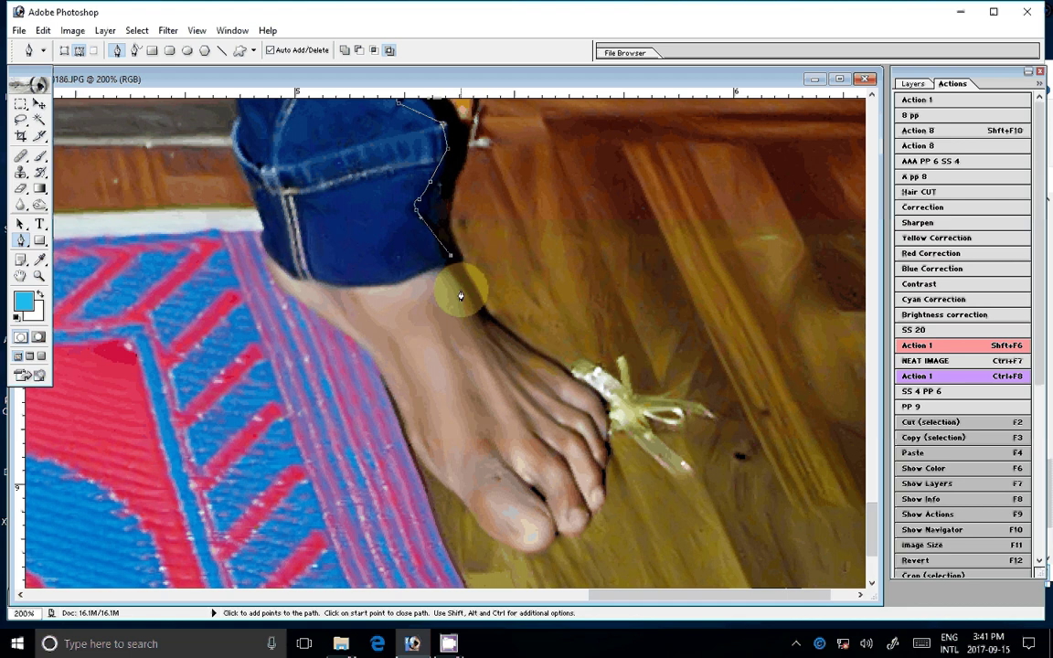
click(461, 290)
click(481, 319)
click(508, 329)
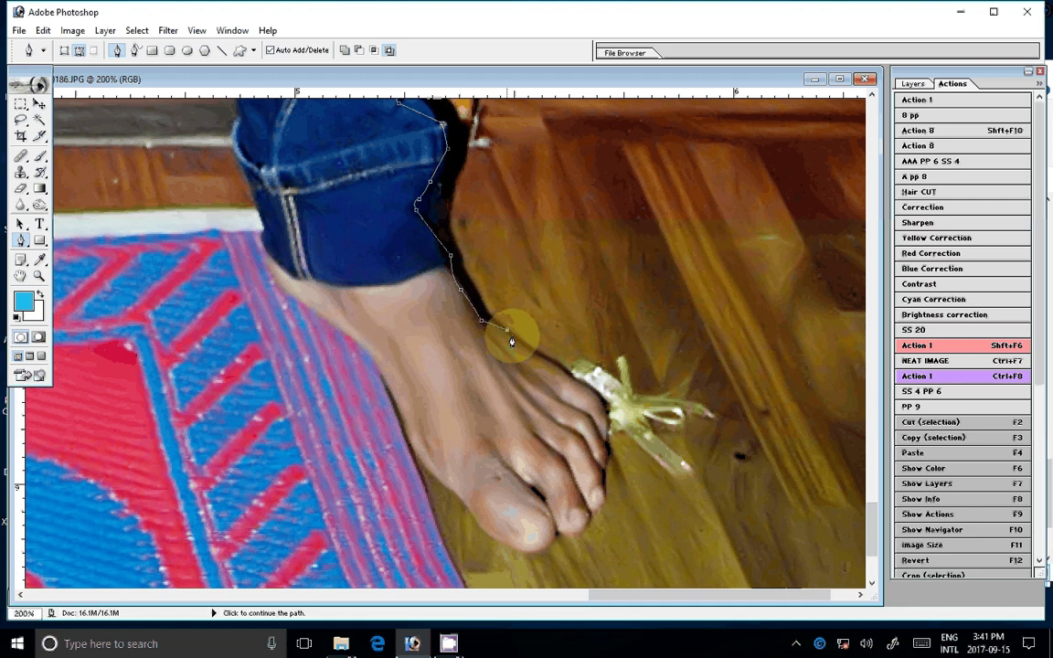
click(573, 377)
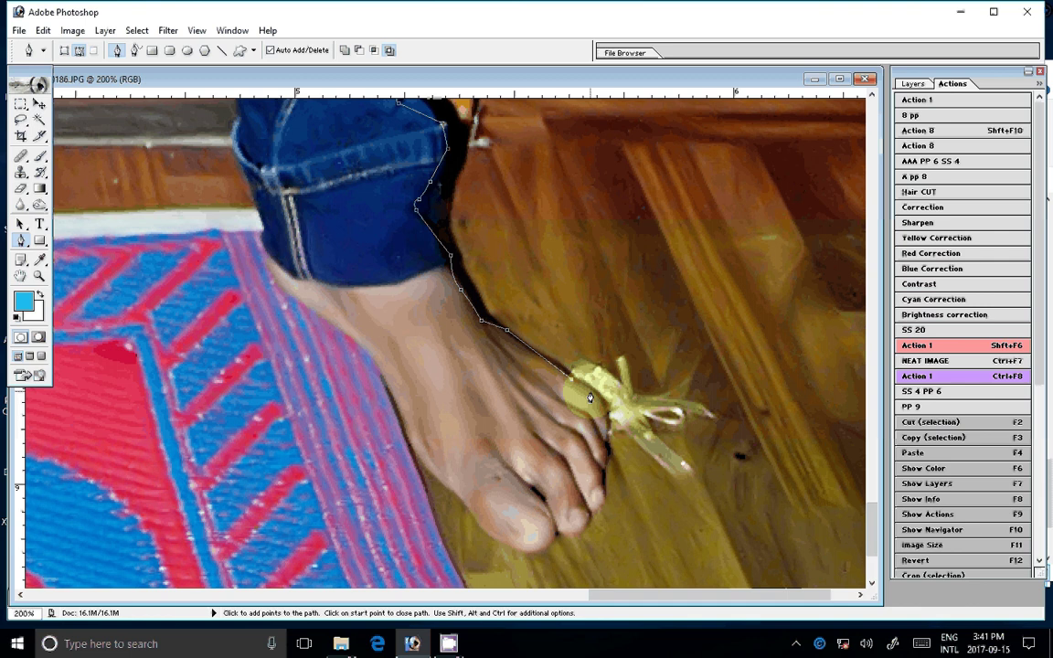
click(590, 394)
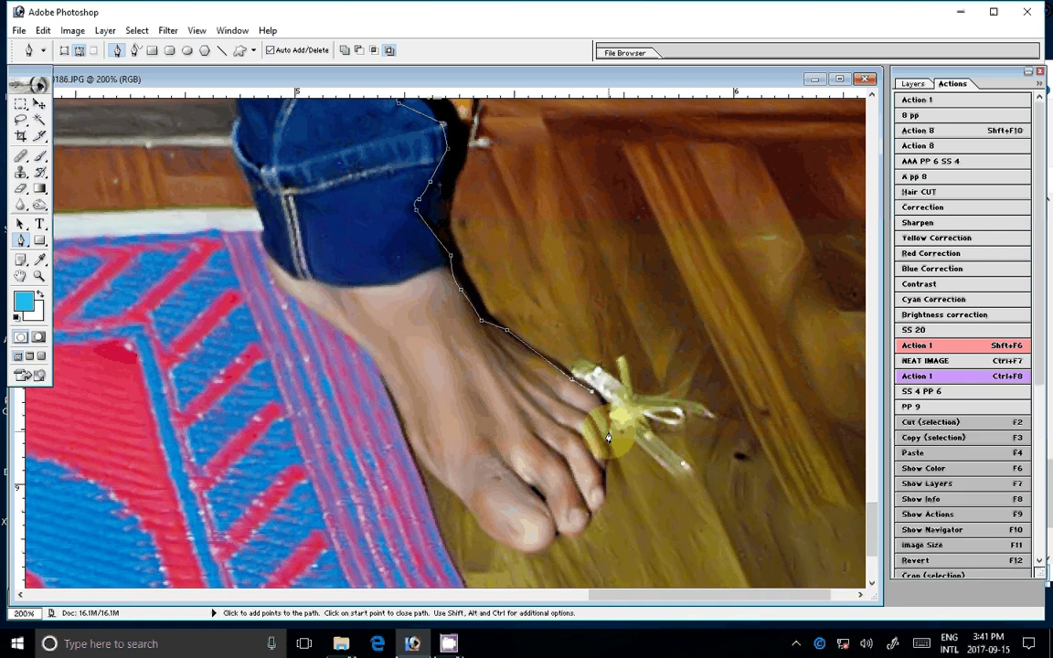
Trace the path around the toes and reposition the last anchor onto the toe tip.
click(608, 435)
click(607, 452)
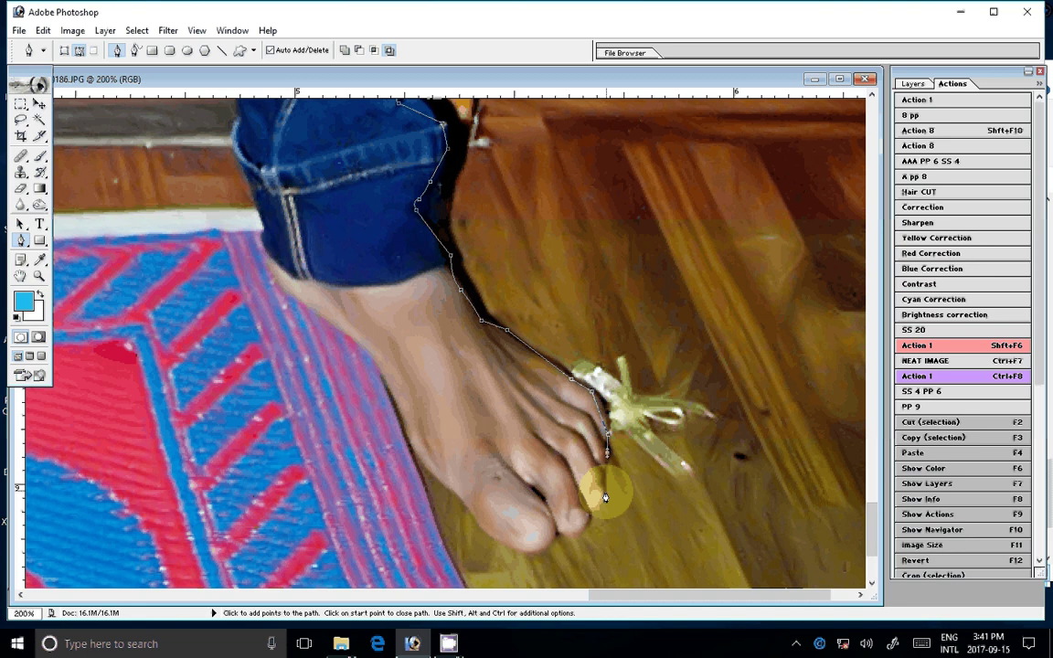
click(604, 497)
click(583, 526)
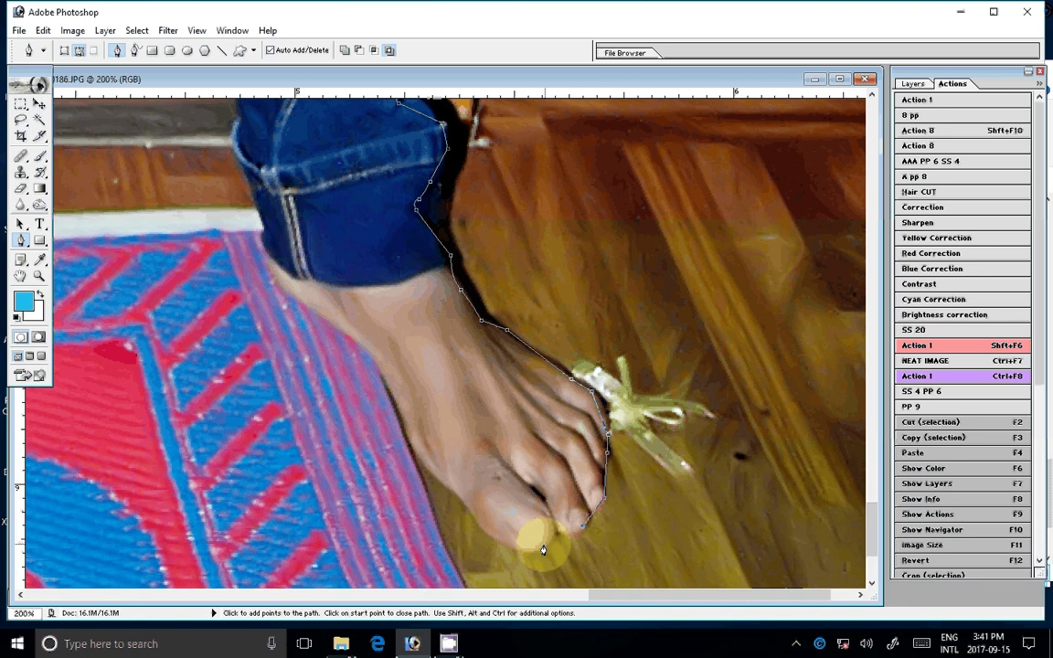
click(537, 550)
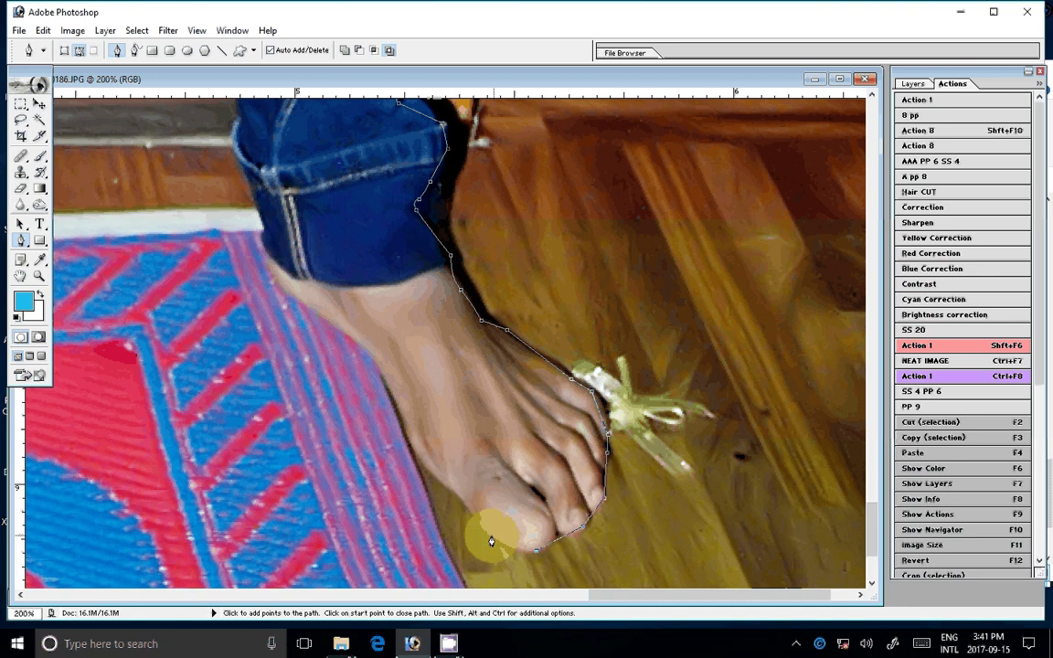
click(483, 530)
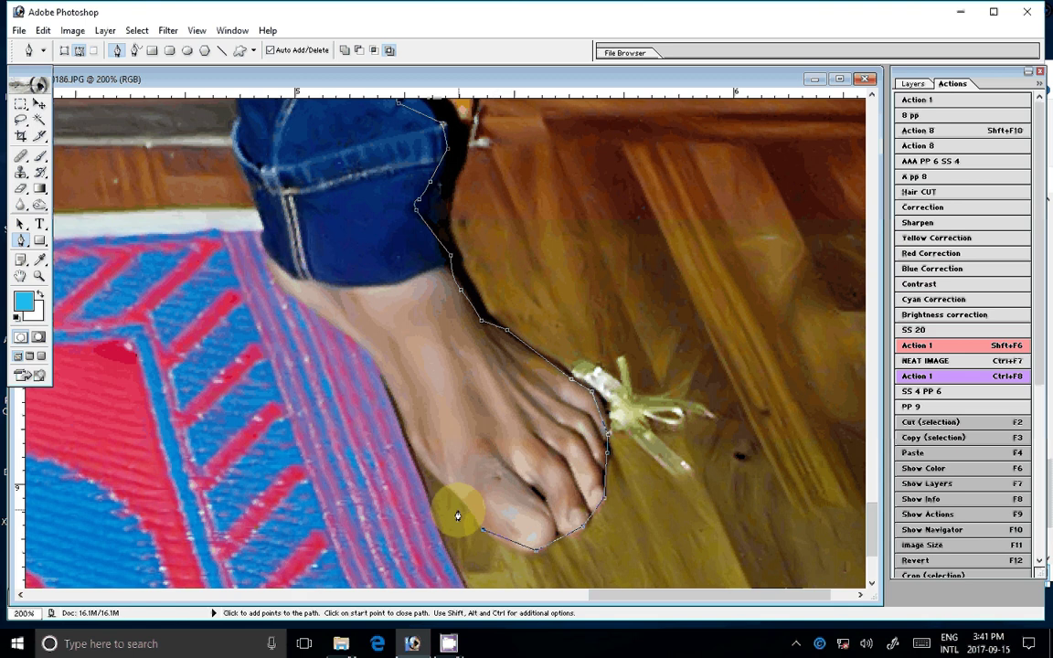
key(ctrl)
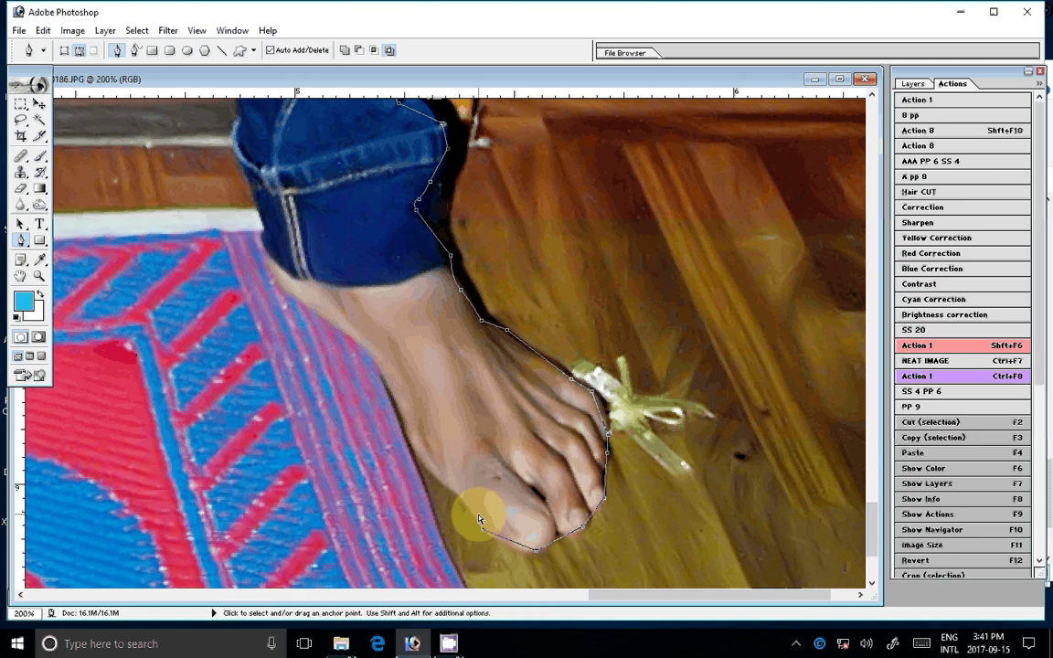
drag(482, 529, 520, 552)
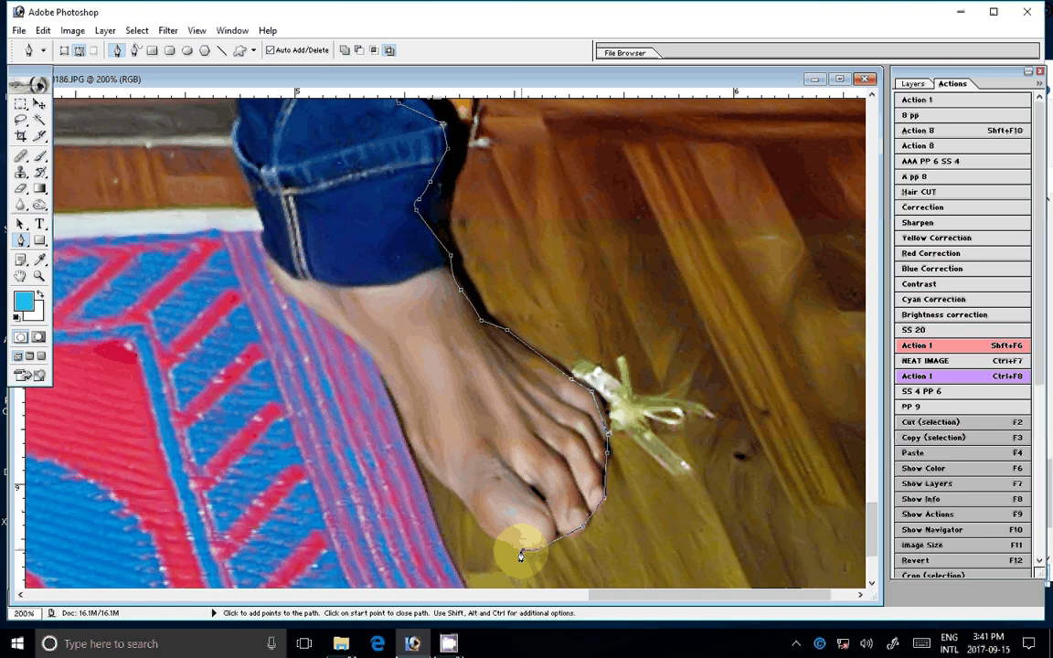
Carry the path along the toes' underside, up the foot's left edge and the jeans cuff.
click(483, 532)
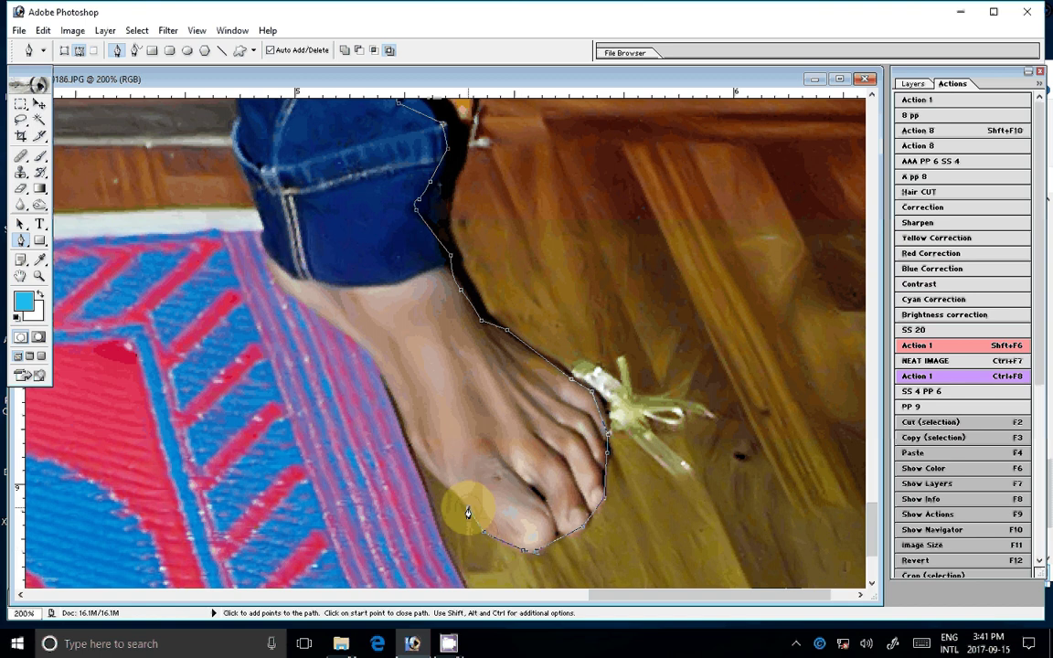
click(467, 508)
click(453, 492)
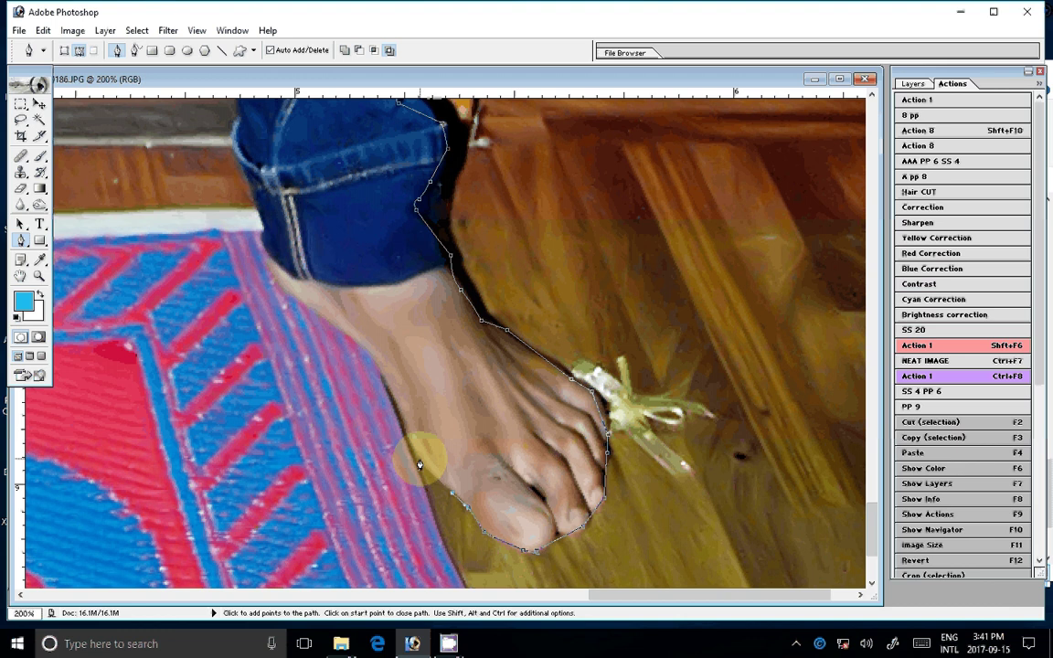
click(421, 459)
click(406, 422)
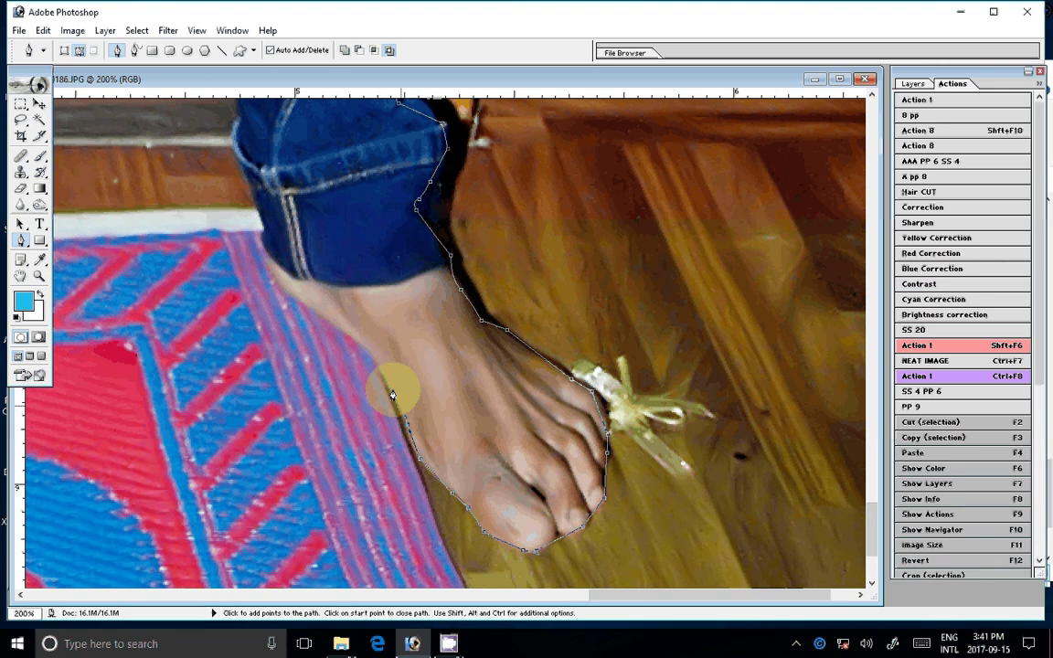
click(379, 365)
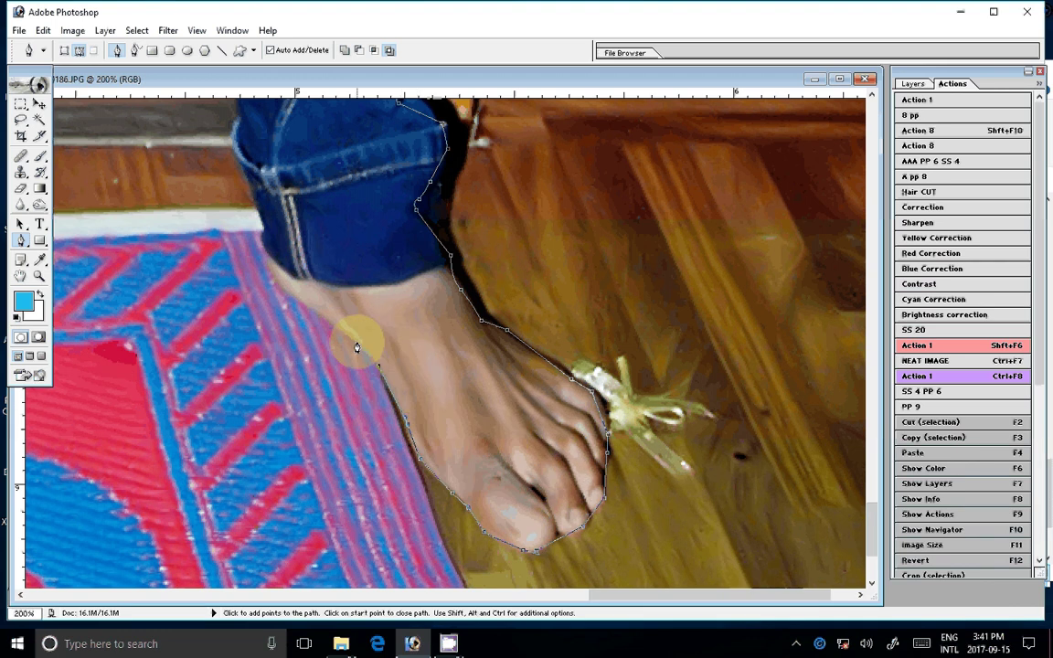
click(349, 334)
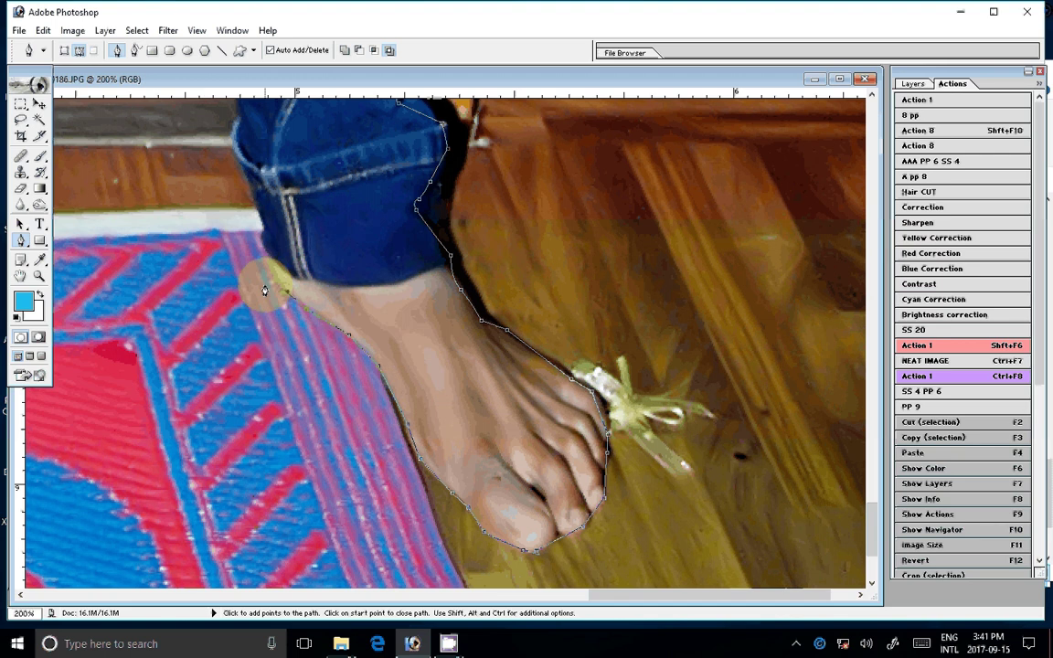
click(260, 226)
click(233, 146)
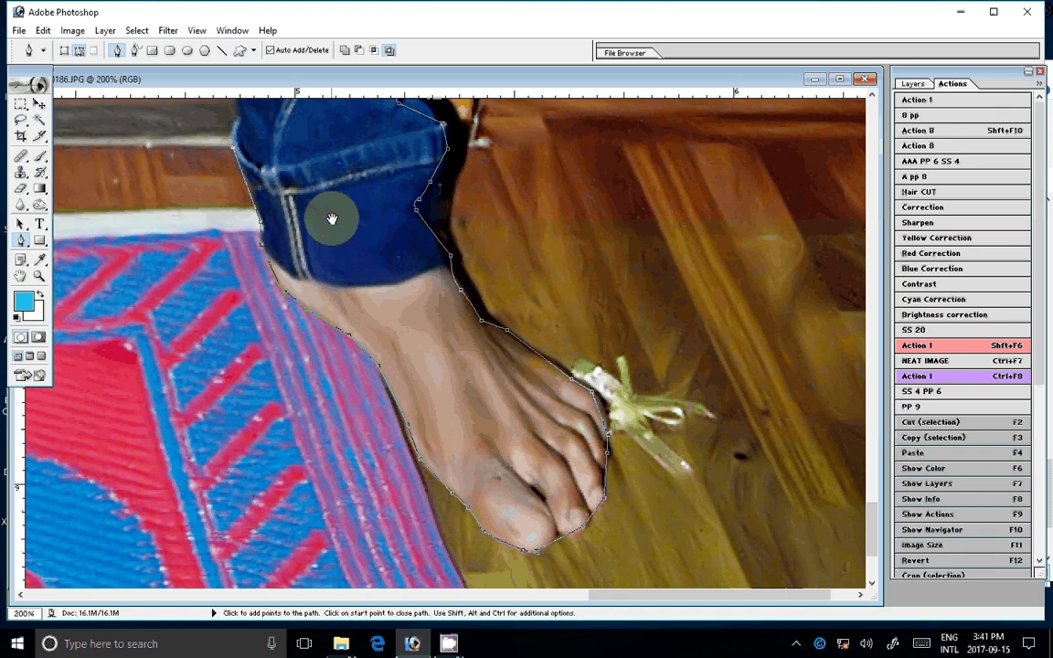
Pan up and trace the path further up the jeans' left edge.
drag(332, 219, 373, 485)
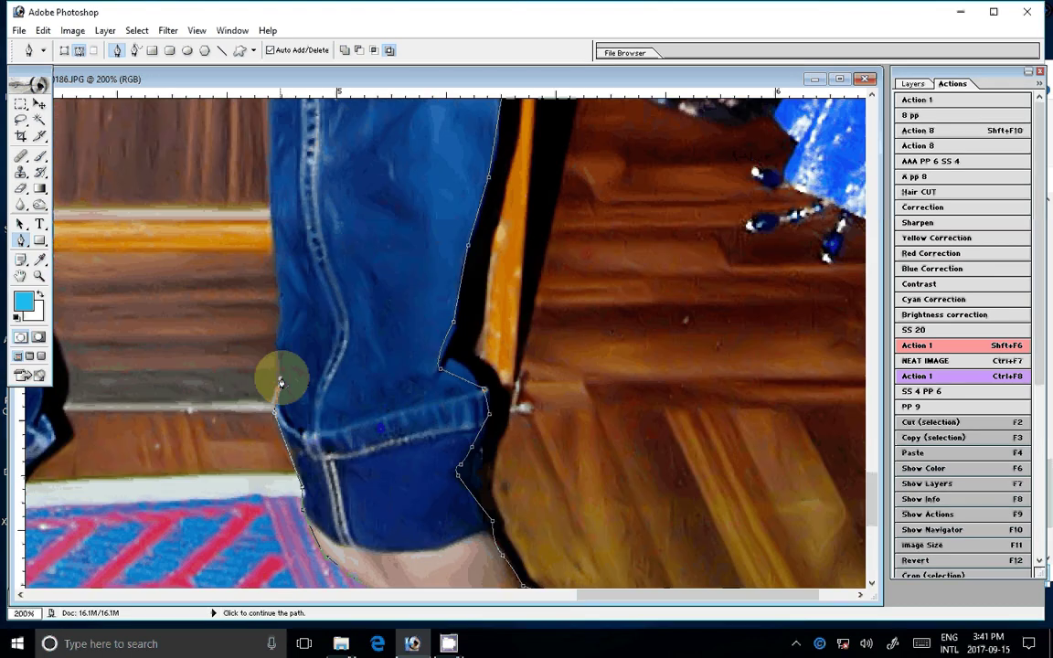
click(280, 379)
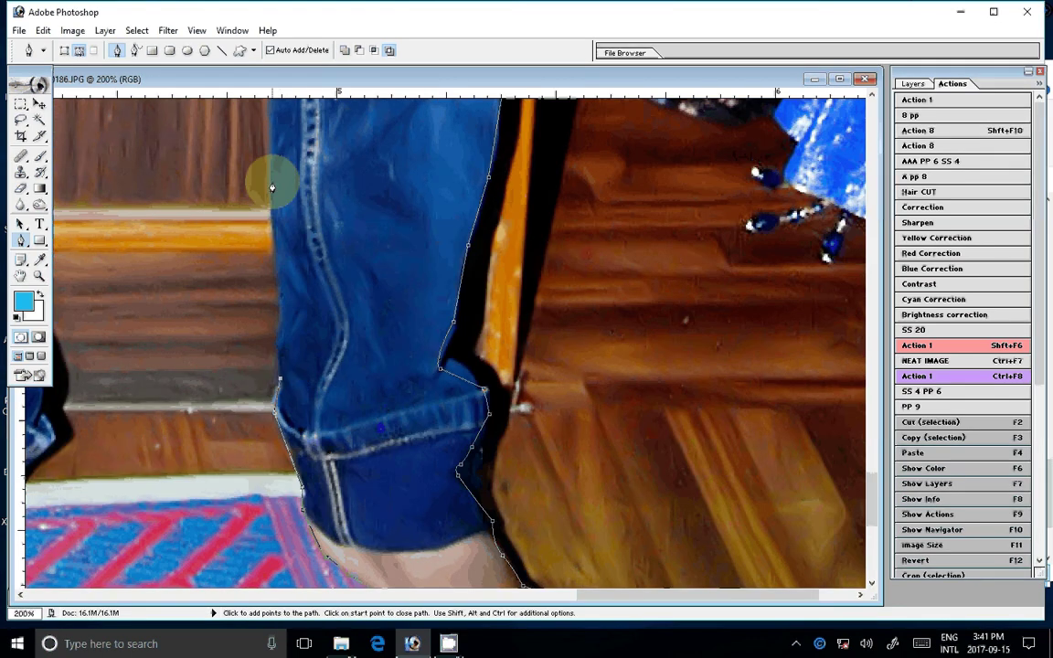
click(270, 174)
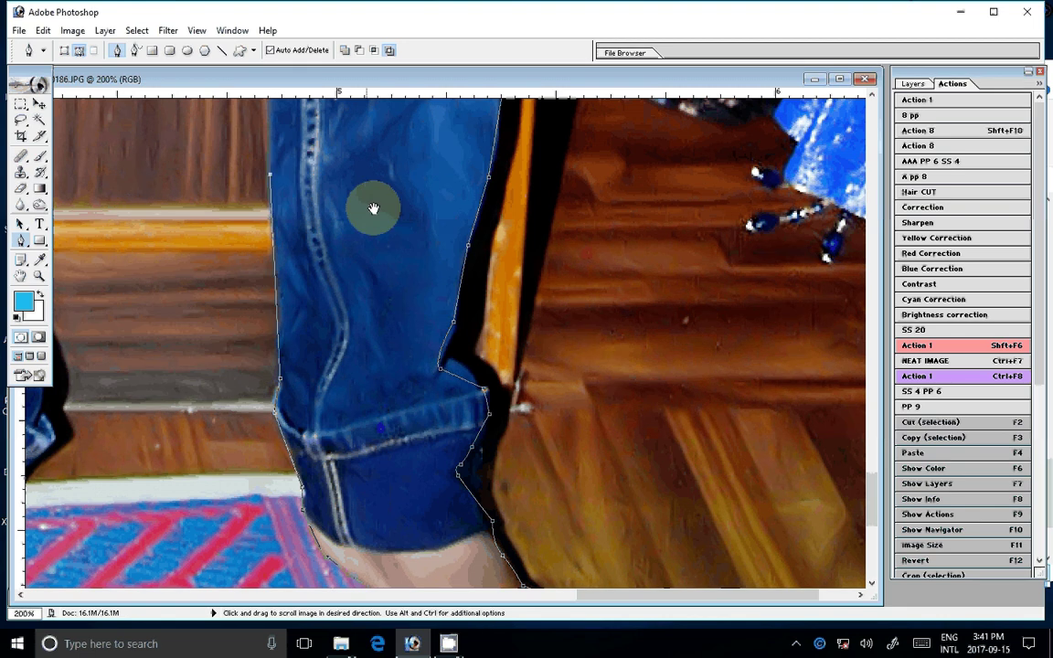
drag(373, 208, 380, 585)
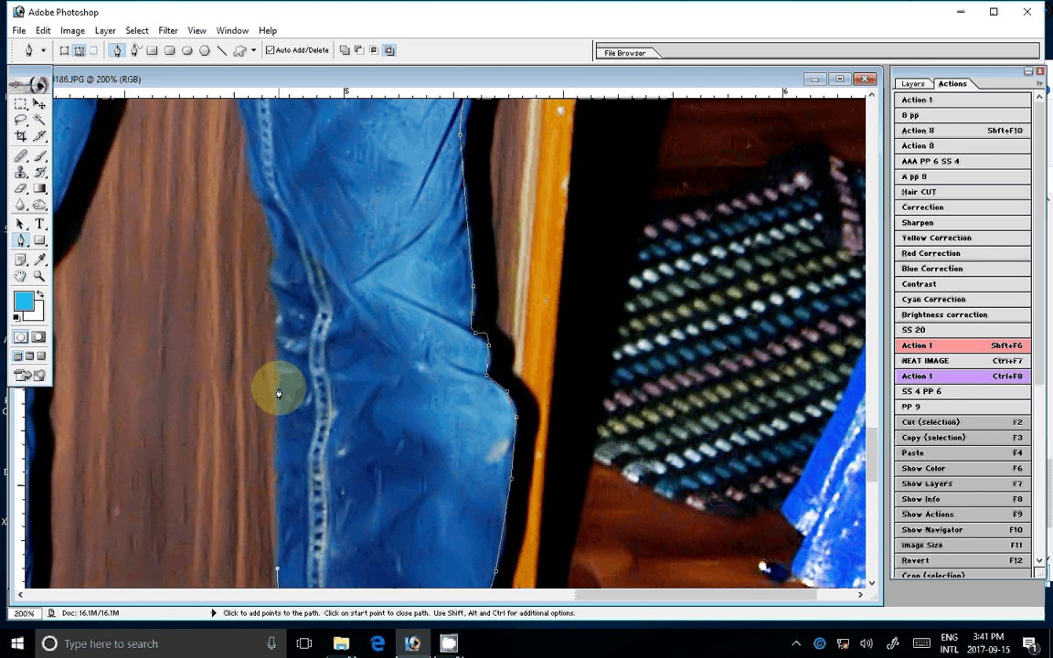
click(279, 388)
click(279, 295)
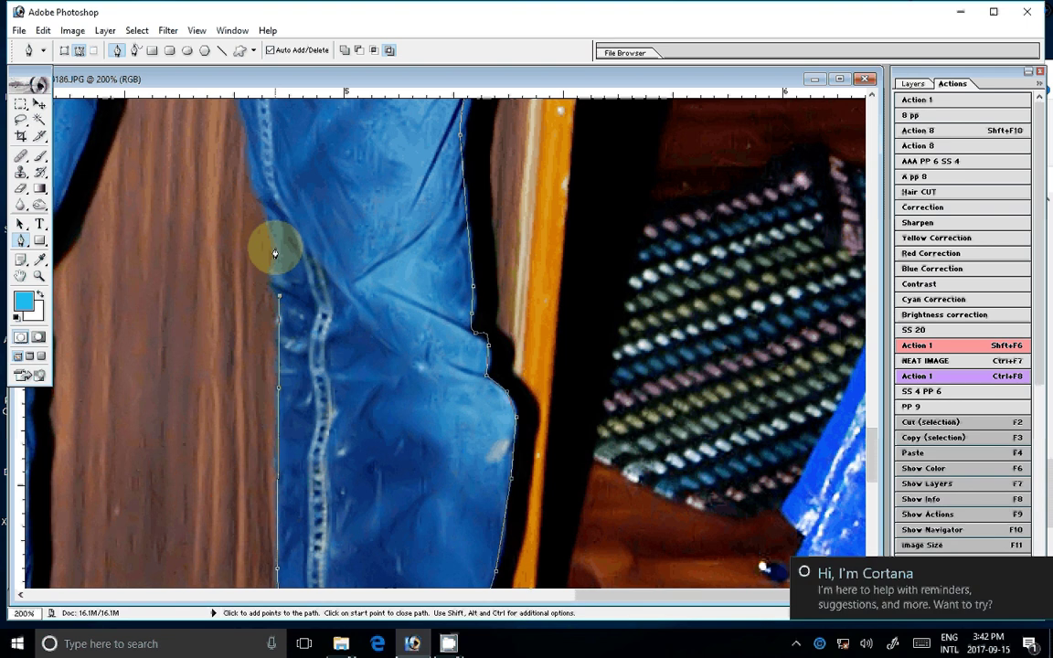
click(268, 216)
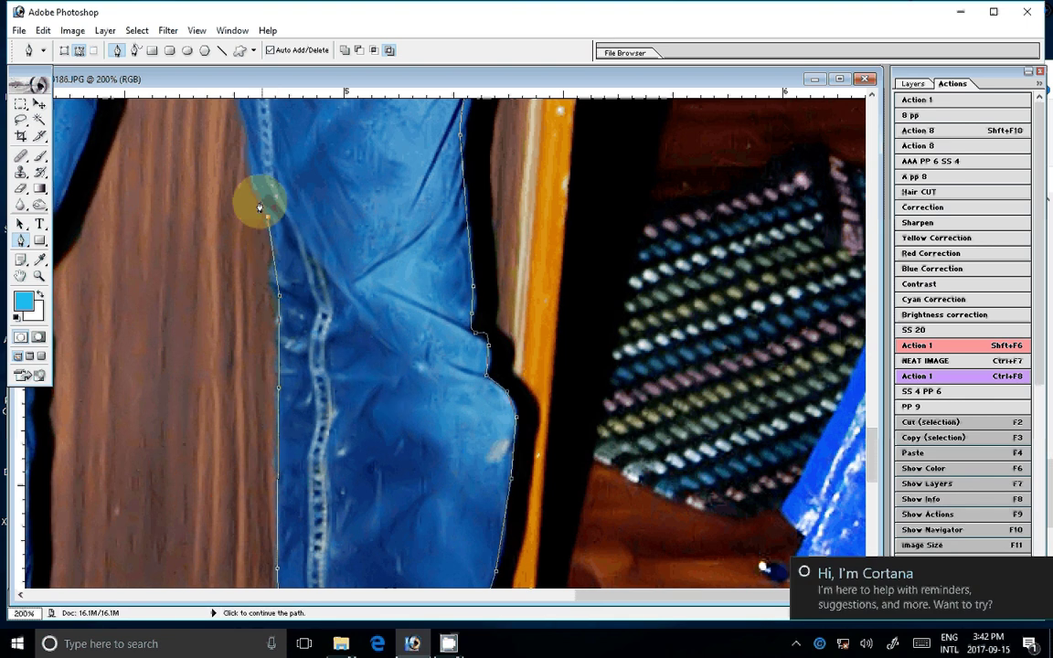
Replace a misplaced anchor and trace the path up the inner leg seam.
drag(259, 208, 330, 535)
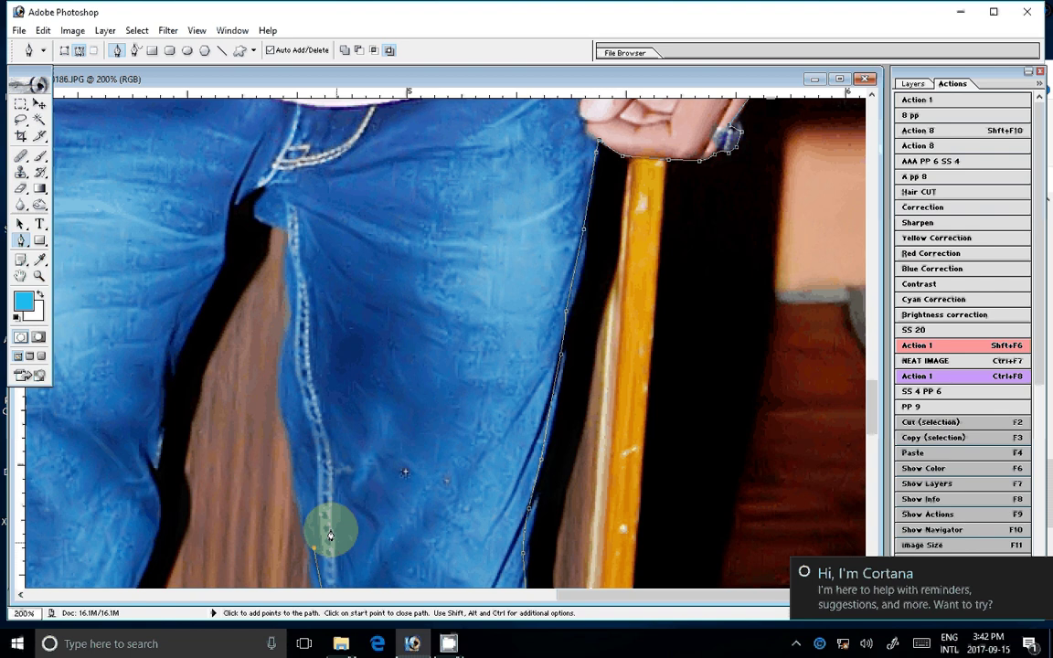
click(287, 393)
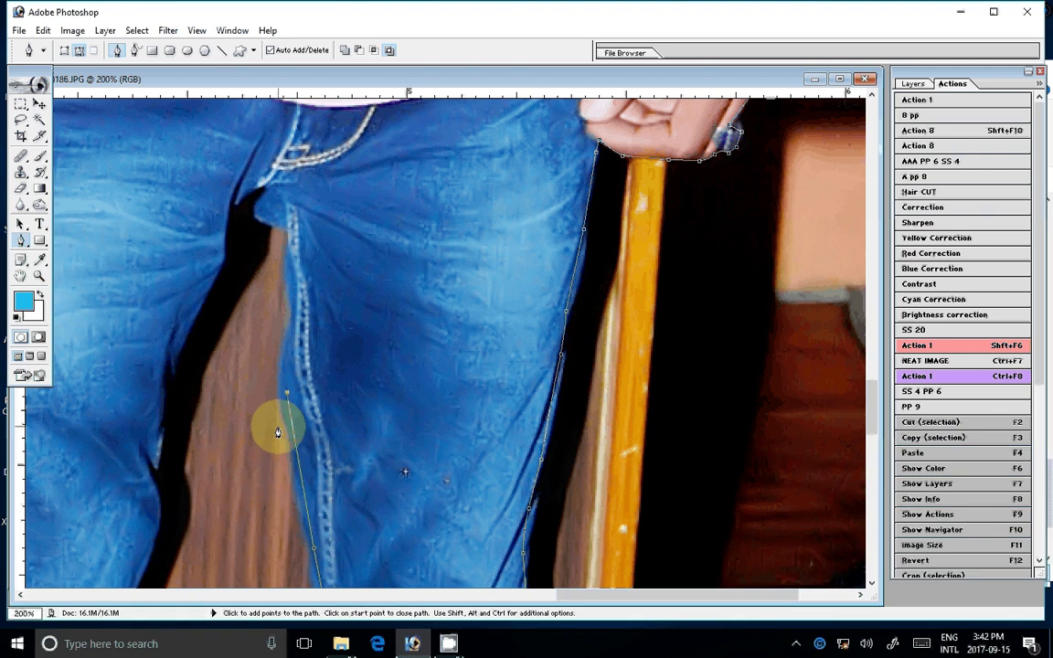
key(ctrl+z)
click(300, 514)
drag(298, 451, 287, 423)
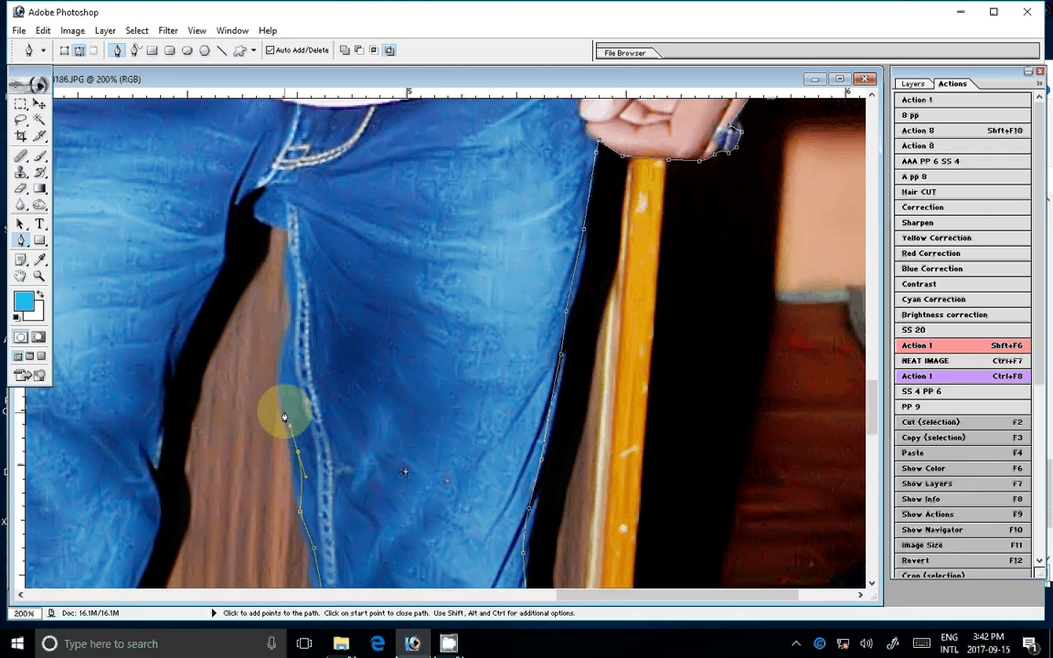
click(287, 351)
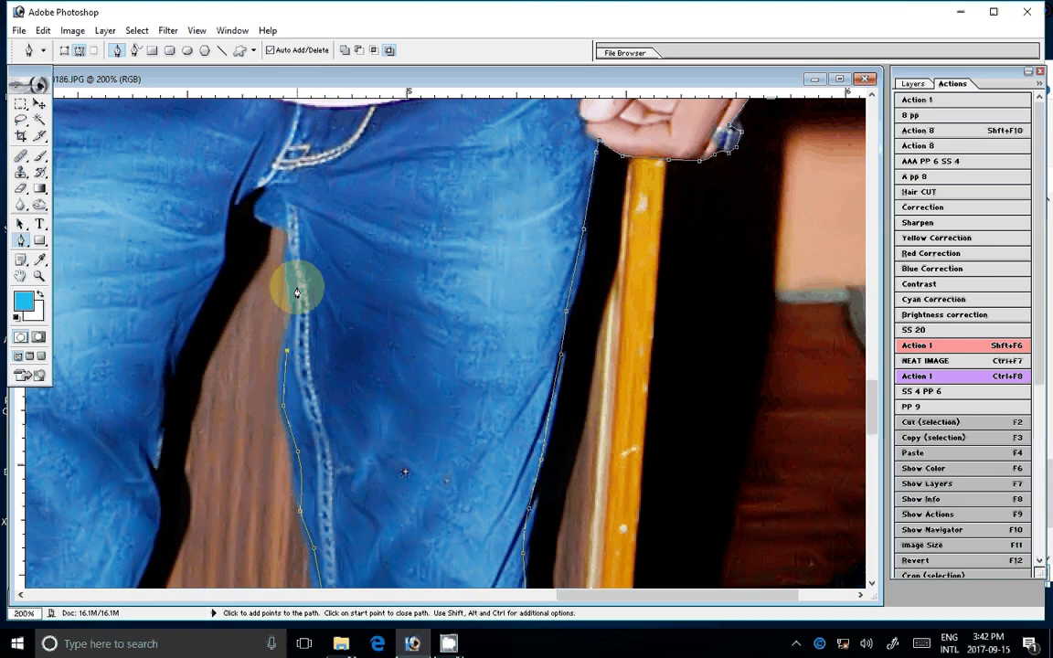
click(286, 228)
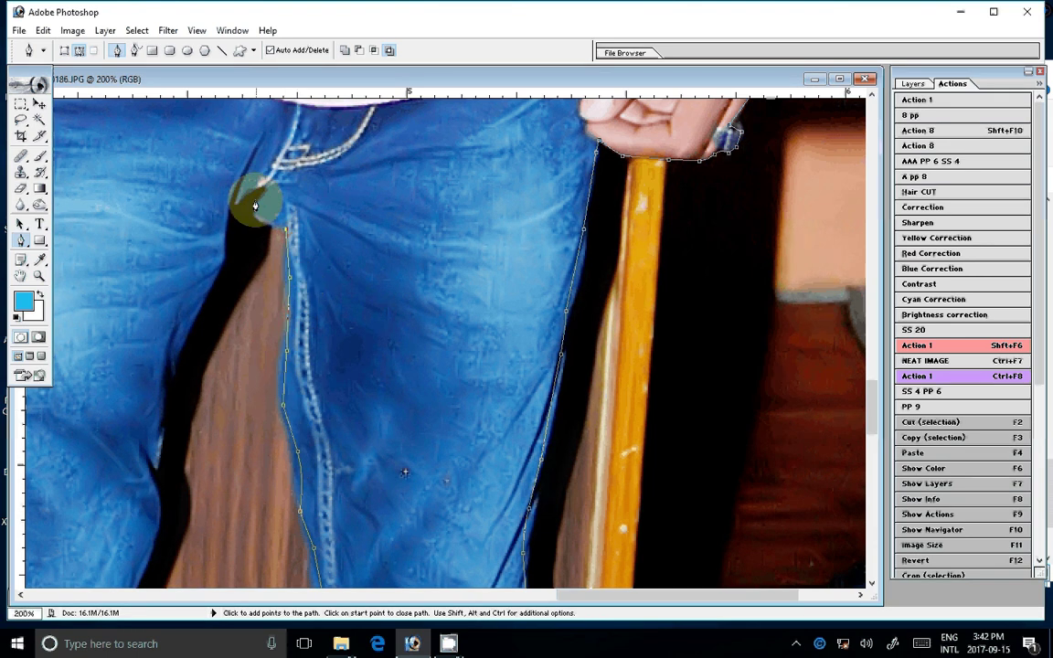
Curve the path around the crotch and start down the other leg's inner edge.
drag(250, 198, 208, 297)
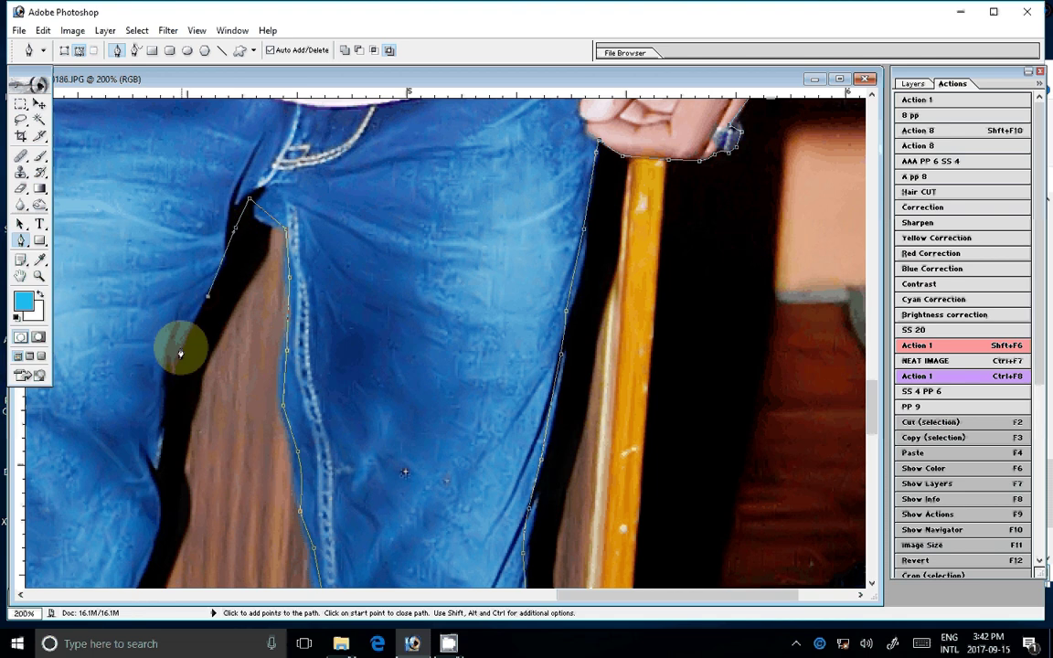
click(180, 352)
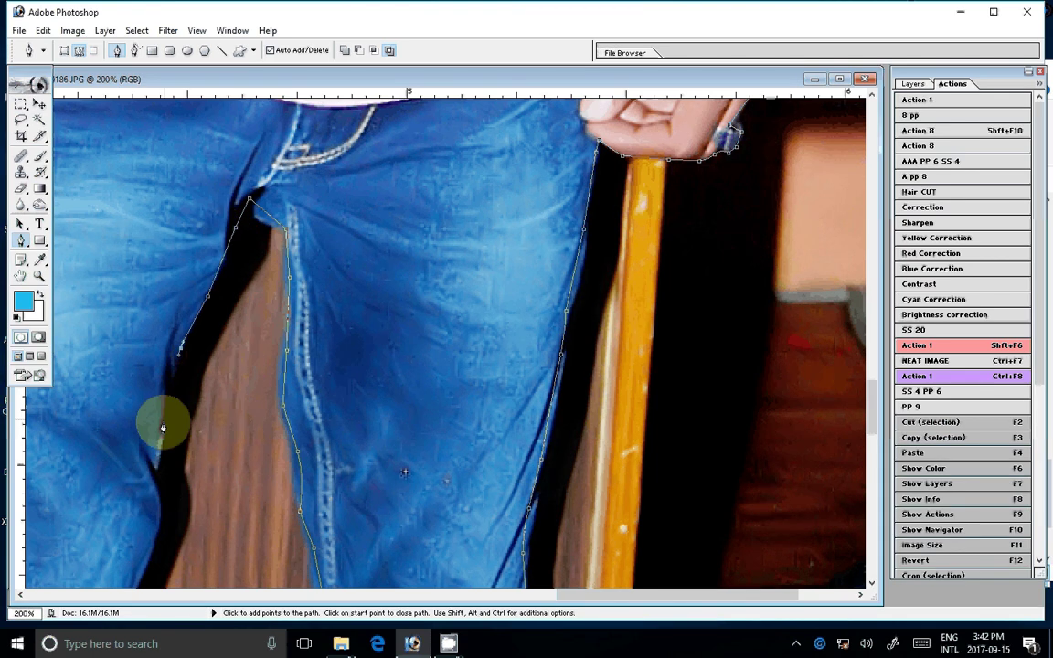
drag(157, 443, 157, 483)
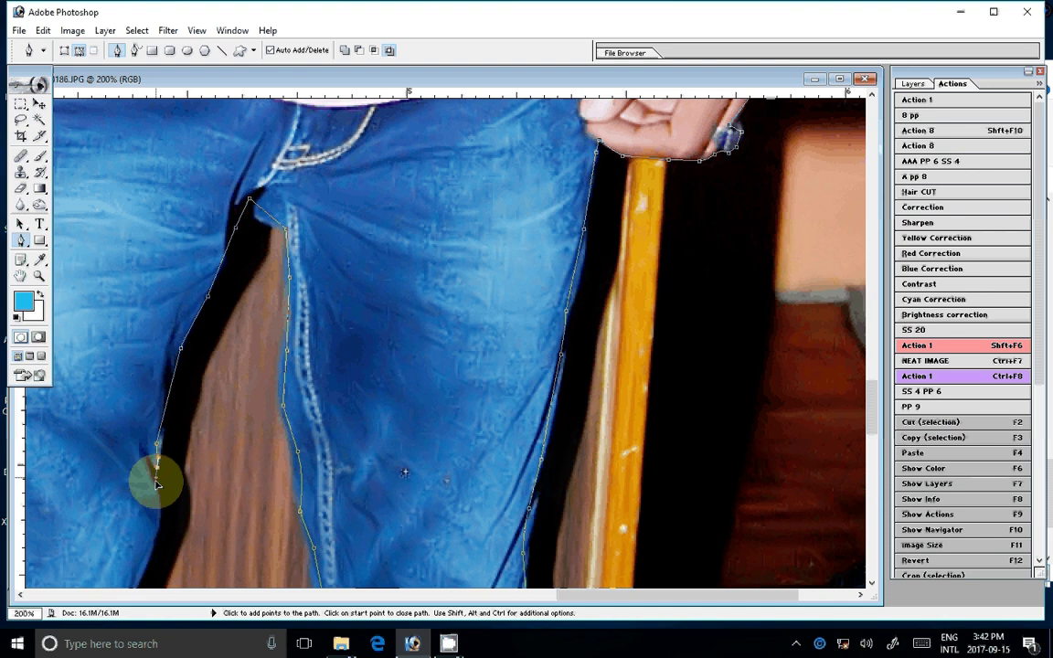
click(139, 586)
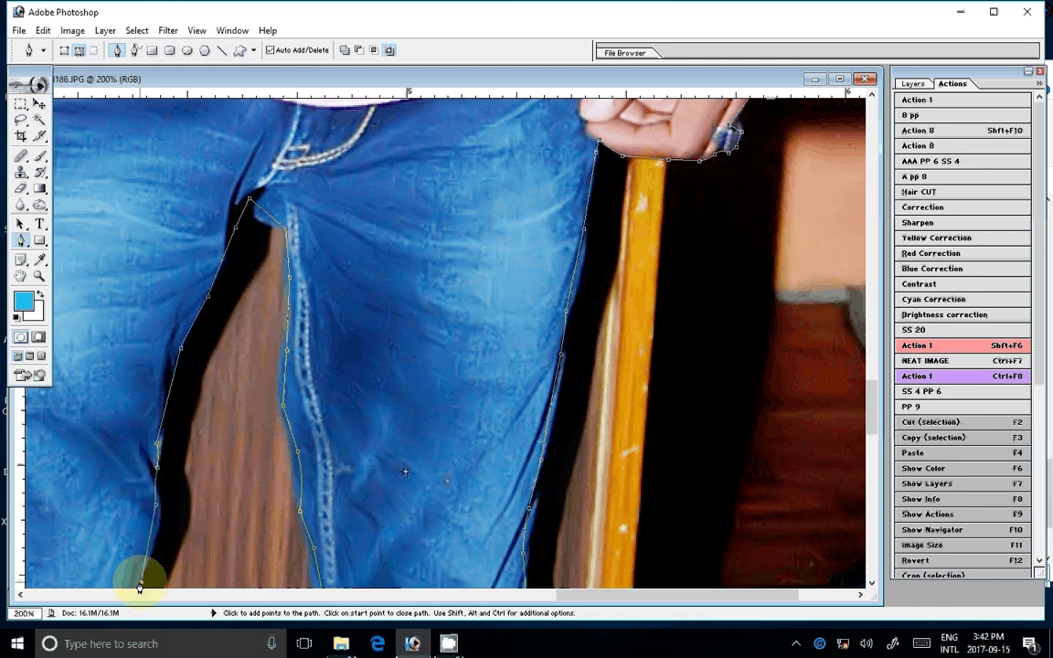
Continue the path down the left jeans edge to the cuff.
scroll(140, 457, down, 5)
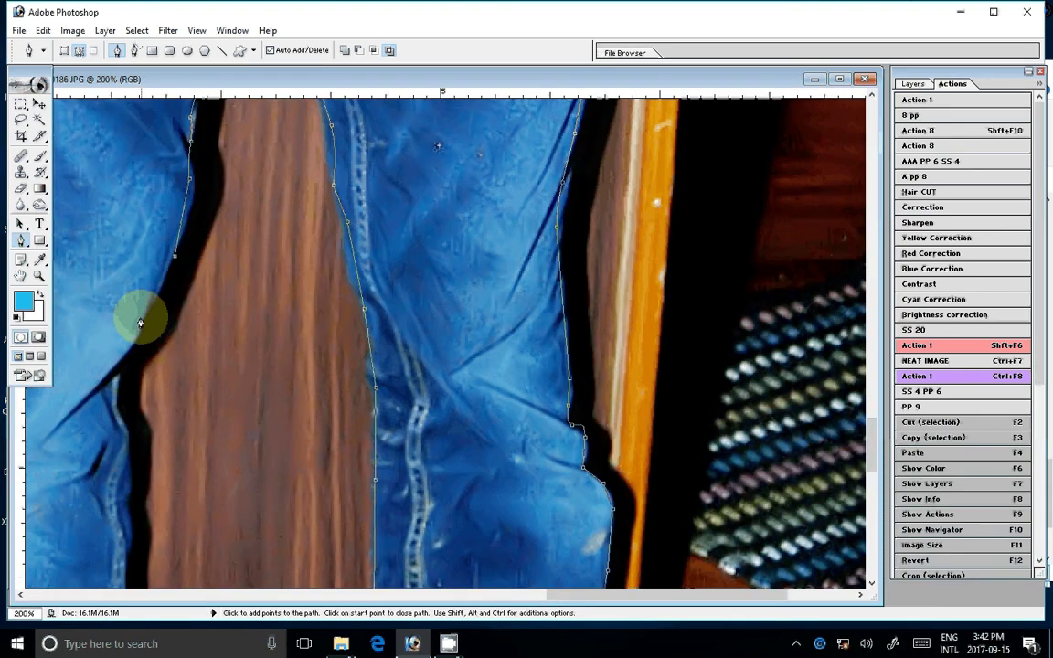
click(130, 345)
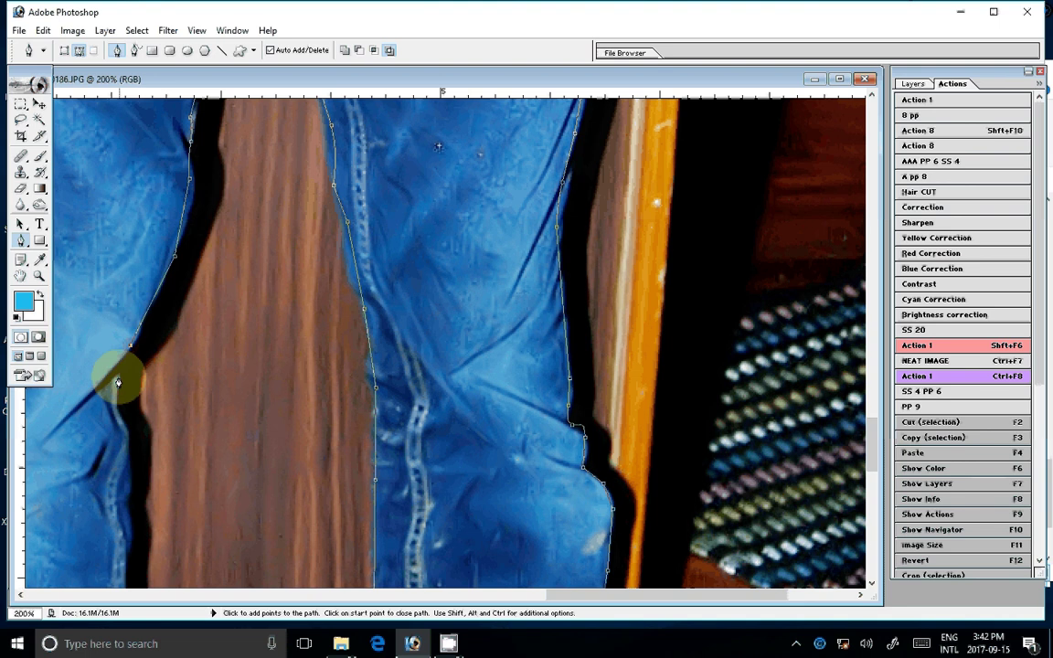
click(123, 425)
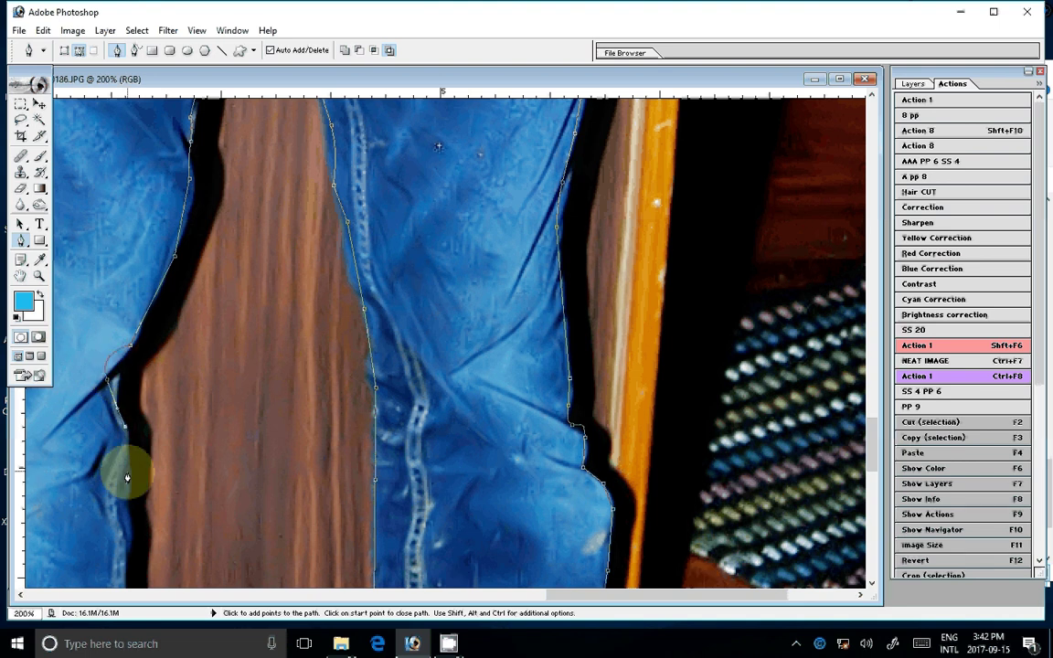
click(129, 481)
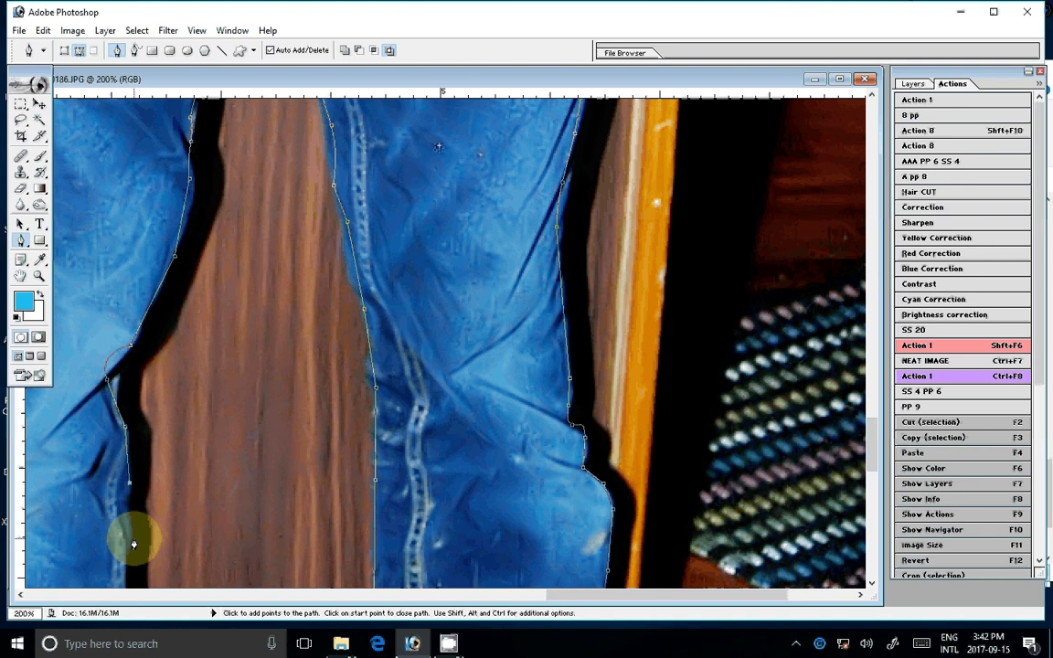
mouse_move(131, 534)
mouse_down()
mouse_move(124, 585)
mouse_move(154, 265)
mouse_up()
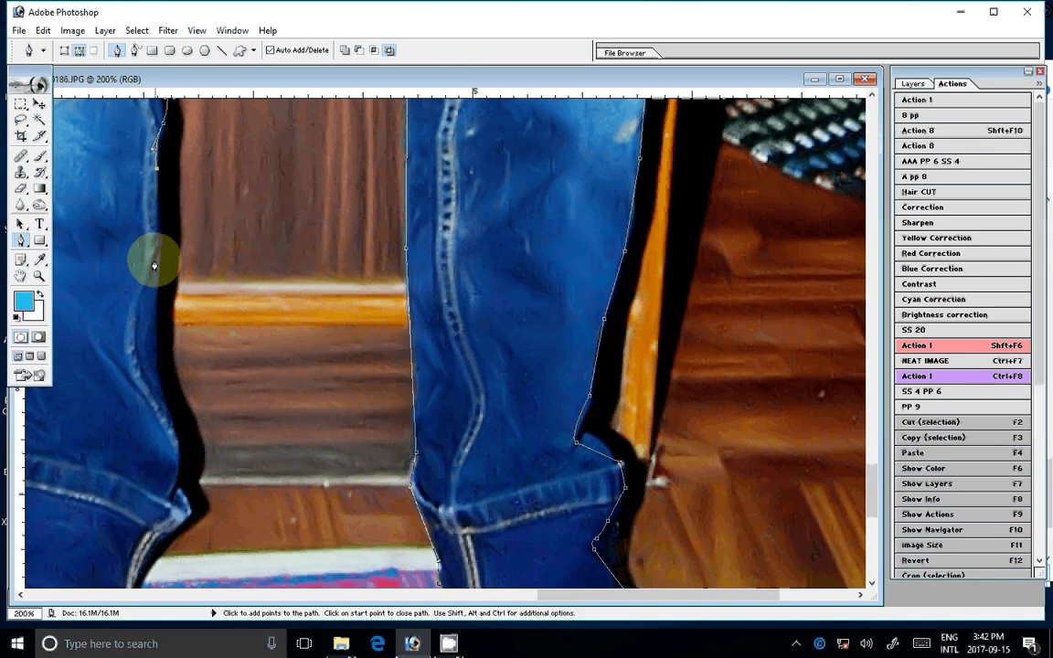
click(154, 259)
drag(150, 347, 150, 356)
drag(180, 443, 173, 539)
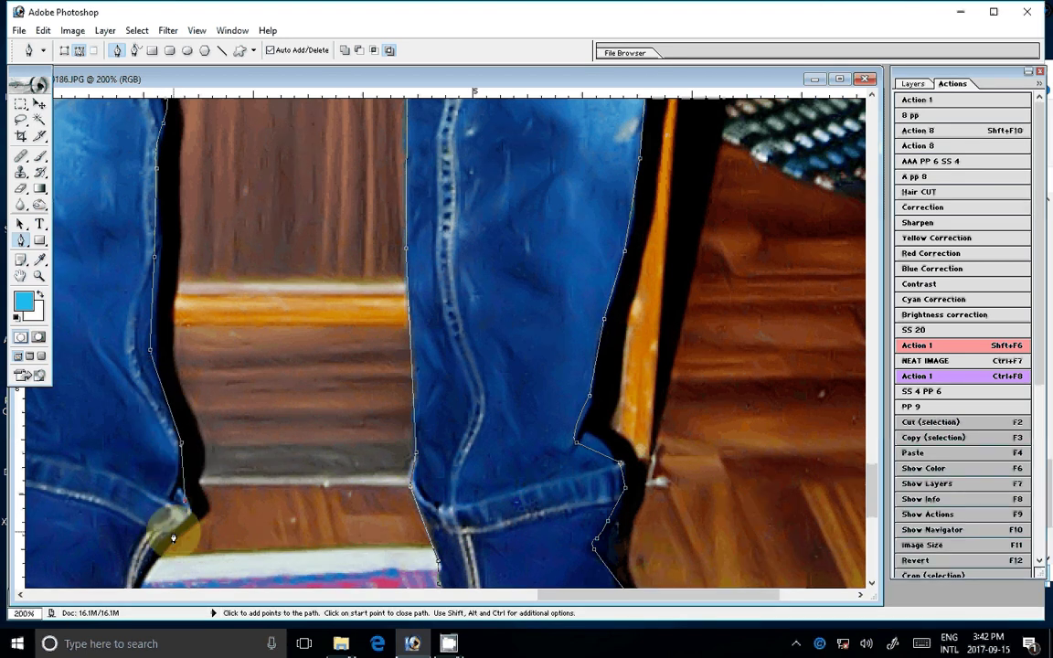
click(140, 587)
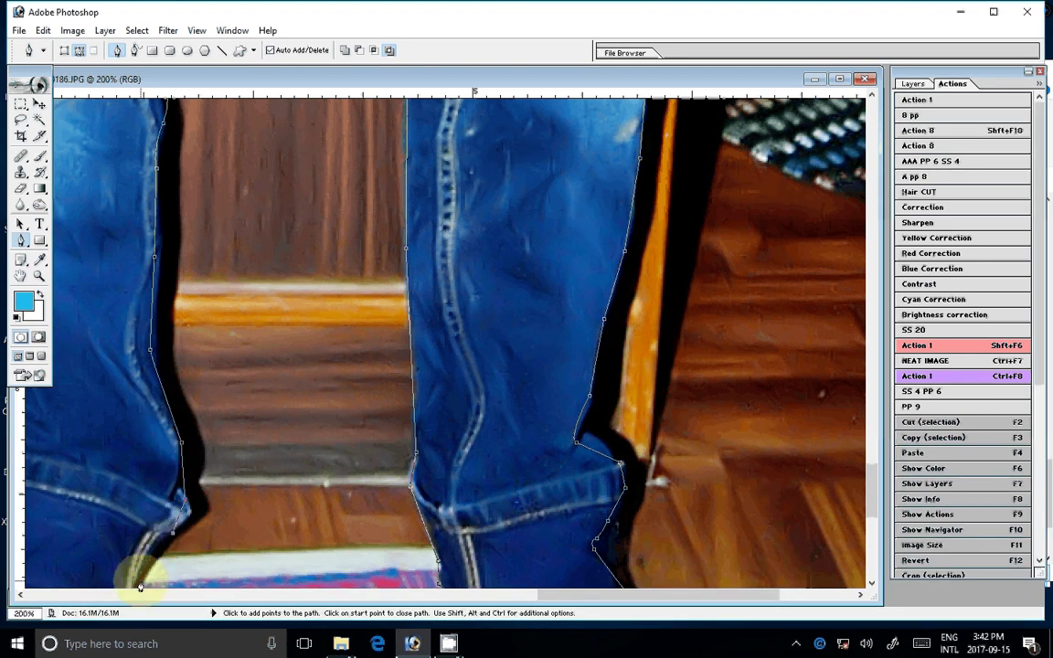
Trace the path down the foot's outline and around the toes.
drag(140, 587, 183, 226)
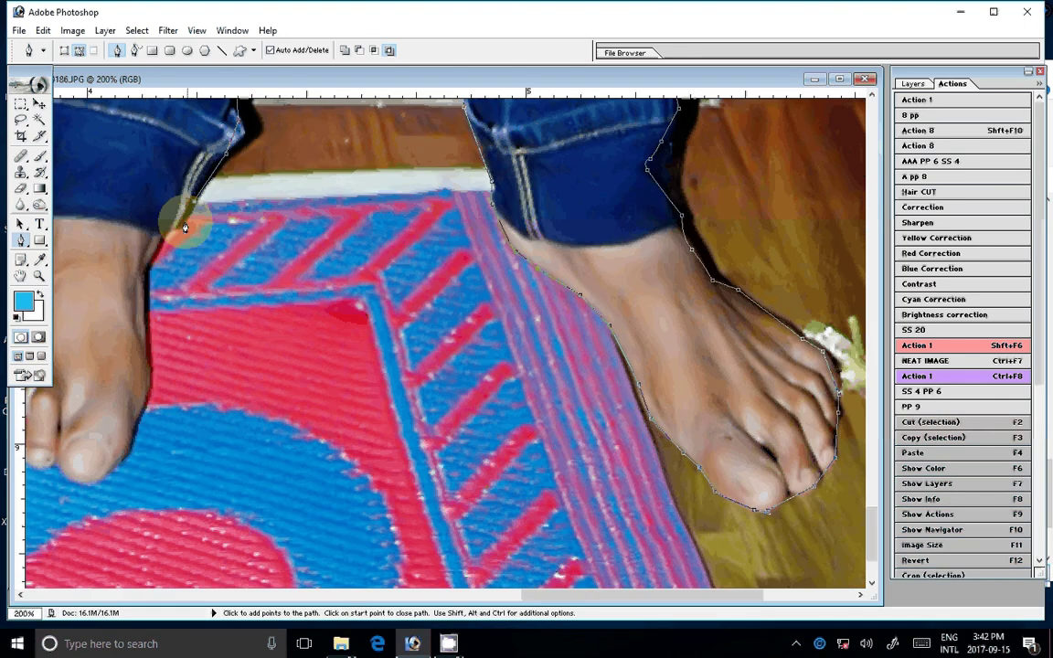
click(163, 234)
click(146, 279)
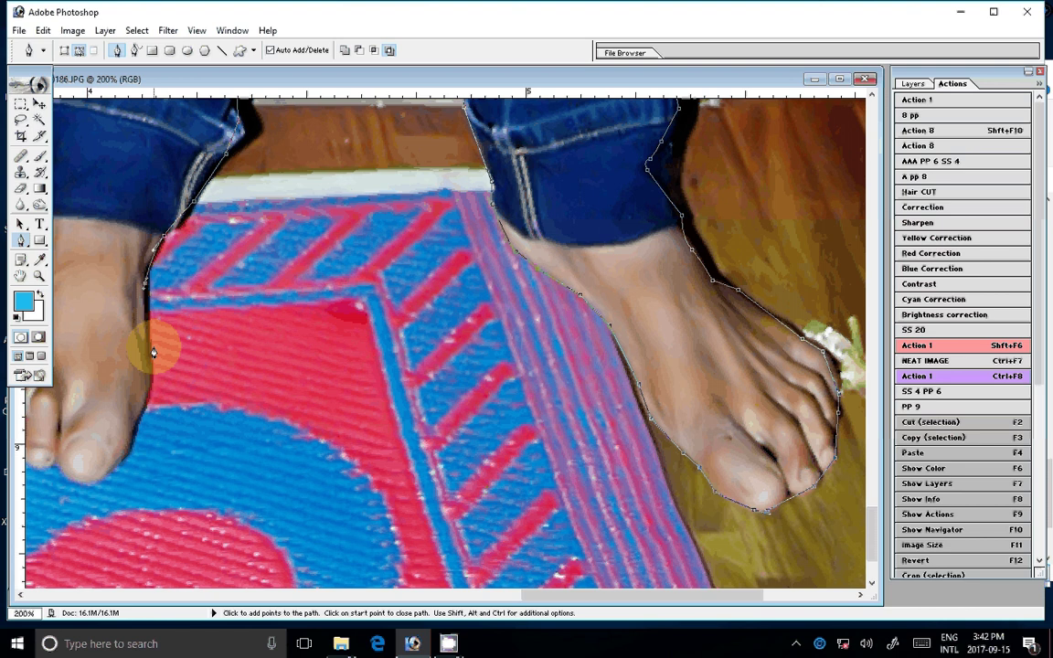
click(154, 353)
click(148, 403)
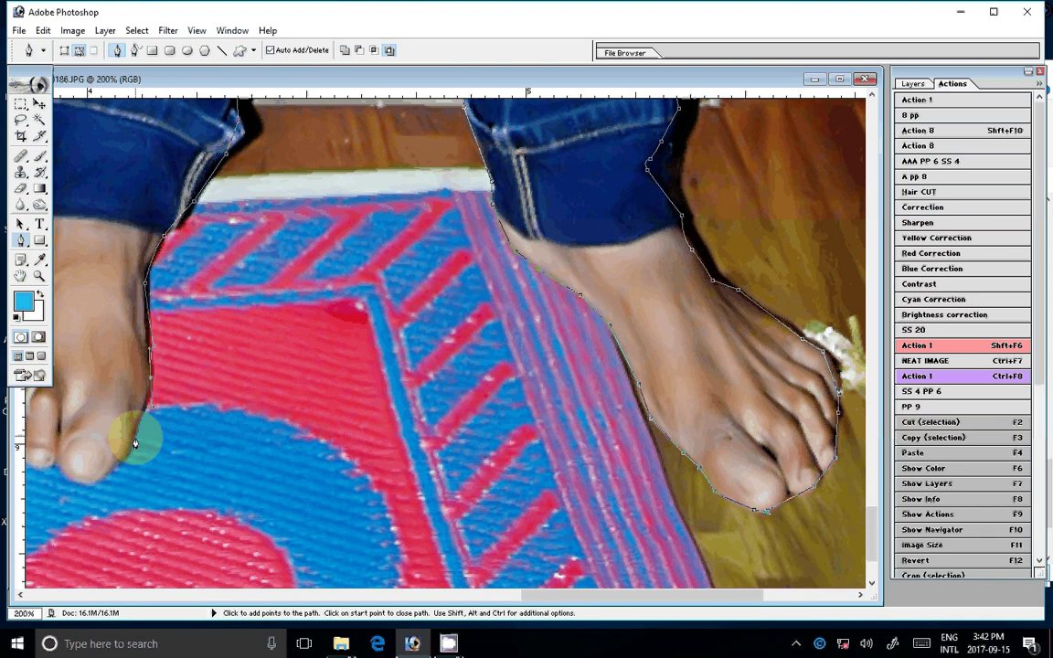
click(133, 446)
click(92, 475)
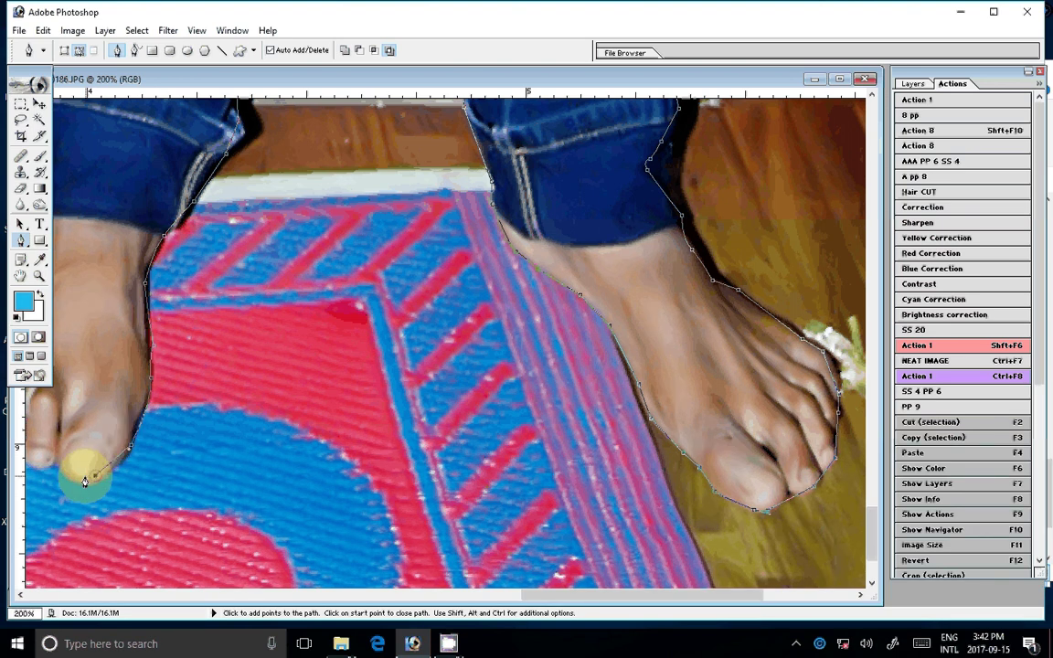
Bring the path up the toe's other side and the jeans edge, then fit the photo on screen.
scroll(85, 482, left, 5)
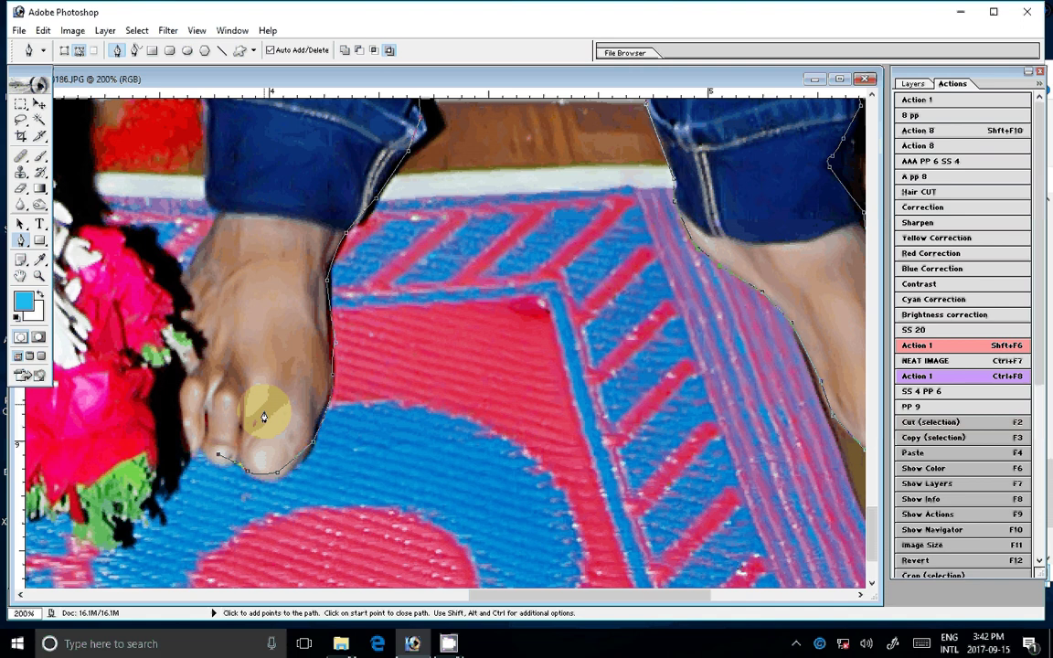
click(182, 446)
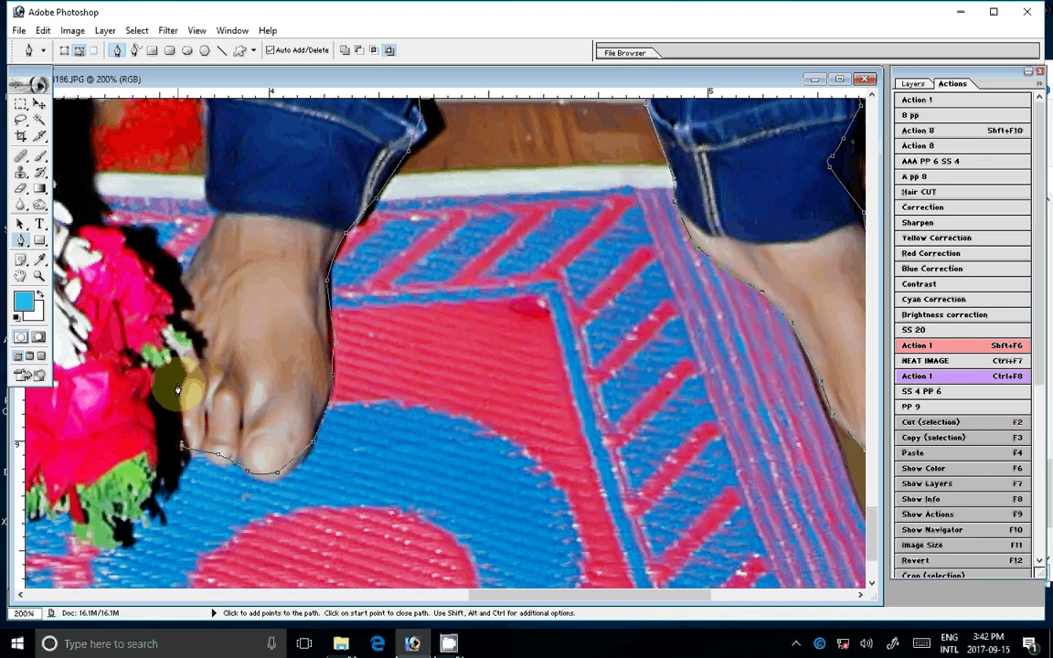
click(173, 300)
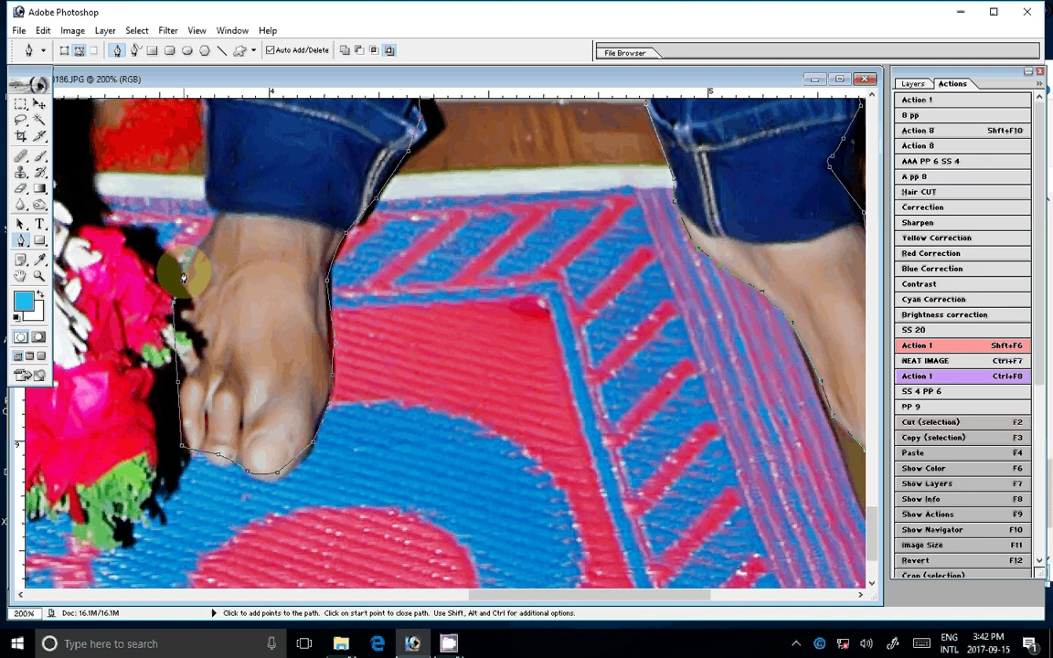
scroll(343, 517, up, 5)
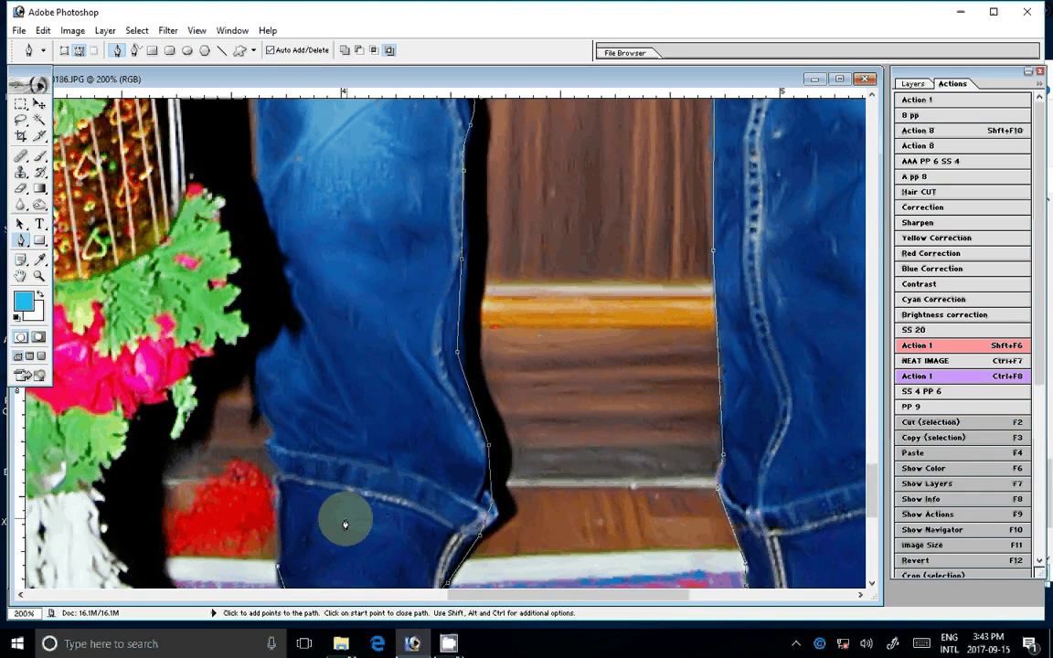
click(274, 467)
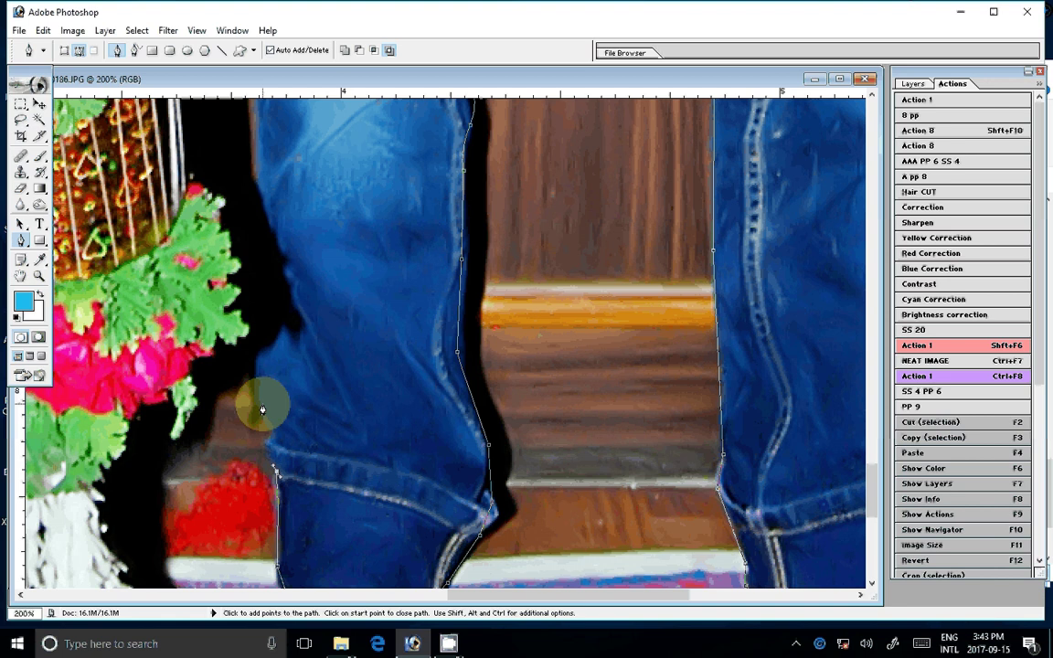
click(38, 275)
click(358, 50)
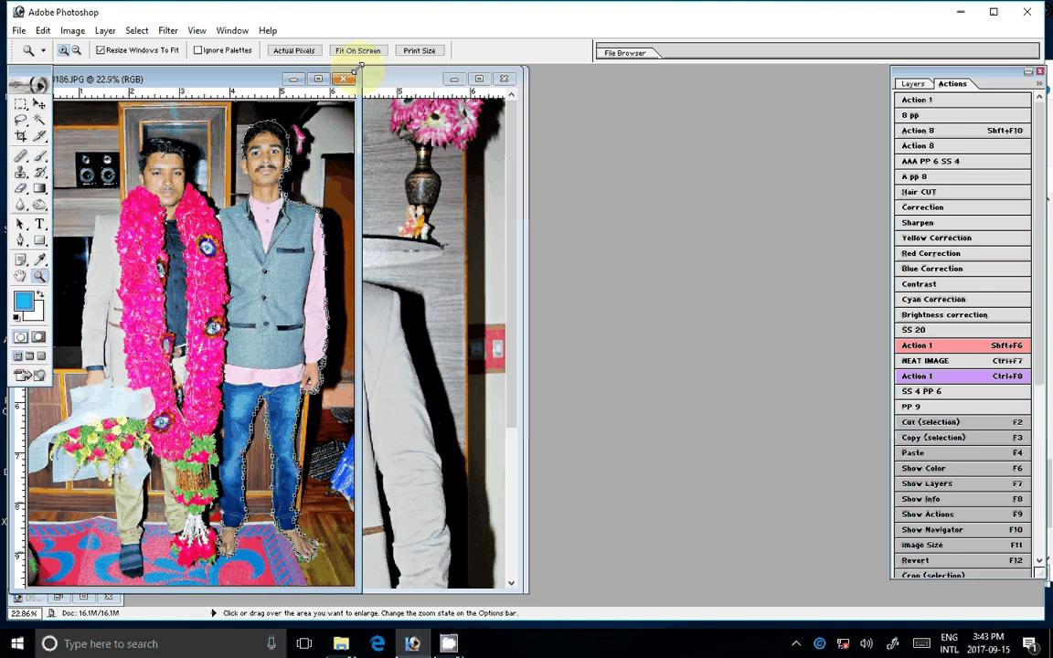
Zoom in stepwise on the jeans cuffs and feet until the view reaches 200%.
click(253, 367)
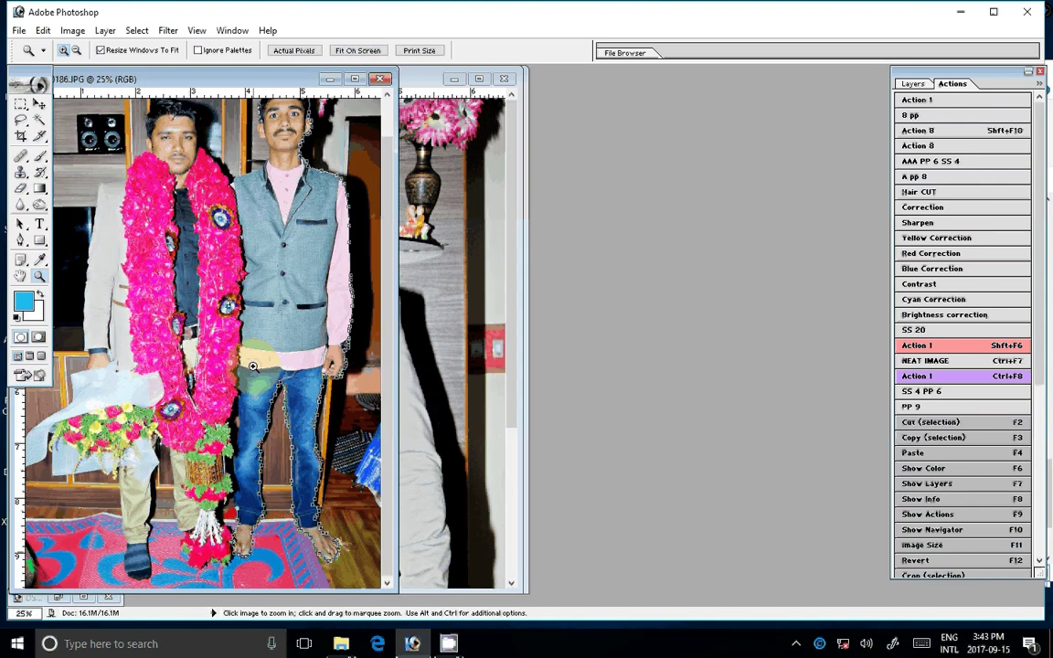
click(324, 400)
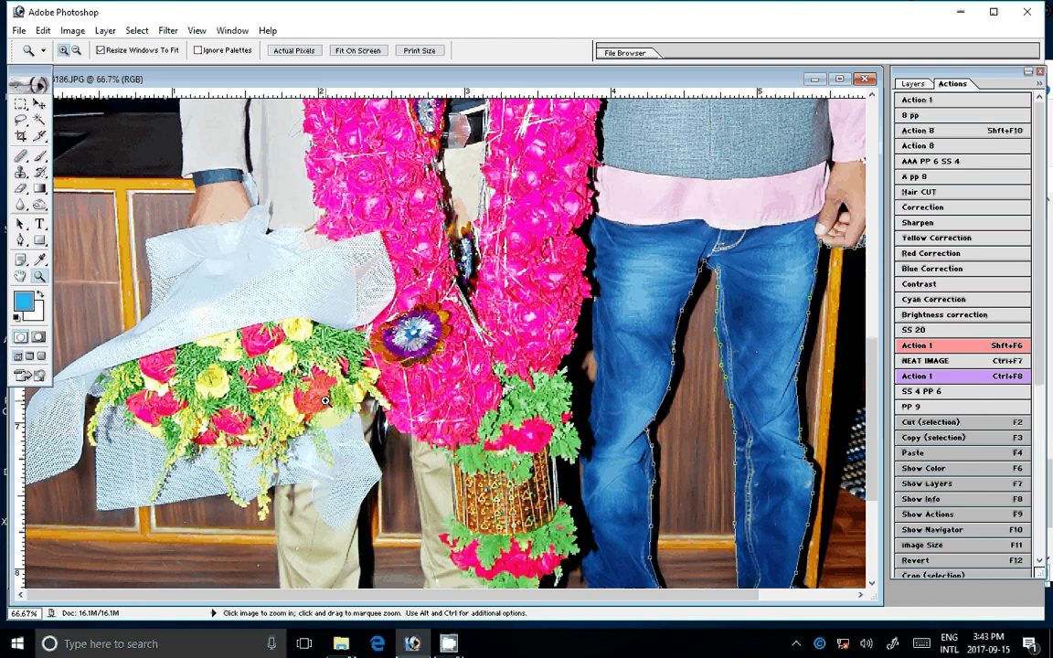
scroll(526, 412, down, 5)
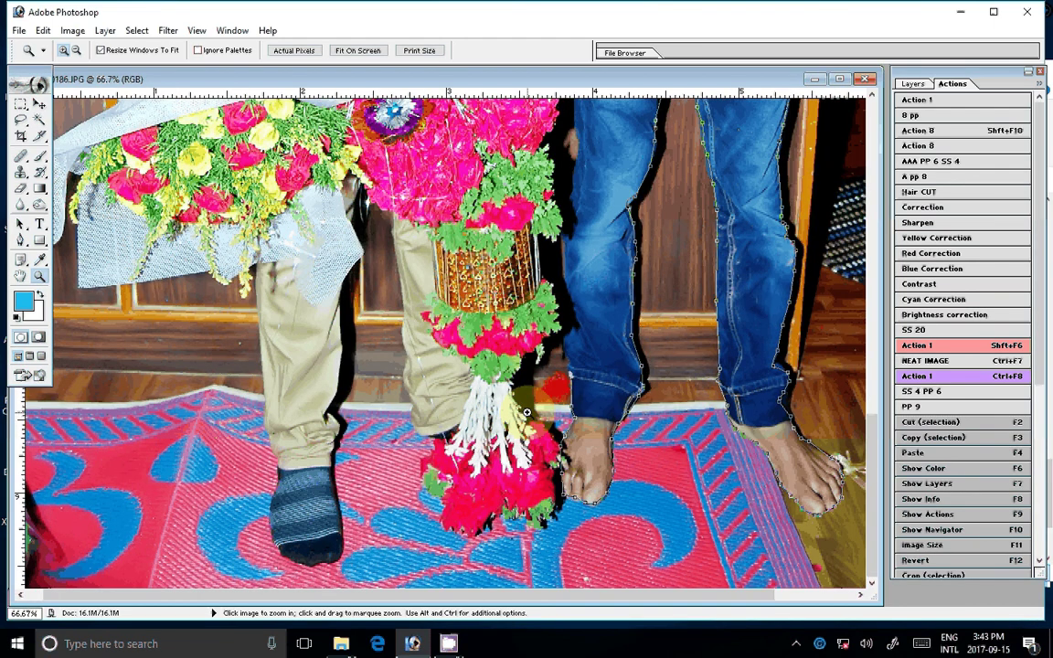
click(563, 375)
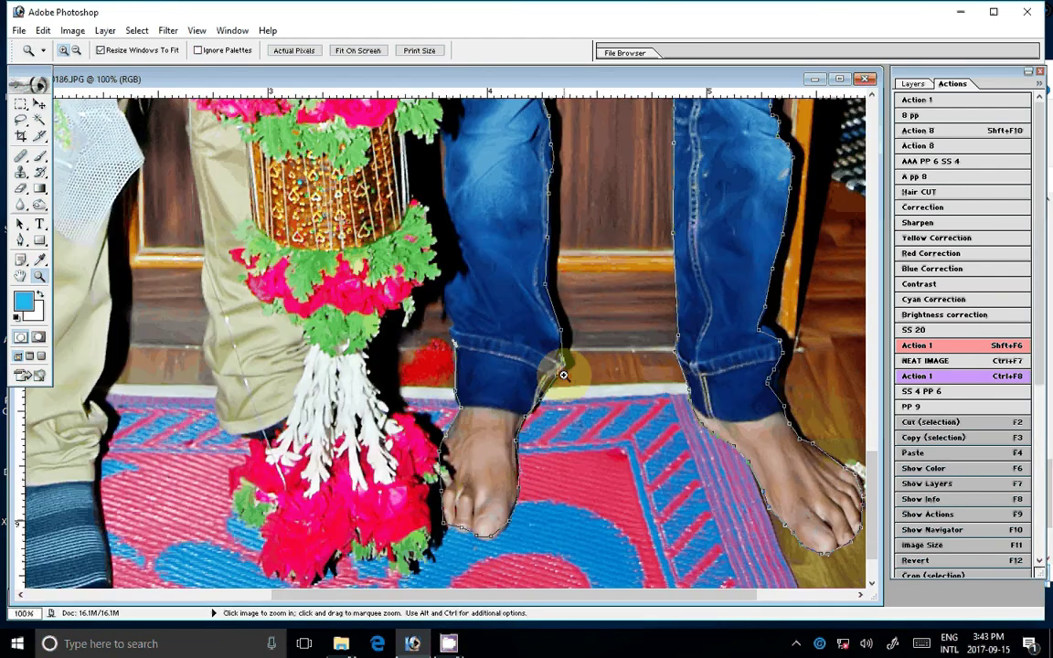
key(v)
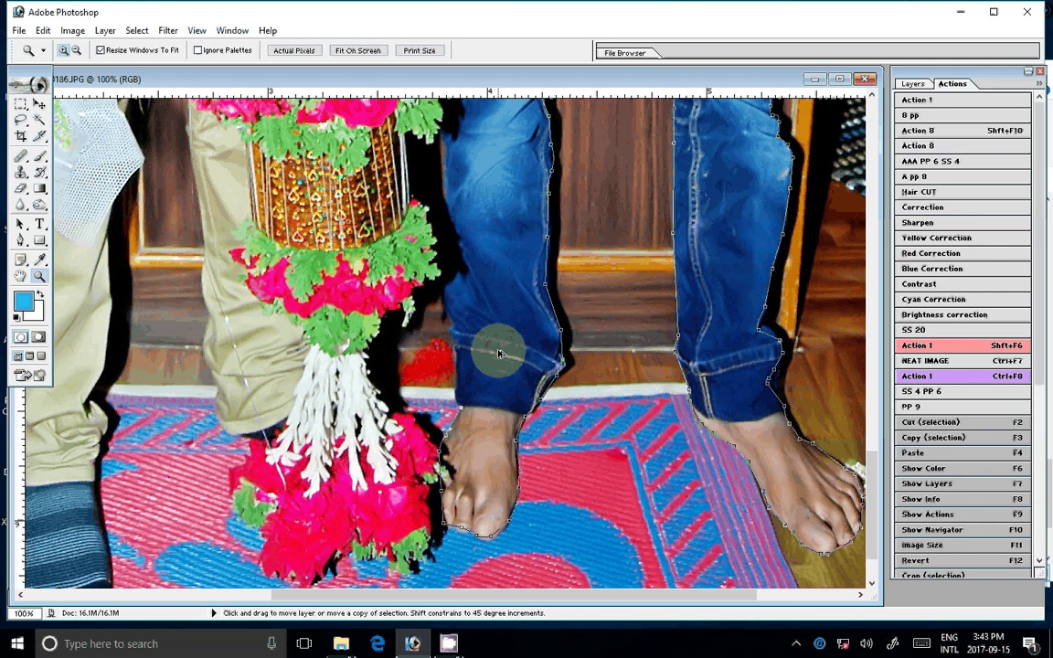
key(alt)
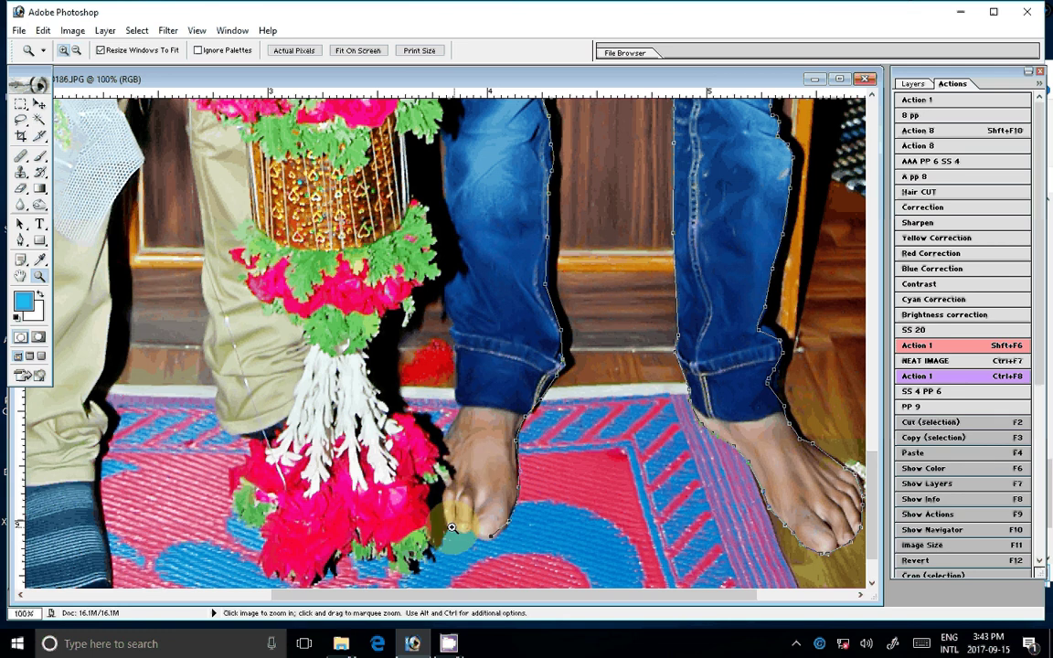
click(518, 411)
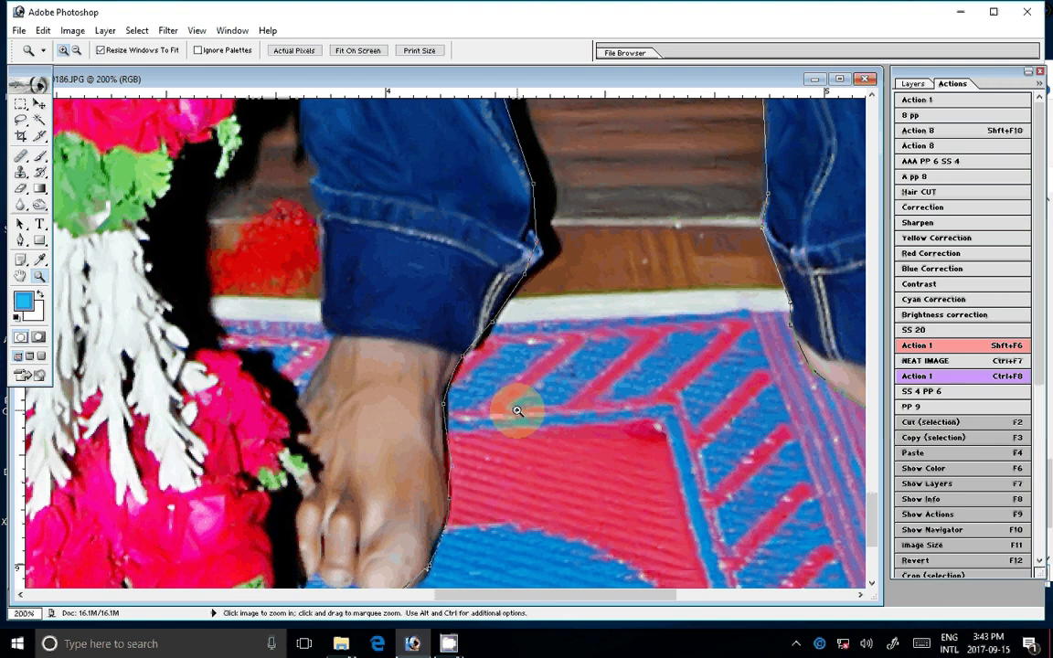
scroll(518, 410, down, 5)
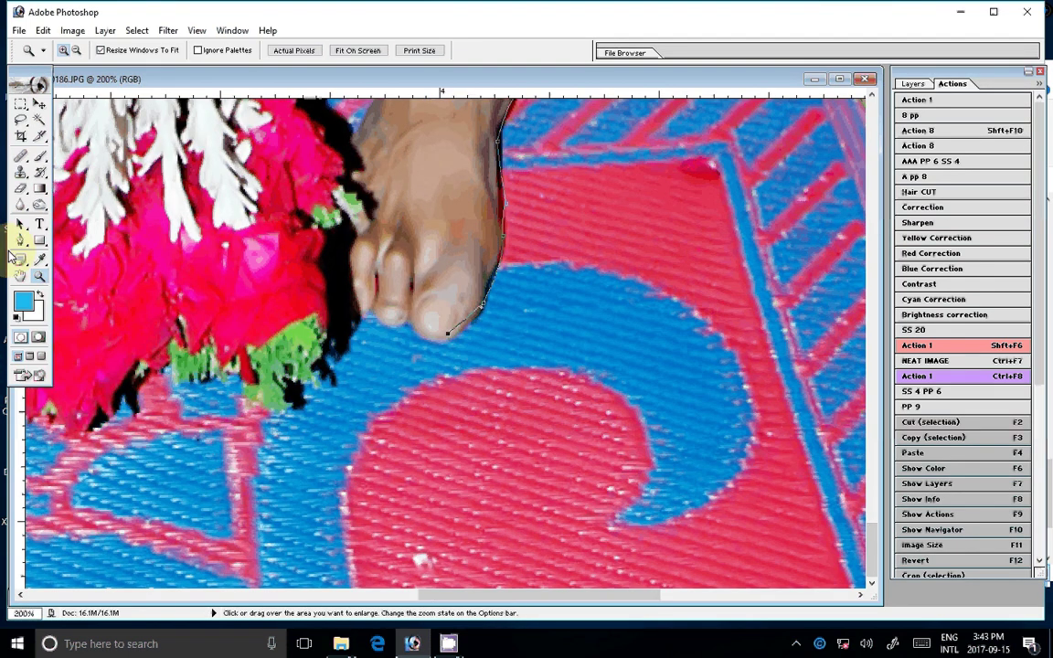
Switch from the Convert Point tool back to the Pen Tool on the path.
drag(20, 241, 86, 307)
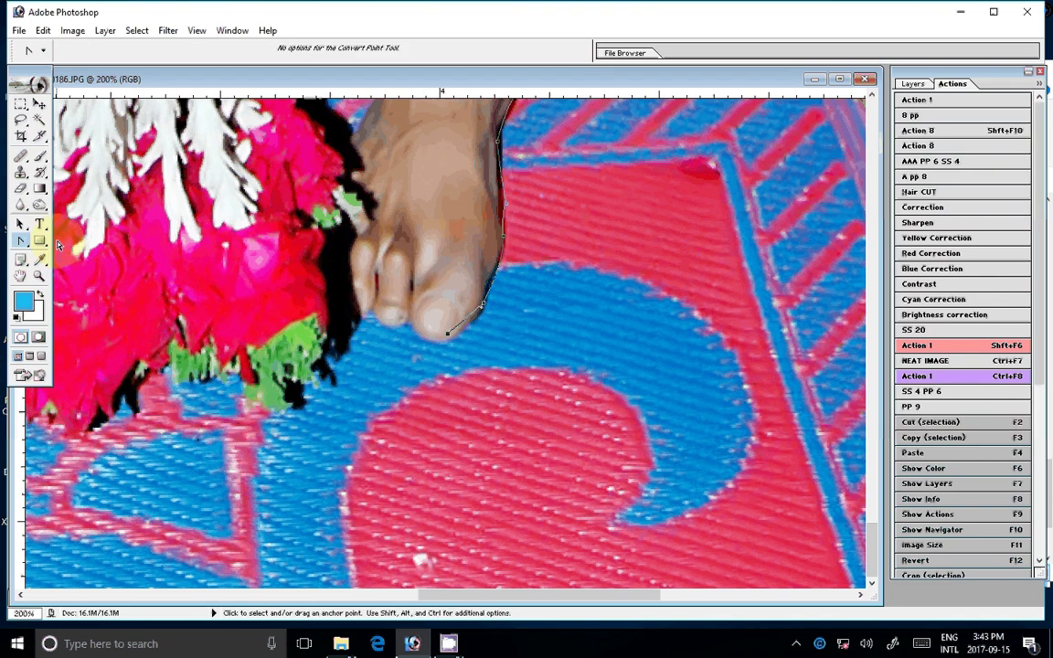
click(13, 110)
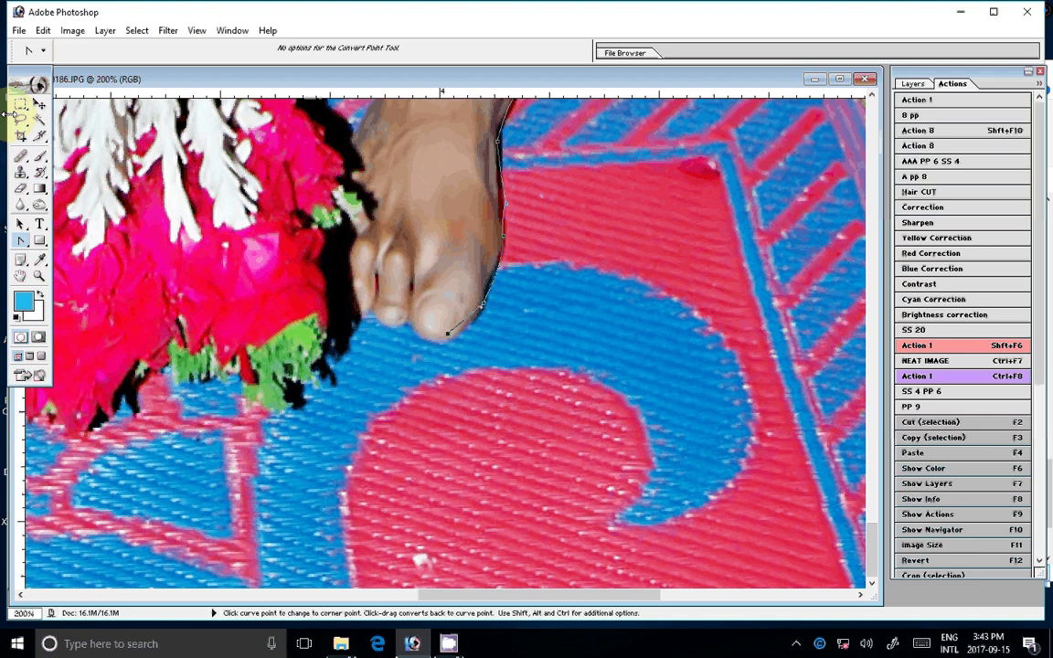
click(21, 224)
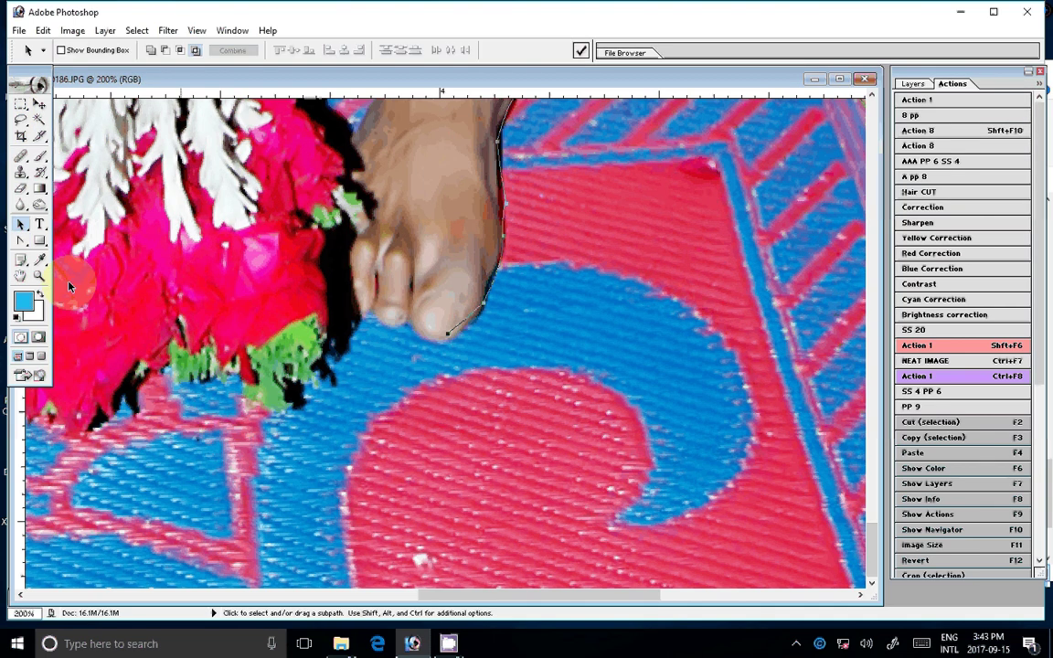
drag(21, 241, 66, 243)
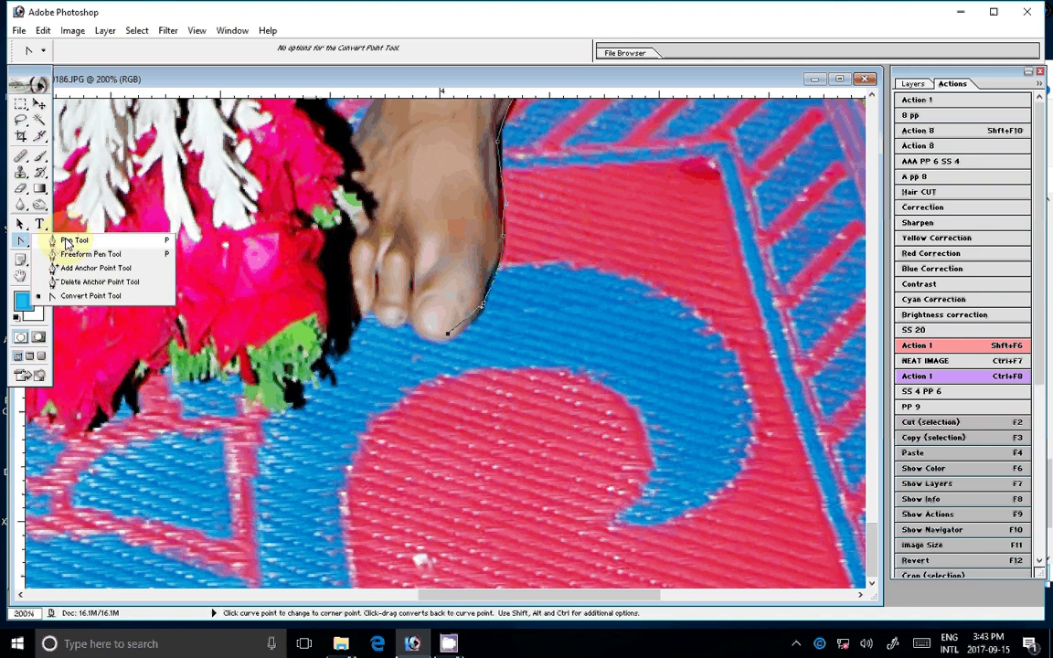
click(388, 324)
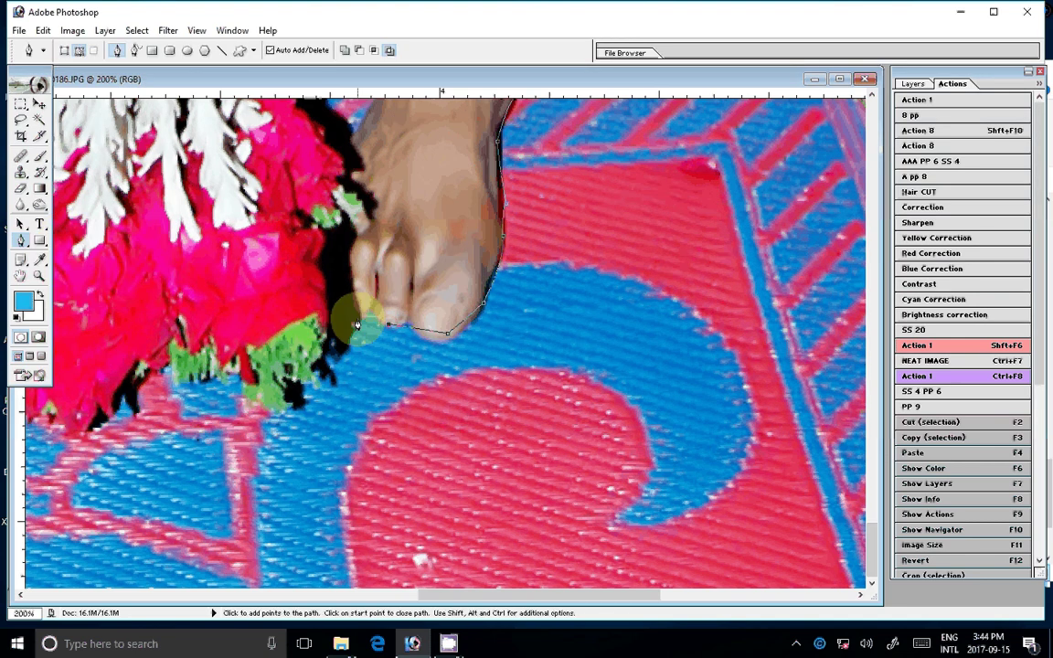
Extend the path left from the toe along the green leaves' lower edge.
click(356, 325)
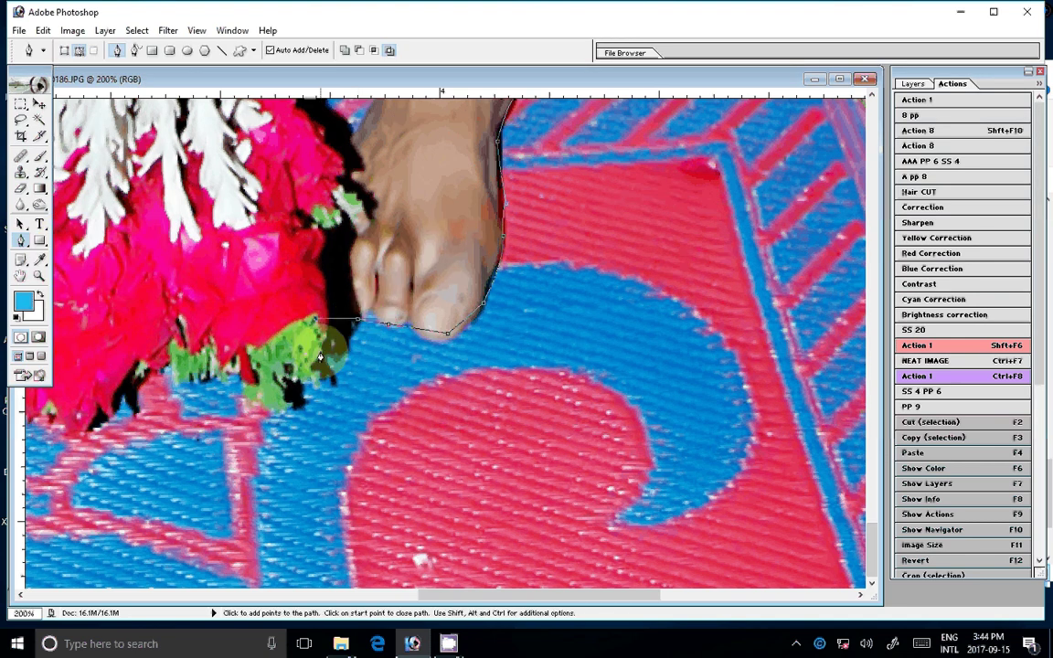
click(320, 357)
click(306, 385)
click(258, 393)
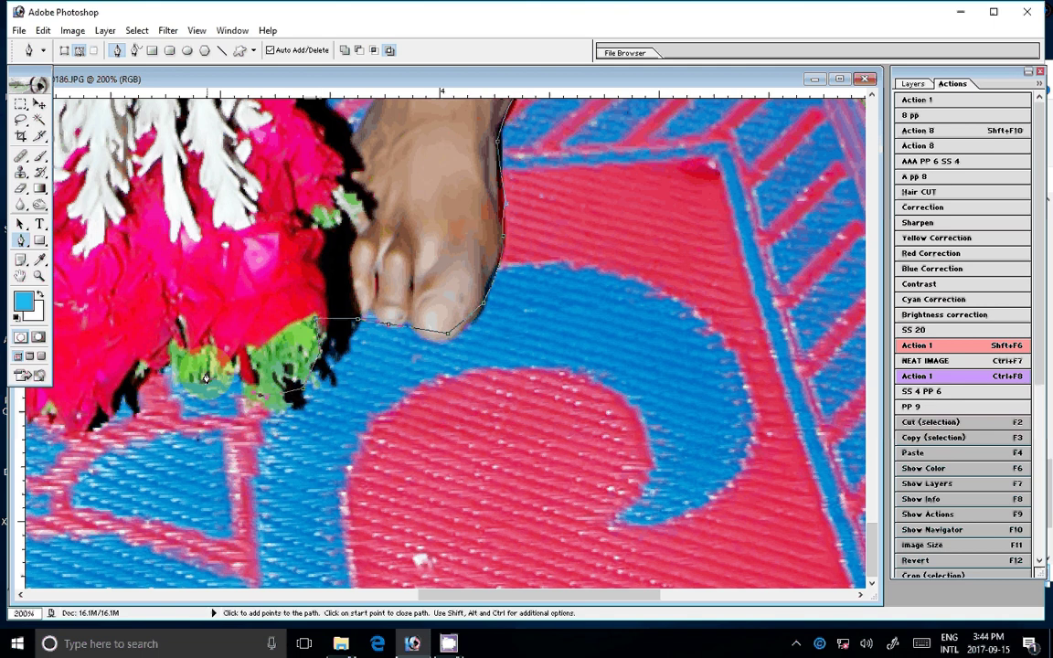
click(209, 360)
click(165, 344)
click(103, 409)
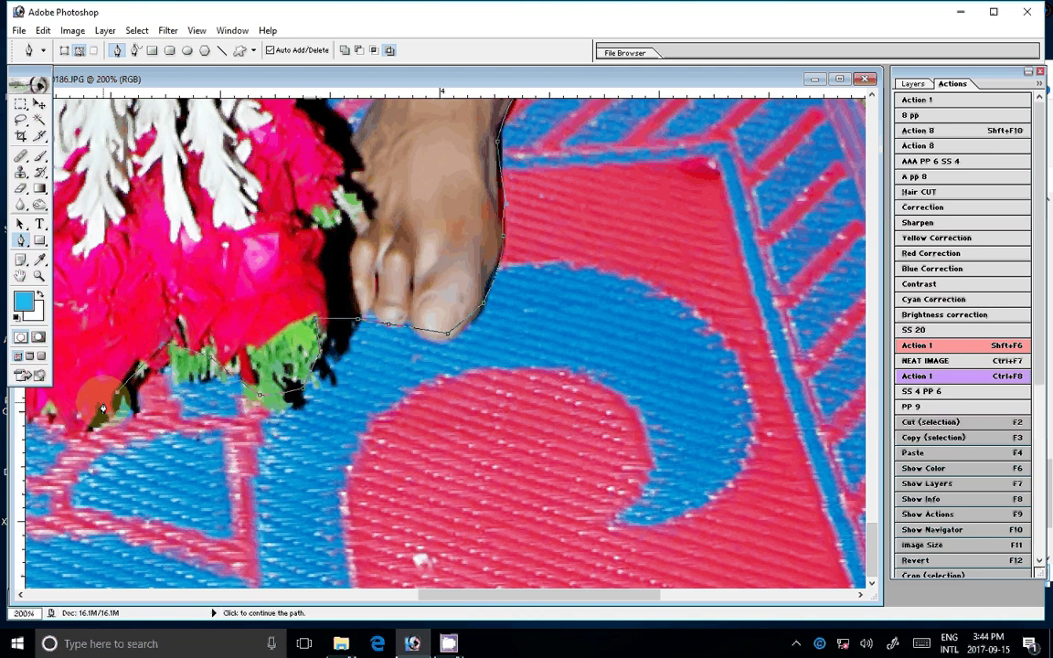
click(41, 410)
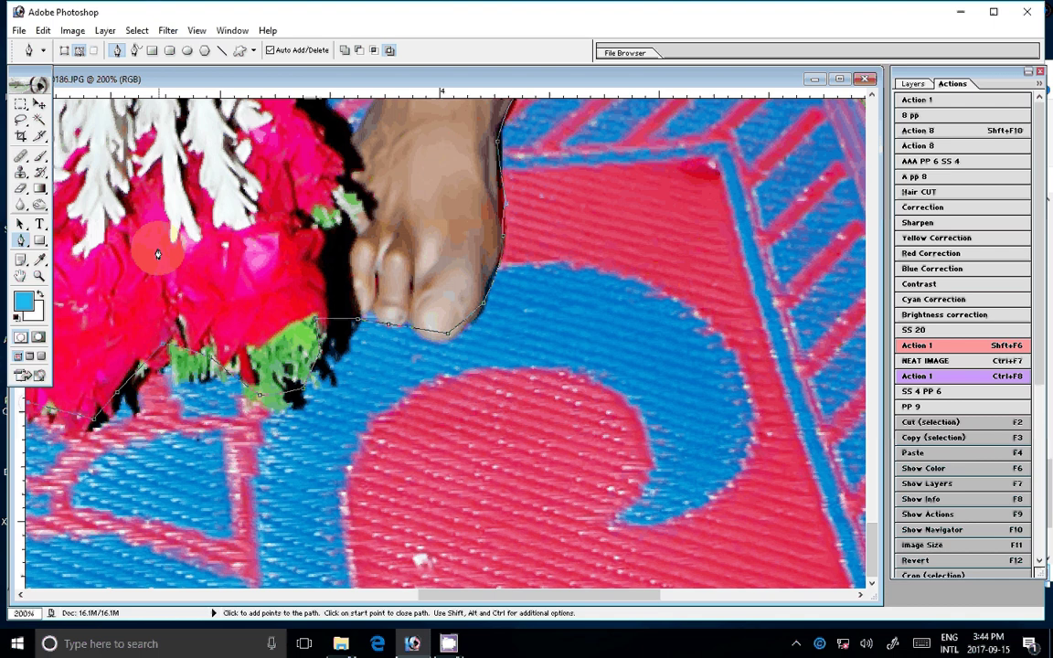
Trace the path up the garland's left side.
drag(45, 402, 535, 413)
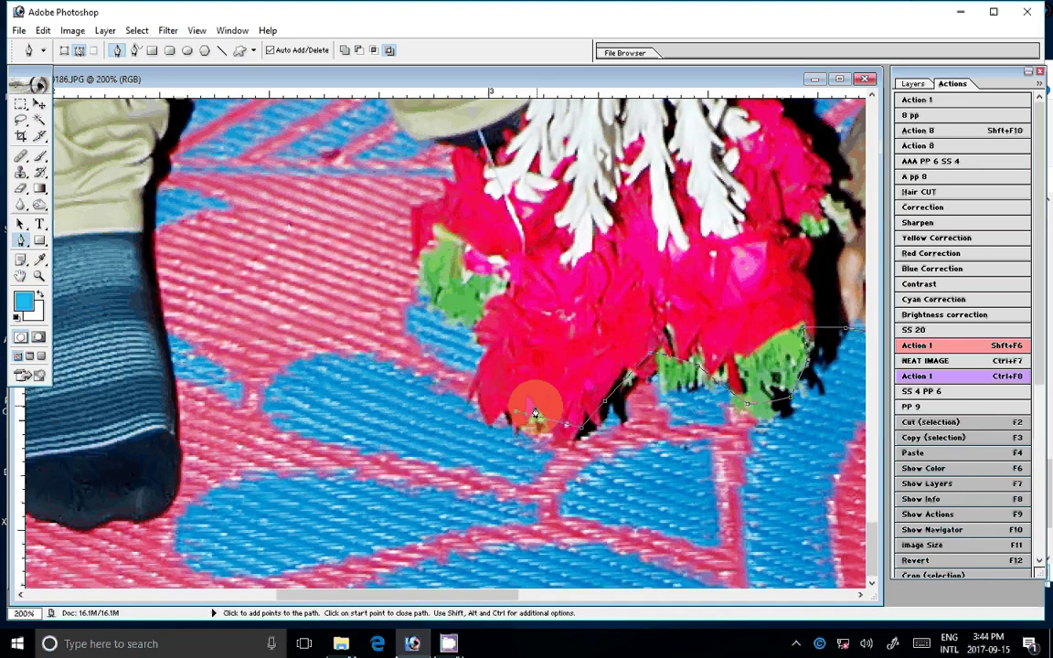
click(471, 391)
click(442, 227)
click(456, 161)
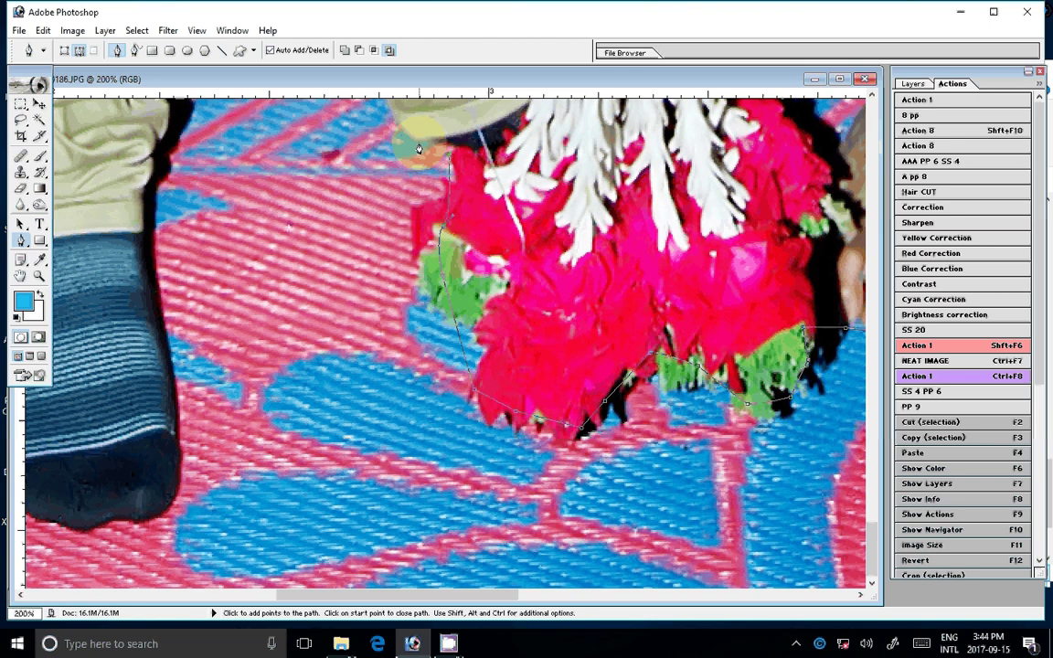
drag(419, 149, 516, 510)
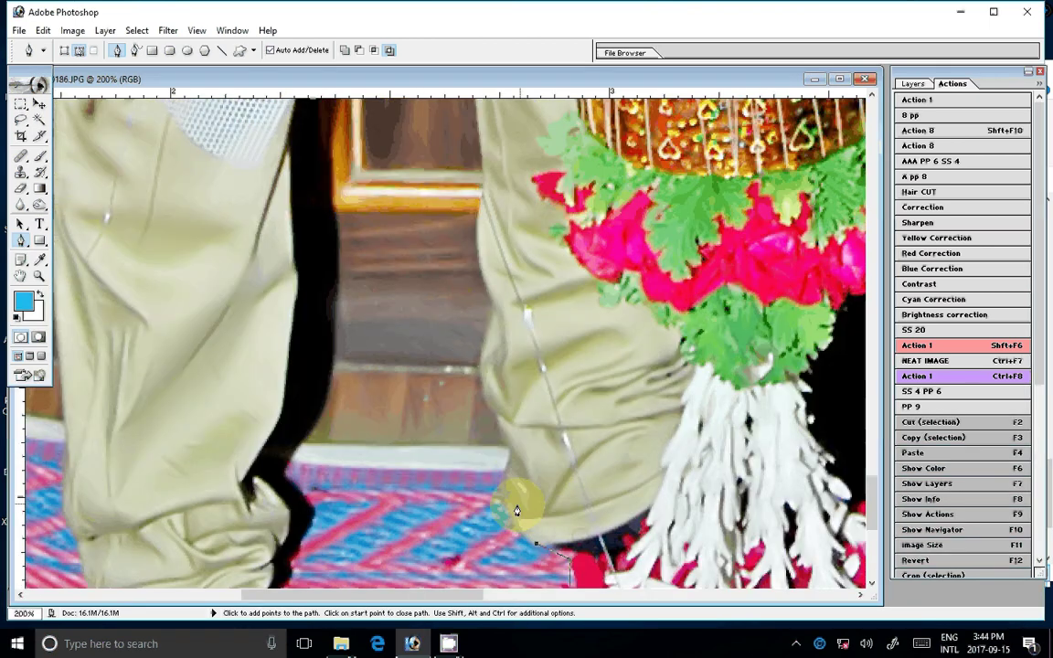
Run the path up the trouser leg's edge toward the flowers above.
click(503, 506)
click(505, 467)
click(501, 441)
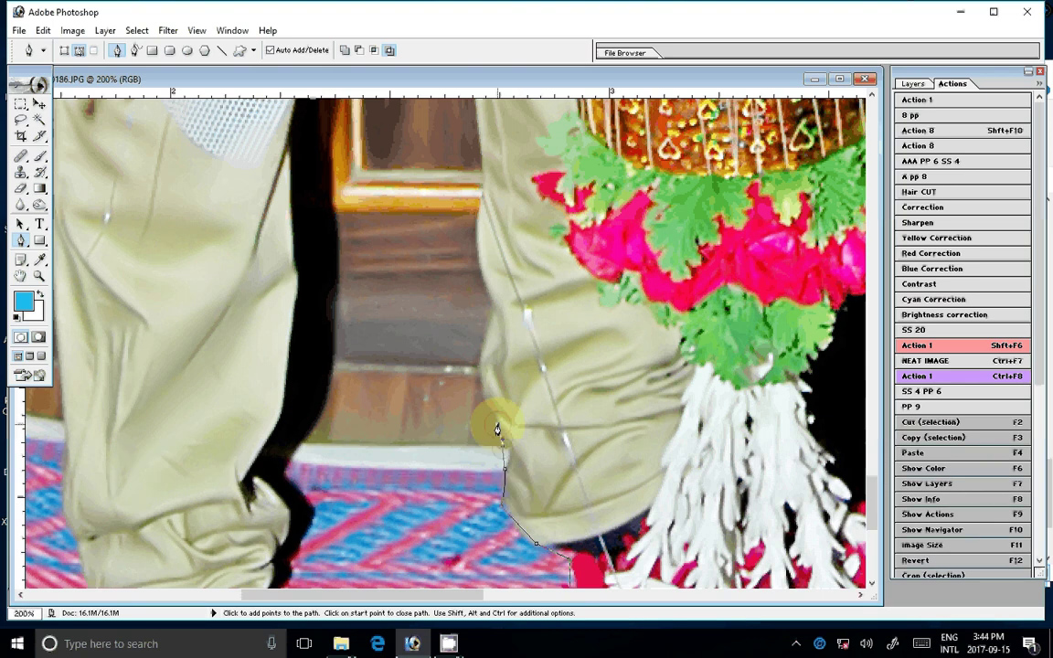
click(497, 423)
click(482, 380)
click(489, 311)
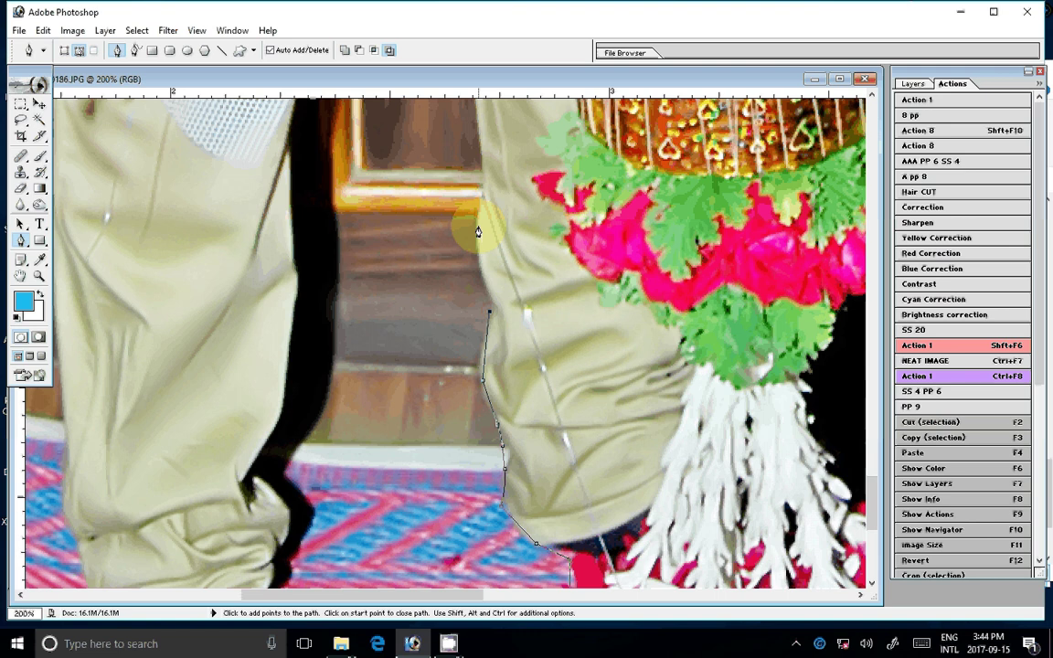
click(479, 225)
click(489, 168)
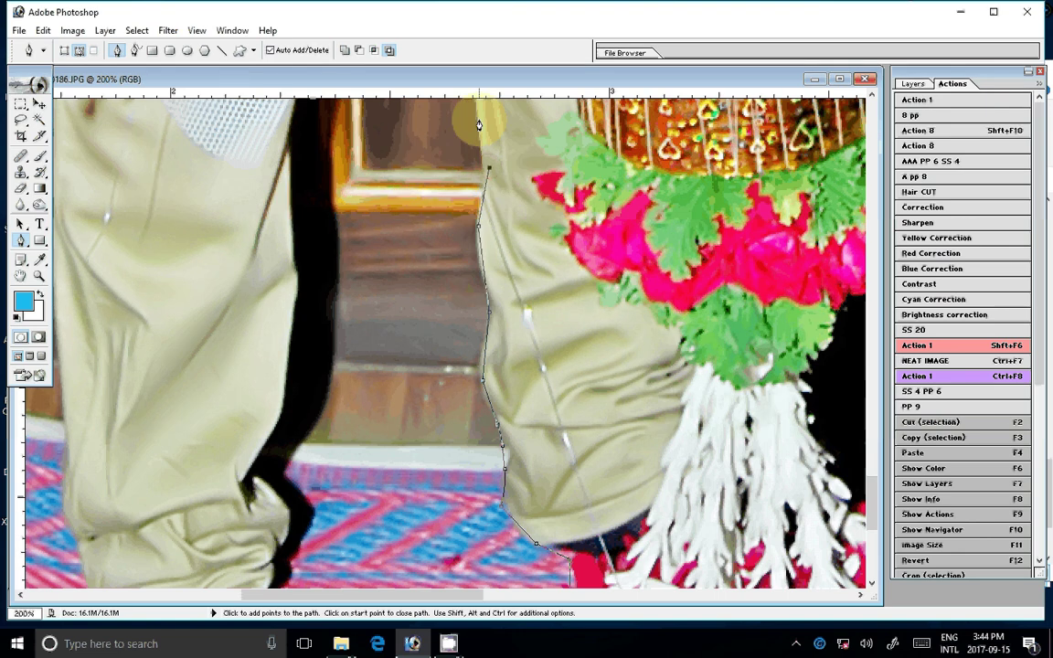
drag(478, 125, 504, 439)
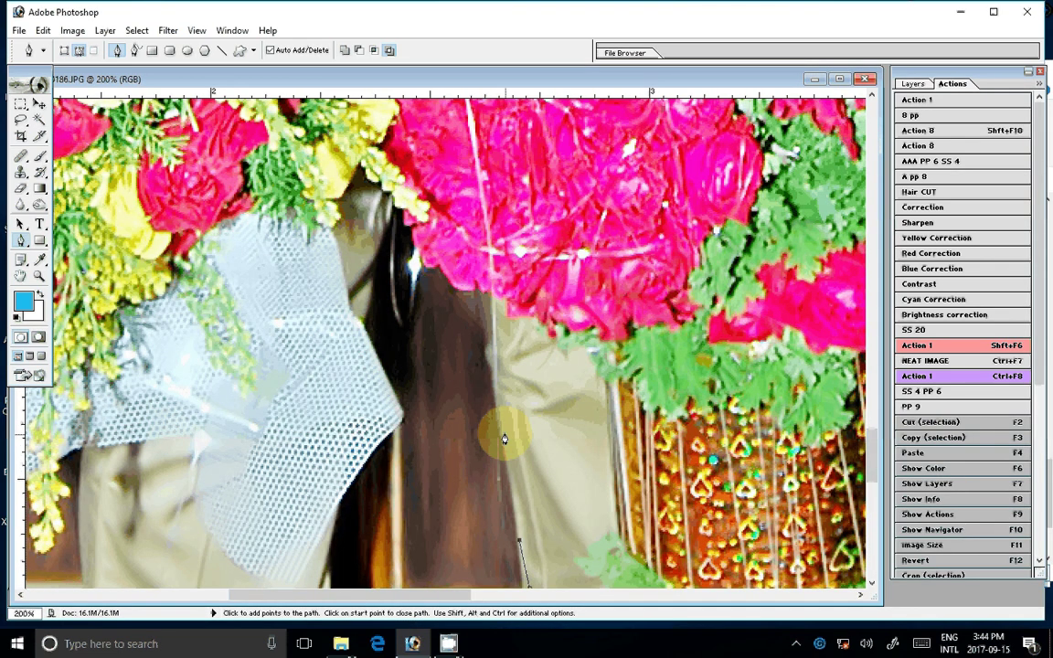
drag(504, 439, 536, 595)
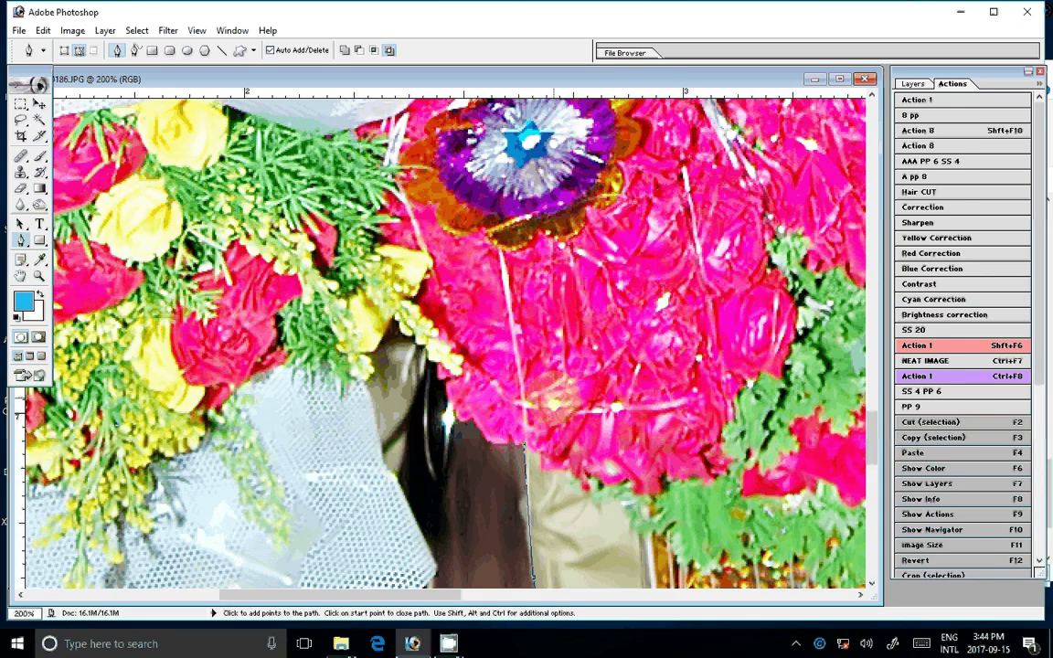
Trace the path down the dark gap between the men's legs.
click(494, 438)
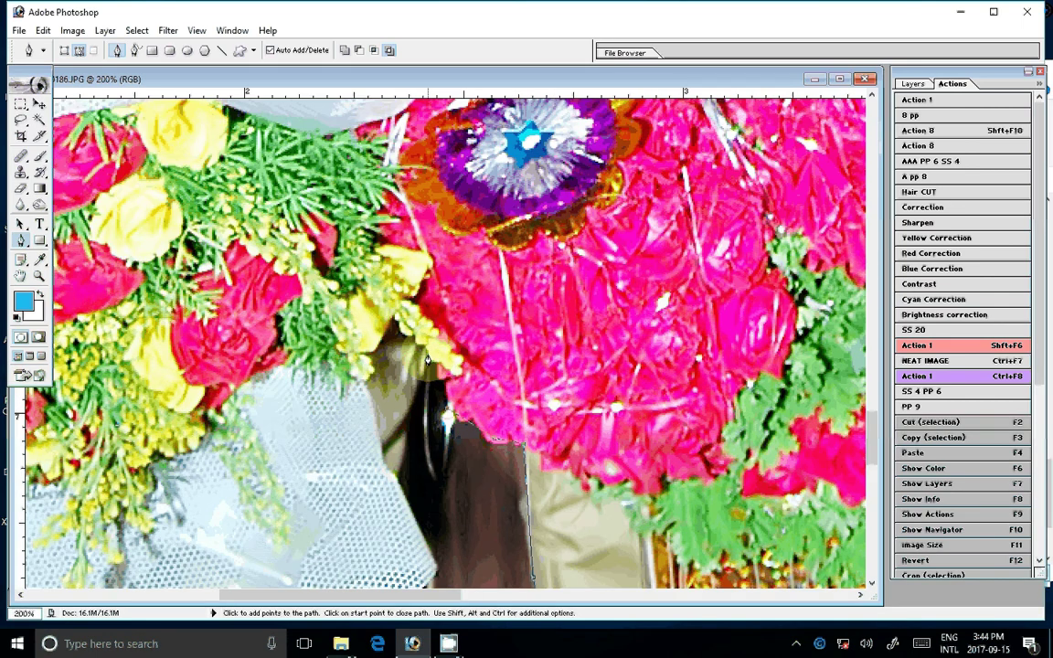
click(427, 360)
drag(403, 433, 400, 472)
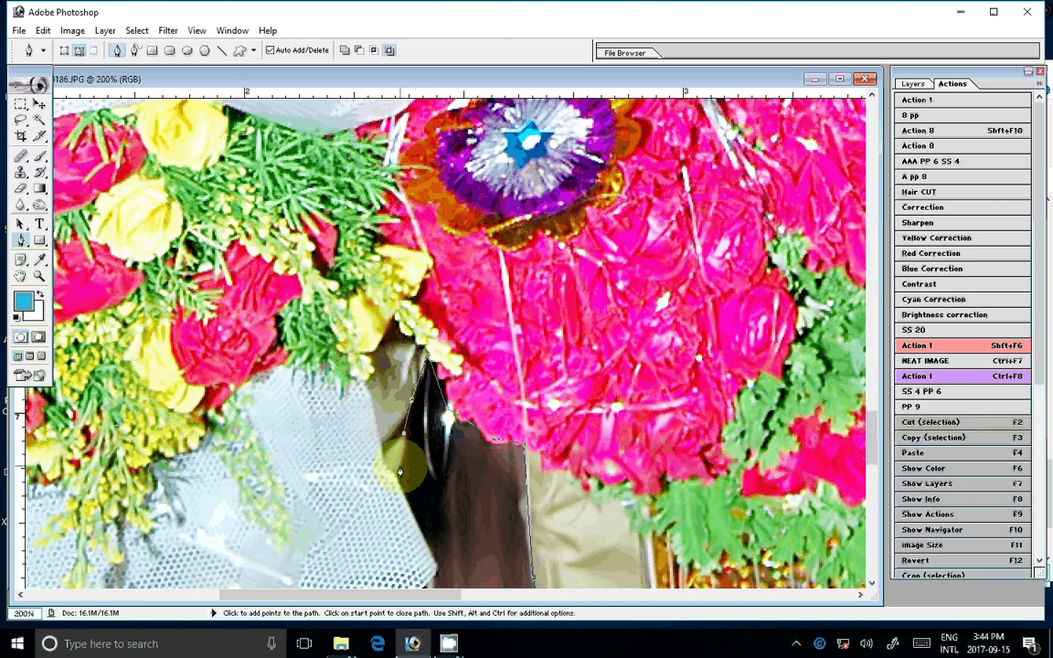
click(436, 571)
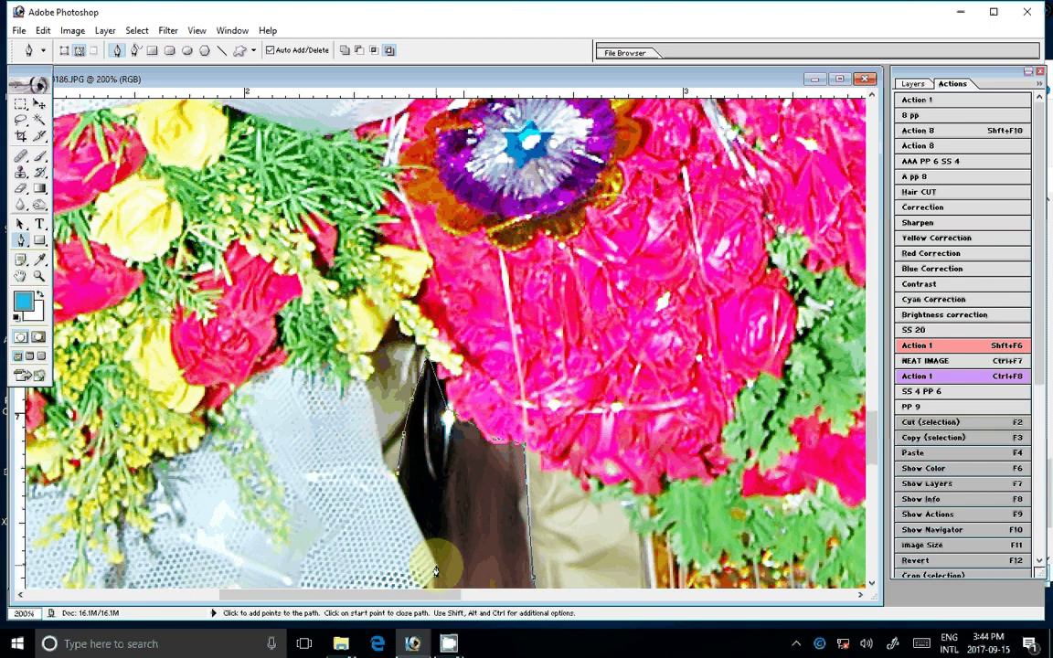
scroll(436, 571, down, 5)
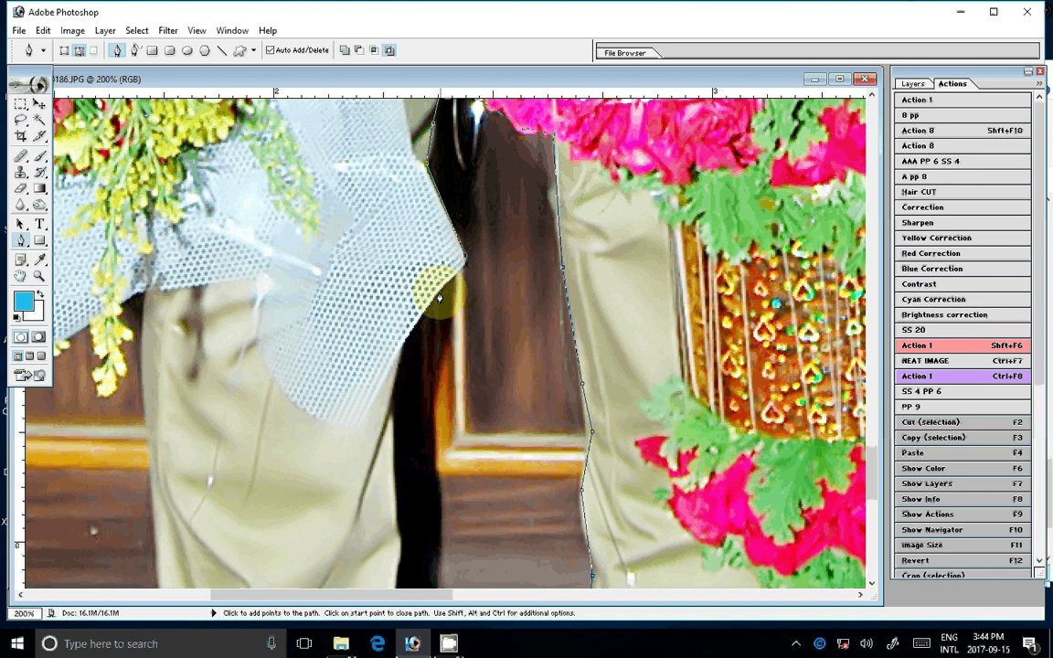
click(396, 366)
click(394, 407)
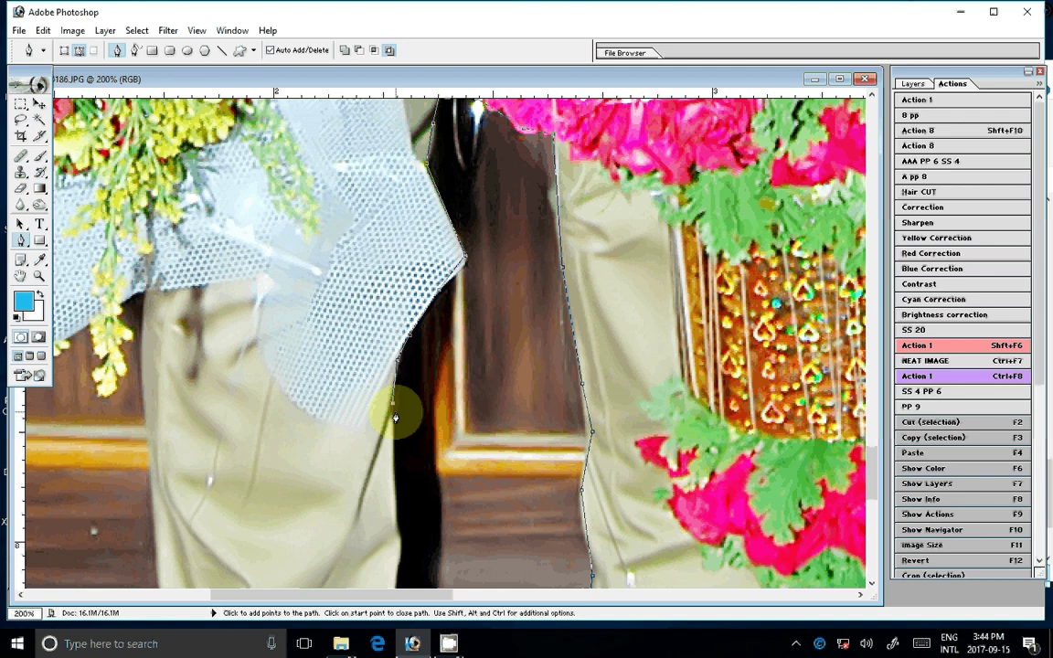
click(396, 524)
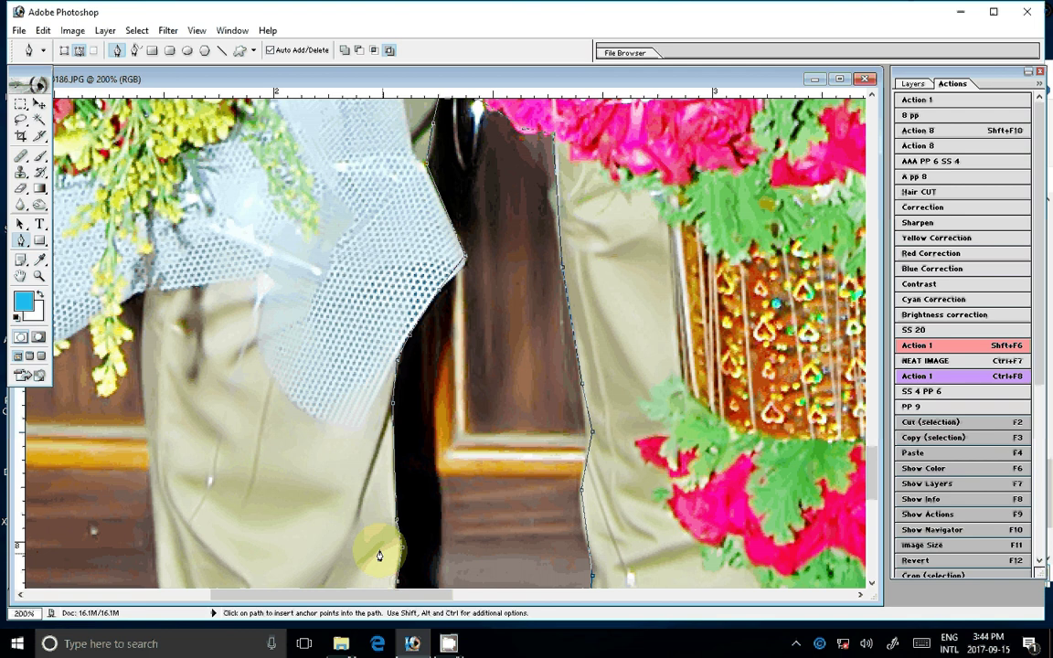
drag(379, 556, 431, 374)
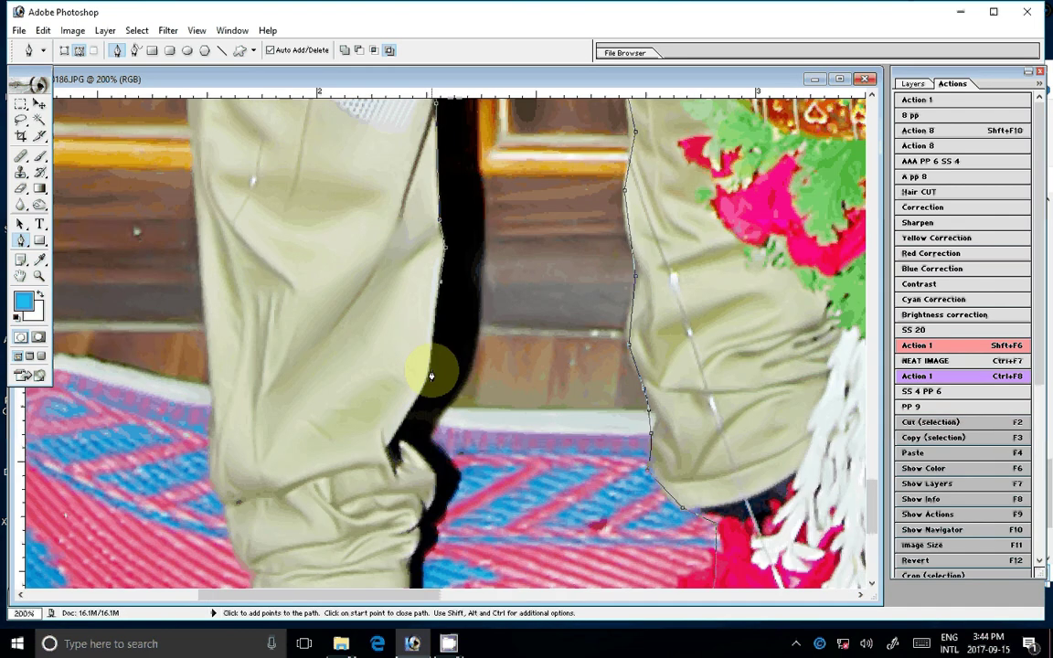
Trace around the trouser cuff and down the sock's right edge, undoing stray points below.
click(429, 373)
click(387, 437)
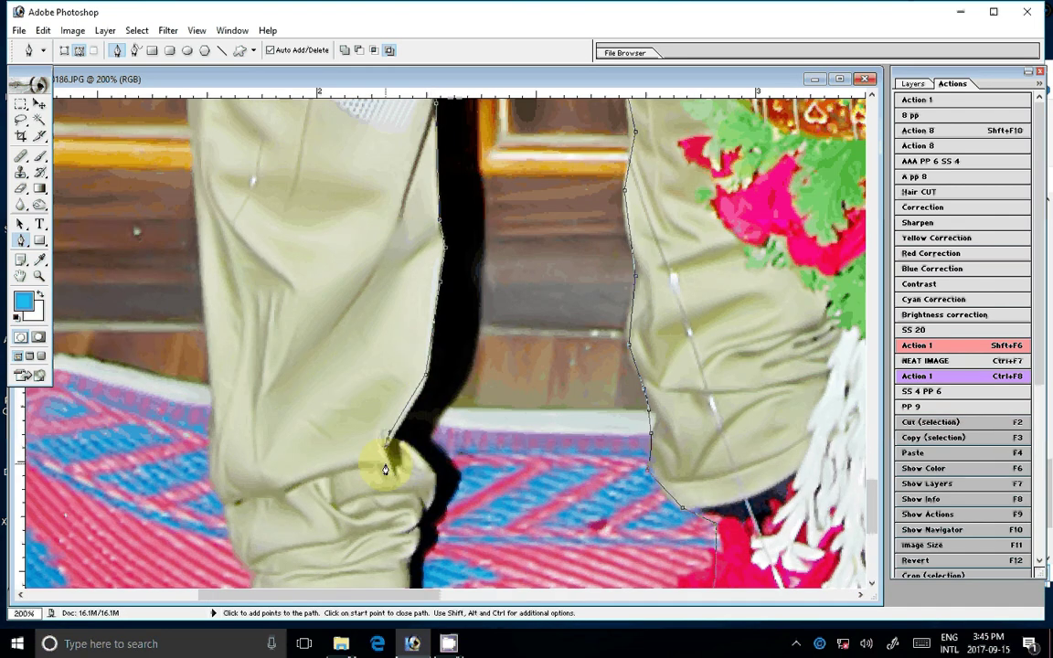
click(400, 470)
click(432, 480)
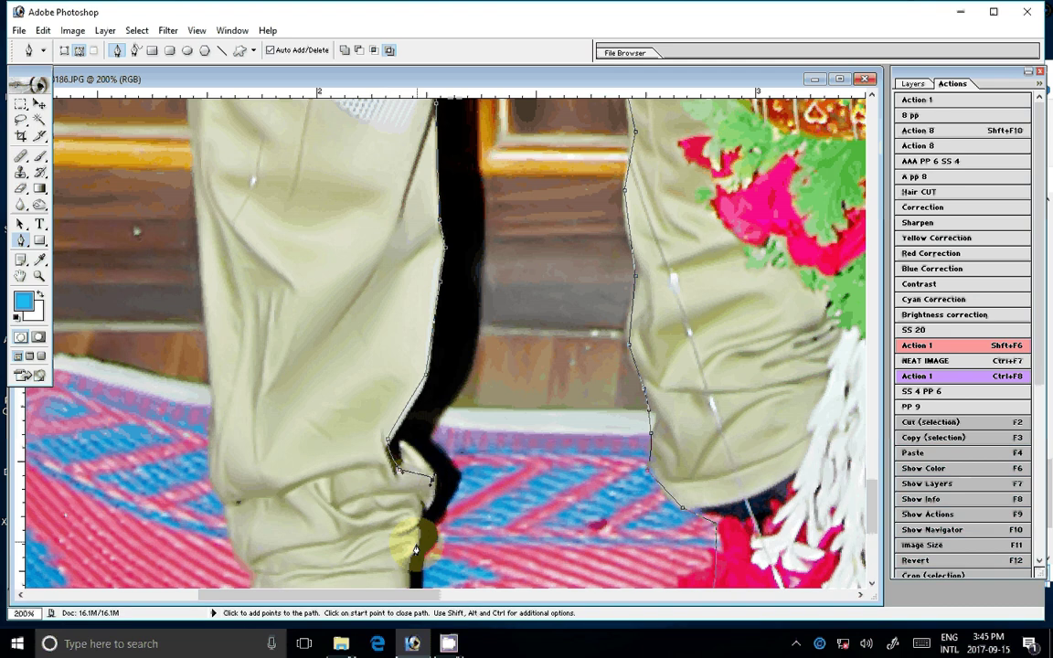
drag(416, 549, 463, 293)
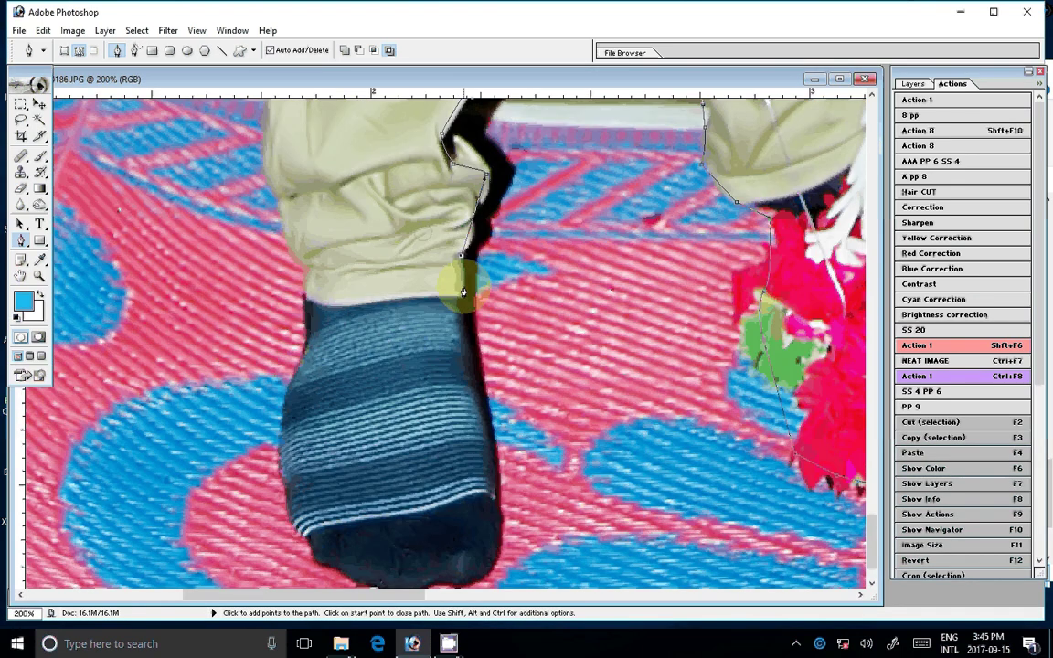
click(464, 289)
click(494, 448)
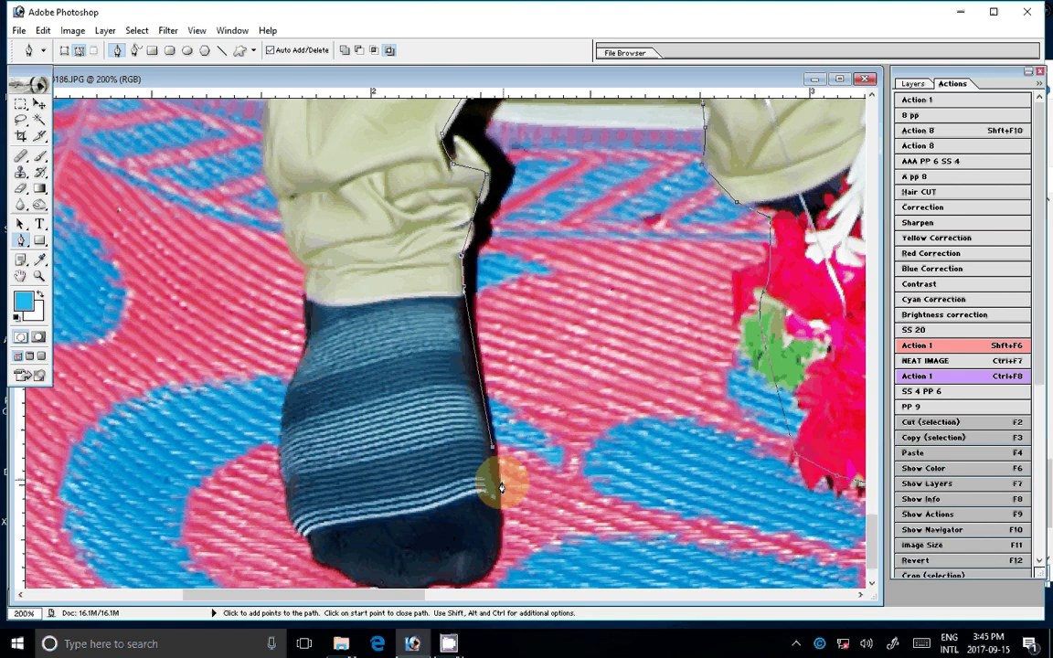
click(494, 494)
click(493, 553)
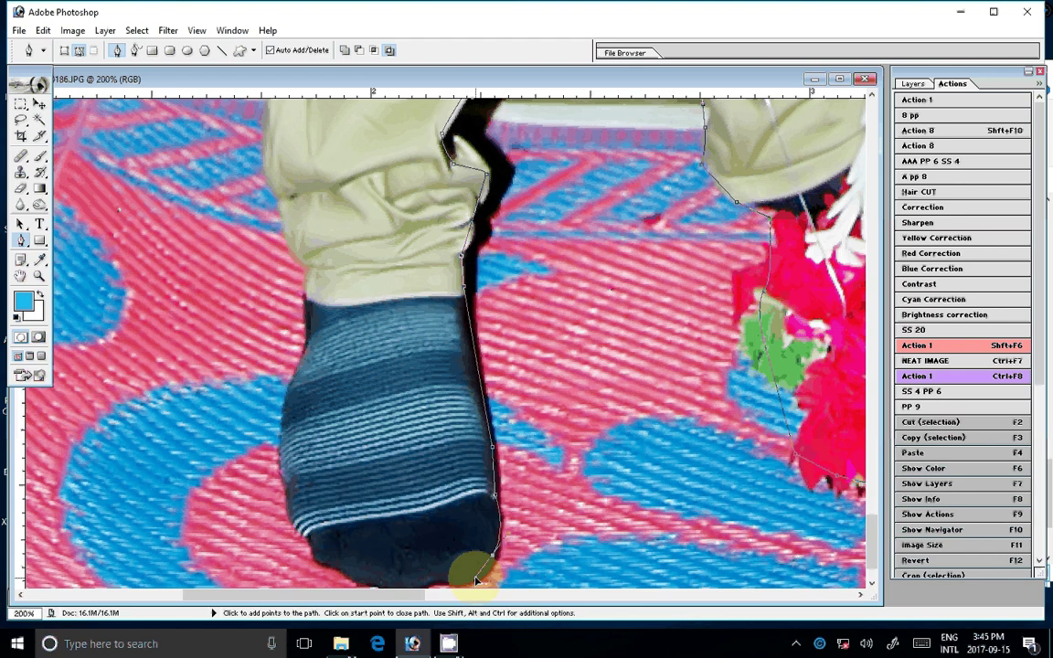
scroll(476, 580, down, 3)
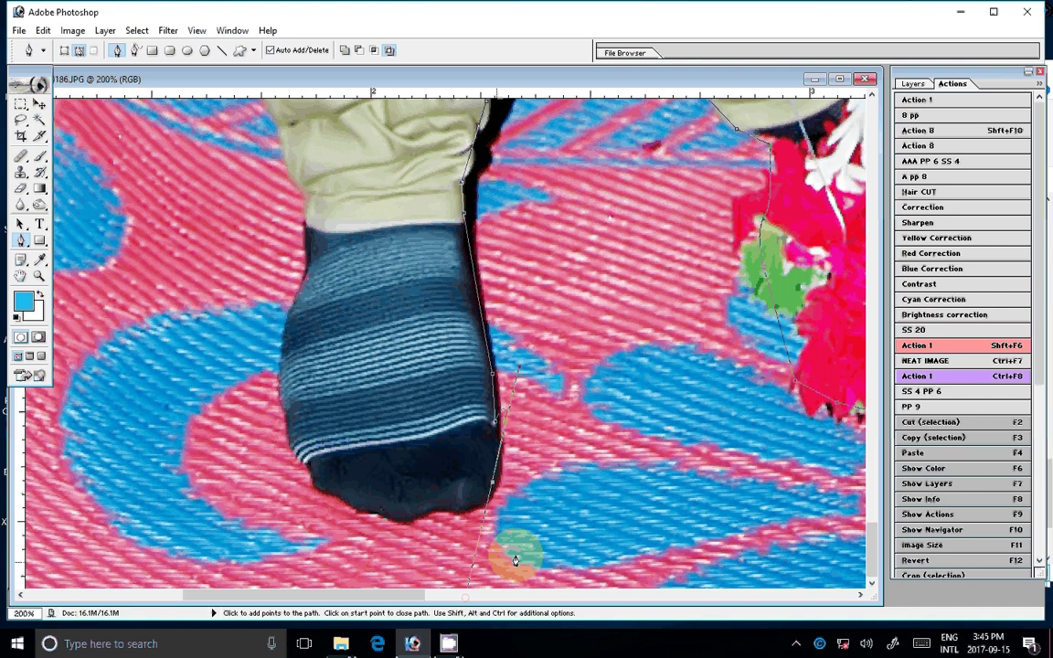
key(ctrl+alt+z)
key(ctrl+alt+z)
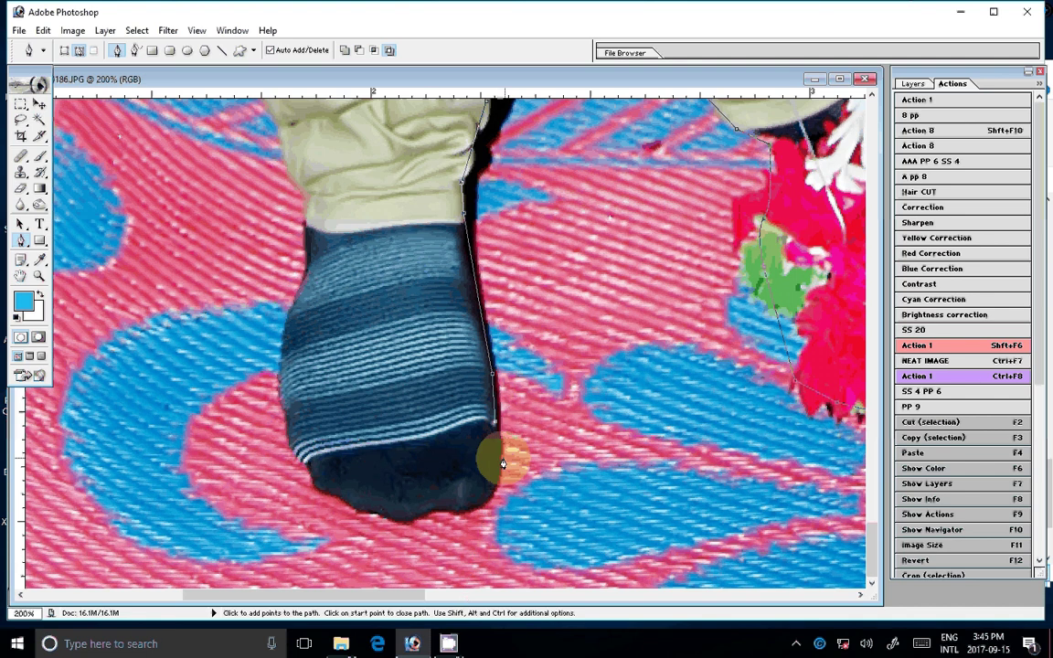
Retrace down the sock's edge and around its toe and bottom edge.
click(502, 463)
click(486, 502)
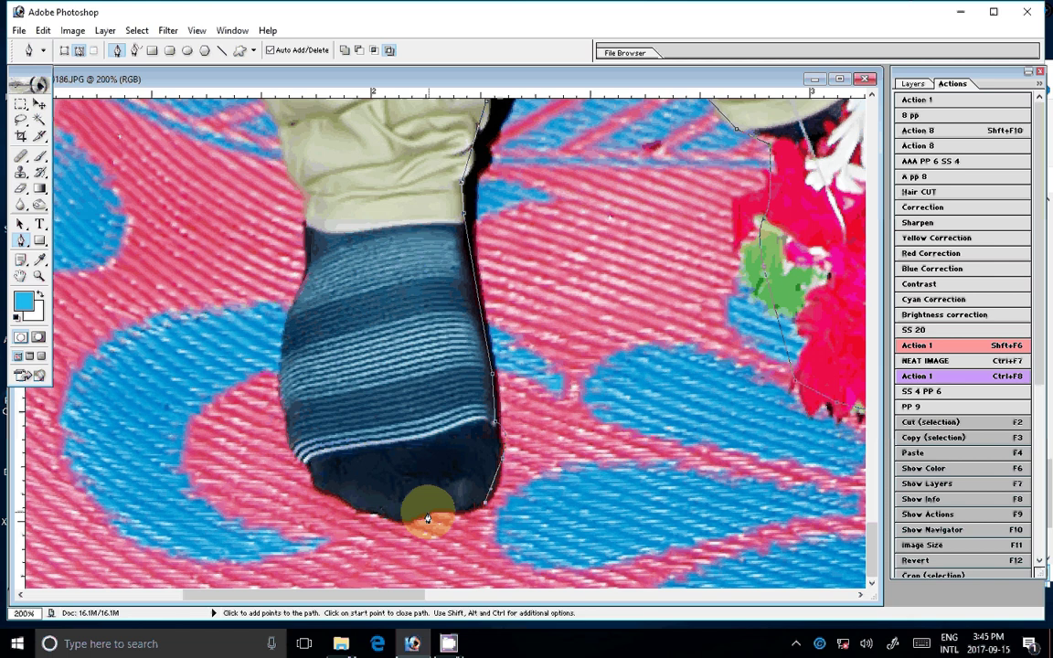
click(414, 514)
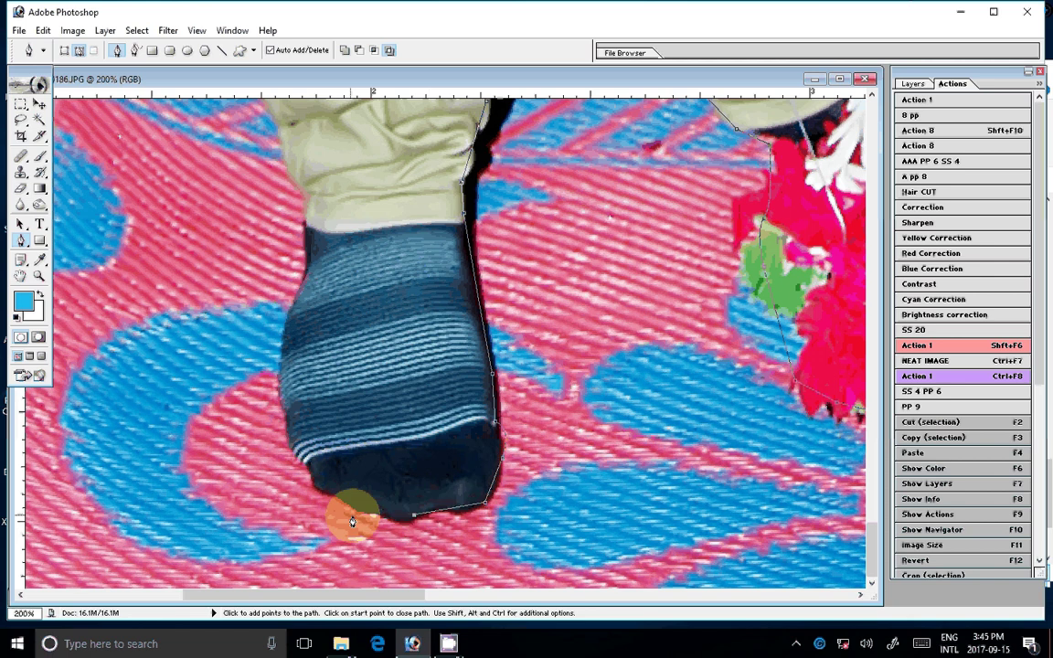
click(369, 512)
click(316, 479)
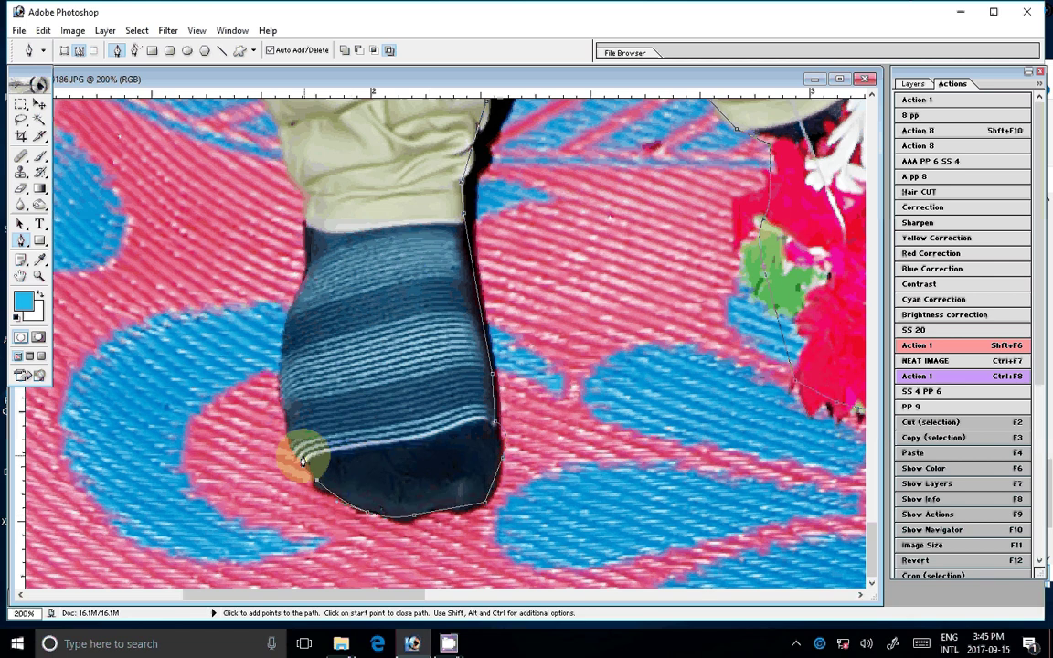
Trace the path up the sock's left side to the trouser hem.
click(284, 402)
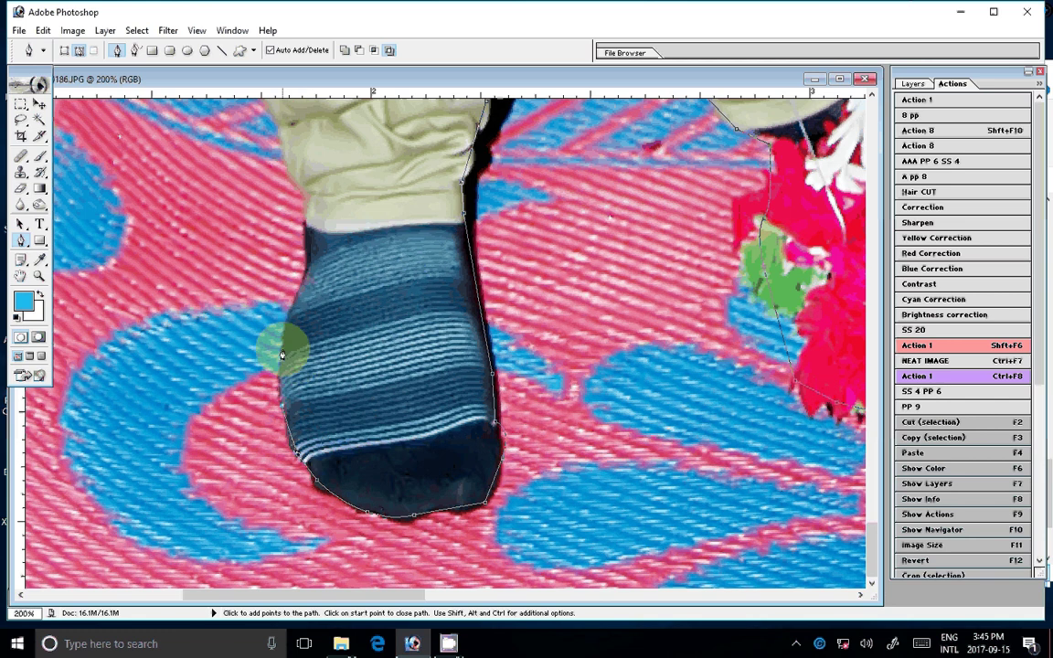
click(306, 262)
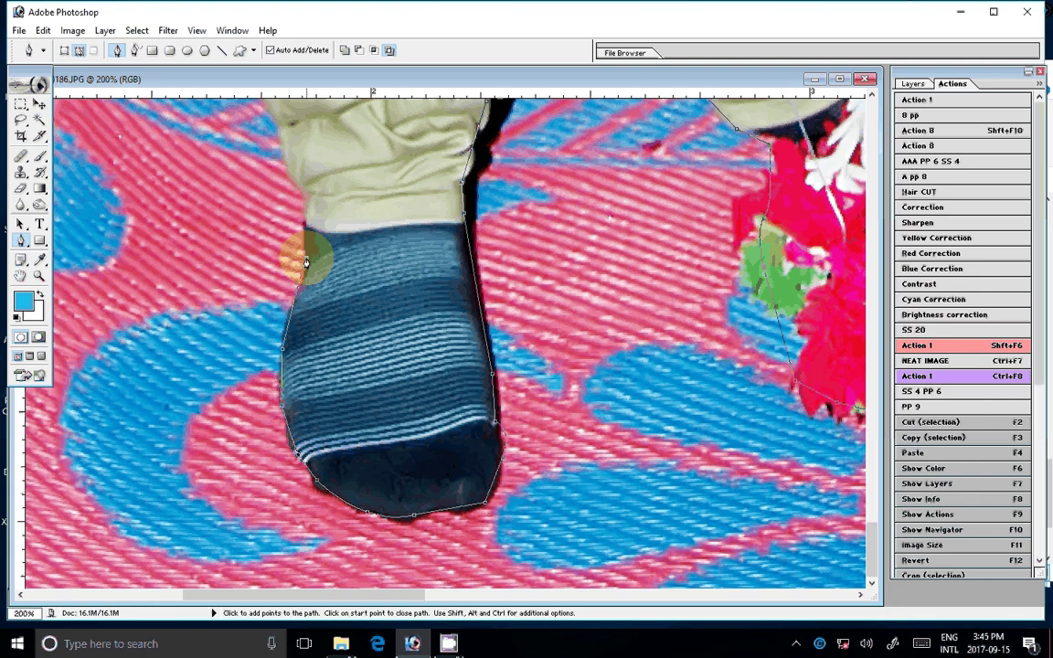
click(303, 219)
click(287, 177)
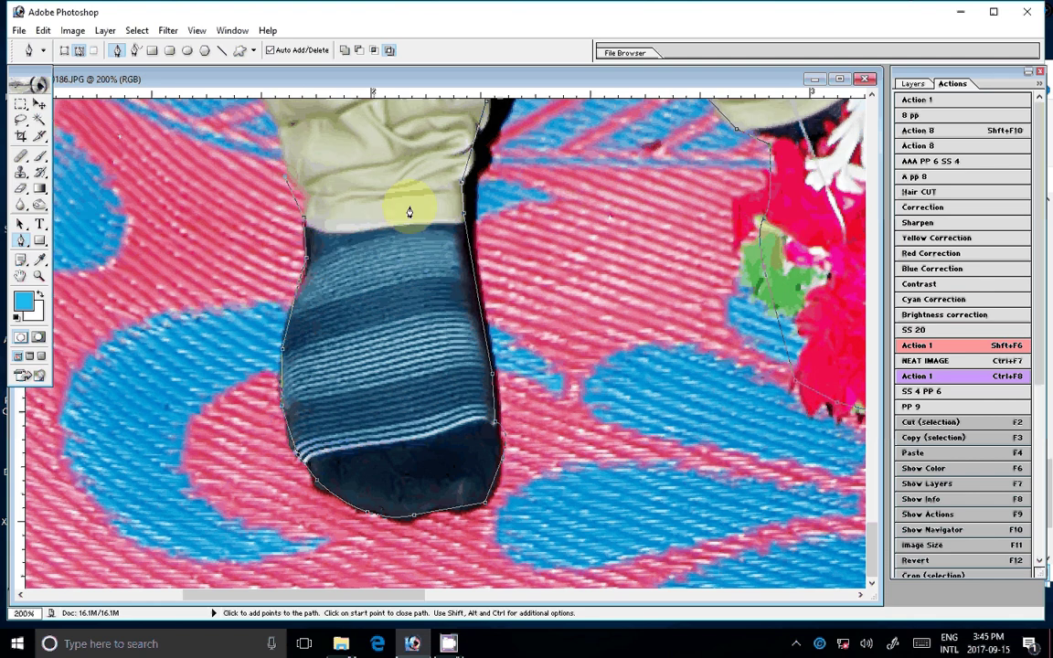
scroll(409, 212, up, 5)
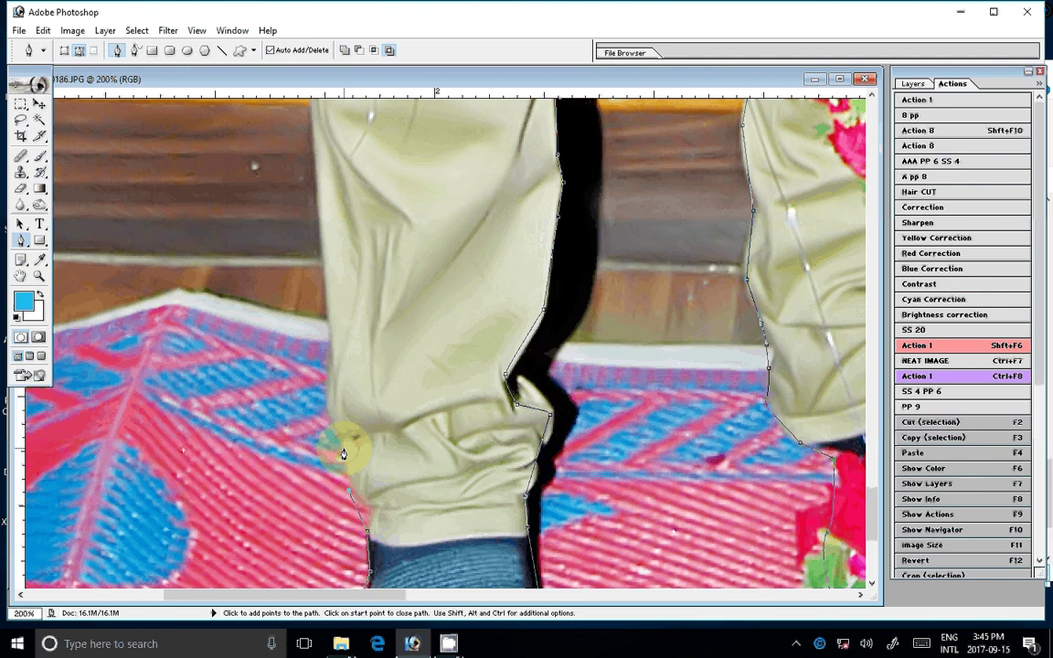
Trace the path up the trouser leg's left edge.
click(343, 451)
click(328, 381)
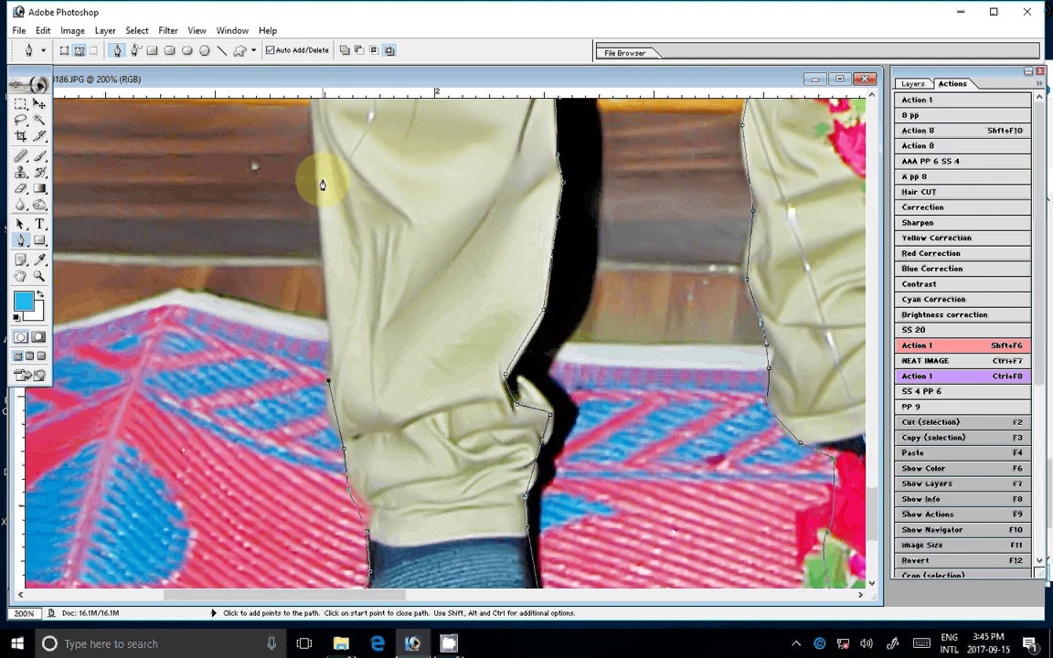
scroll(397, 387, up, 5)
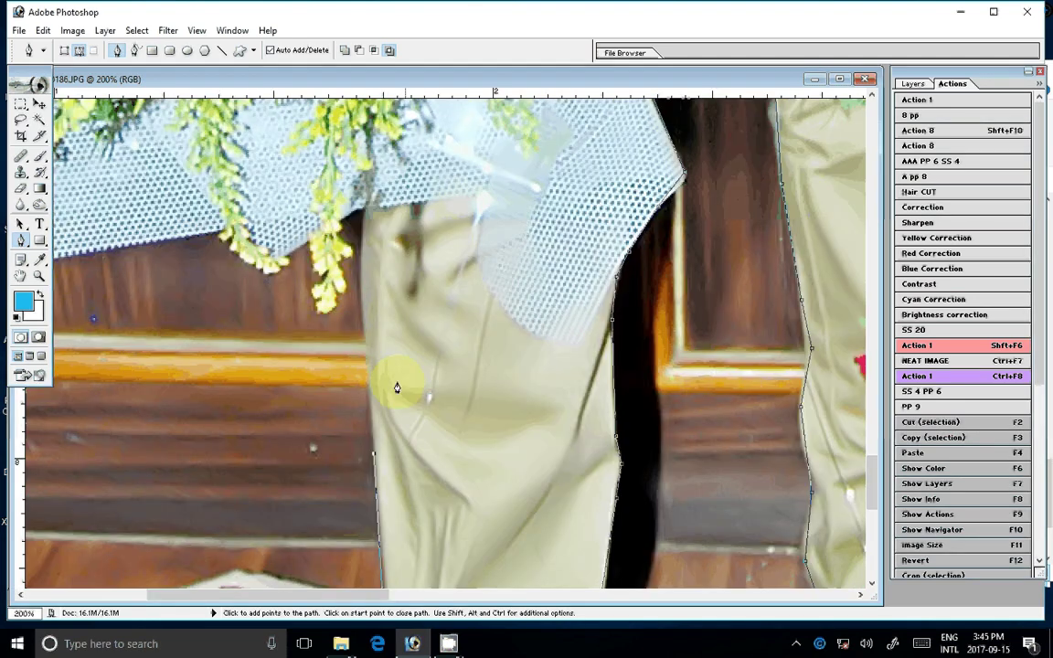
click(355, 325)
click(364, 251)
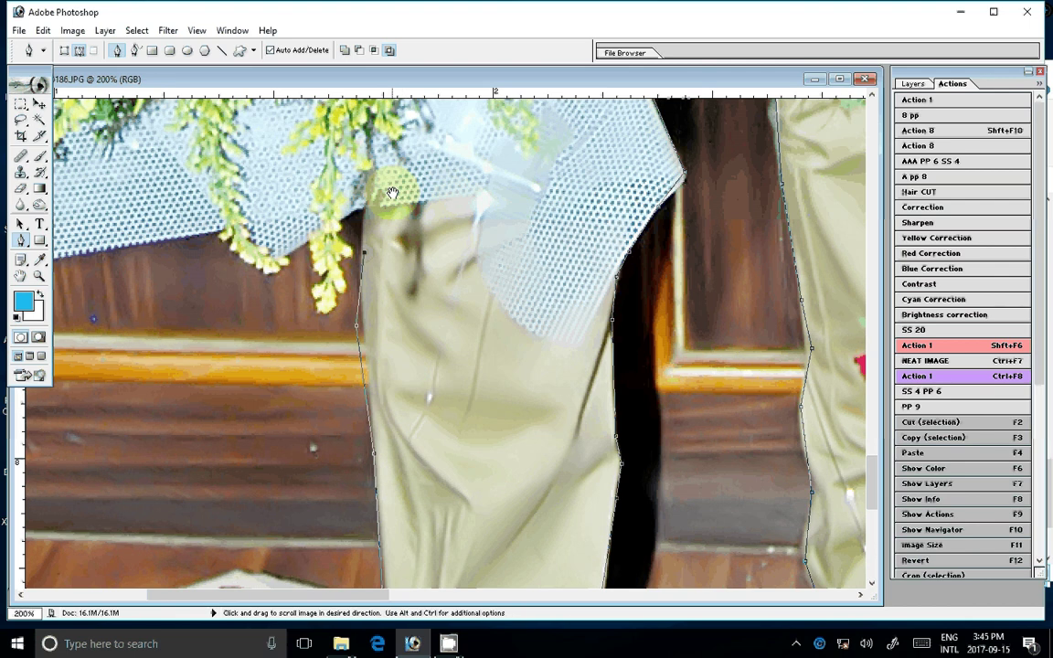
Pan the canvas up to the flowers and wooden frame above the trousers.
drag(391, 193, 430, 473)
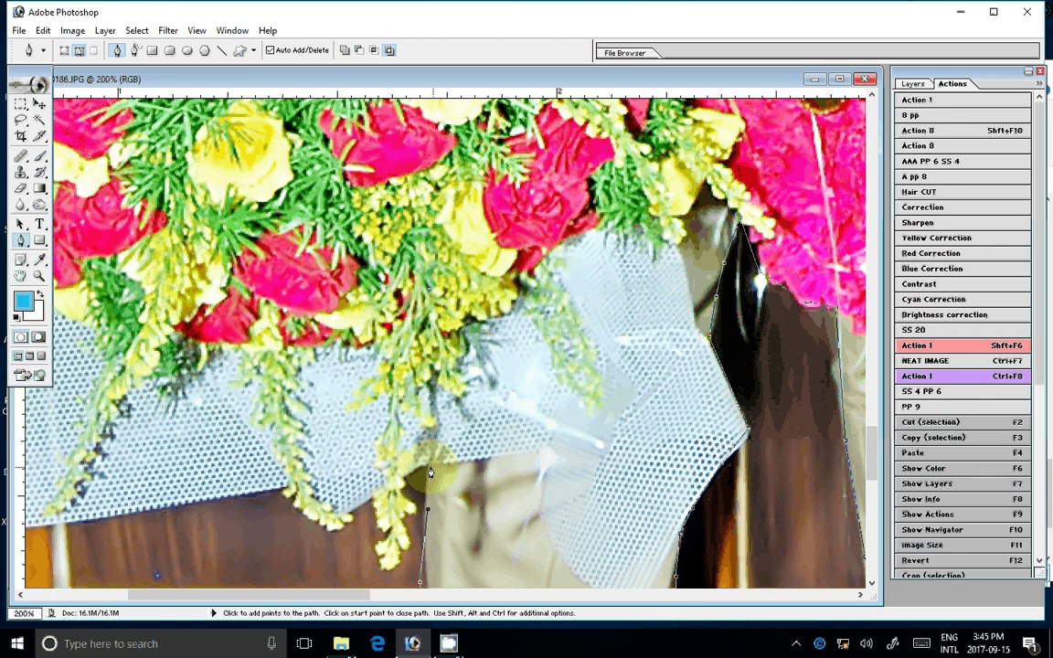
drag(430, 473, 757, 360)
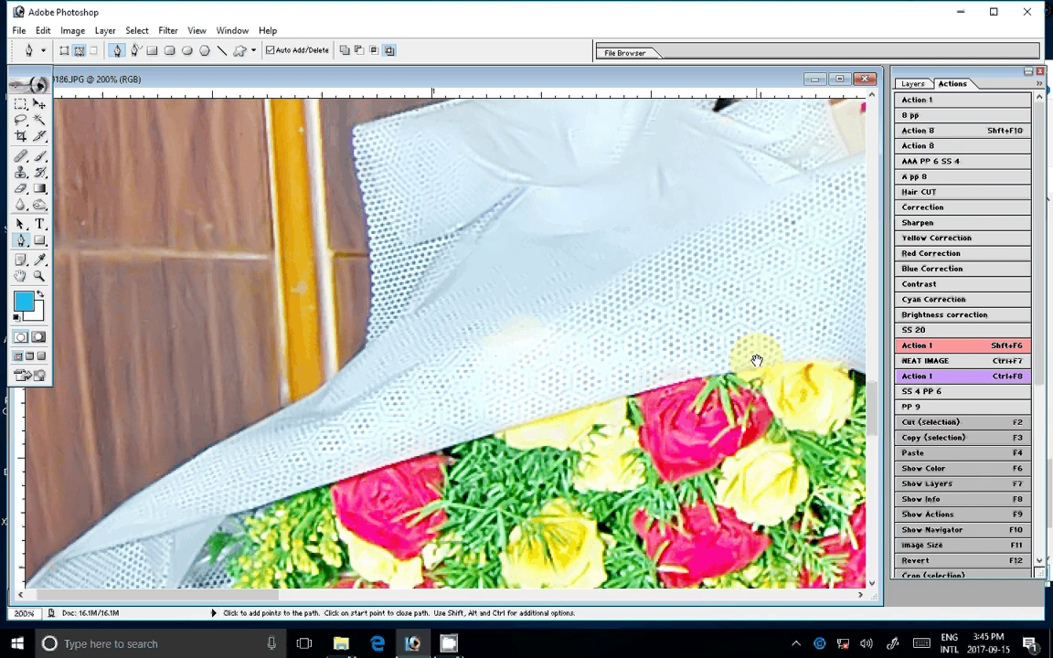
drag(757, 361, 583, 380)
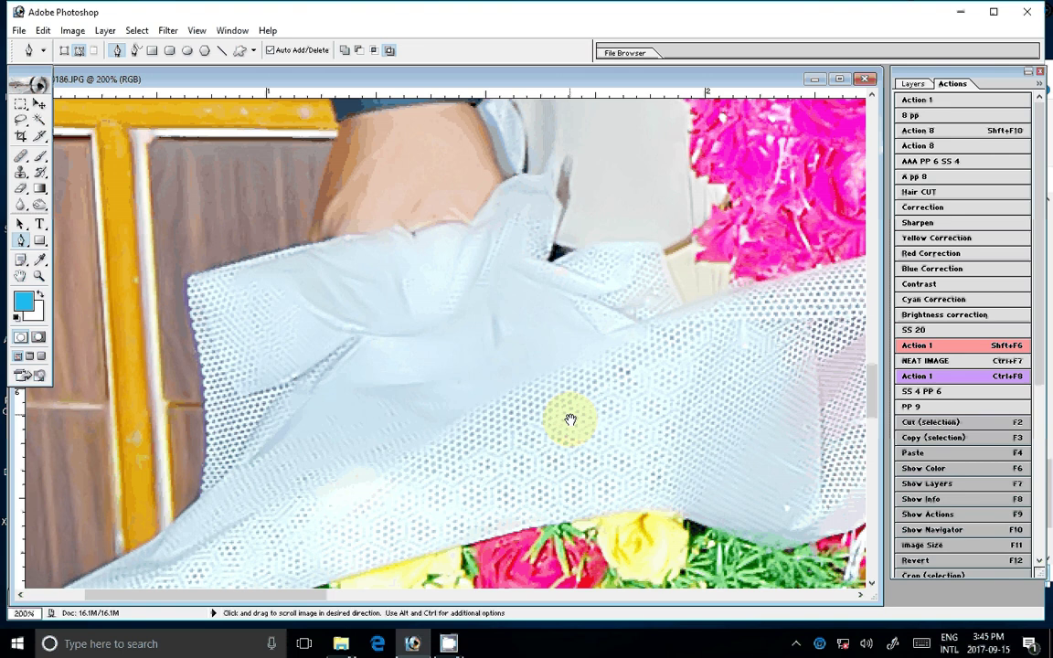
drag(570, 420, 631, 186)
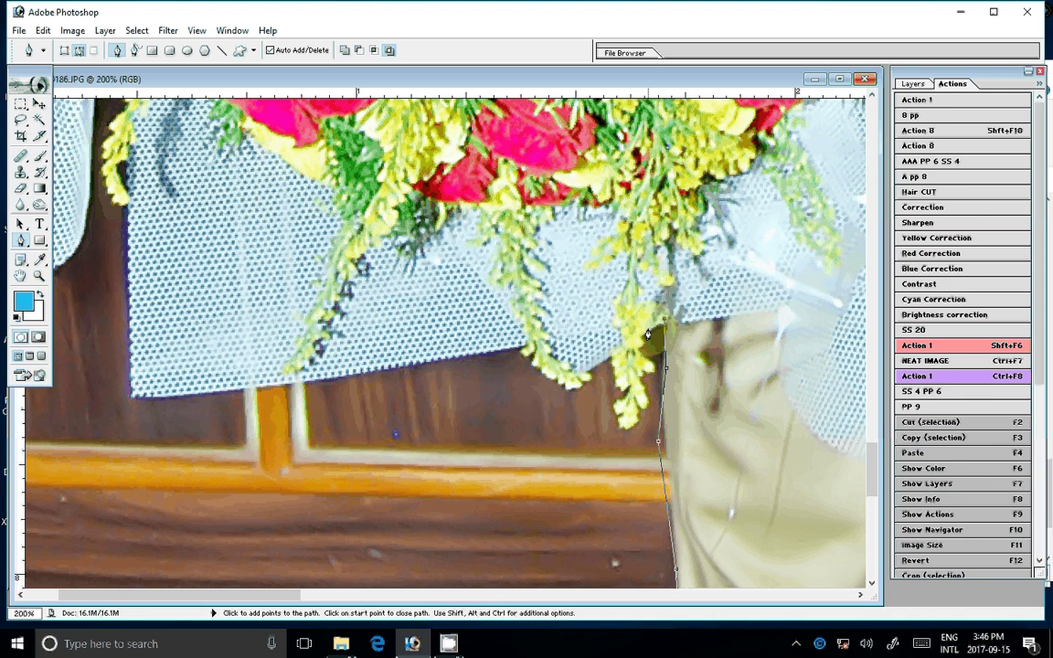
Curve the pen outline around the dangling yellow flower tips from the trousers.
click(647, 334)
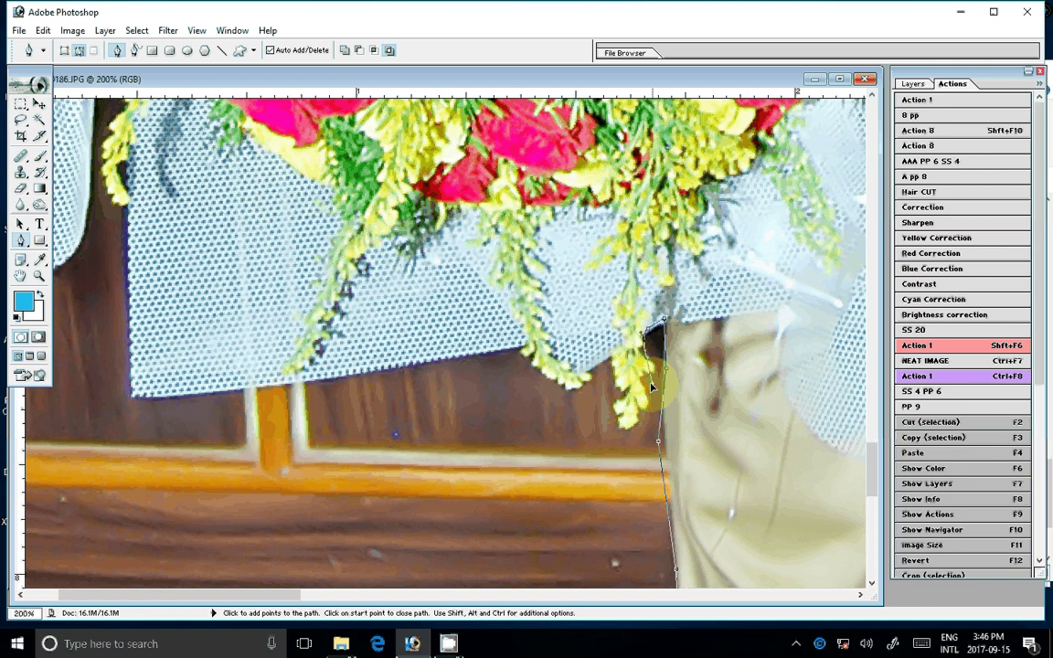
mouse_move(644, 399)
mouse_down()
mouse_move(618, 422)
mouse_move(587, 379)
mouse_up()
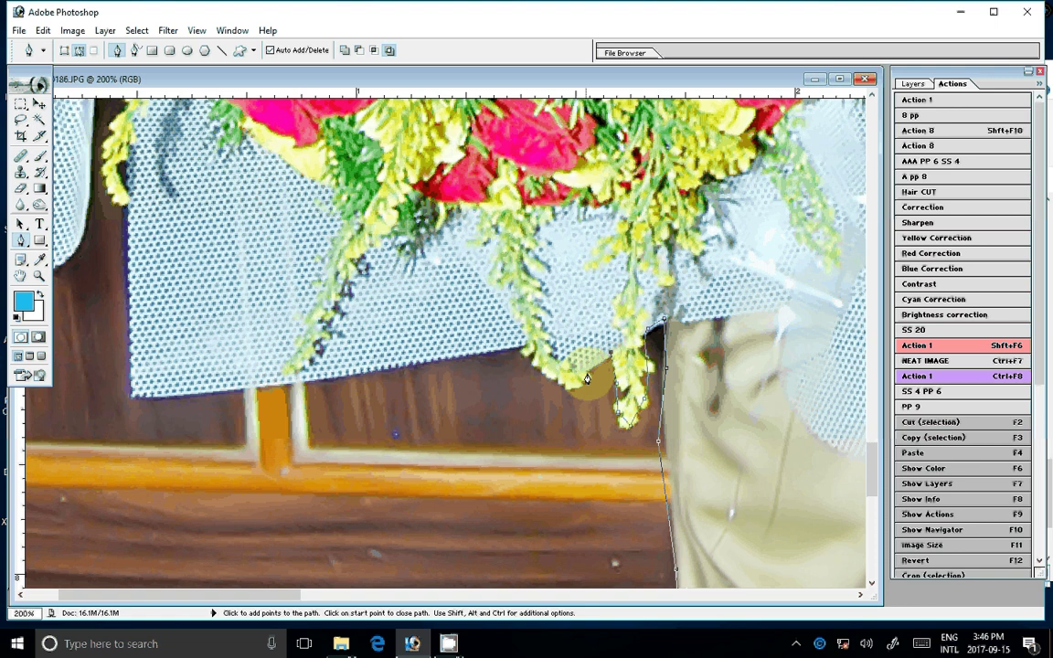
drag(586, 378, 557, 386)
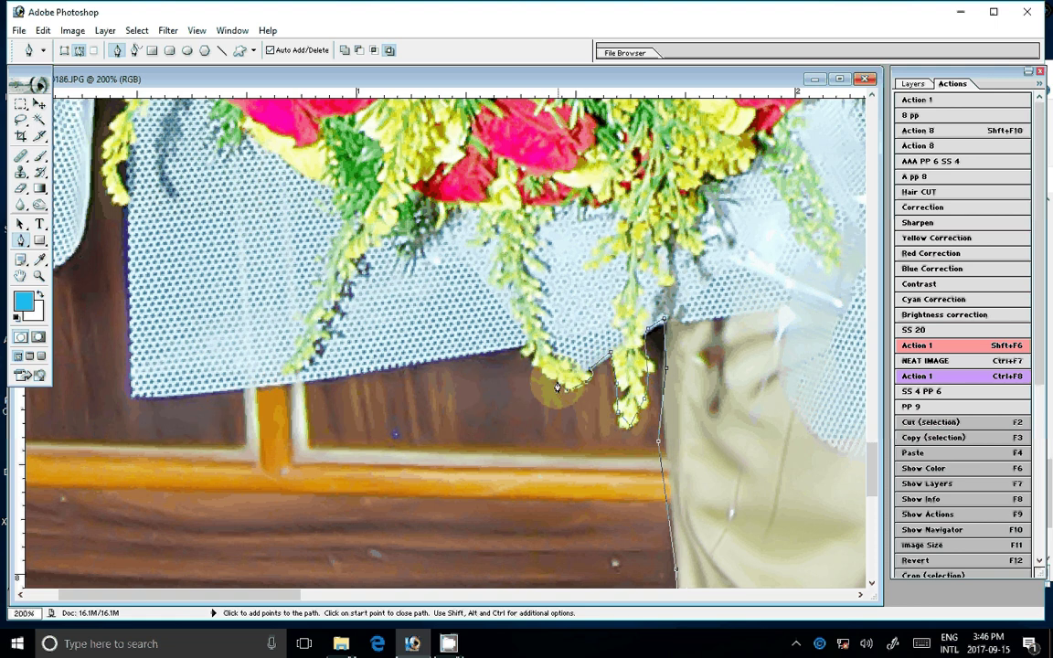
drag(522, 348, 431, 367)
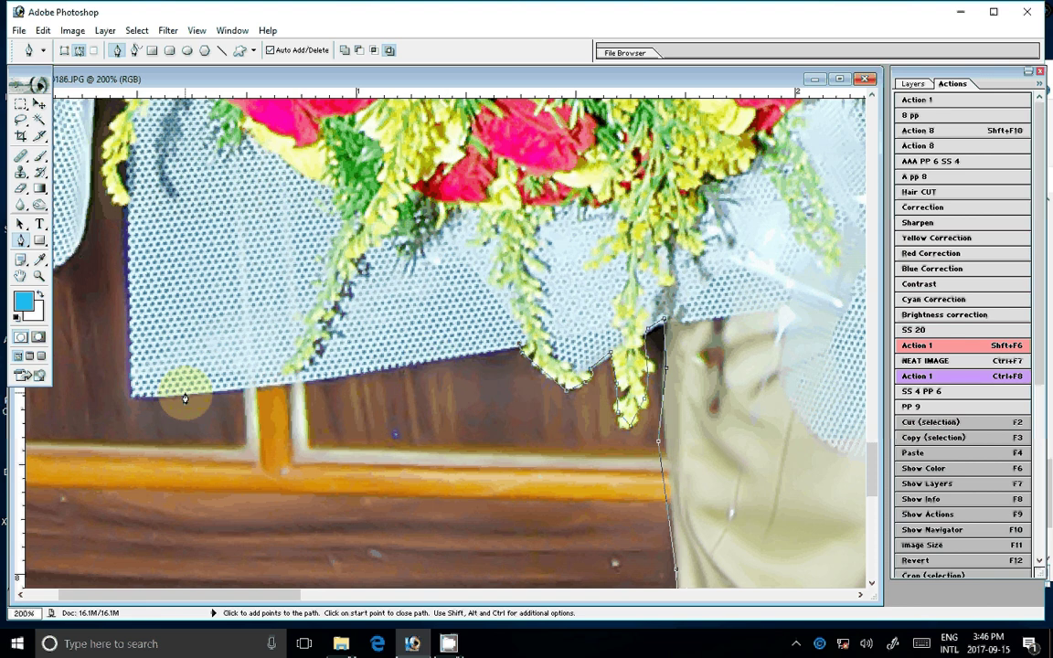
Extend the path along the cloth's bottom edge, then up its left side.
drag(185, 399, 340, 446)
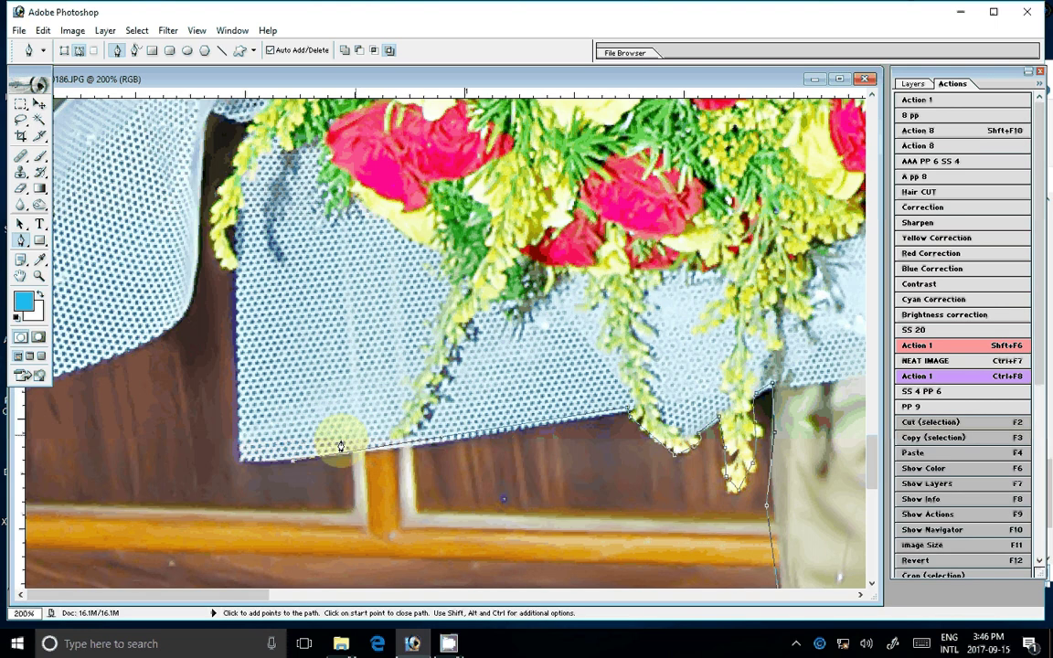
click(240, 457)
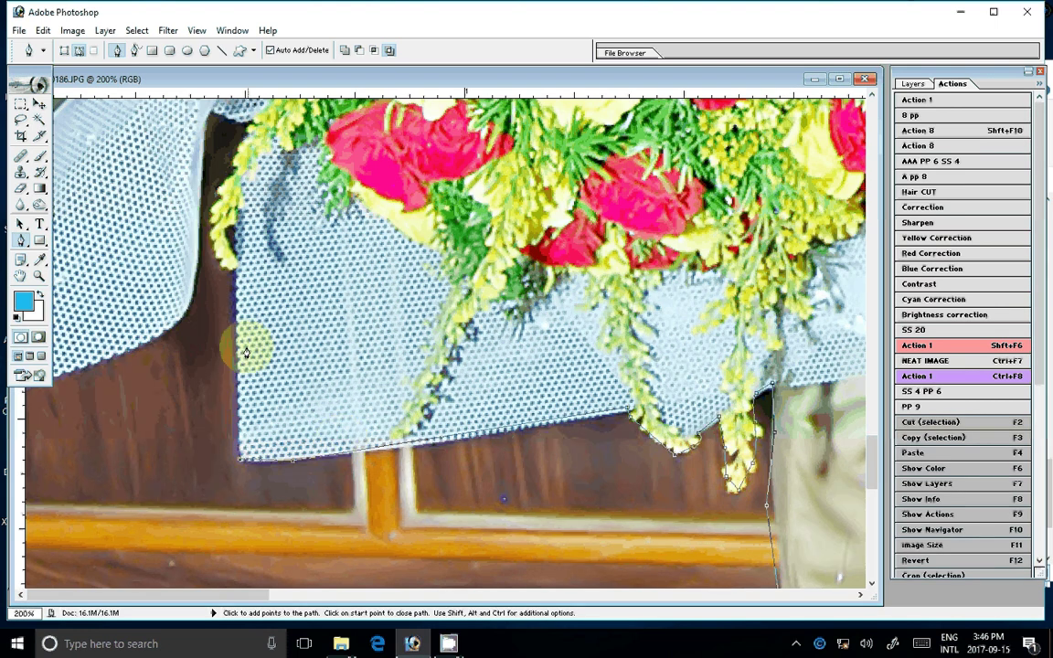
click(231, 294)
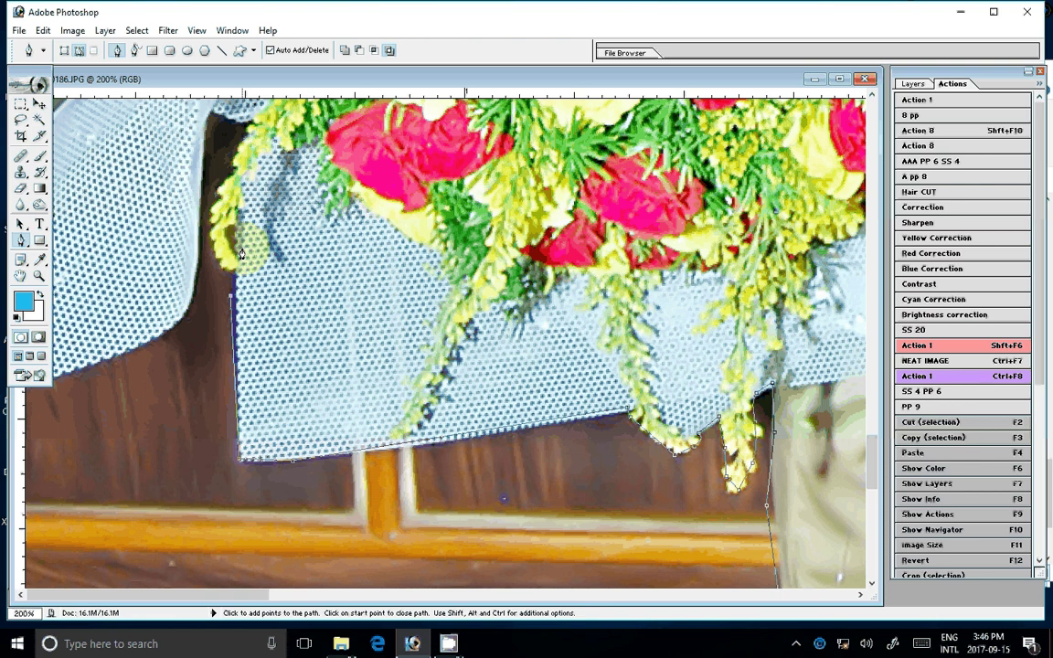
click(241, 255)
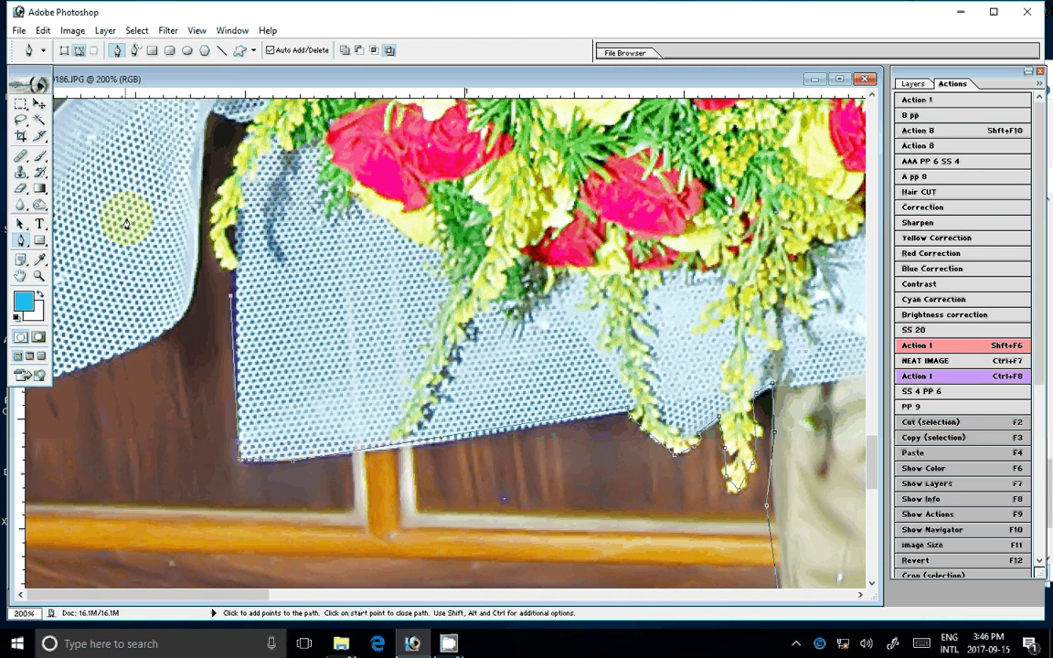
drag(205, 230, 220, 199)
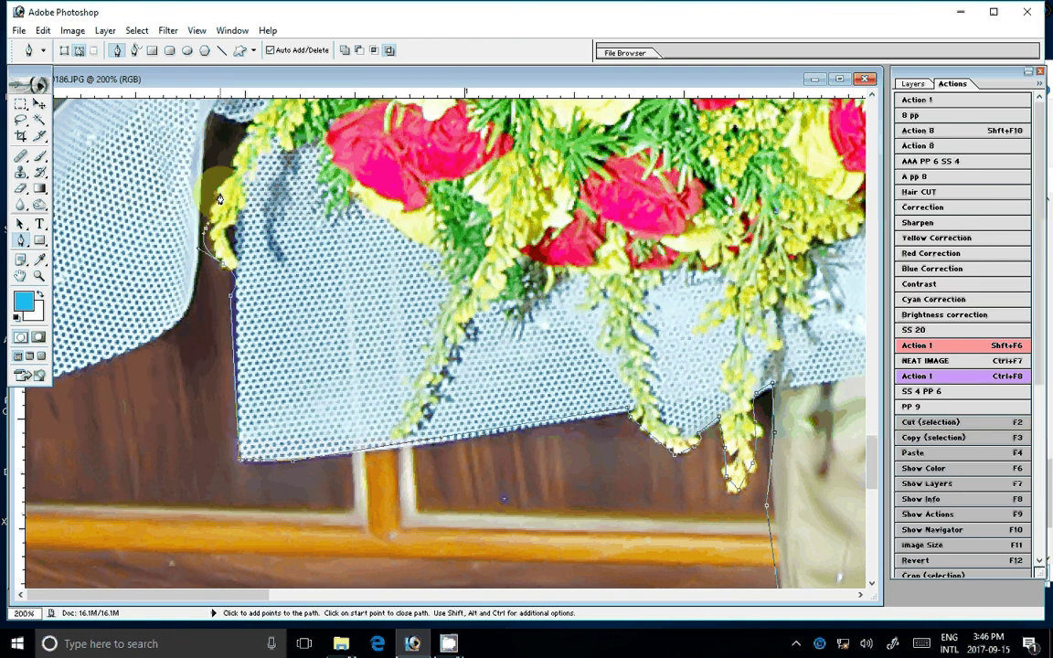
click(223, 125)
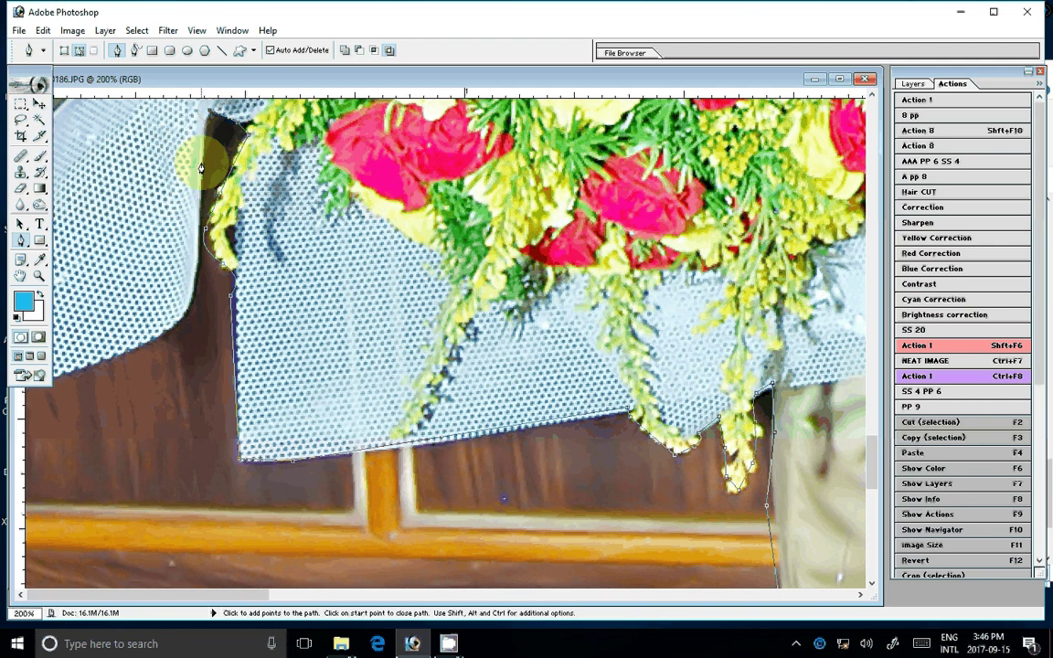
click(194, 281)
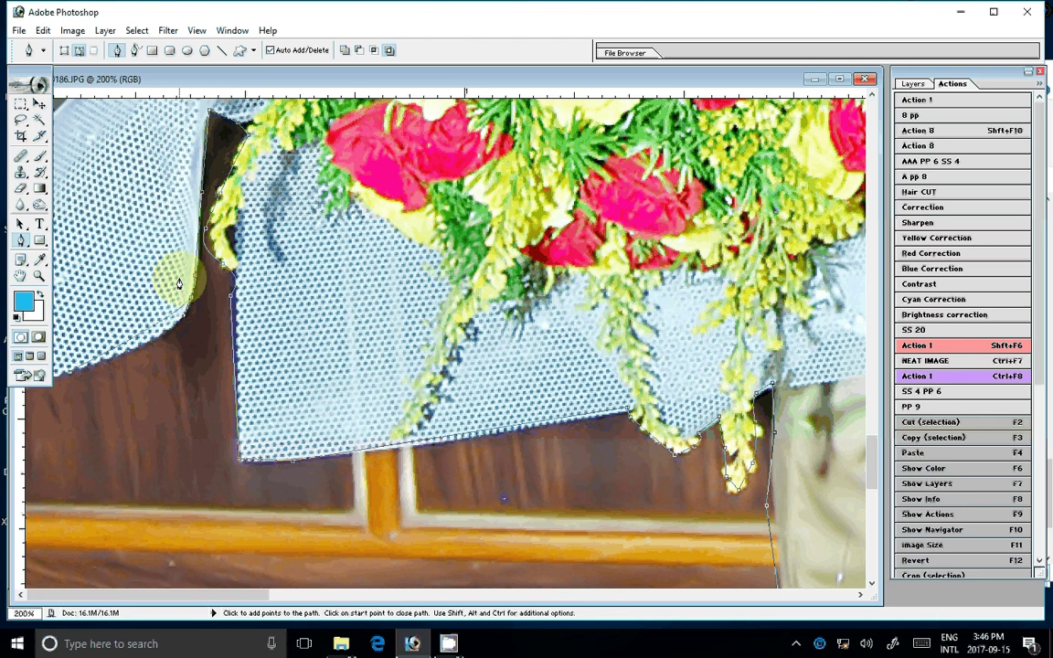
scroll(179, 284, up, 5)
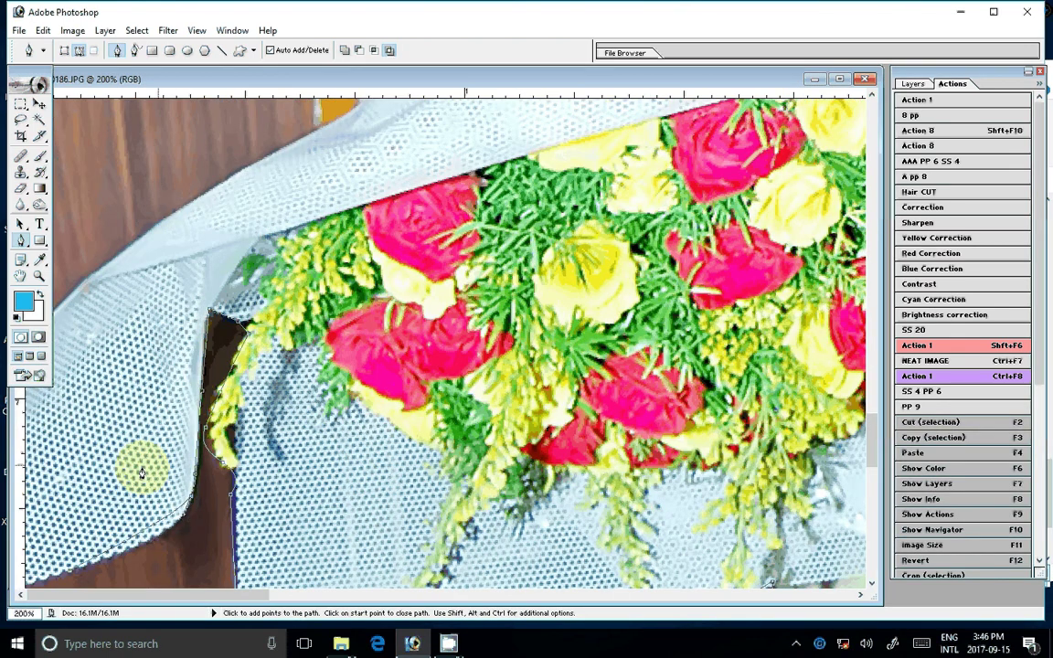
Curve the path up the cloth's left edge and undo the misplaced point near the door frame.
drag(99, 275, 150, 247)
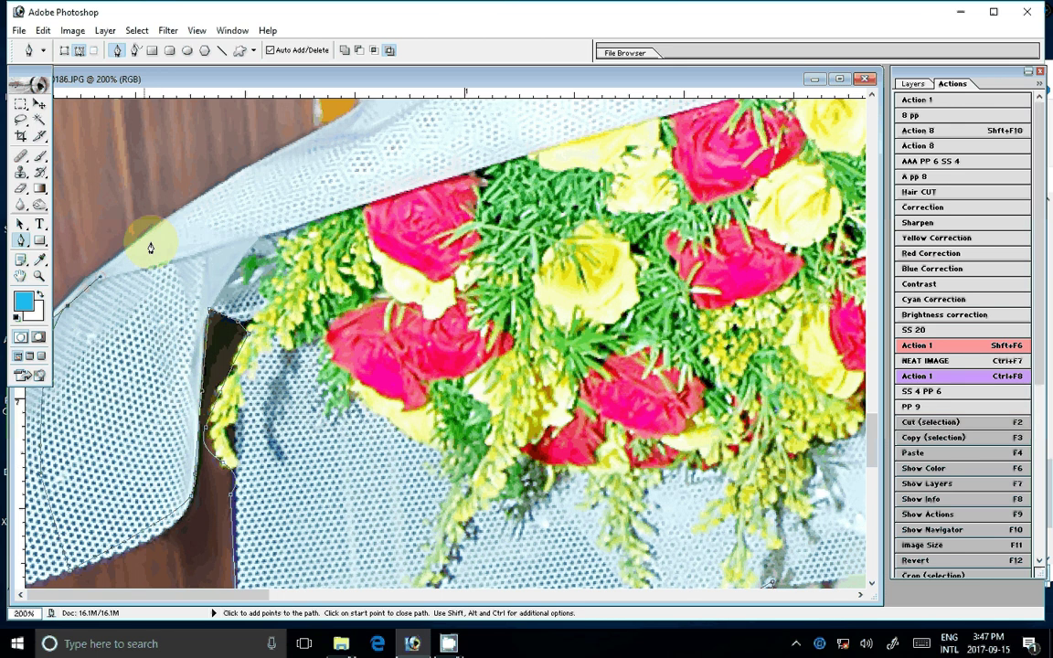
scroll(151, 248, up, 5)
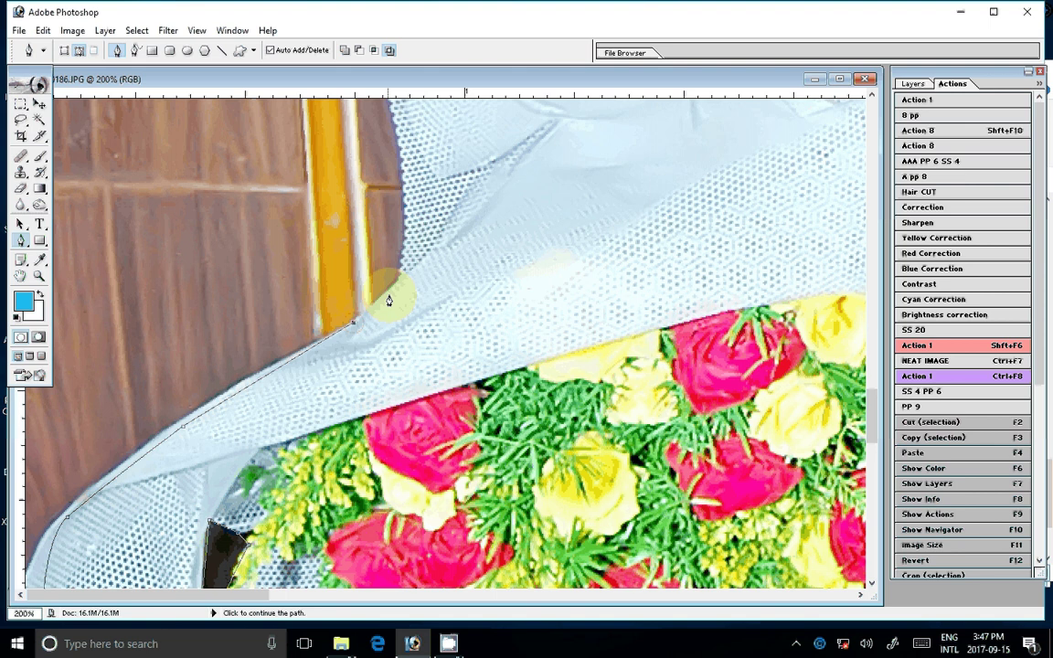
click(399, 265)
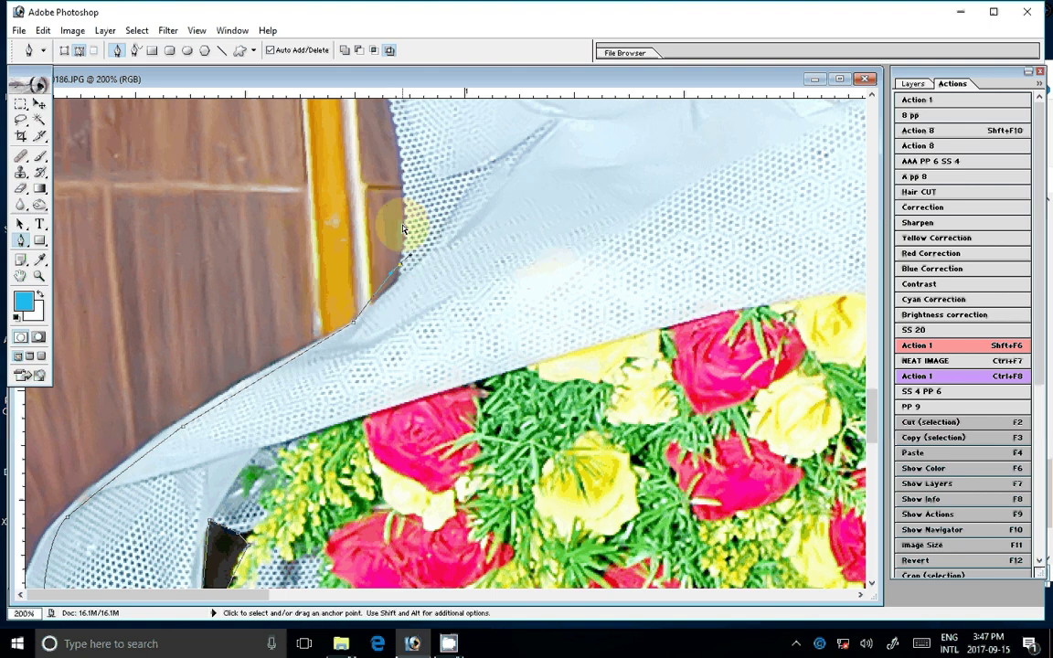
key(ctrl+z)
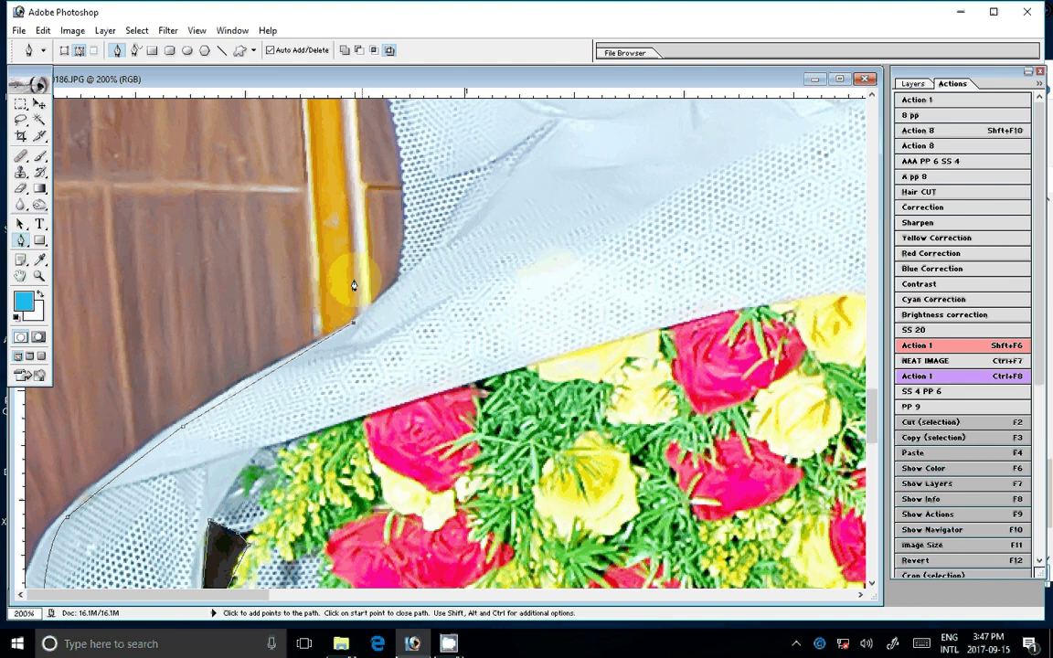
Zoom out and trace the path from the bag corner up the shirt to the shoulder.
key(z)
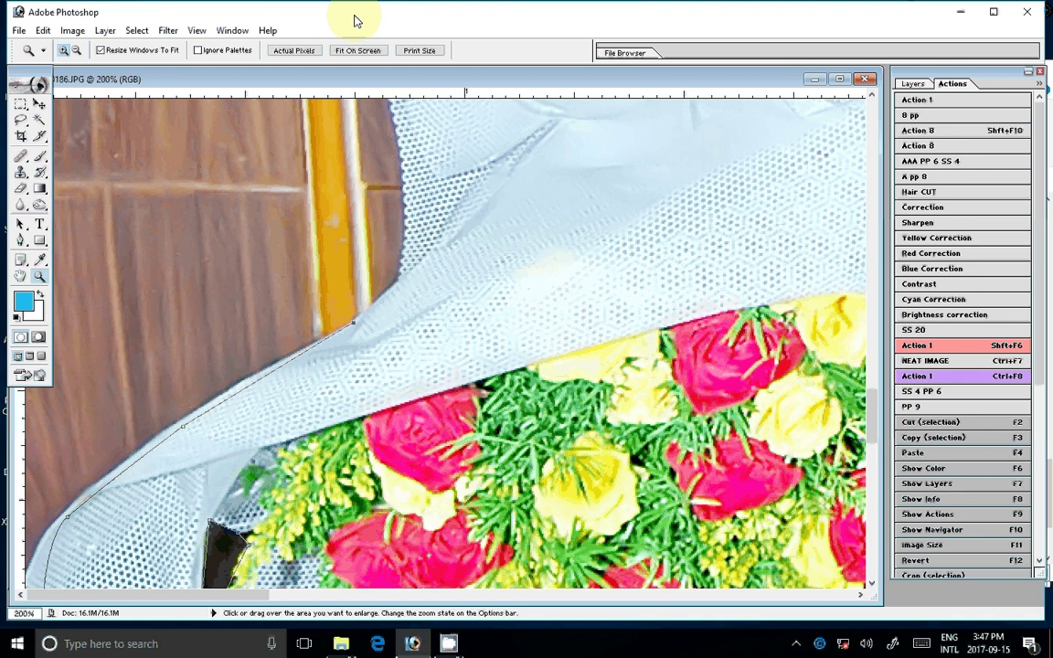
click(358, 51)
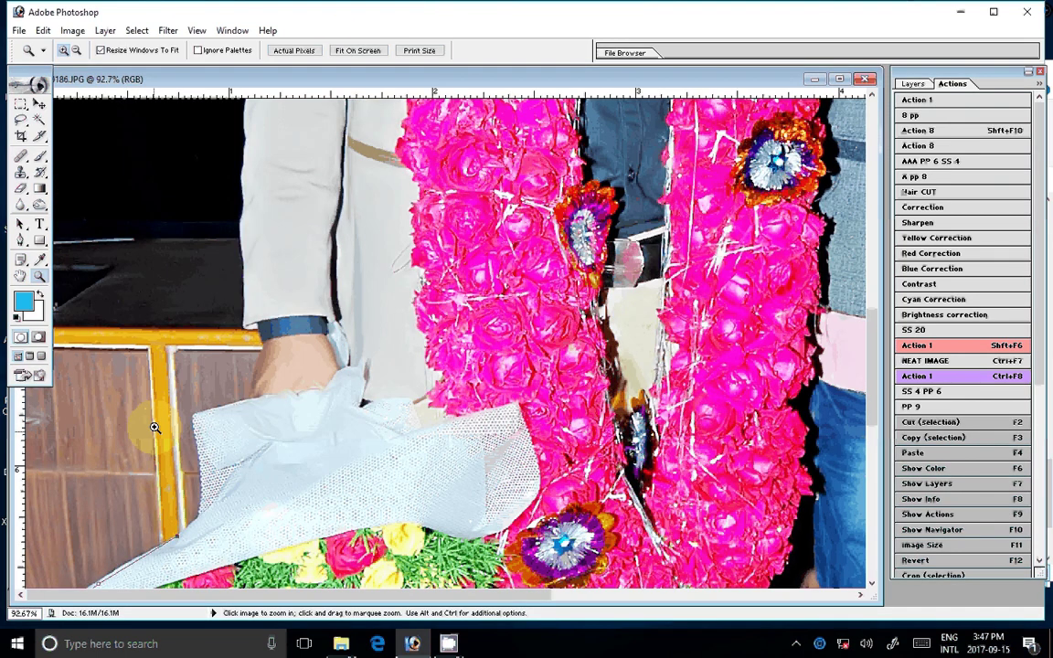
key(p)
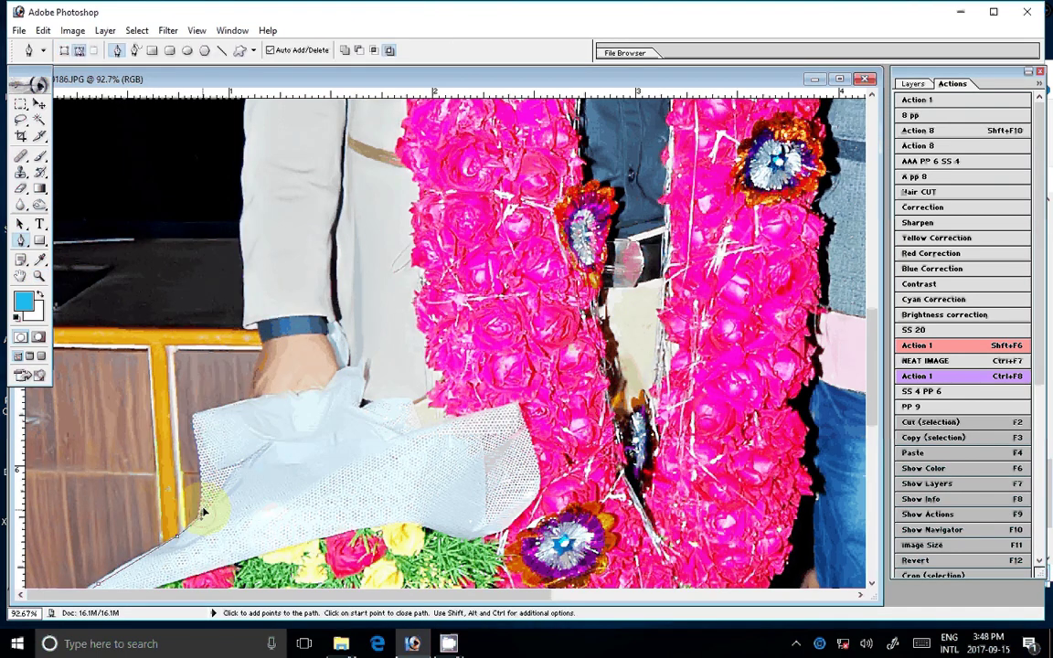
click(195, 415)
drag(249, 400, 260, 359)
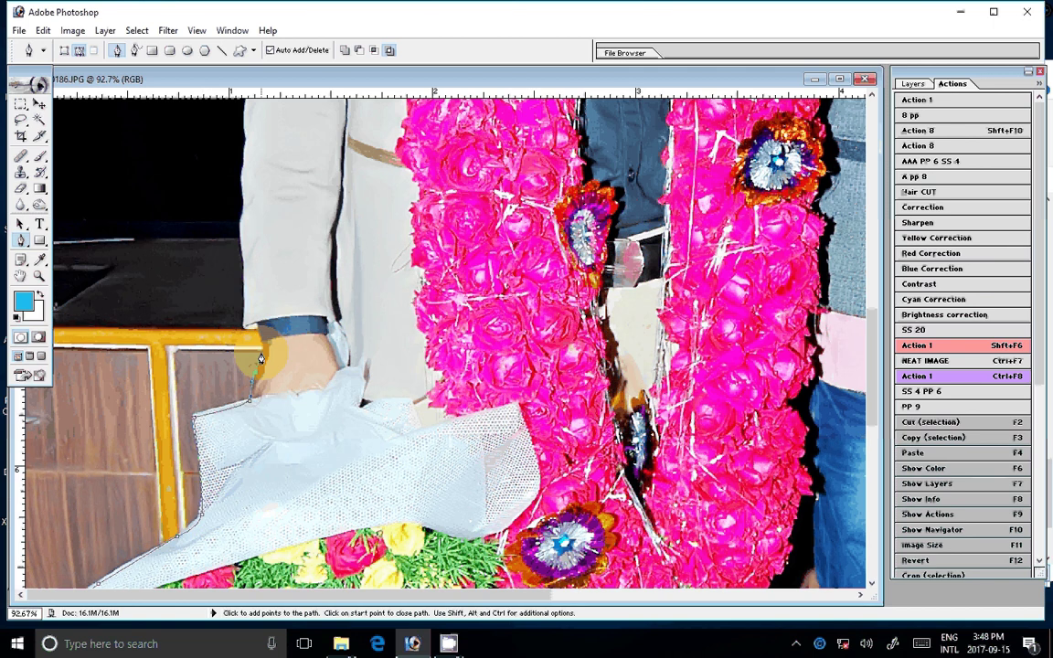
drag(260, 359, 169, 525)
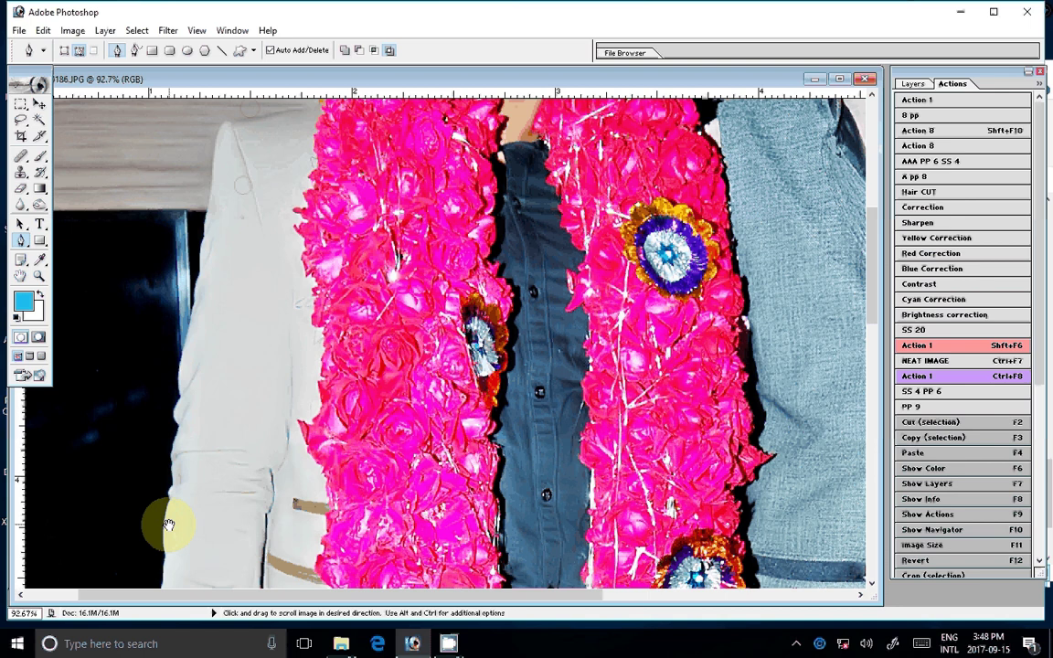
drag(220, 132, 191, 269)
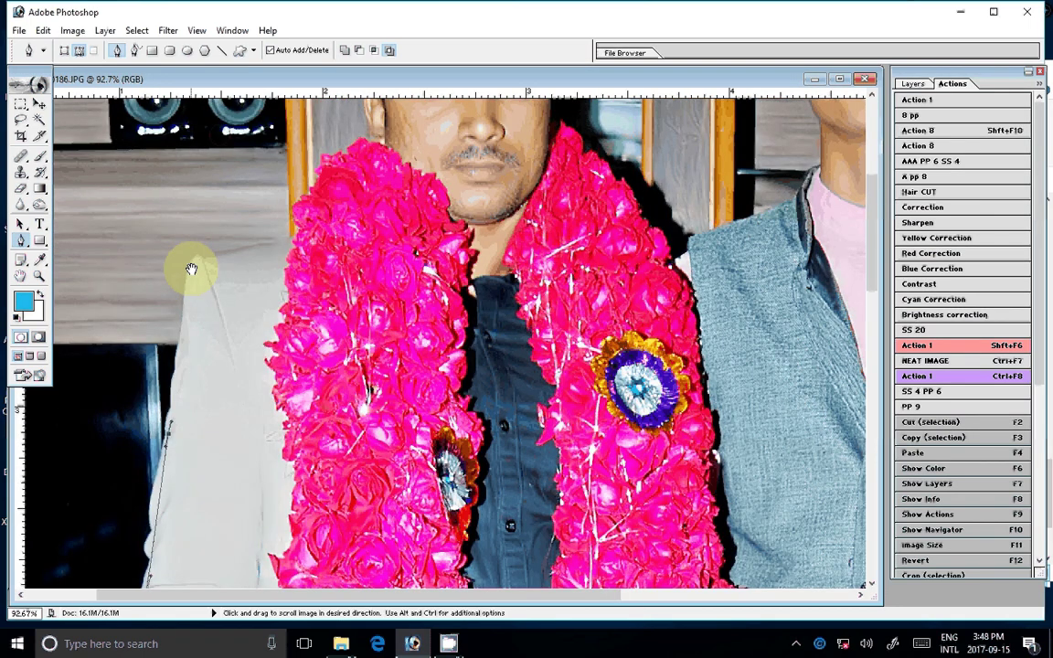
click(190, 265)
click(291, 236)
click(330, 163)
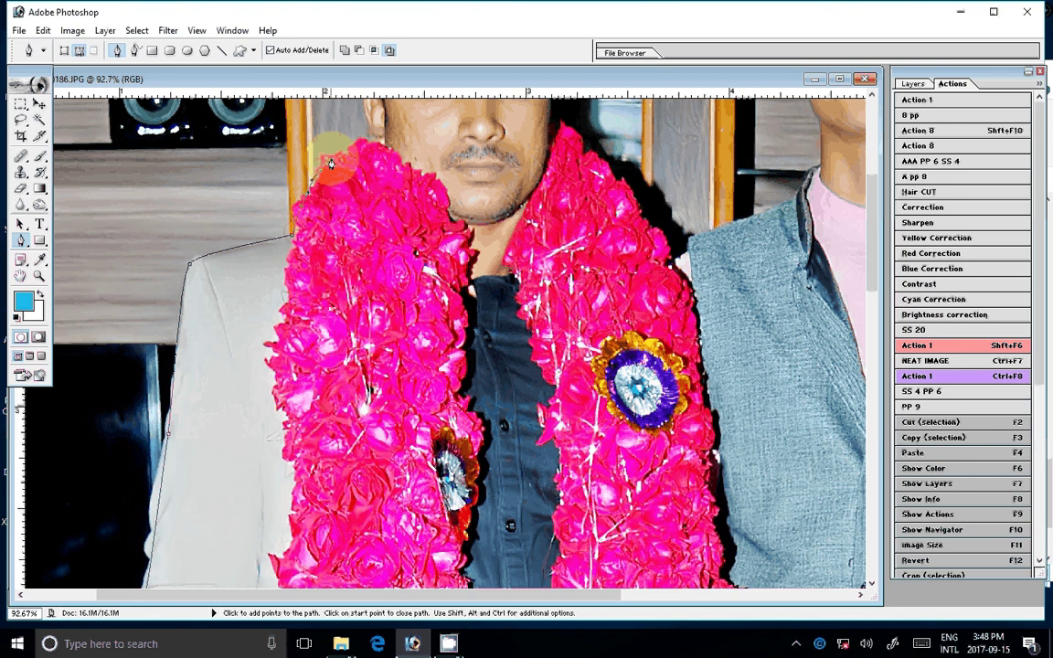
Trace around the first man's head and hair down to the garland top.
drag(330, 163, 317, 309)
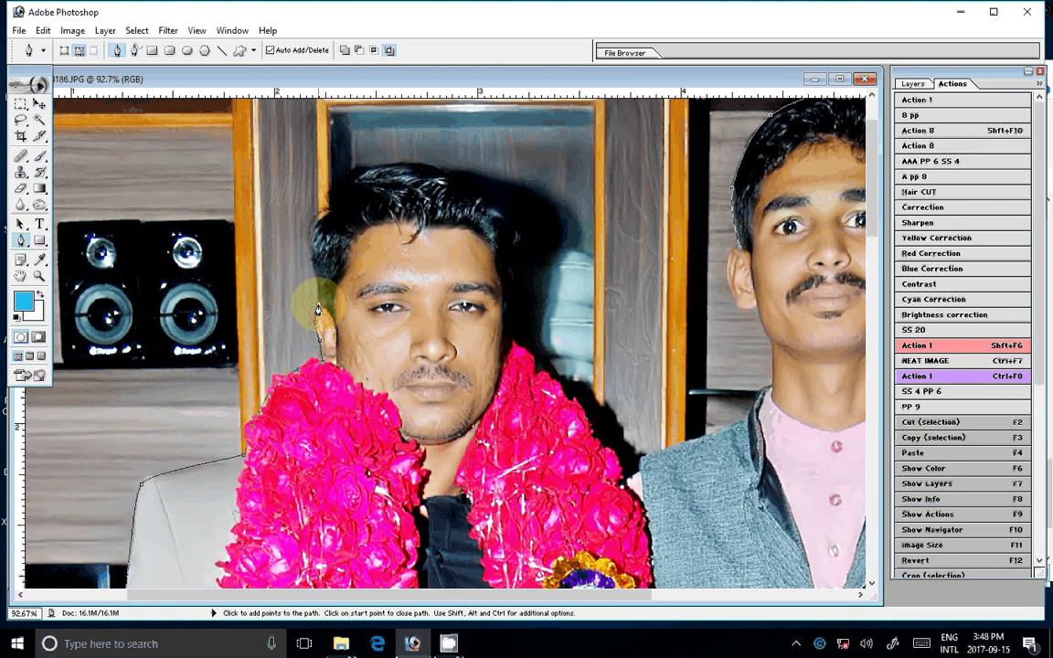
click(323, 220)
click(344, 185)
click(380, 167)
click(416, 167)
click(453, 168)
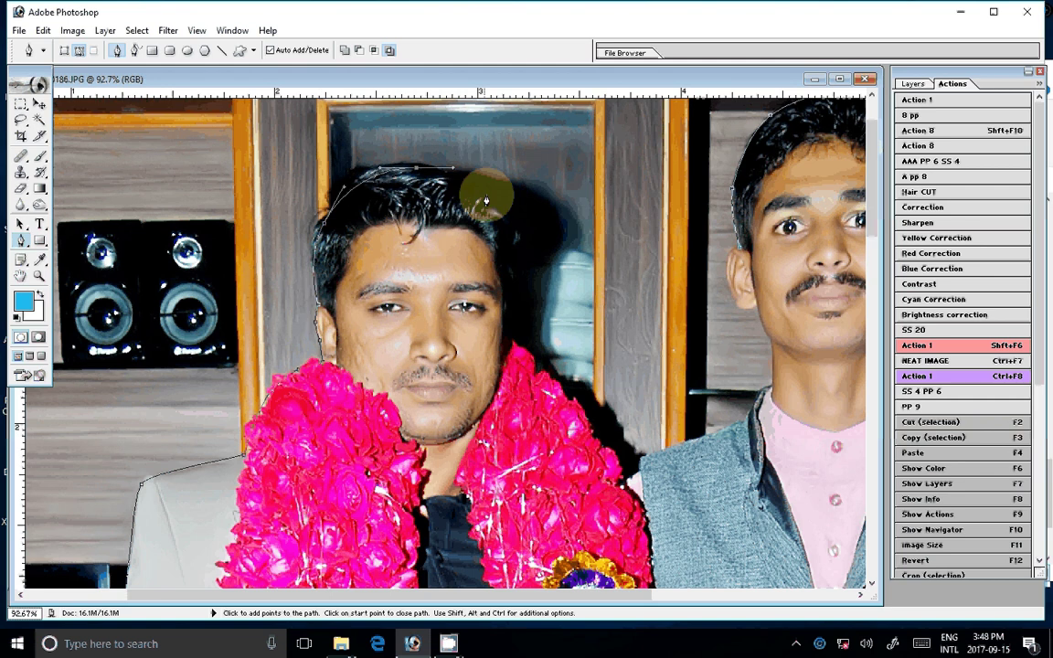
click(497, 203)
click(518, 262)
click(509, 311)
click(505, 358)
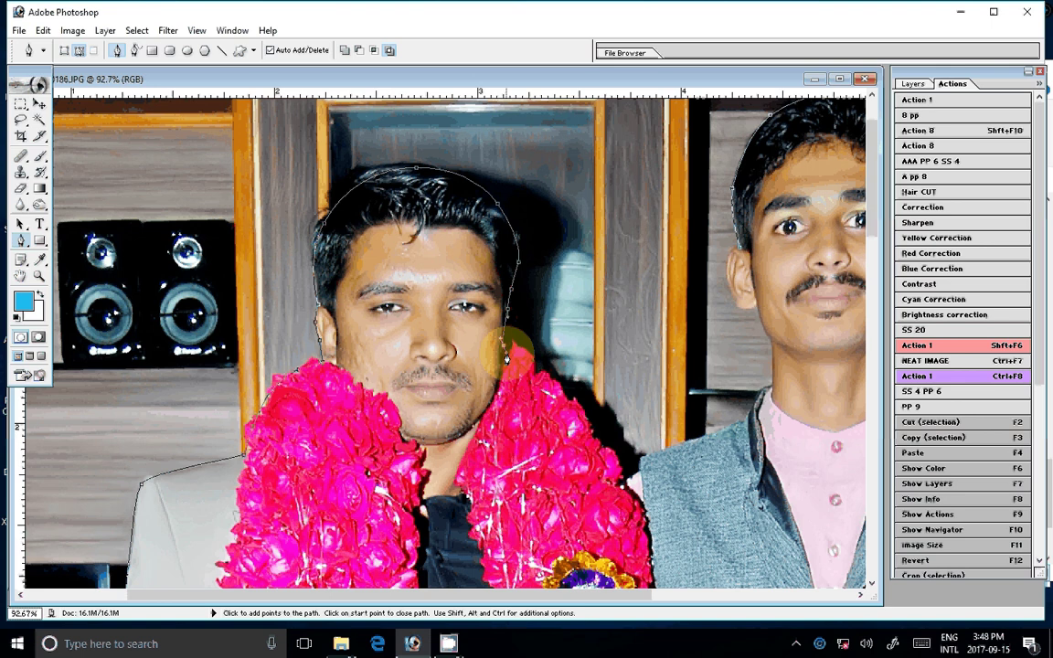
Trace down the garland's right edge and up the grey jacket to the second man's neck.
click(518, 345)
click(592, 429)
click(629, 498)
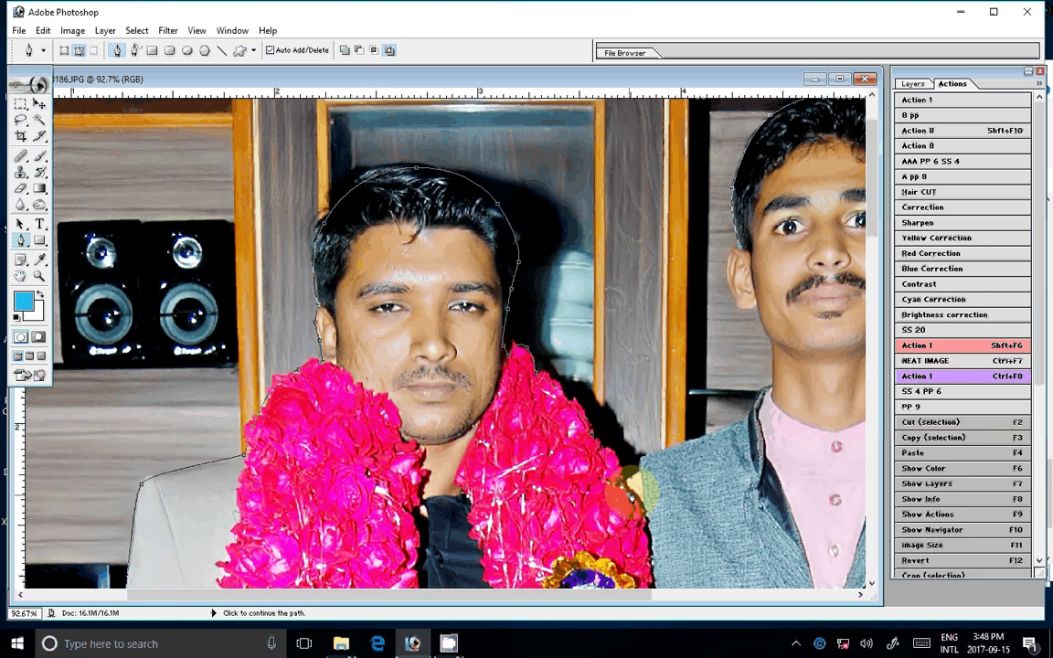
click(645, 463)
click(708, 437)
click(749, 413)
click(772, 391)
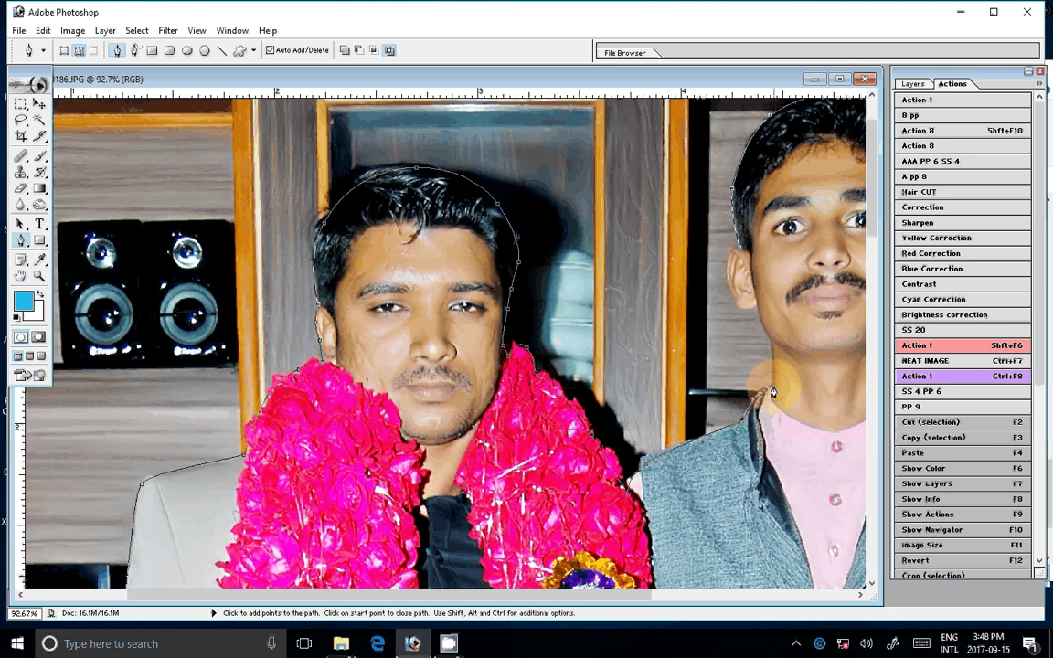
At 200% zoom, trace up the neck and around the ear, closing the path.
key(ctrl+plus)
key(ctrl+plus)
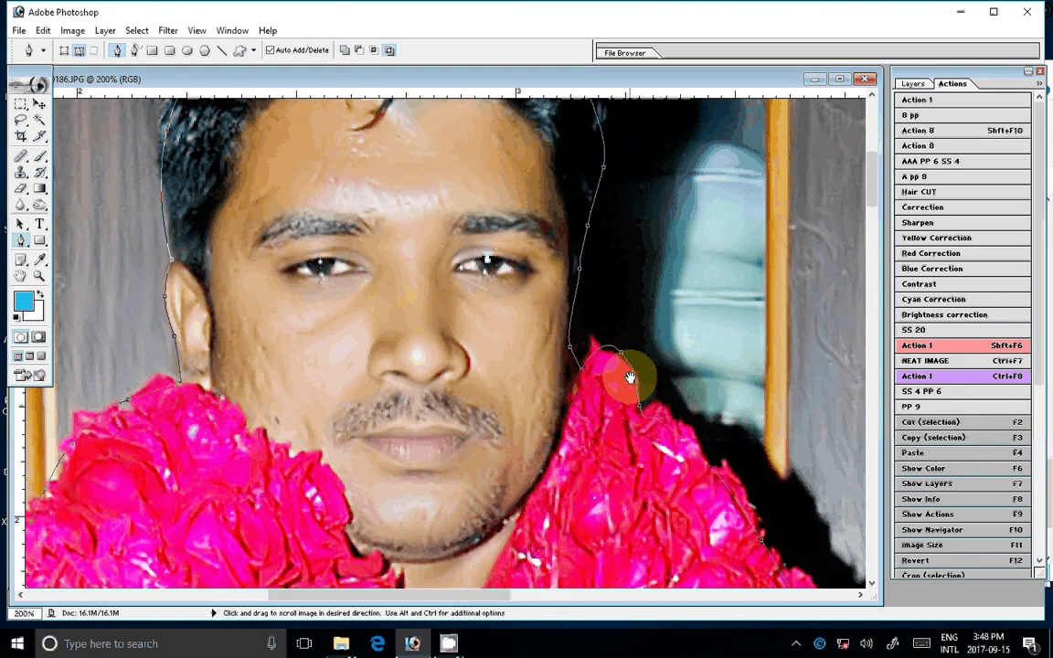
drag(630, 376, 210, 445)
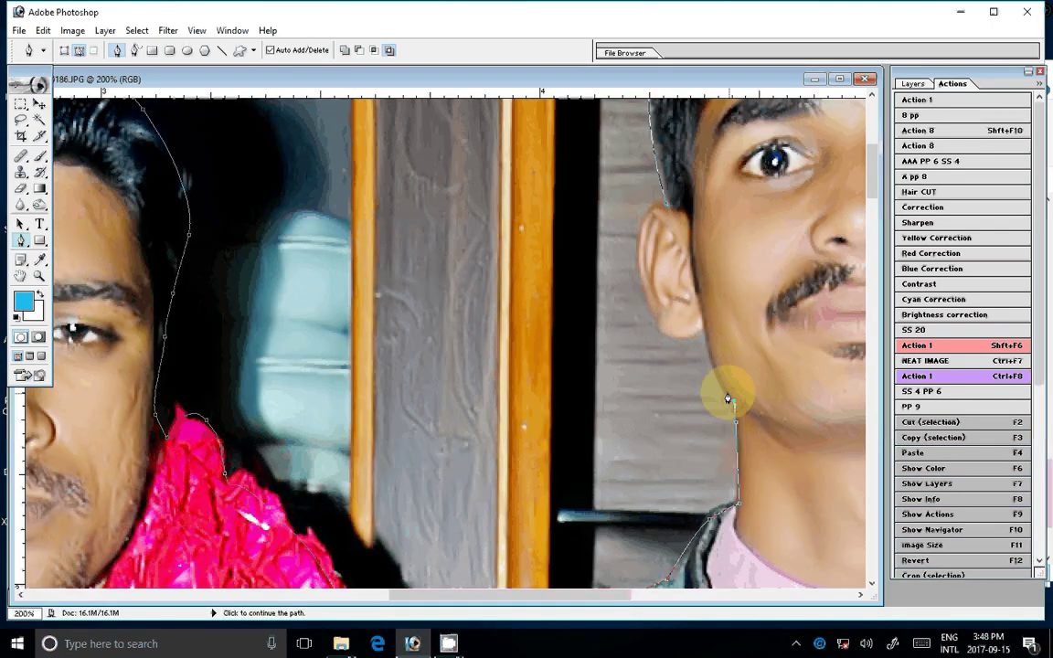
click(731, 399)
drag(706, 334, 667, 339)
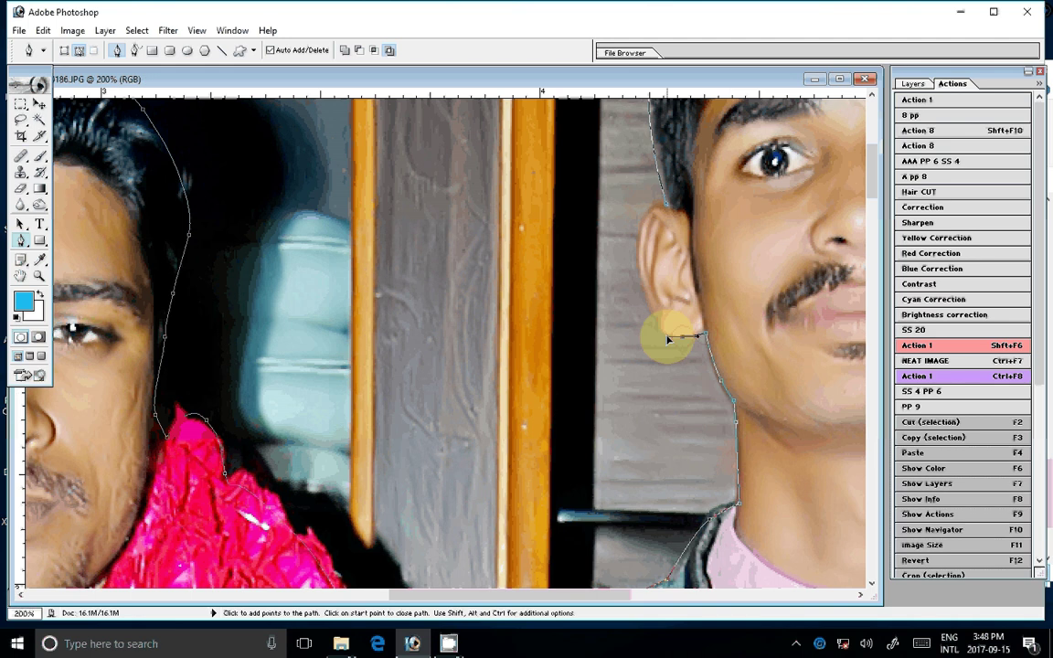
click(660, 325)
click(643, 284)
click(650, 224)
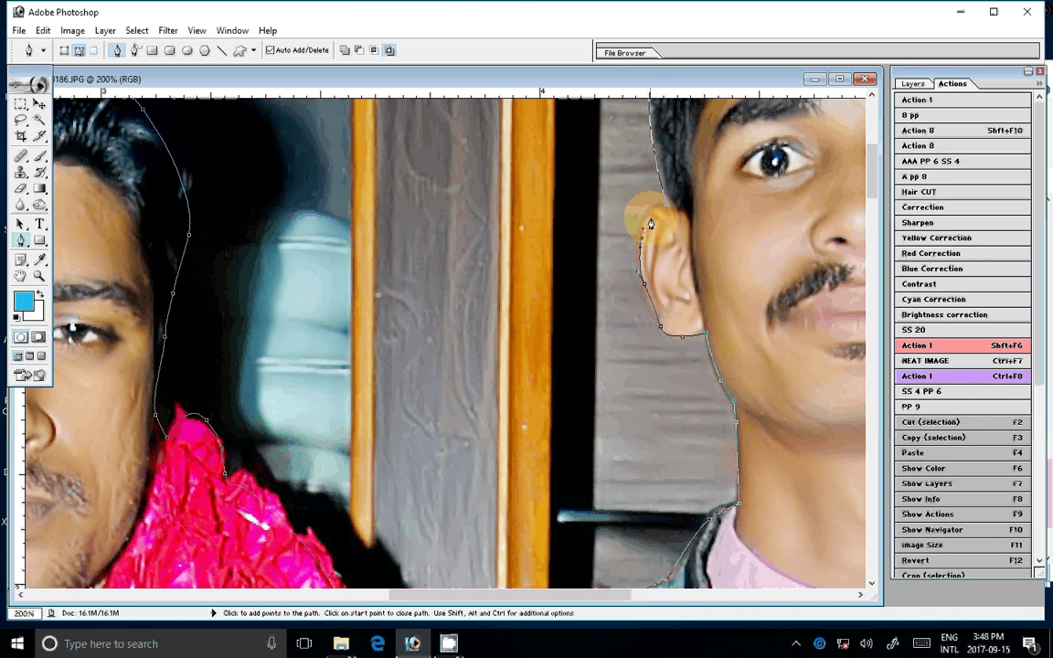
click(651, 224)
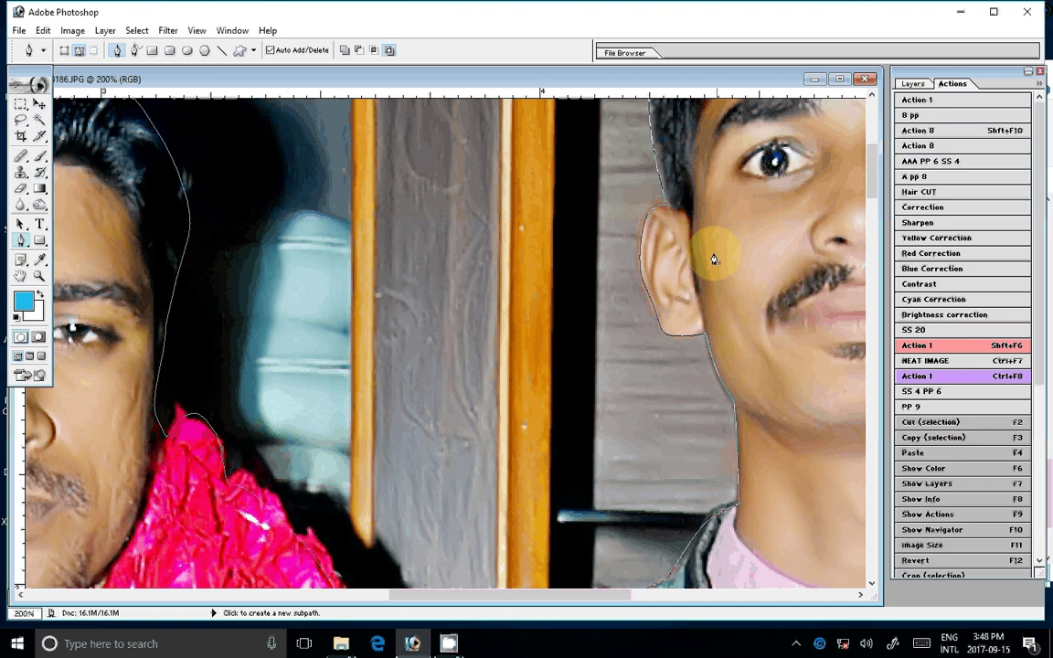
Load the closed path as a selection, copy it to Layer 1, and fit on screen.
key(ctrl+Return)
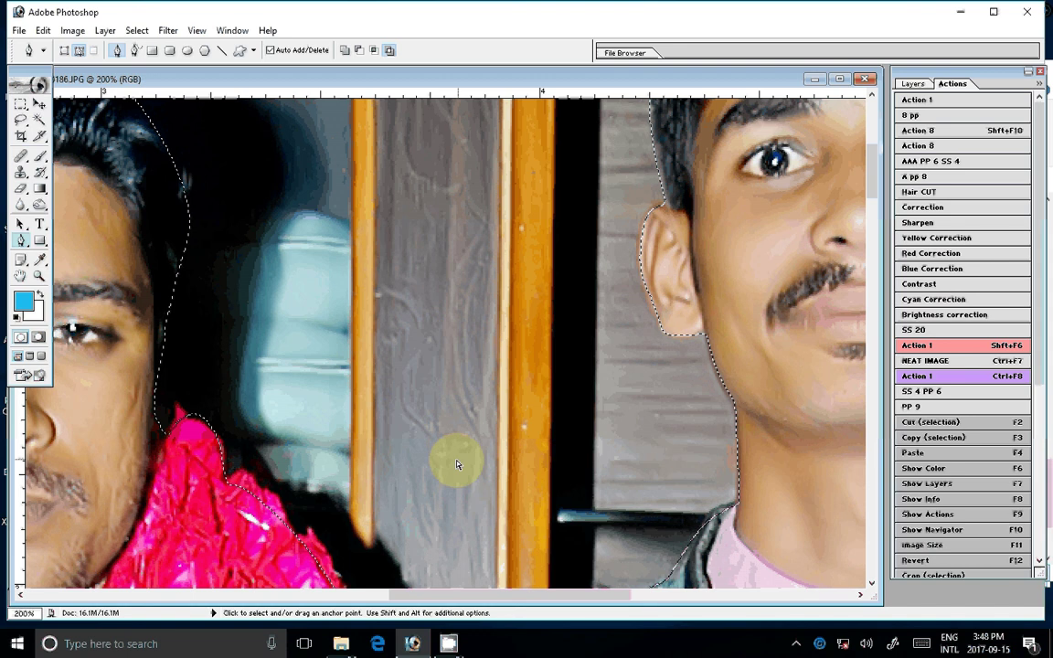
key(ctrl+j)
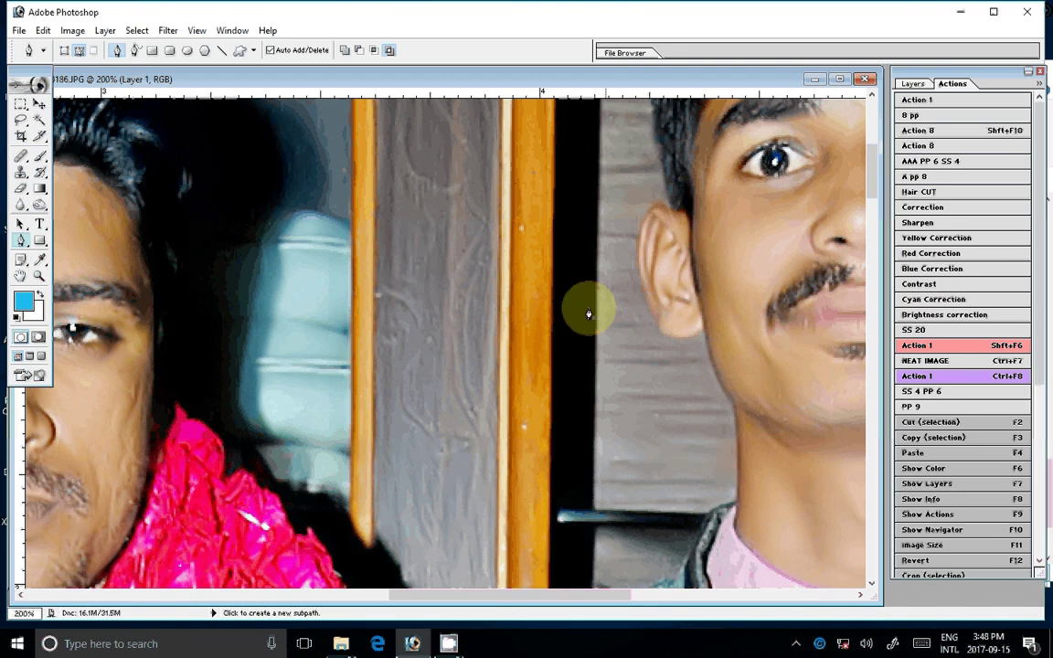
key(z)
key(ctrl+0)
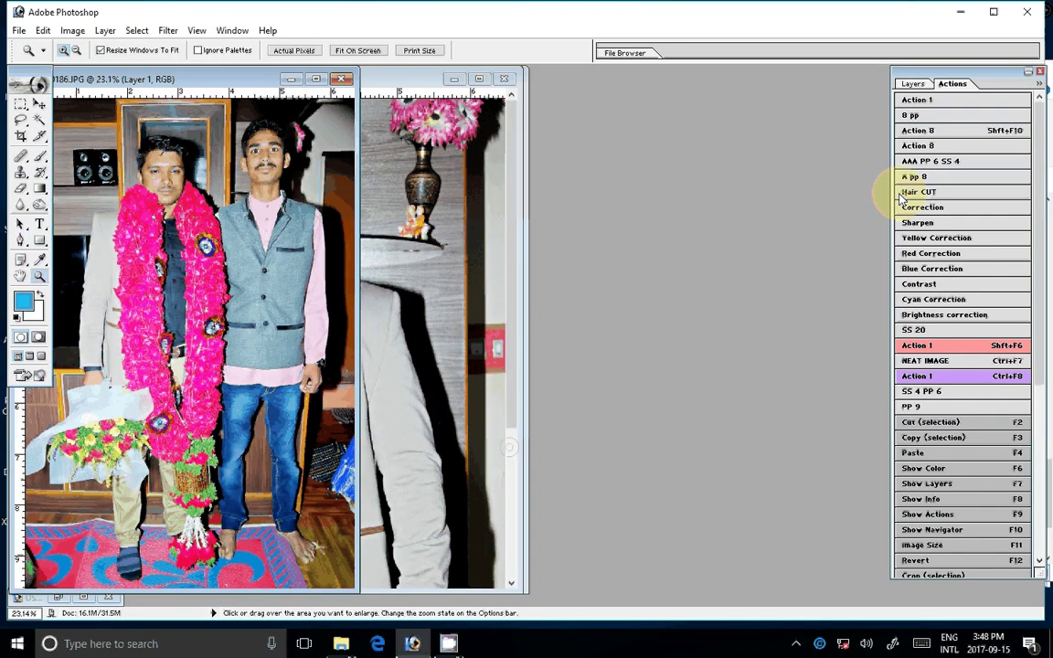
Hide the Background layer, zoom on the bouquet, and start a pen path along its edge.
key(F7)
click(900, 166)
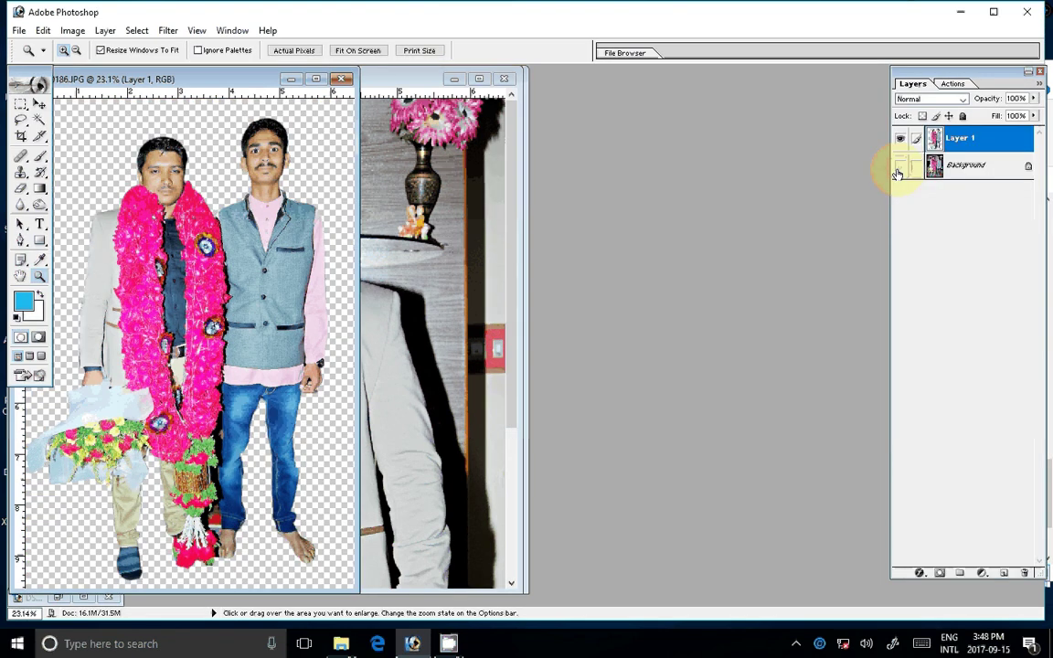
drag(171, 425, 279, 489)
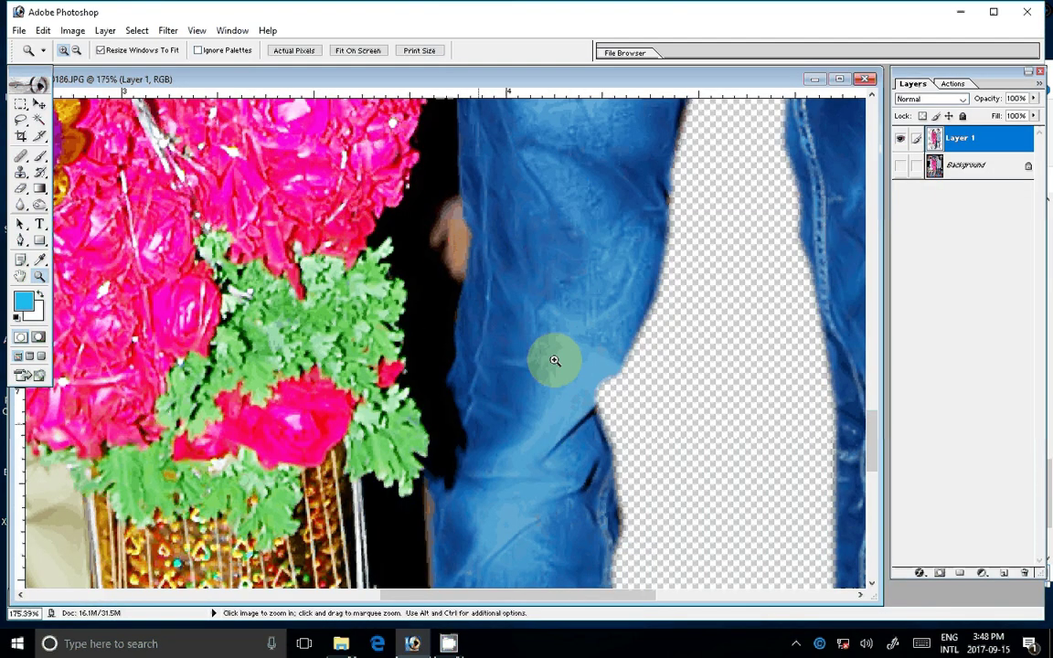
key(p)
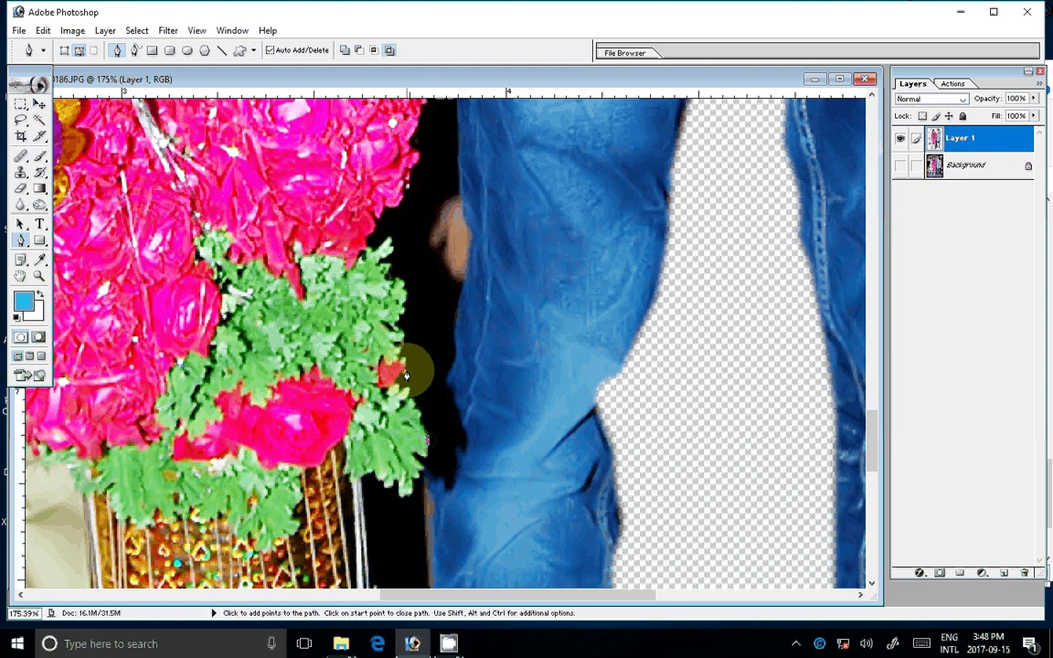
click(400, 266)
click(367, 245)
click(383, 200)
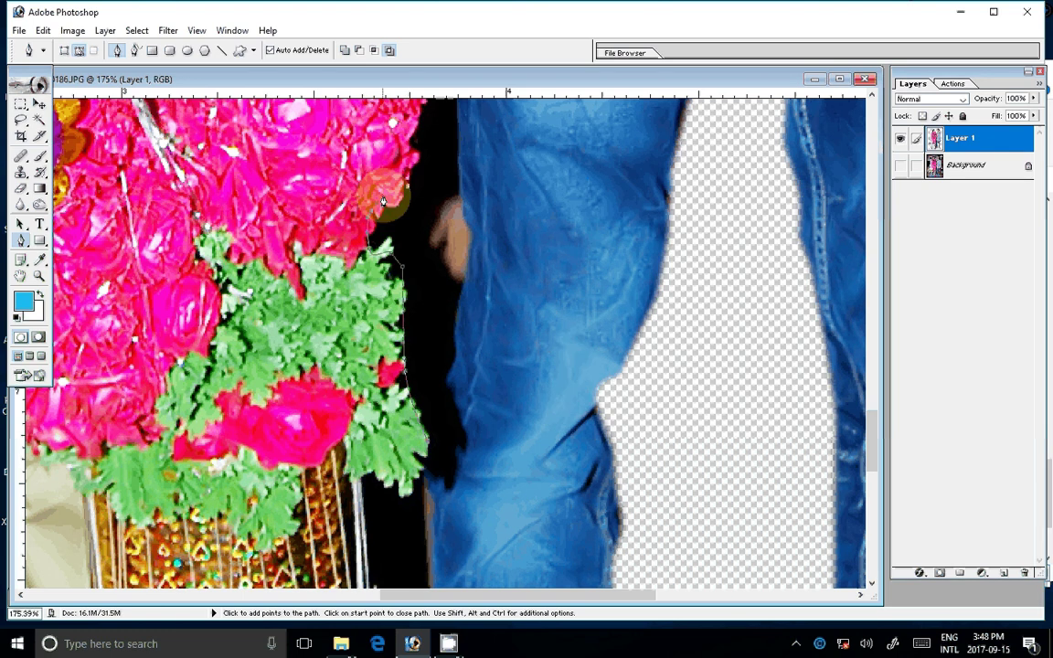
Continue the path down the jeans edge to the hem and foot.
scroll(383, 200, up, 5)
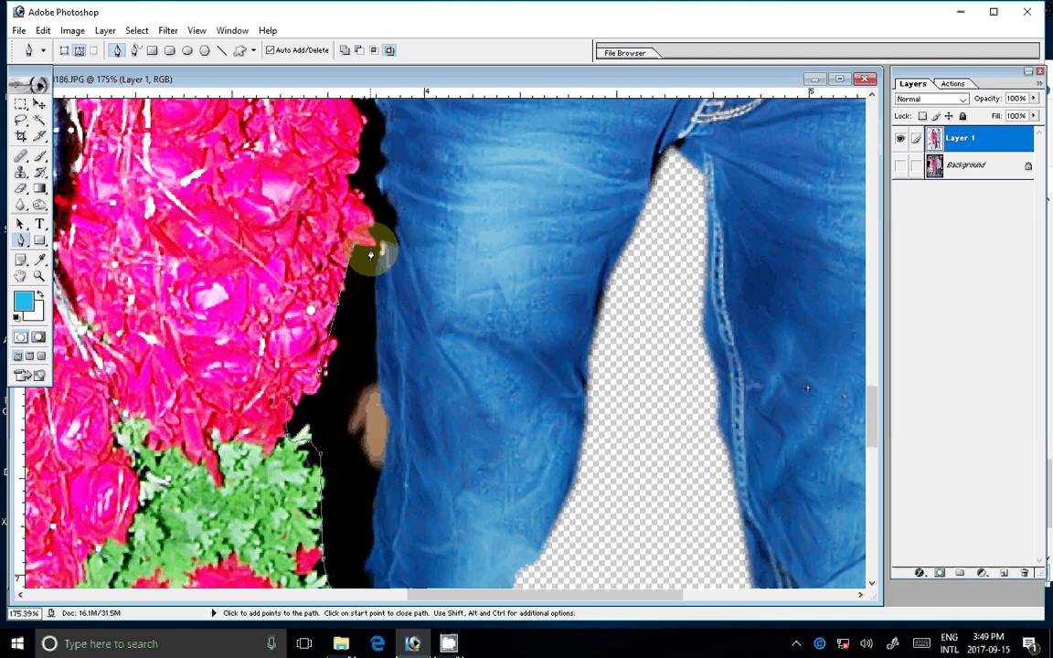
click(372, 371)
click(388, 421)
click(382, 460)
click(372, 530)
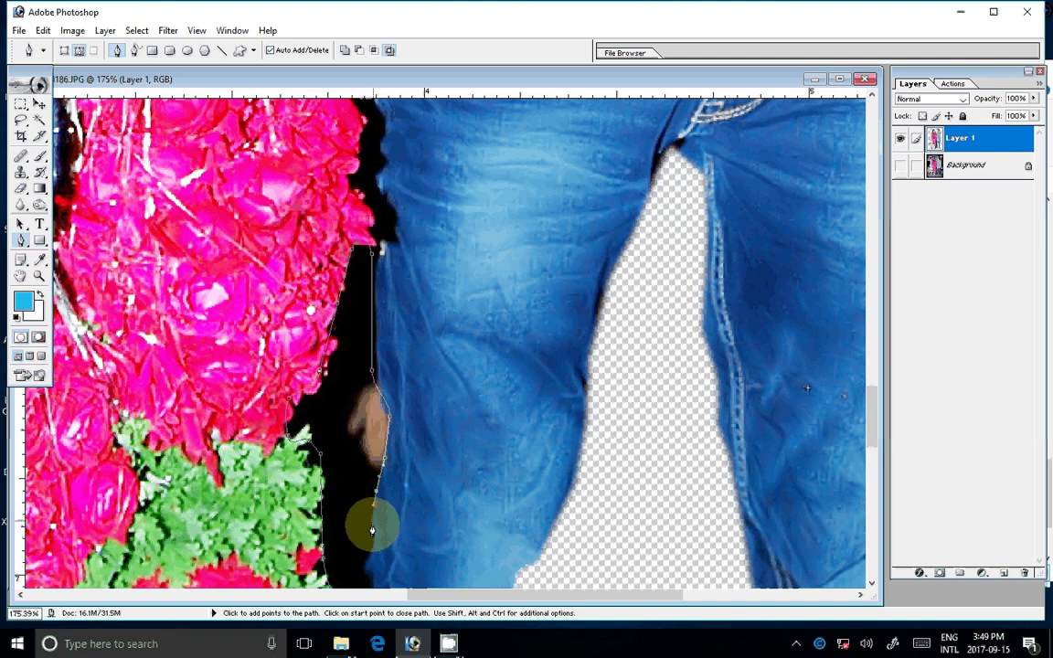
drag(372, 530, 372, 234)
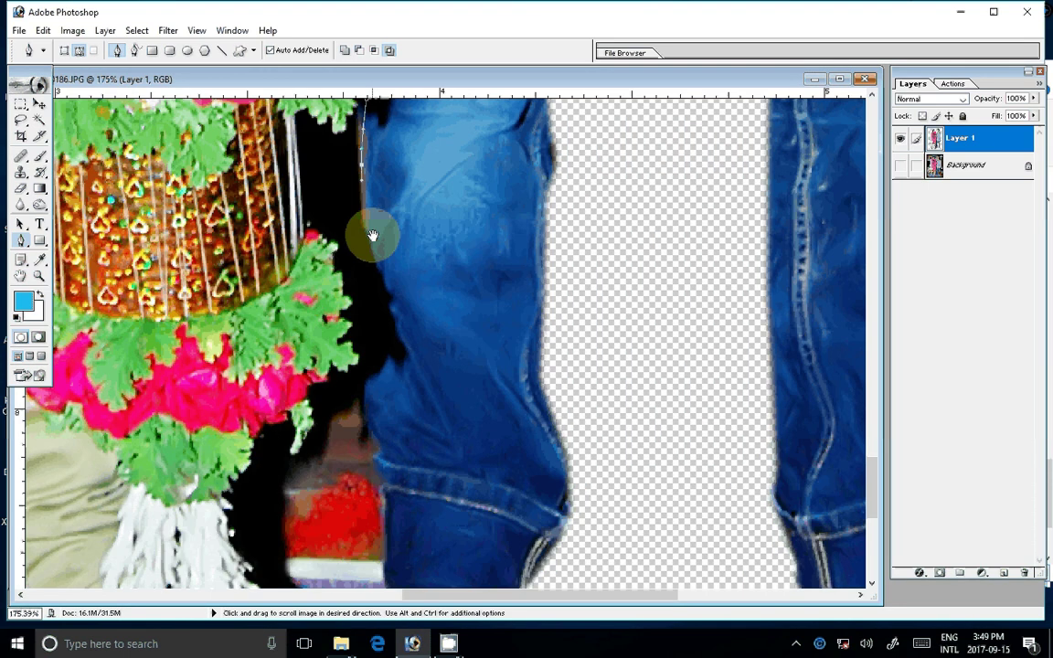
drag(378, 545, 388, 307)
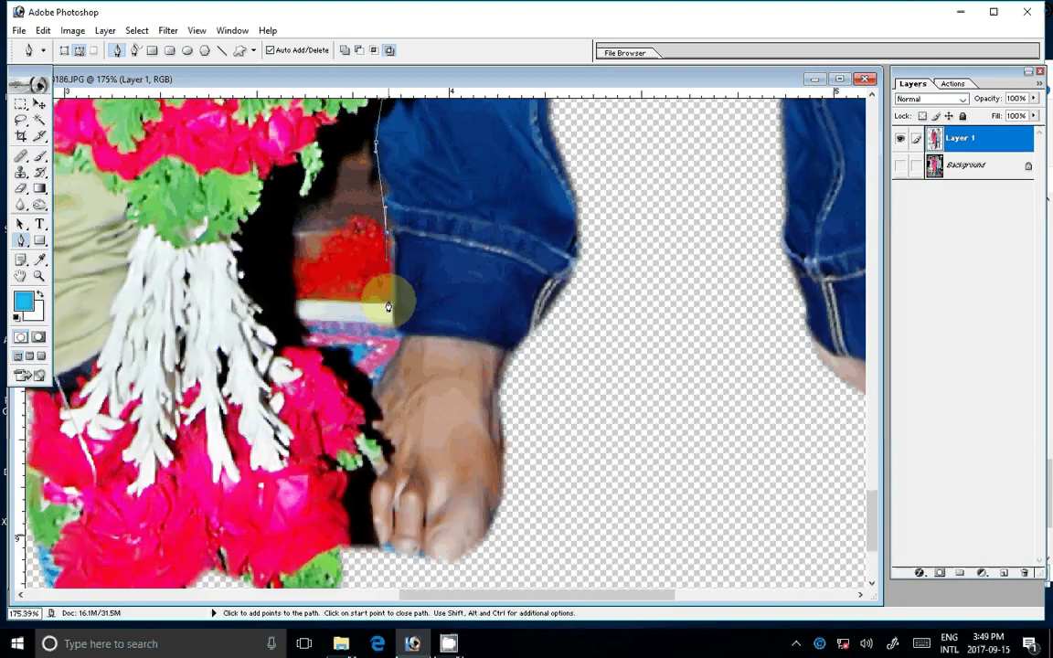
click(396, 329)
click(370, 409)
Trace back up the black gap beside the bouquet to the basket edge.
click(269, 346)
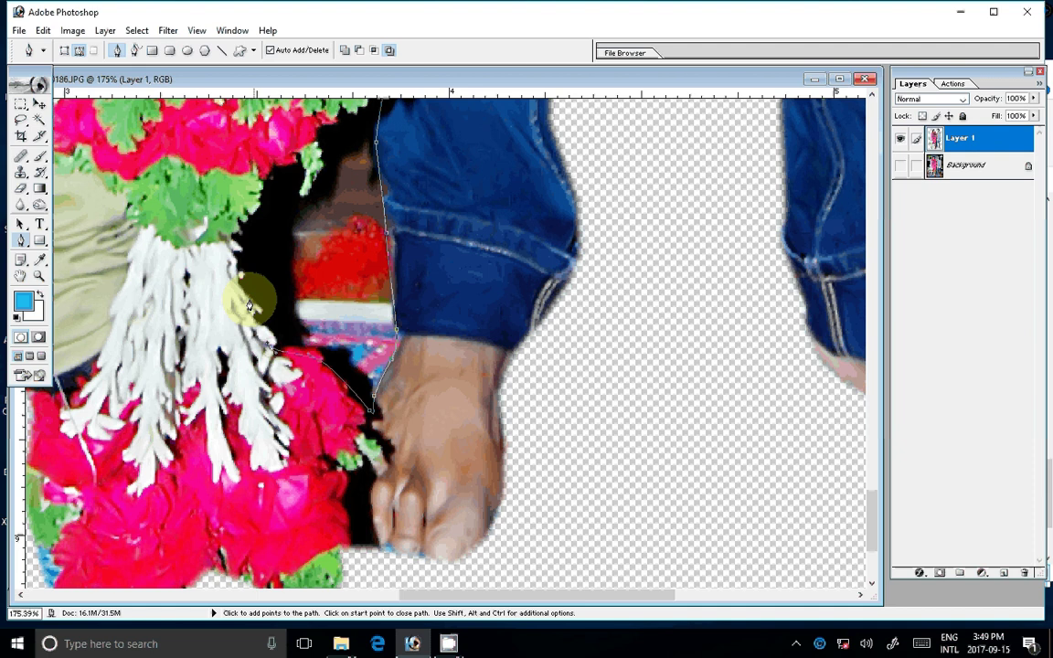
click(242, 282)
mouse_move(307, 186)
mouse_down()
mouse_move(321, 167)
mouse_move(243, 293)
mouse_up()
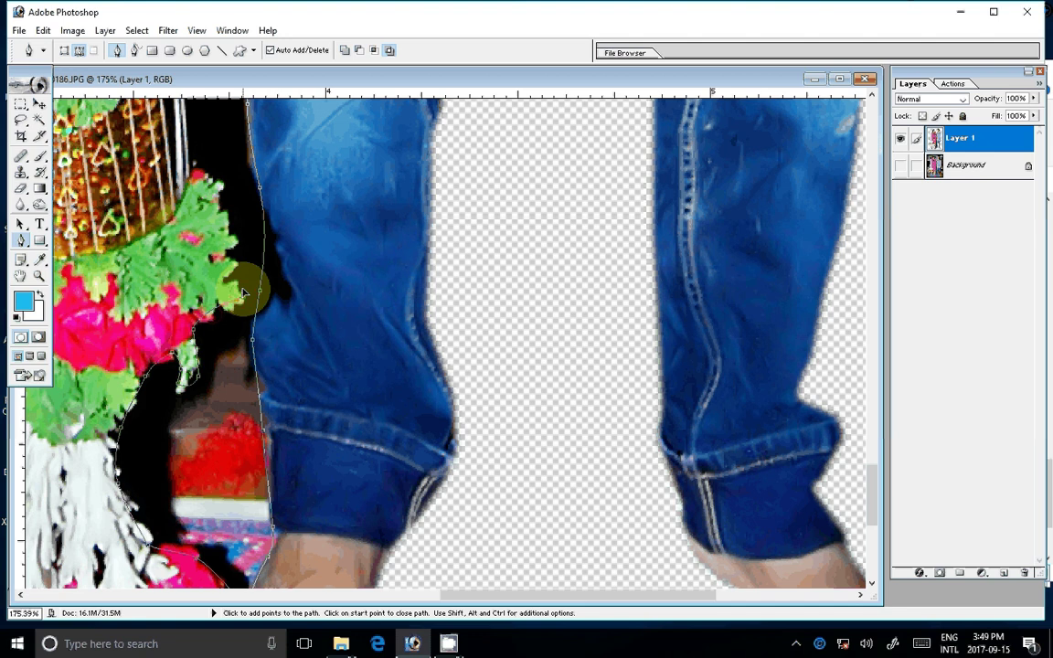
drag(243, 293, 168, 394)
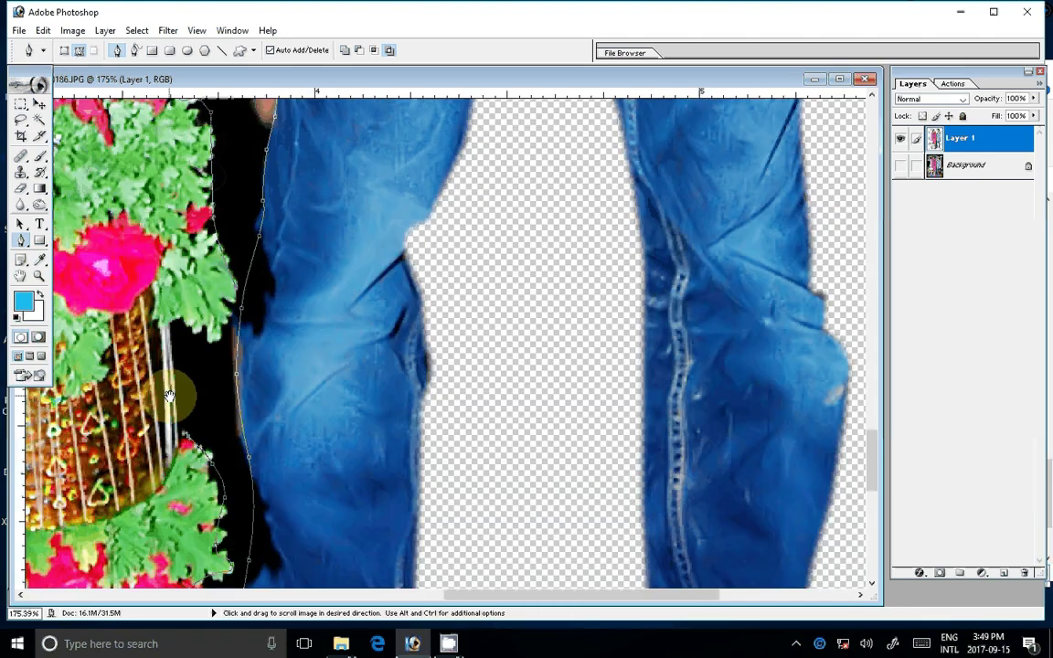
click(229, 300)
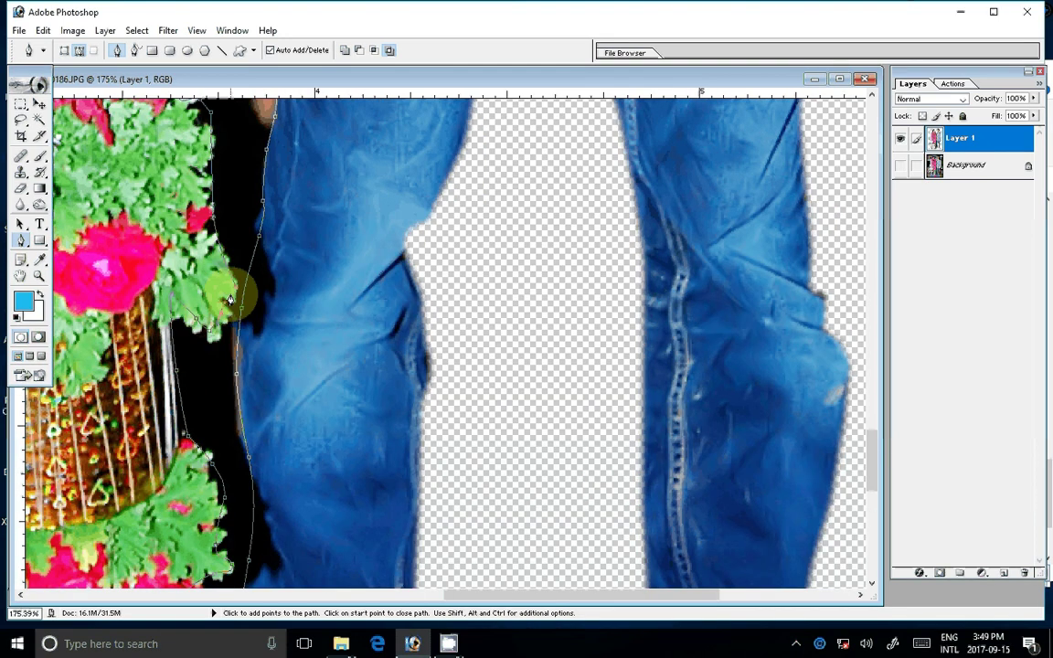
Make a selection from the path, delete the black area, deselect, and fit the cutout in view.
right_click(230, 300)
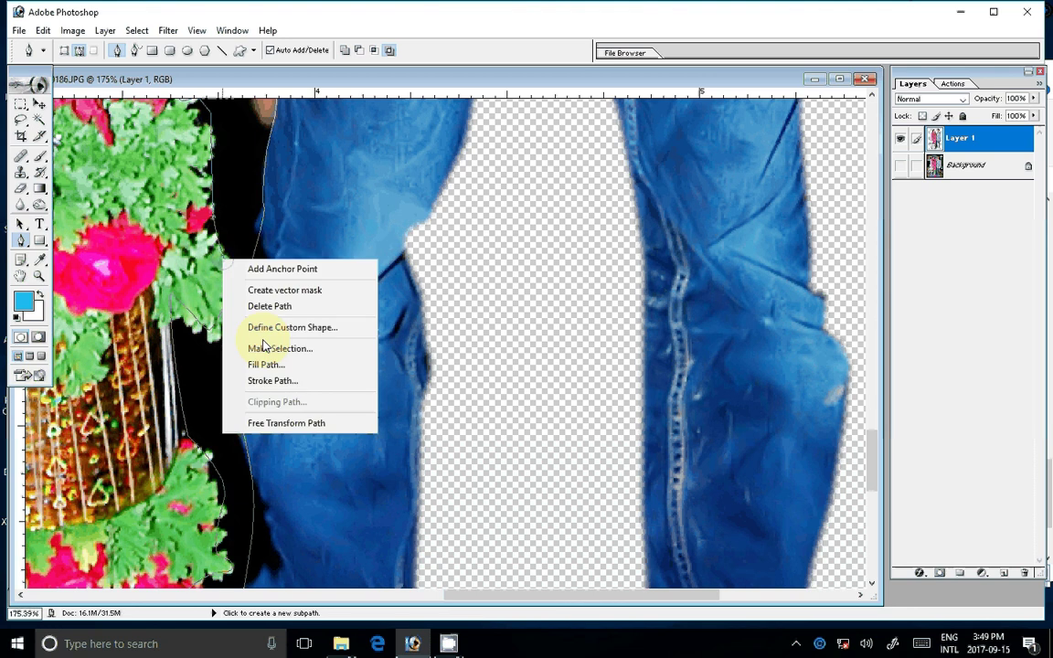
click(263, 348)
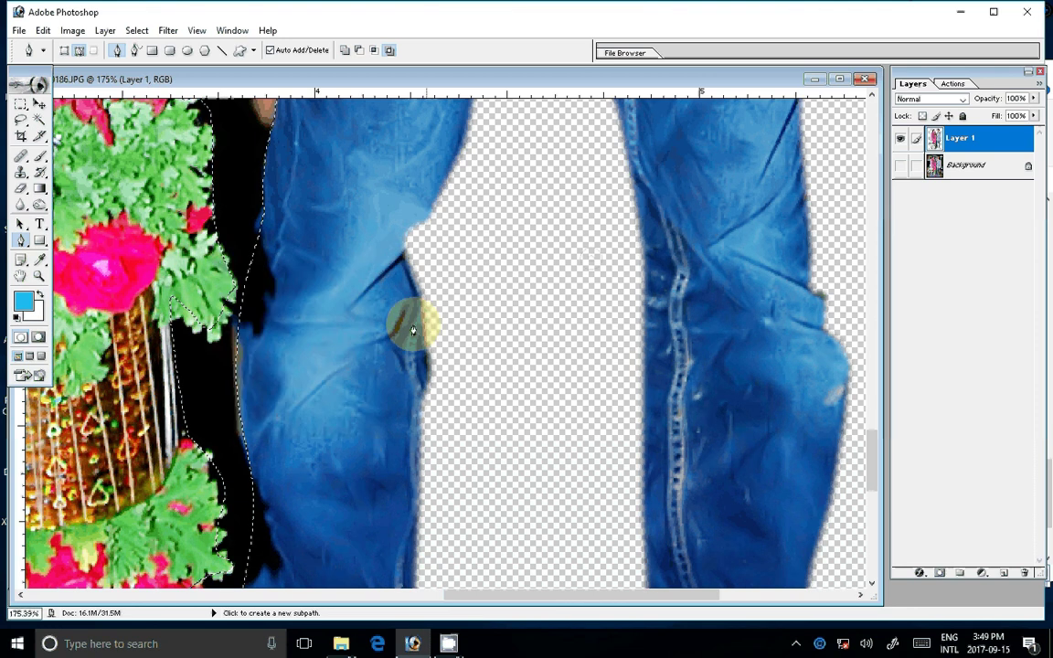
key(Delete)
key(ctrl+d)
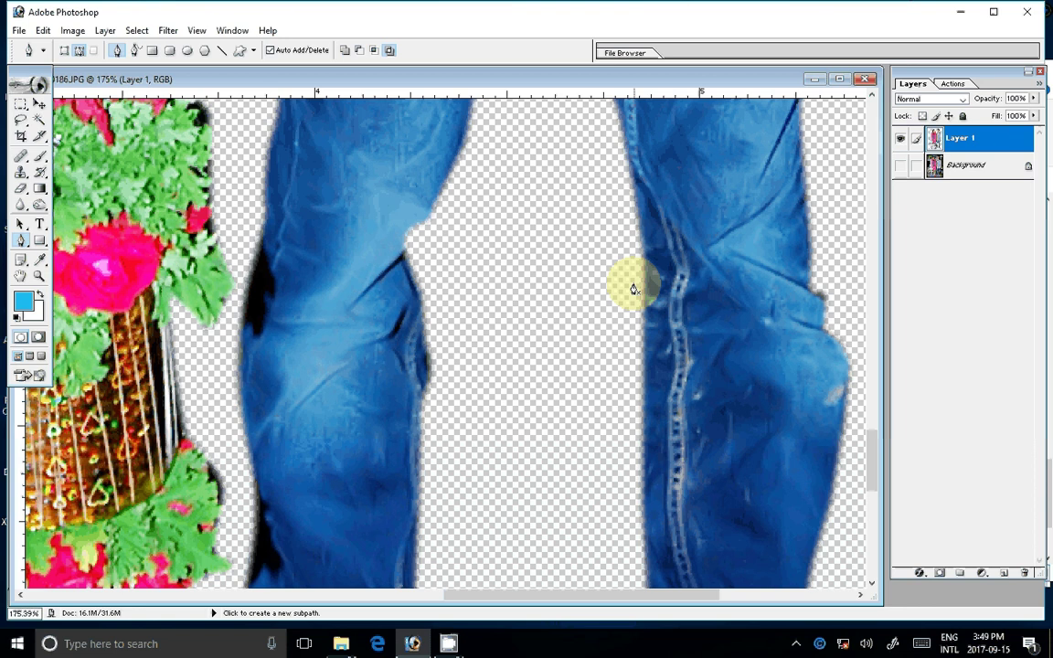
key(z)
key(ctrl+0)
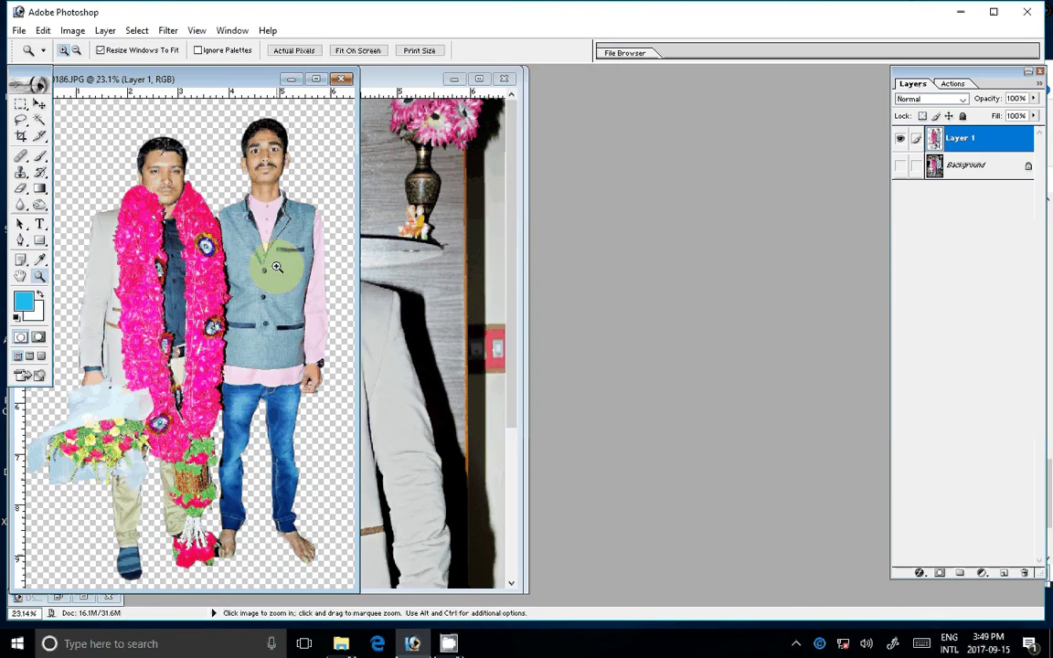
Minimize 0191.JPG and open the 008.psd banner from the 205 folder in Explorer.
key(v)
key(ctrl+Tab)
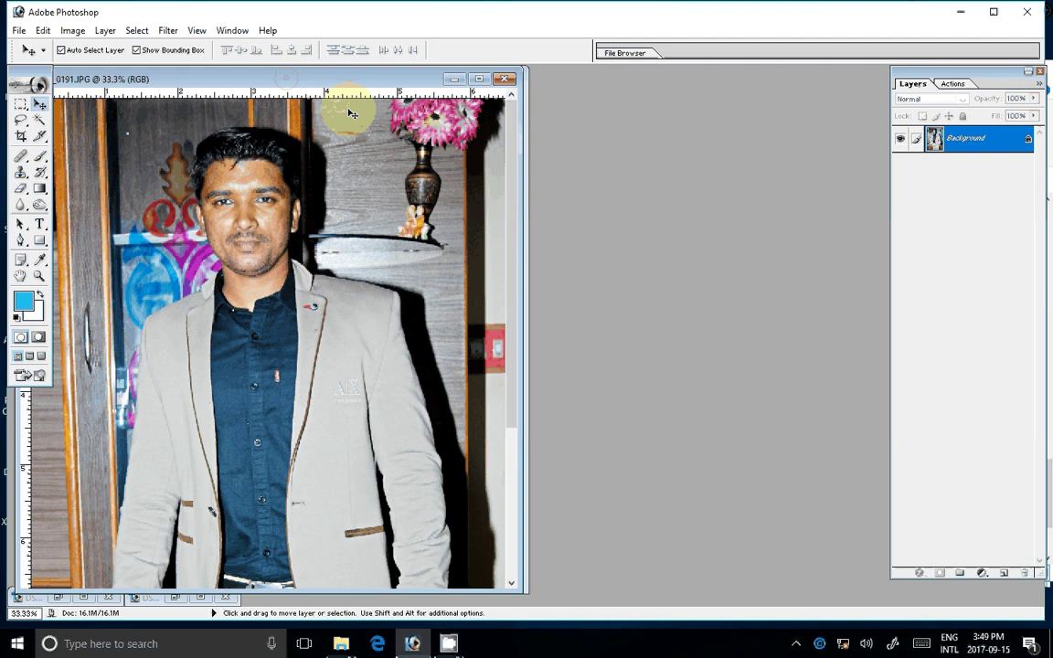
click(454, 79)
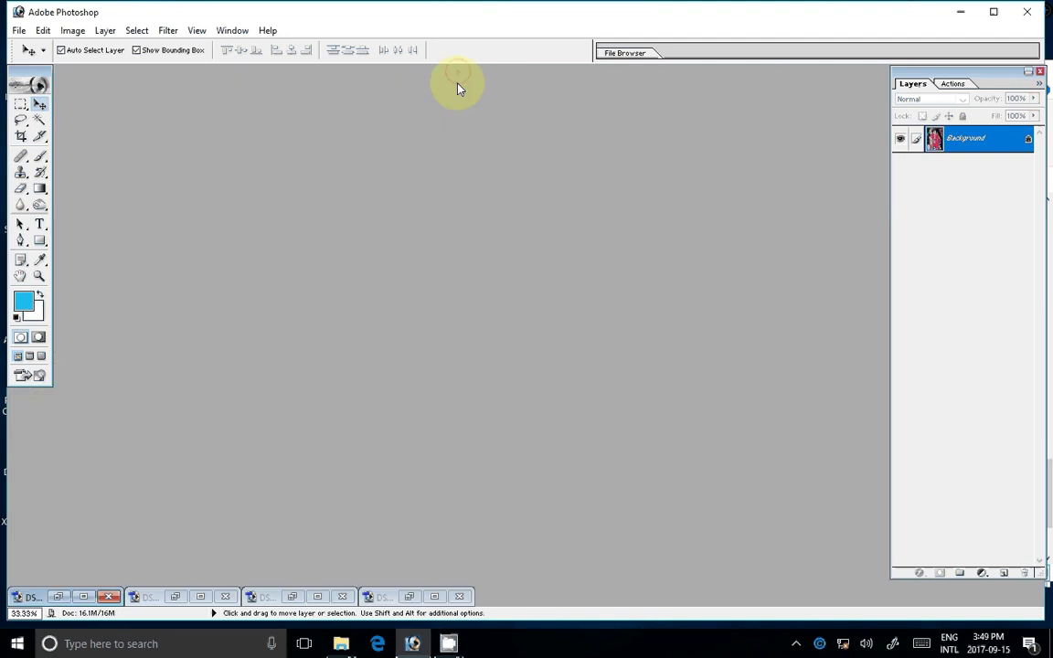
click(340, 643)
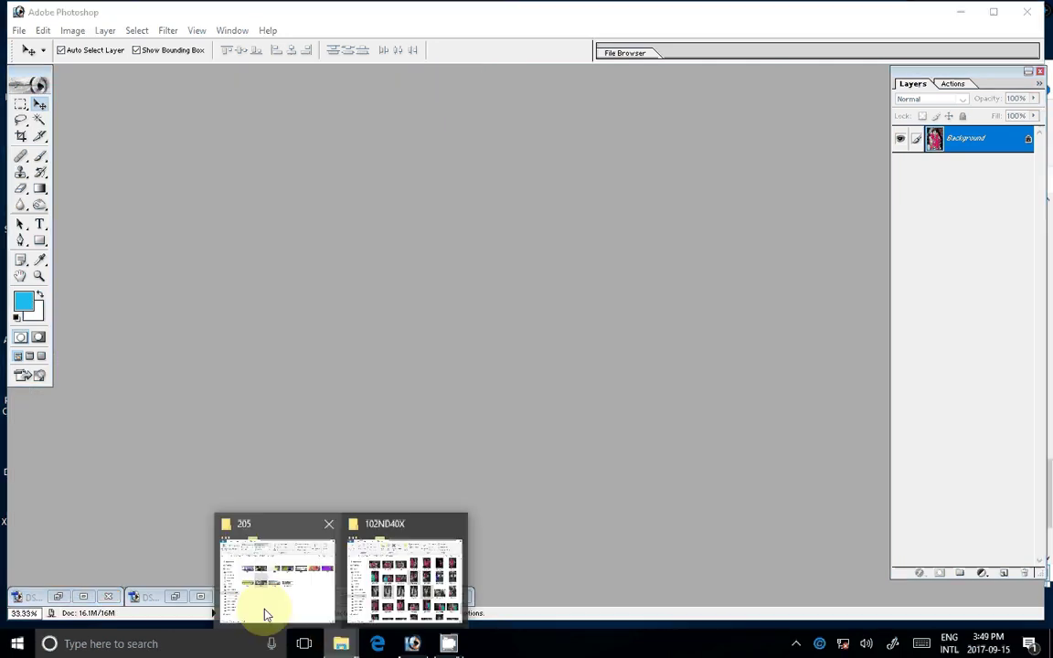
mouse_move(404, 571)
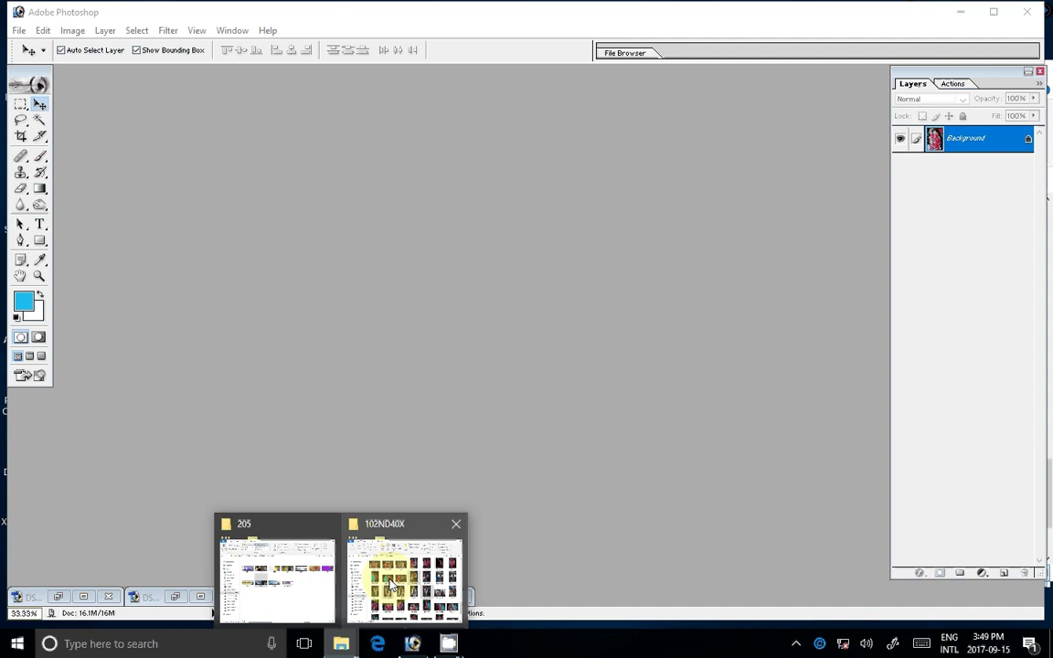
click(276, 571)
double_click(627, 342)
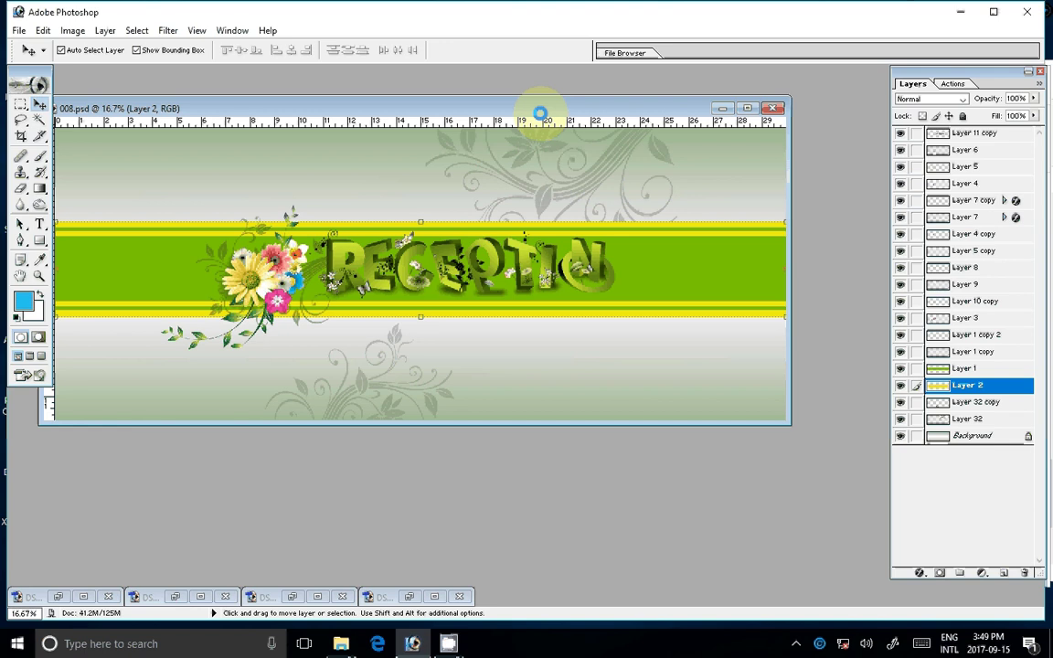
Delete the Layer 11 copy RECEPTION text layer and flatten 008.psd into one Background.
drag(540, 113, 597, 138)
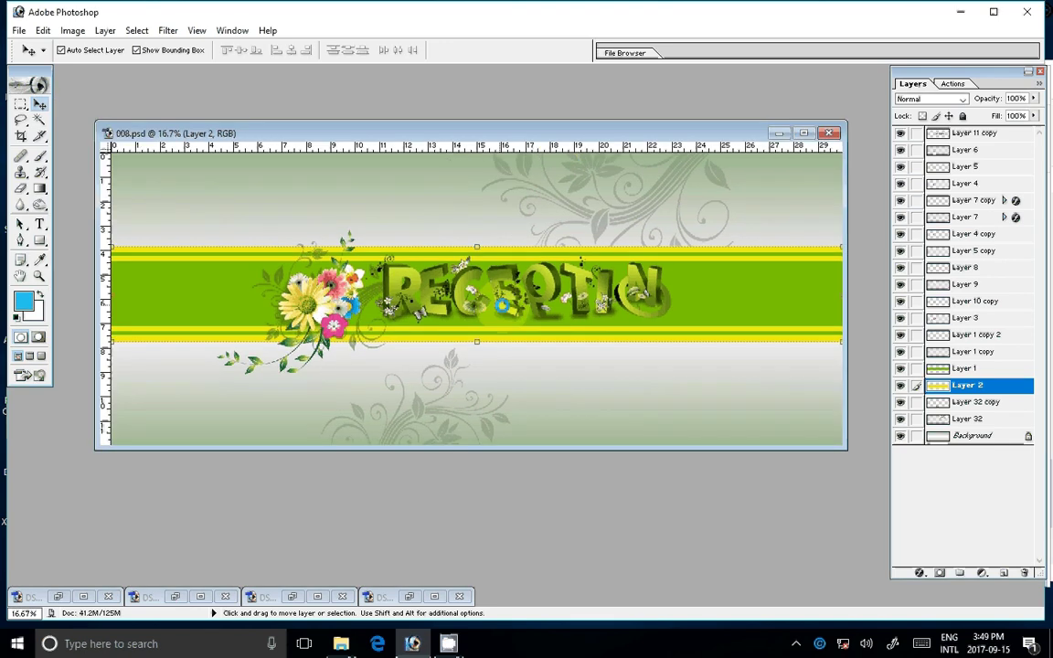
click(942, 368)
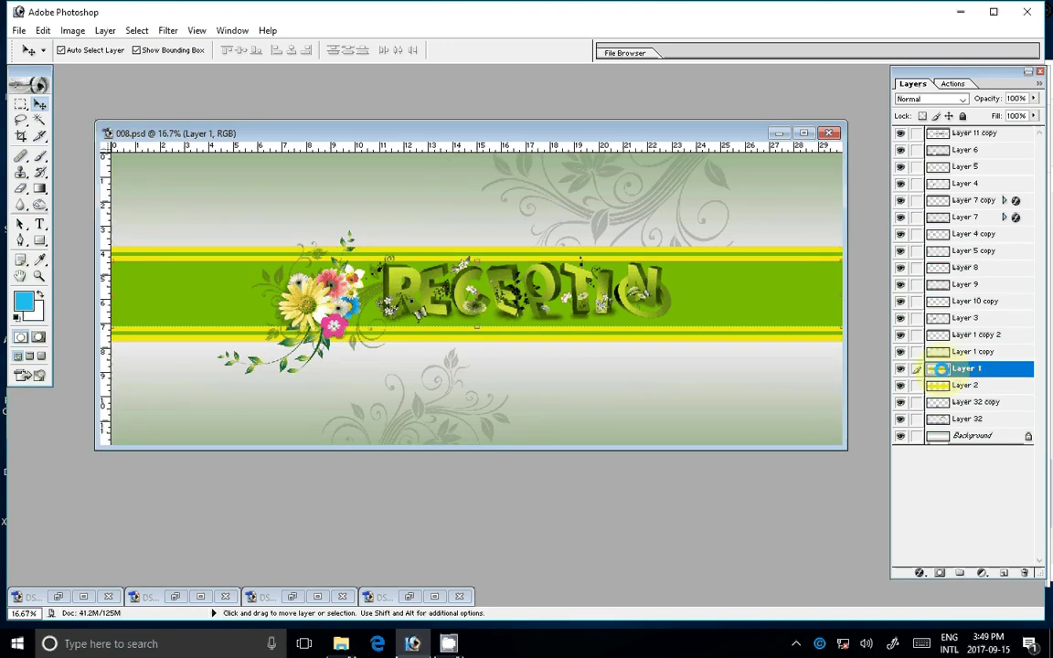
key(ctrl+0)
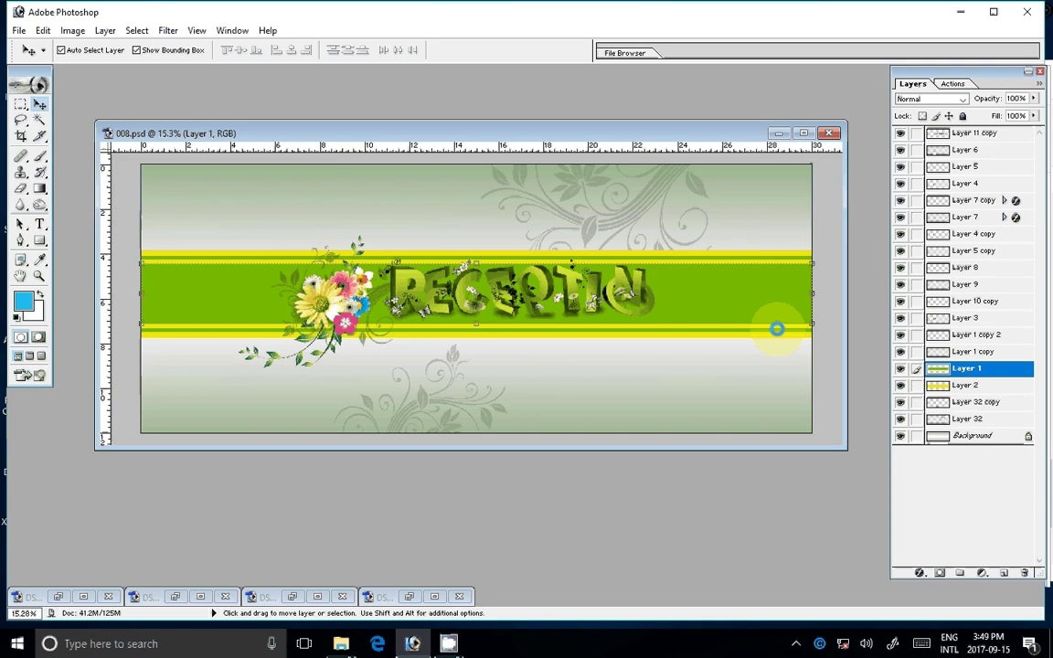
drag(532, 292, 567, 297)
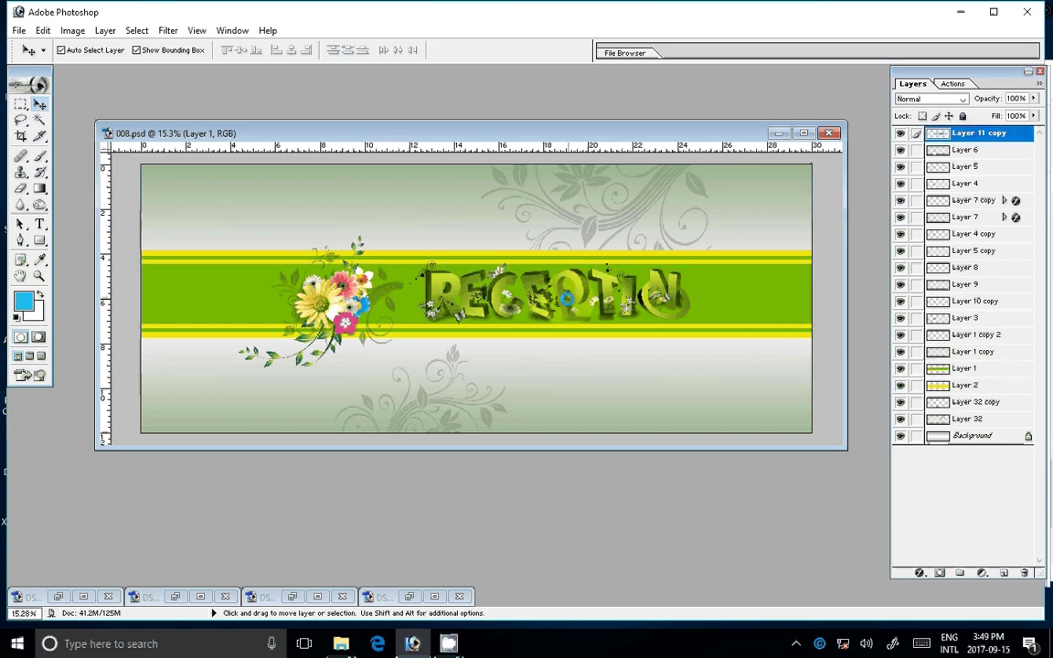
click(1024, 572)
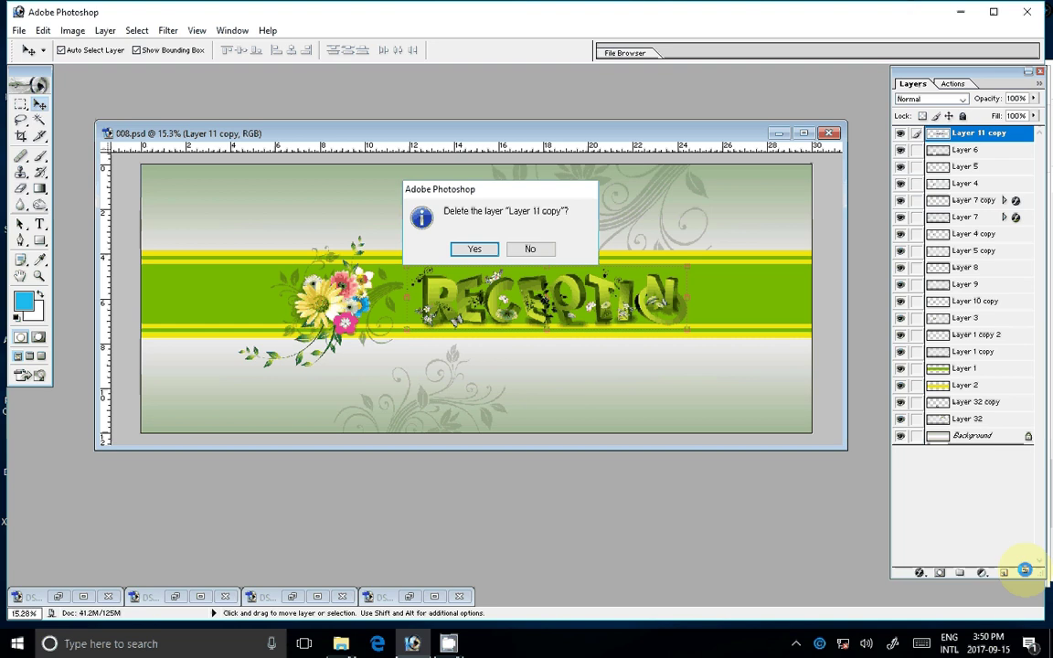
key(Return)
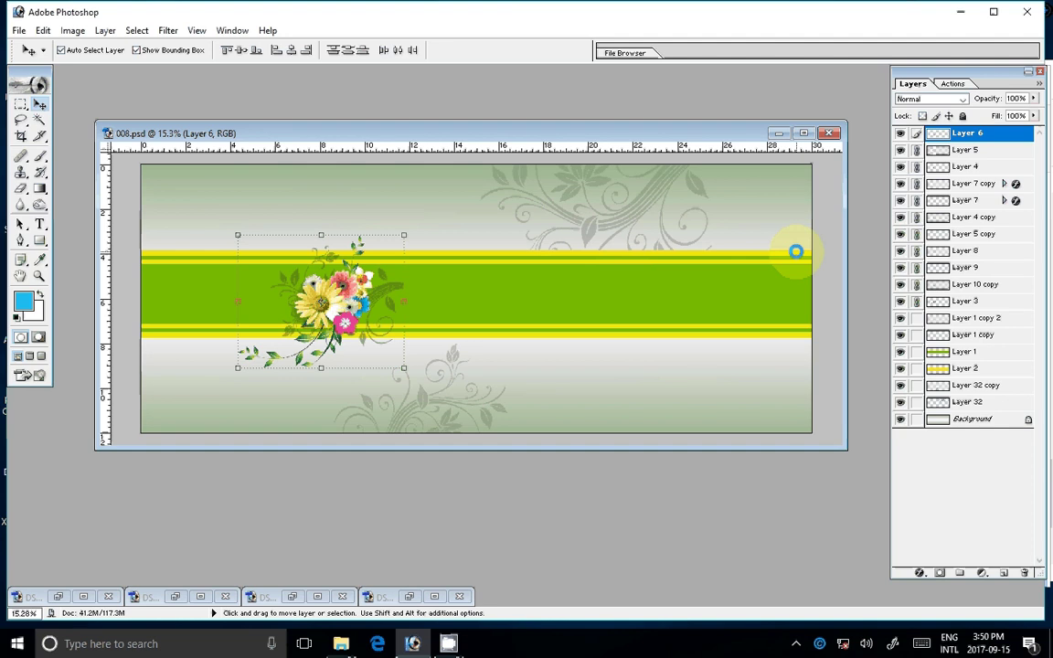
key(ctrl+shift+e)
Change the banner's Image Size resolution from 200 to 300 pixels/inch.
right_click(664, 135)
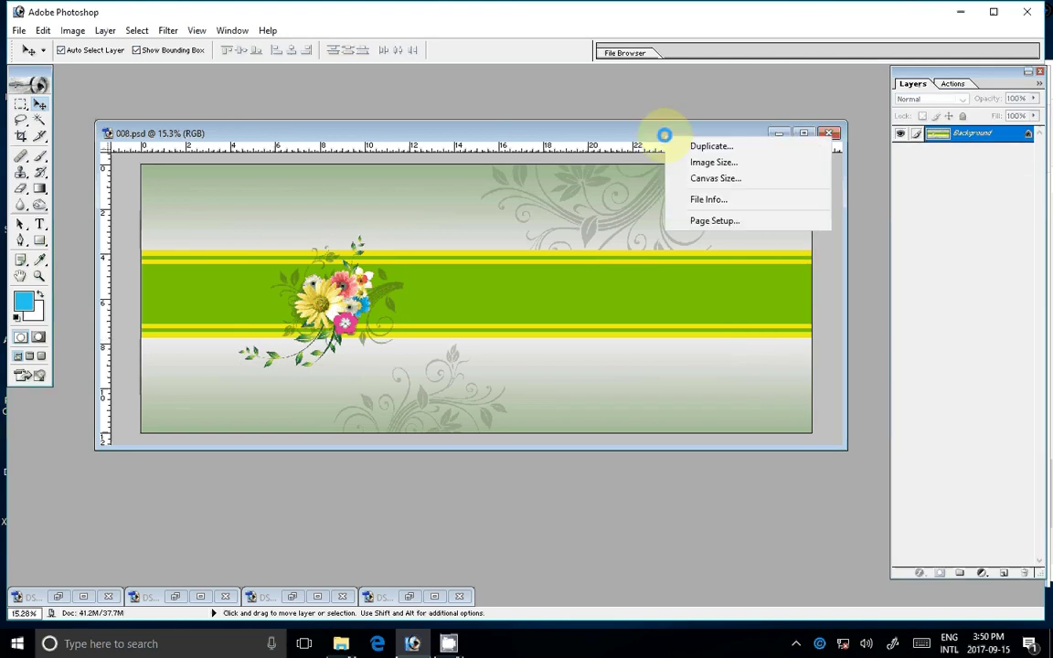
click(713, 162)
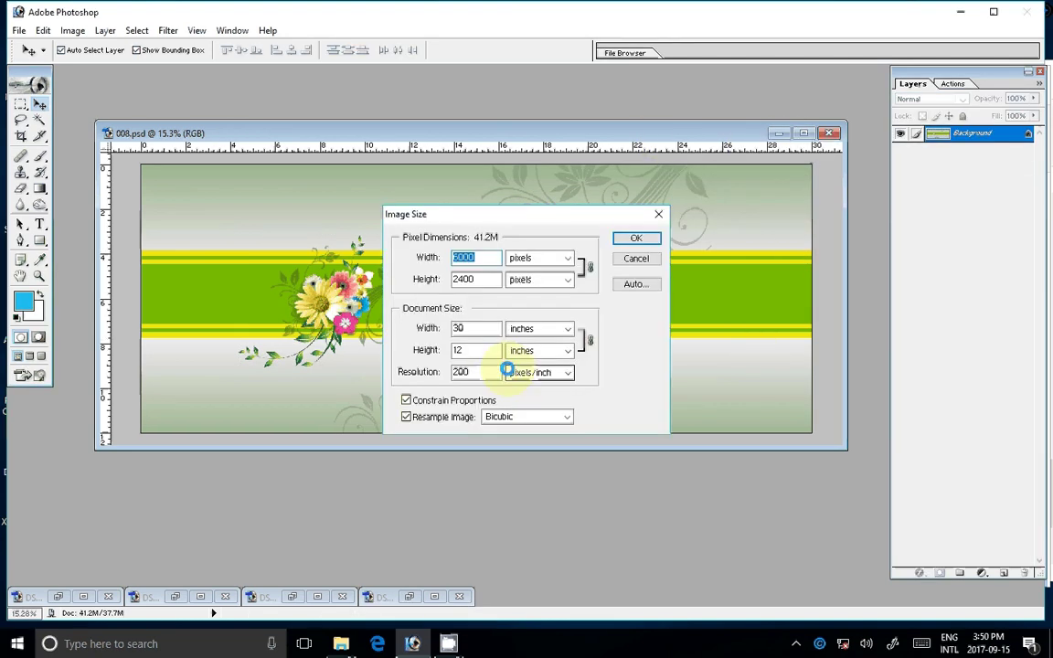
key(BackSpace)
key(BackSpace)
key(BackSpace)
text(3)
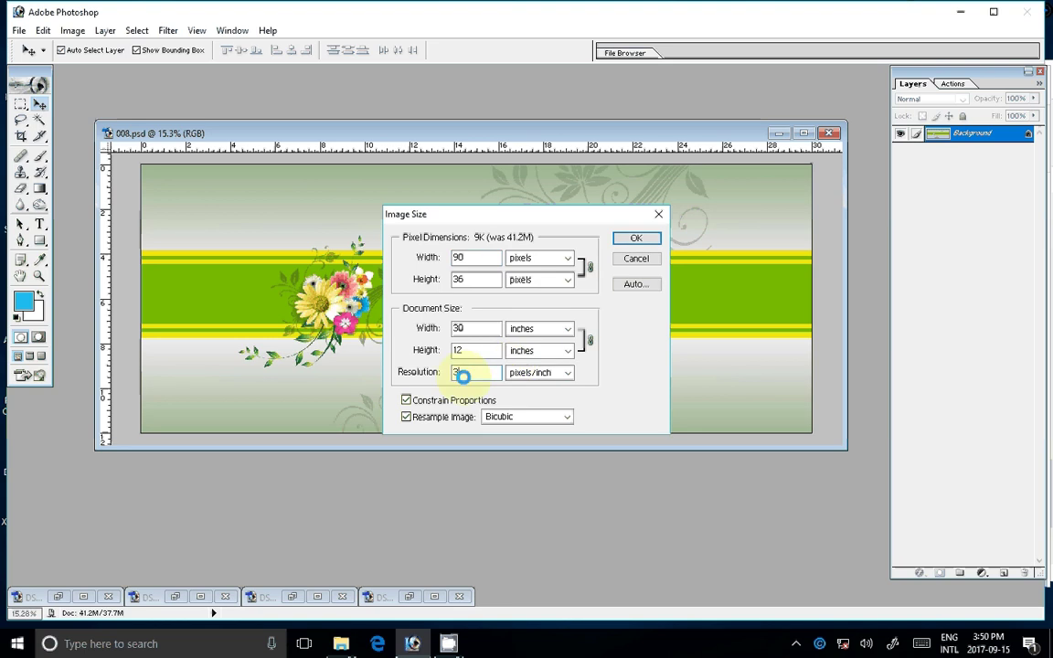
click(617, 241)
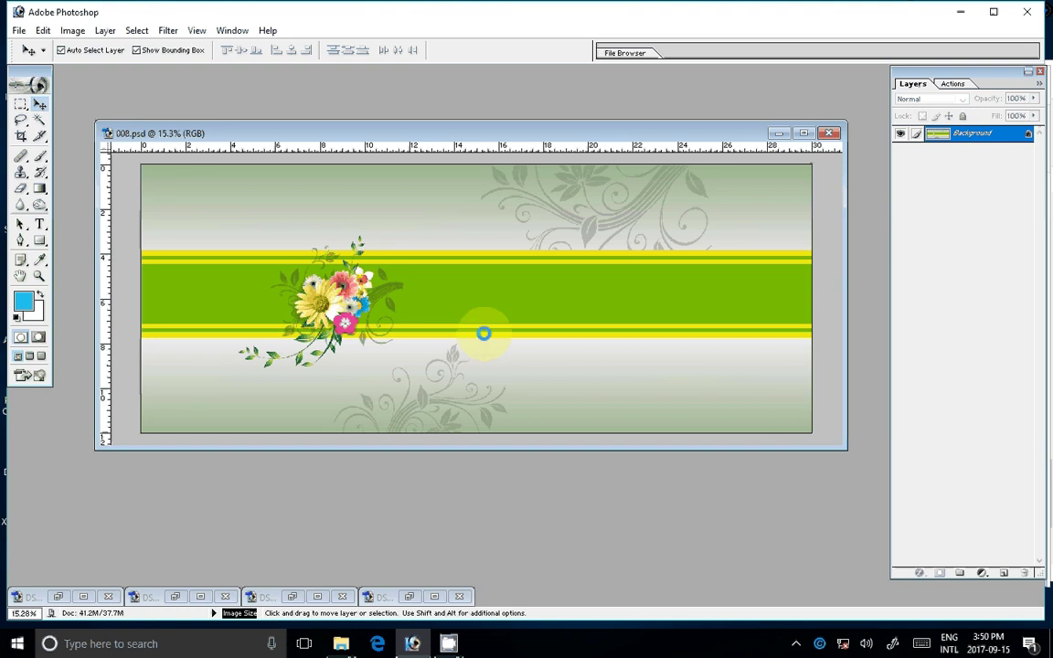
Zoom in on the banner, minimize the DSC_0196 photo, and bring up the 102ND40X folder.
key(z)
click(529, 330)
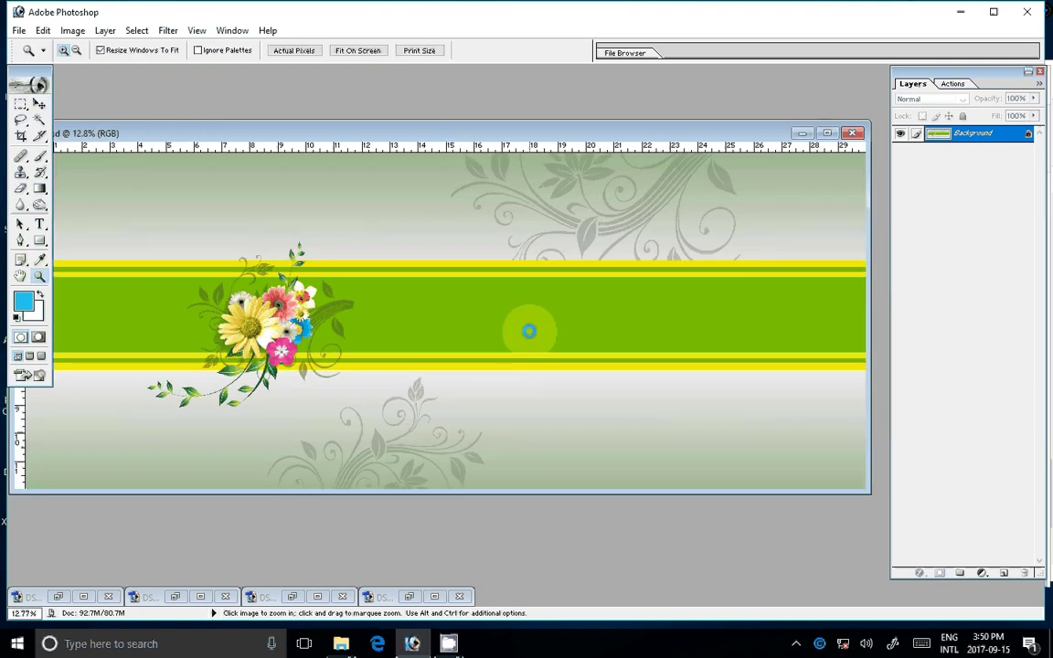
click(409, 596)
key(v)
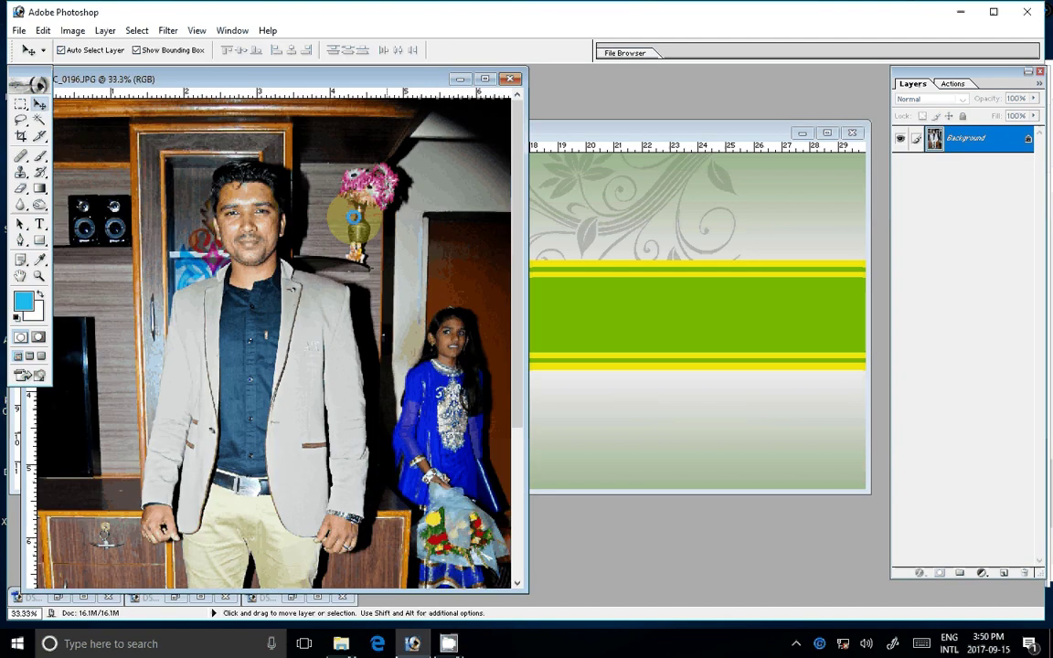
click(460, 78)
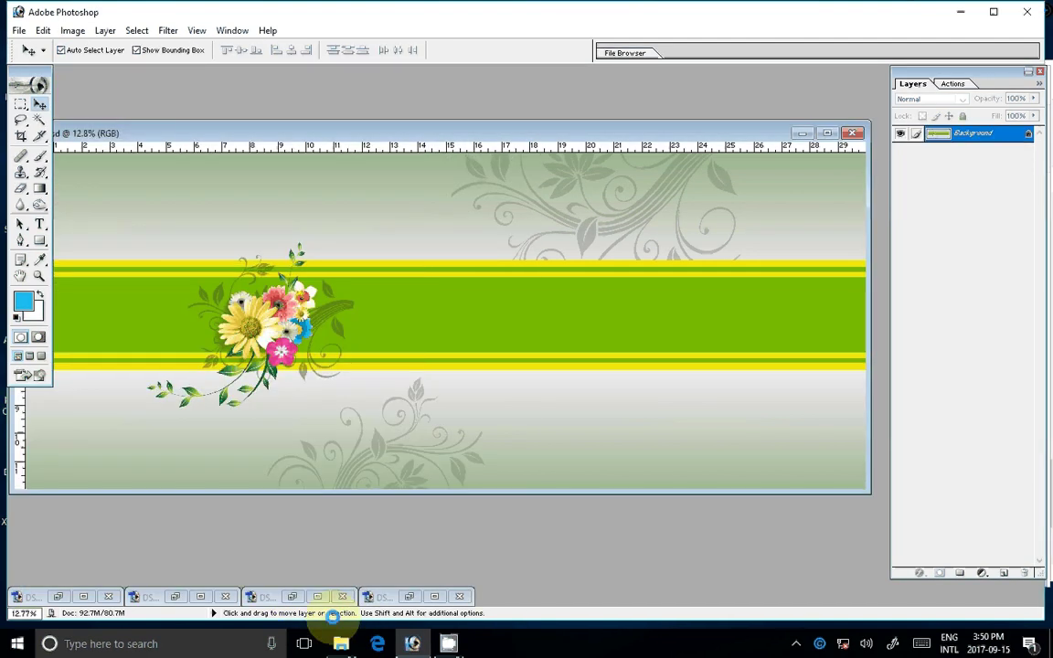
click(341, 644)
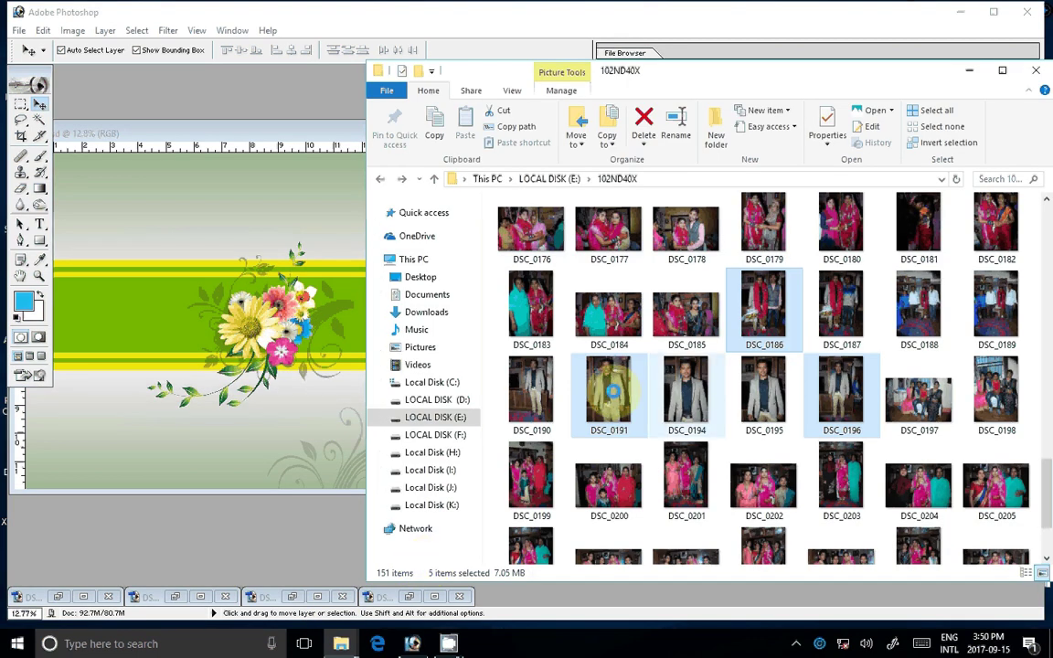
Scroll to the top of 102ND40X, look inside S DII, then select DSC_0061 and DSC_0062.
scroll(608, 365, up, 5)
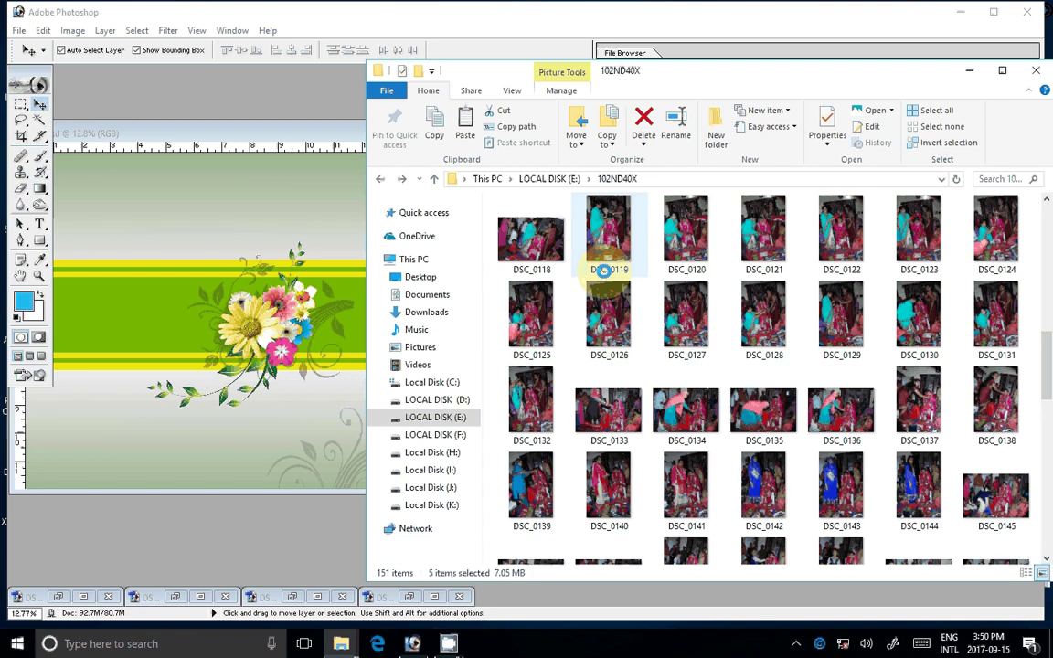
scroll(603, 269, up, 5)
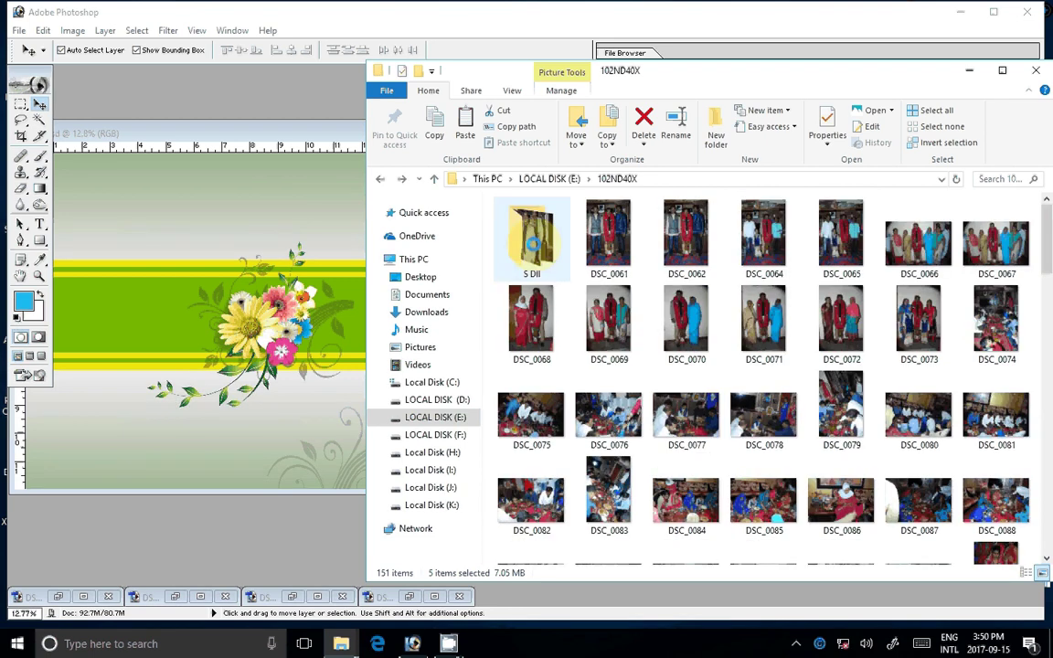
double_click(533, 242)
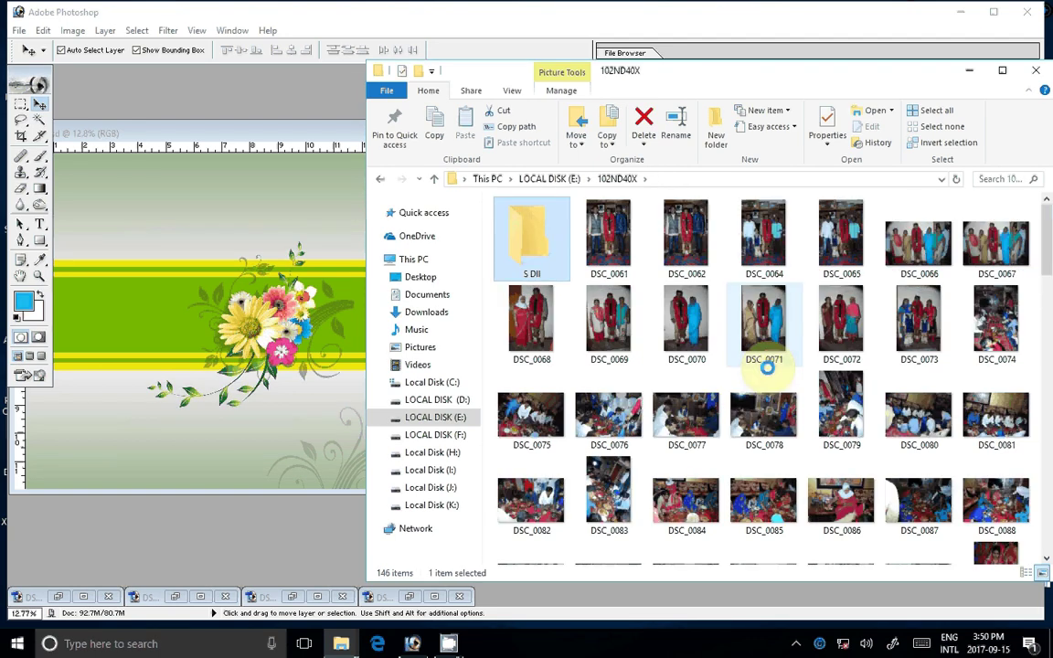
click(605, 232)
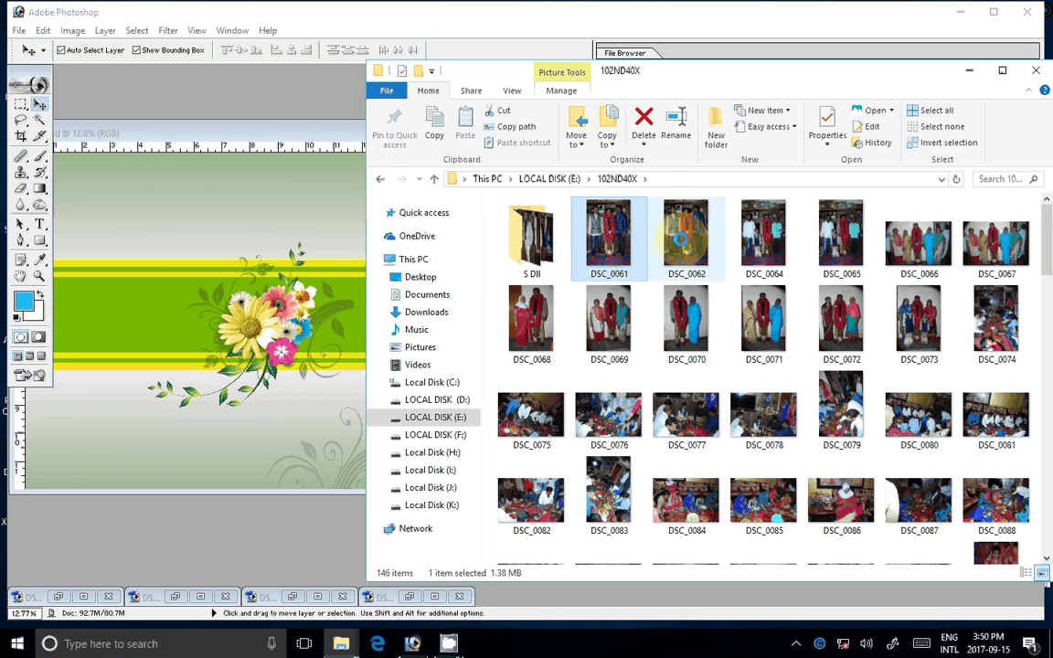
ctrl+click(682, 236)
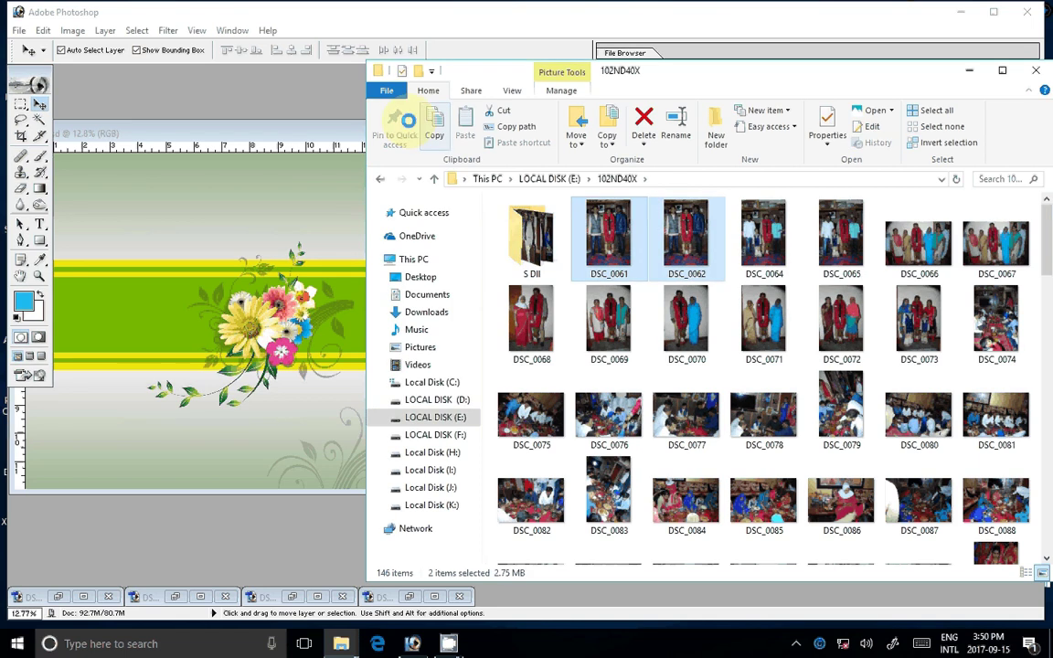
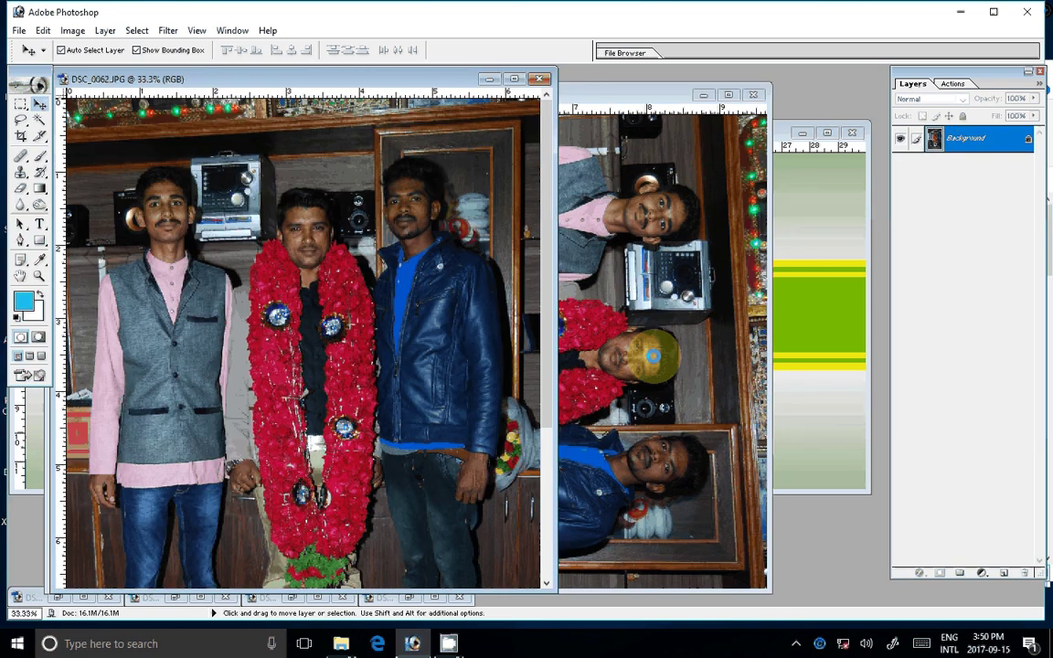
Rotate the sideways photo 90° CCW, drop it onto 008.psd, and close DSC_0062.
click(652, 356)
click(72, 30)
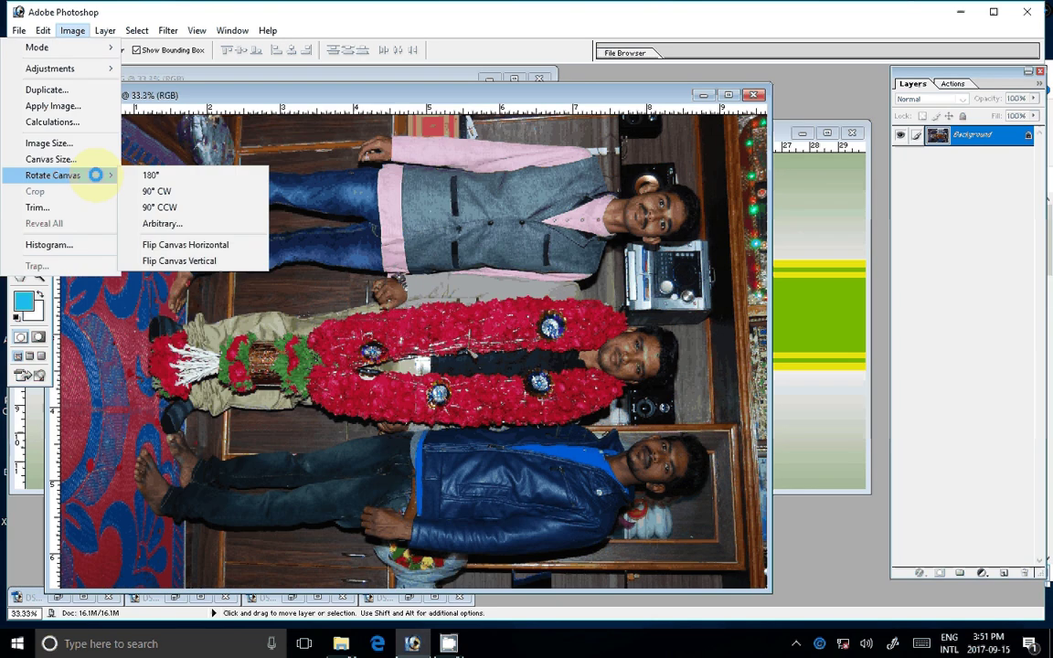
click(159, 206)
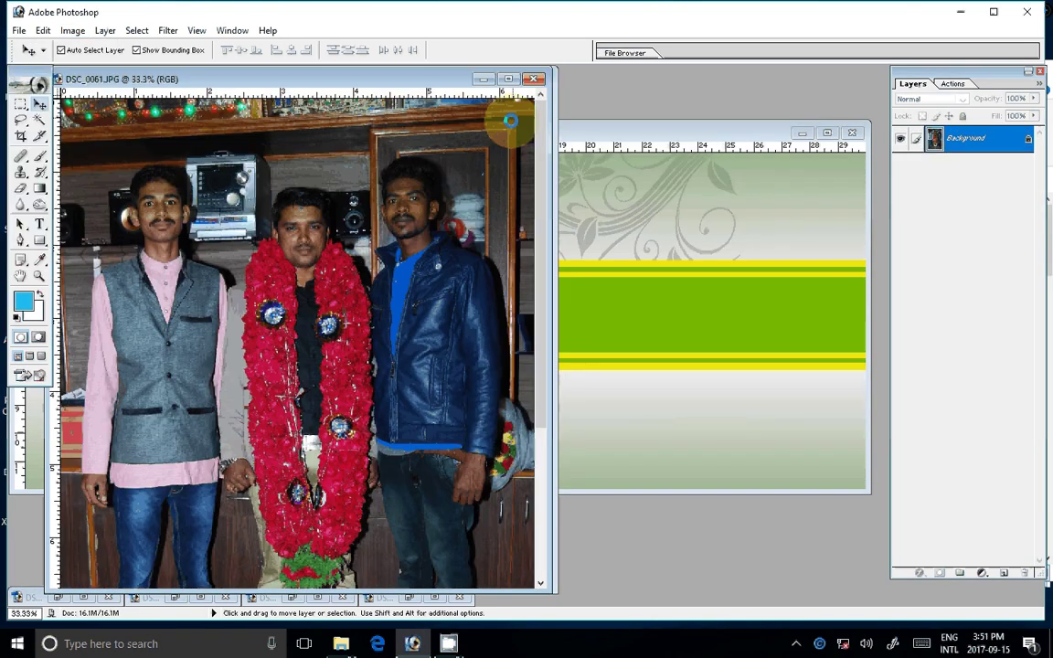
drag(510, 120, 602, 241)
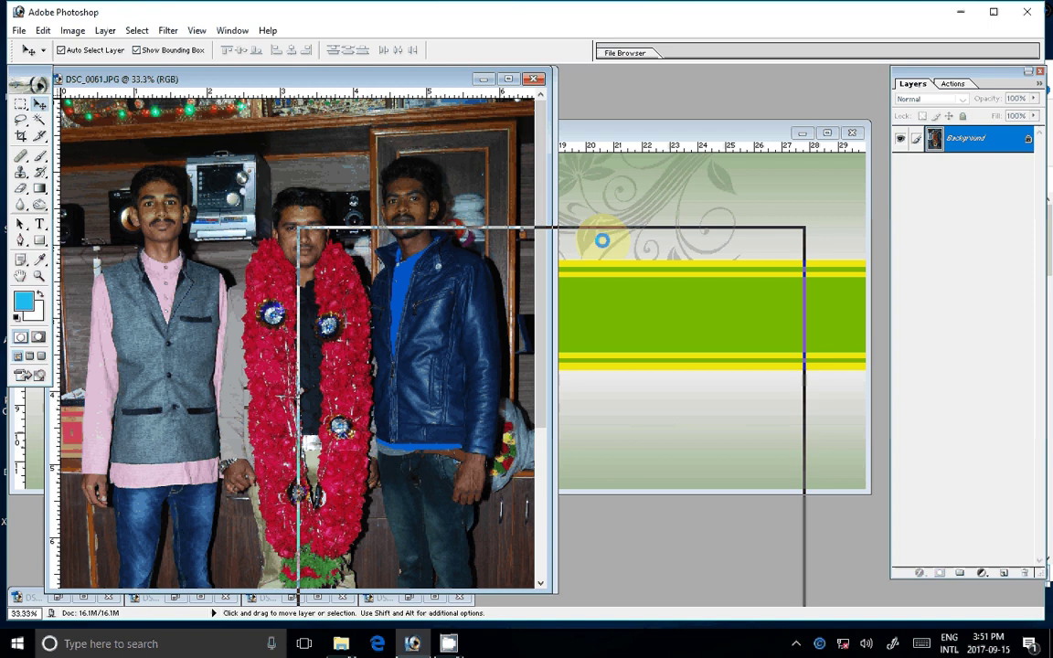
drag(602, 240, 602, 240)
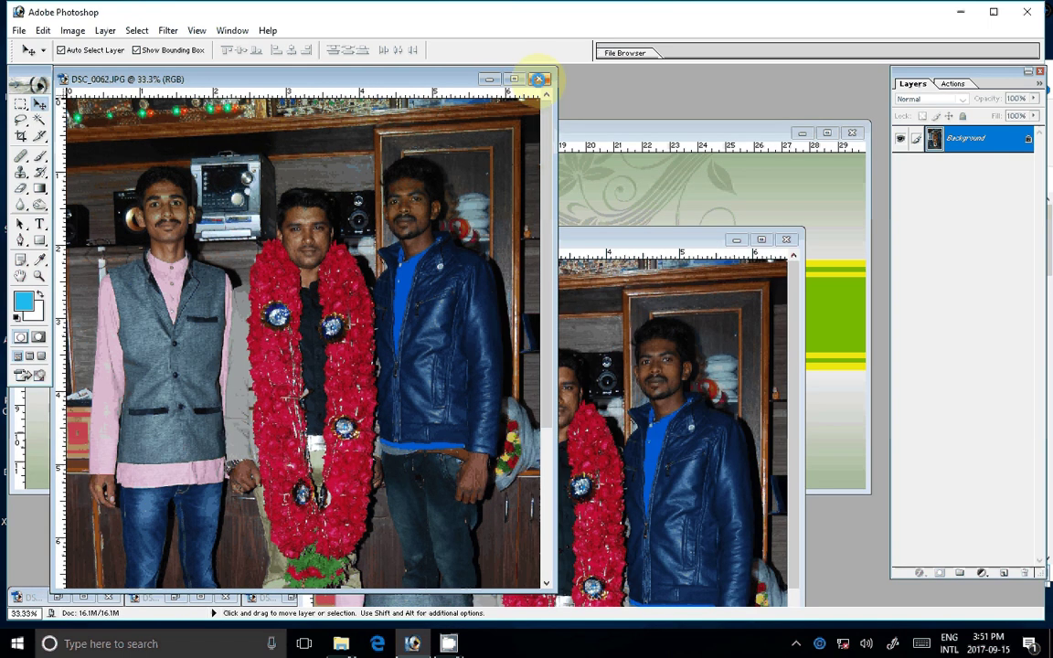
click(539, 79)
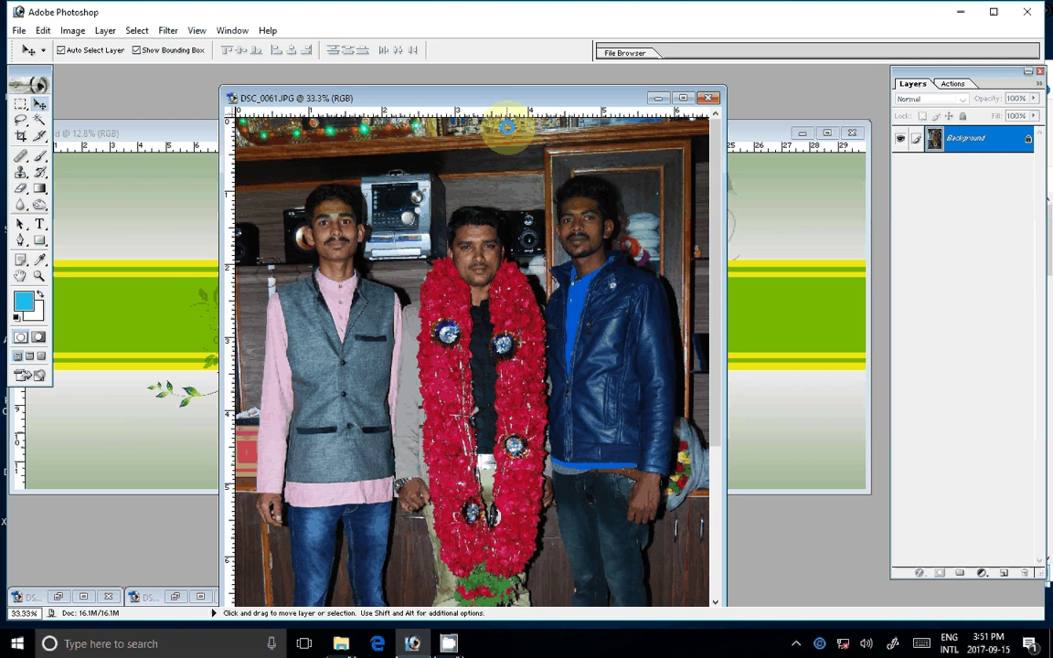
Run the brightness action and place the brightened photo in the album page's left corner.
key(F9)
click(961, 187)
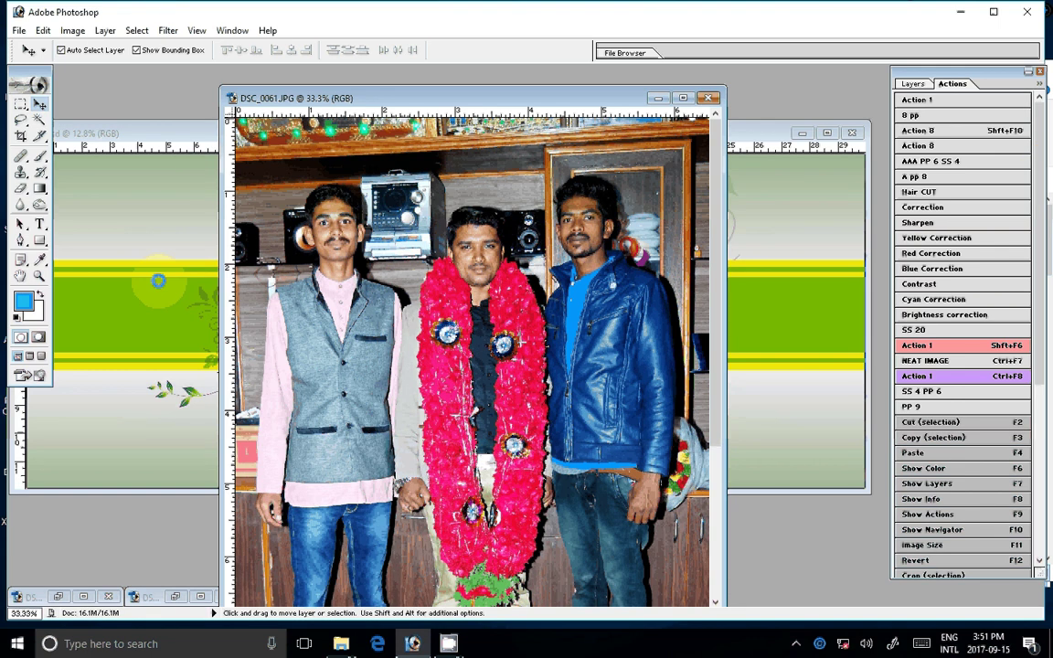
drag(325, 133, 466, 139)
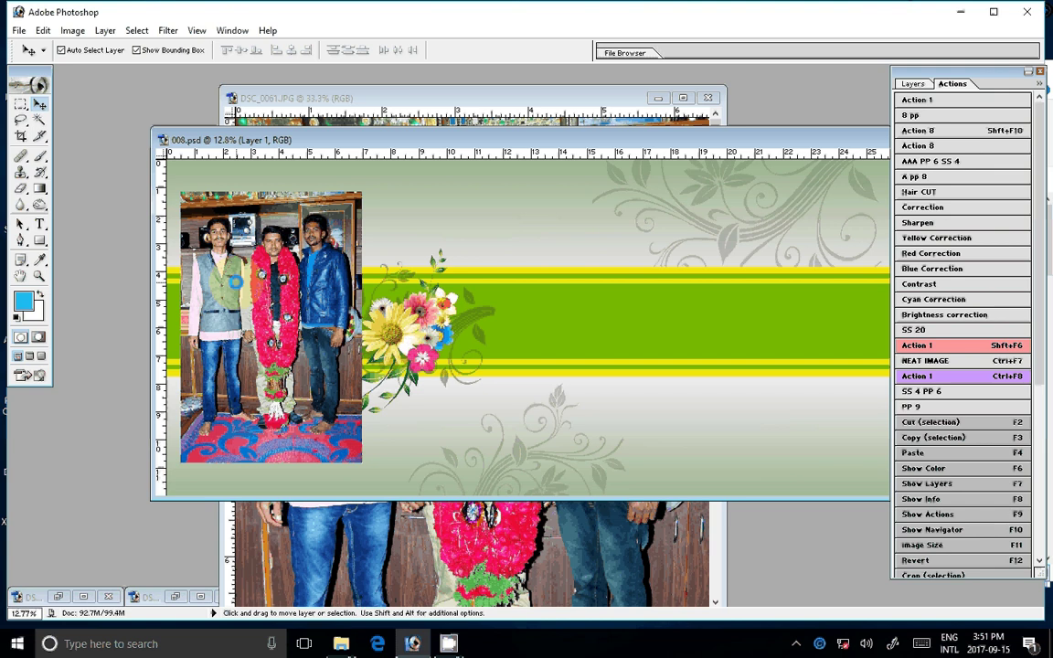
drag(235, 282, 231, 284)
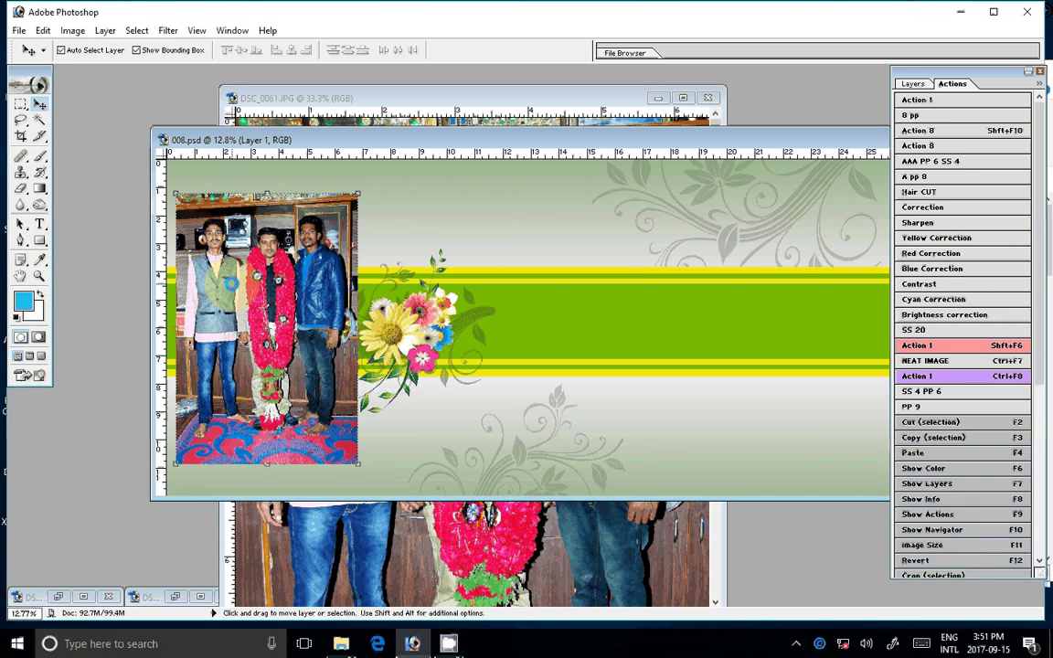
Close DSC_0061 without saving and return to the photo folder.
click(707, 97)
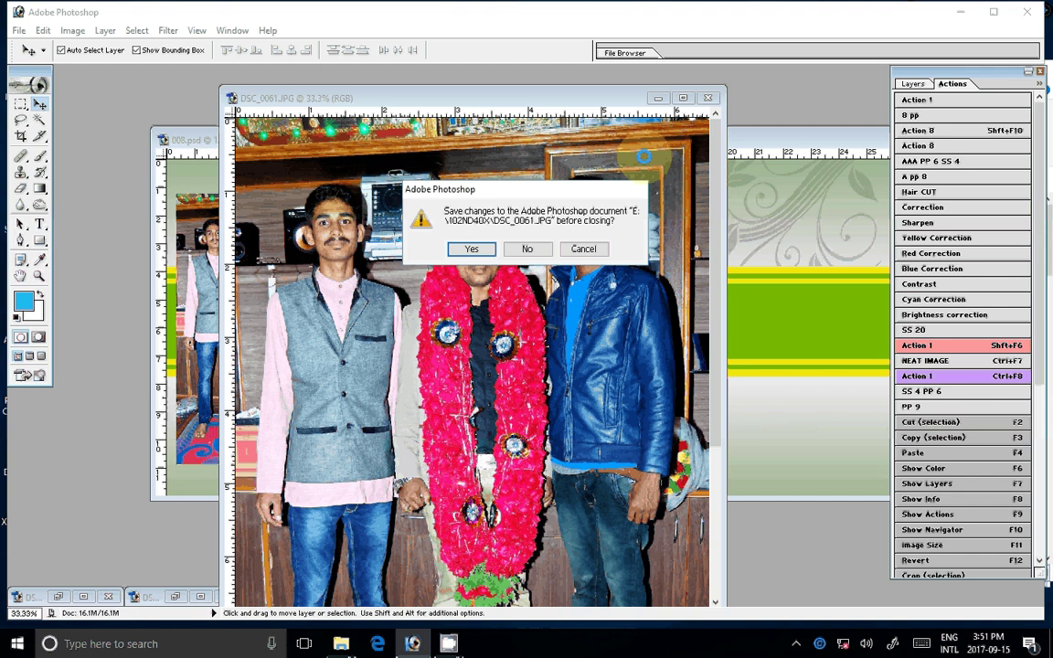
click(527, 249)
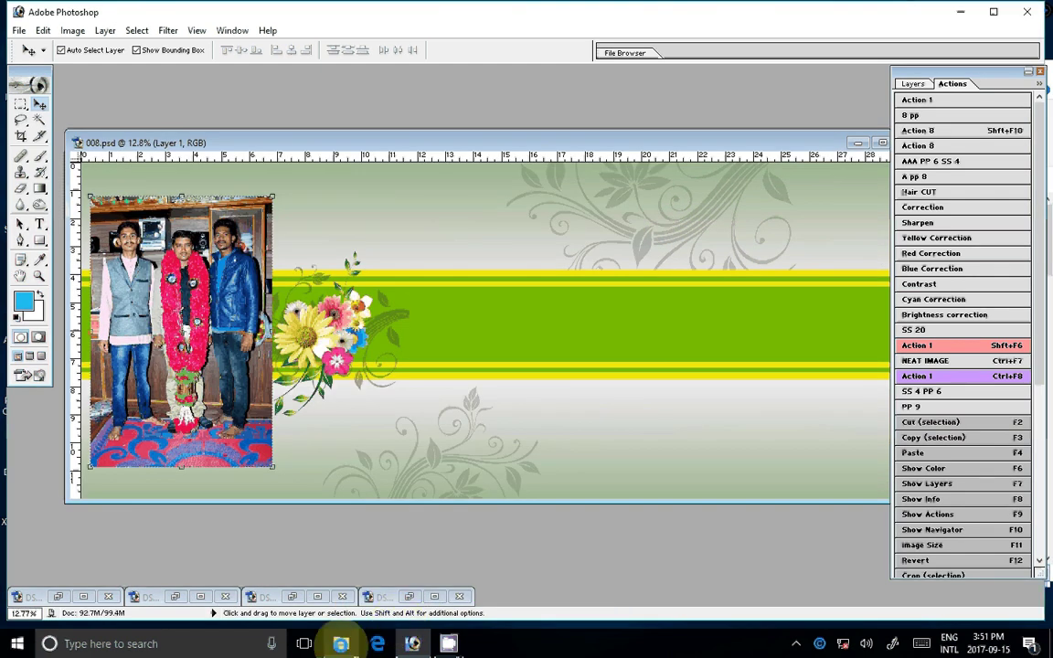
click(341, 643)
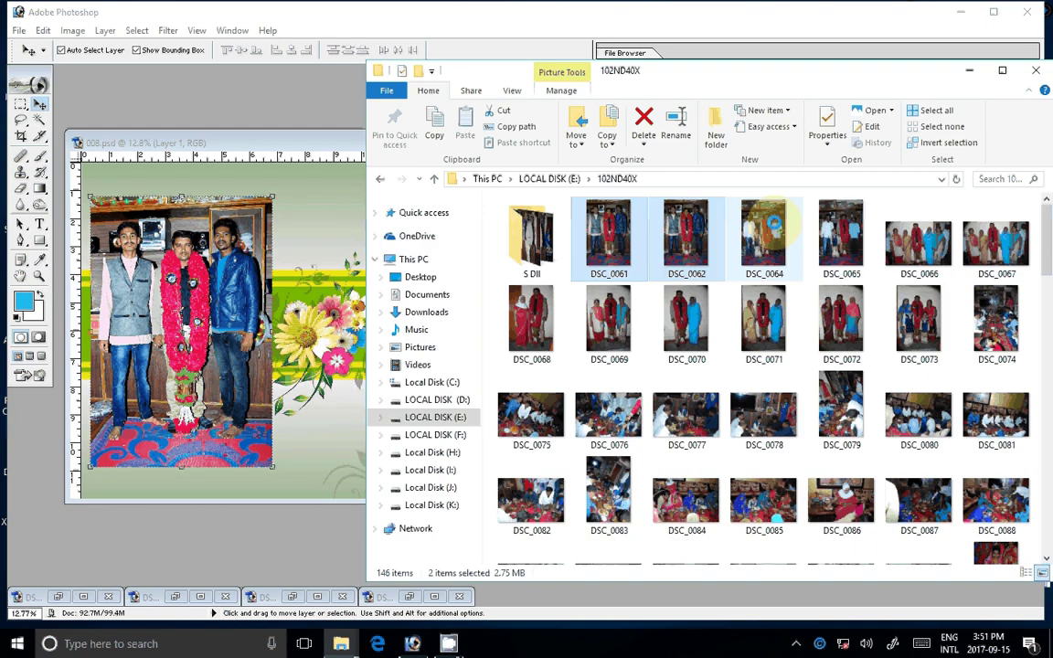
Move DSC_0061 and DSC_0062 into the S DII folder and select DSC_0064 and DSC_0065.
drag(772, 224, 539, 271)
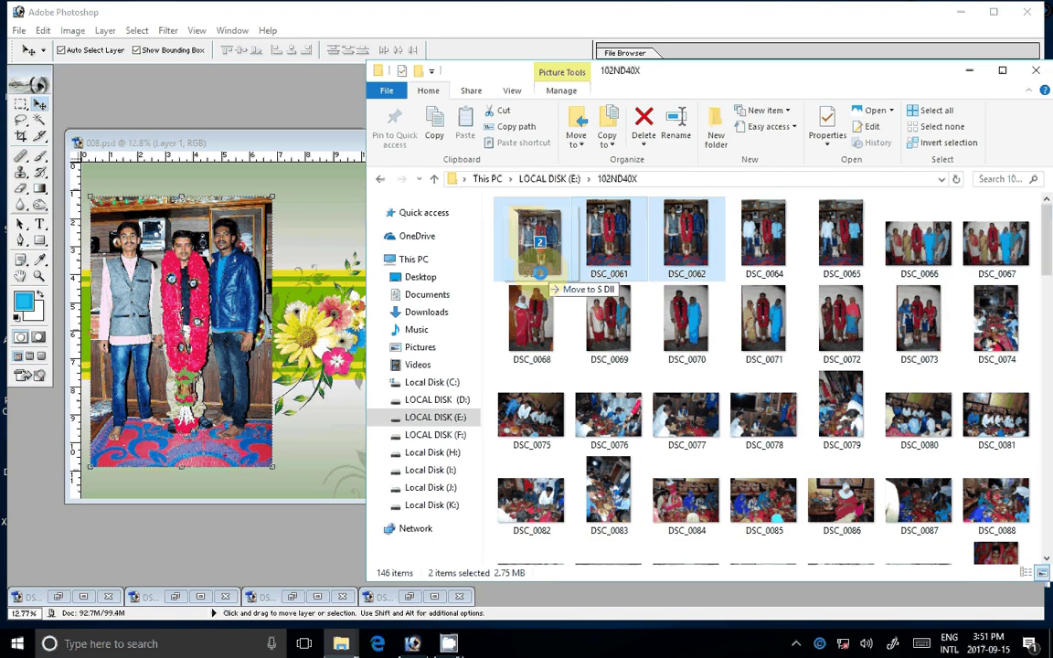
drag(539, 272, 539, 272)
click(622, 249)
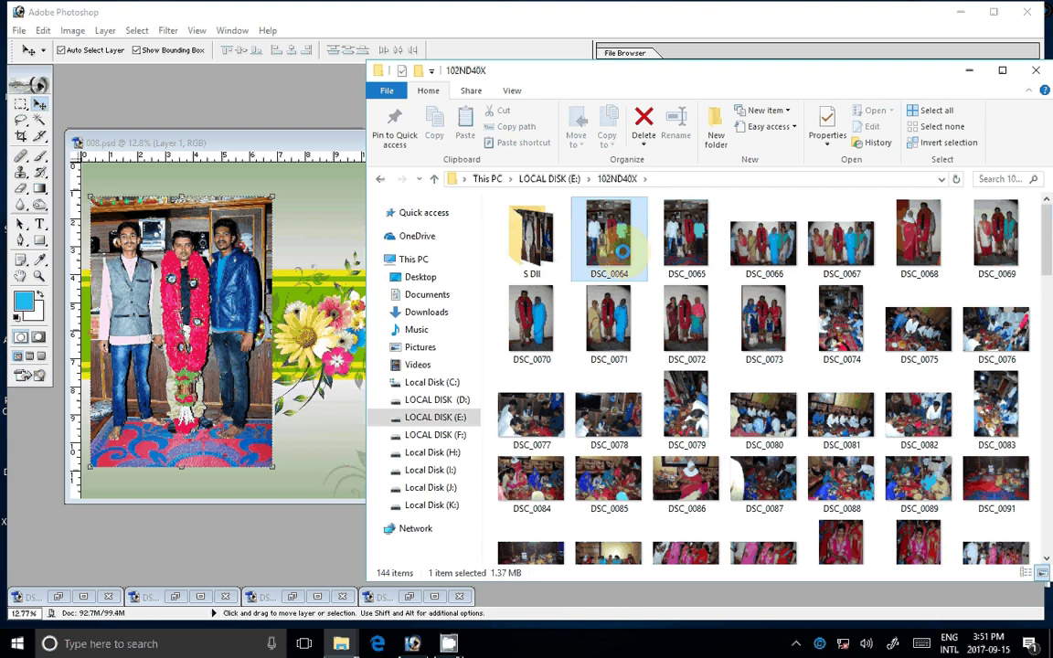
key(shift+Right)
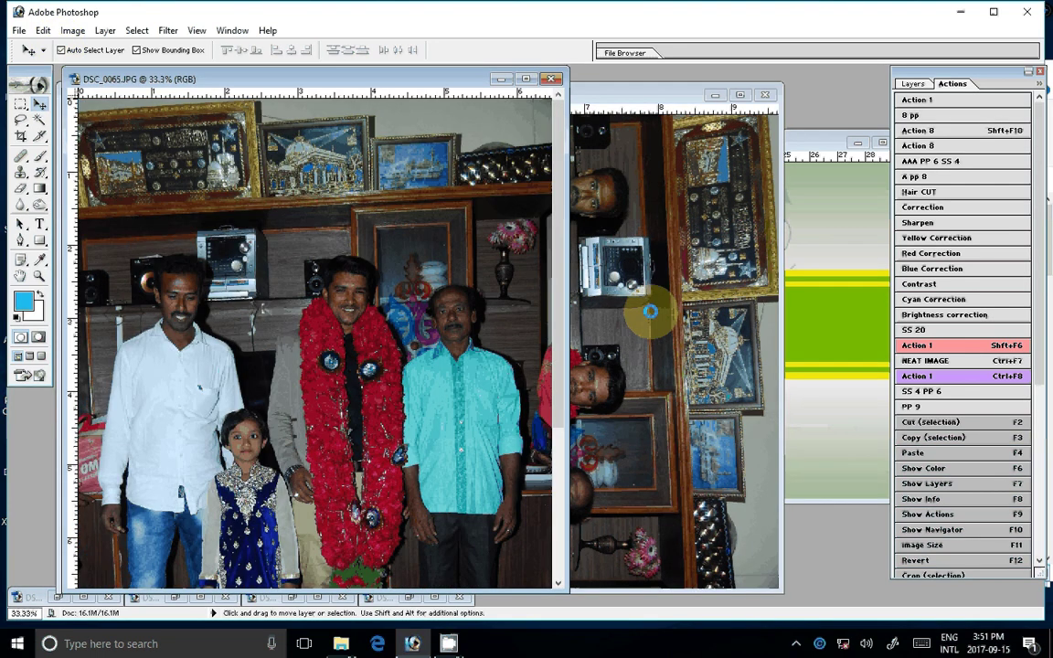
Rotate DSC_0064 90° CCW and run the Correction action on it.
click(650, 312)
click(73, 30)
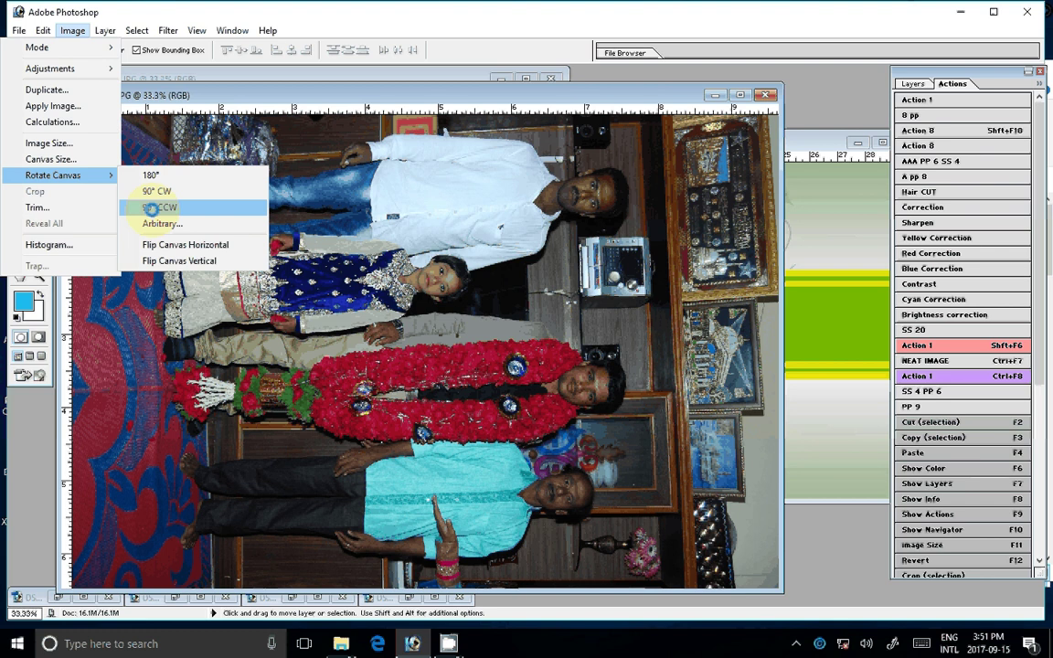
click(149, 208)
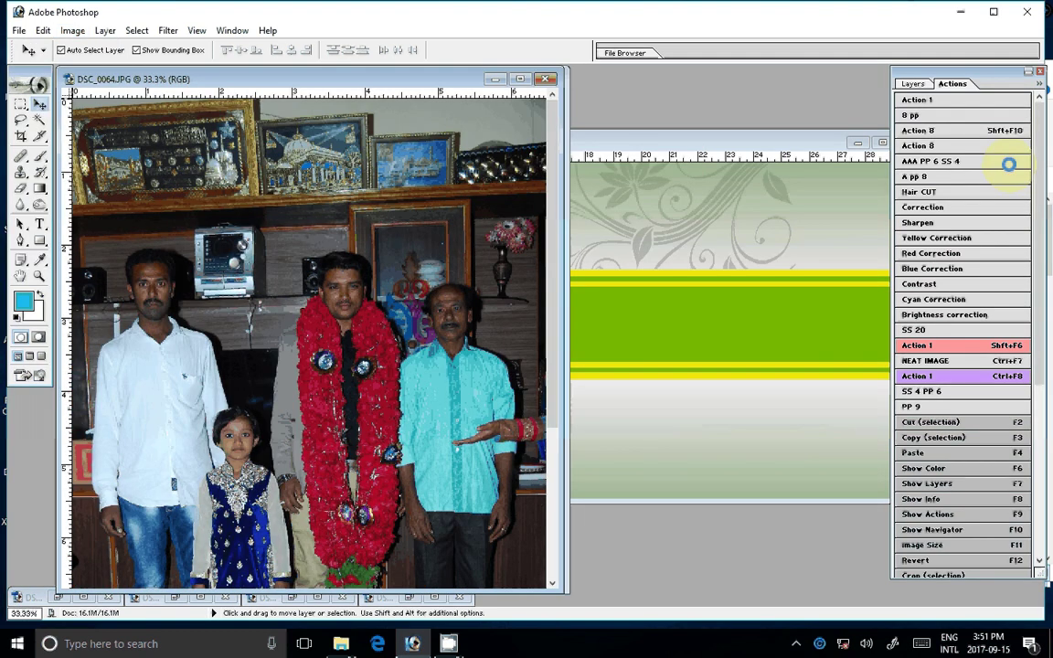
click(944, 207)
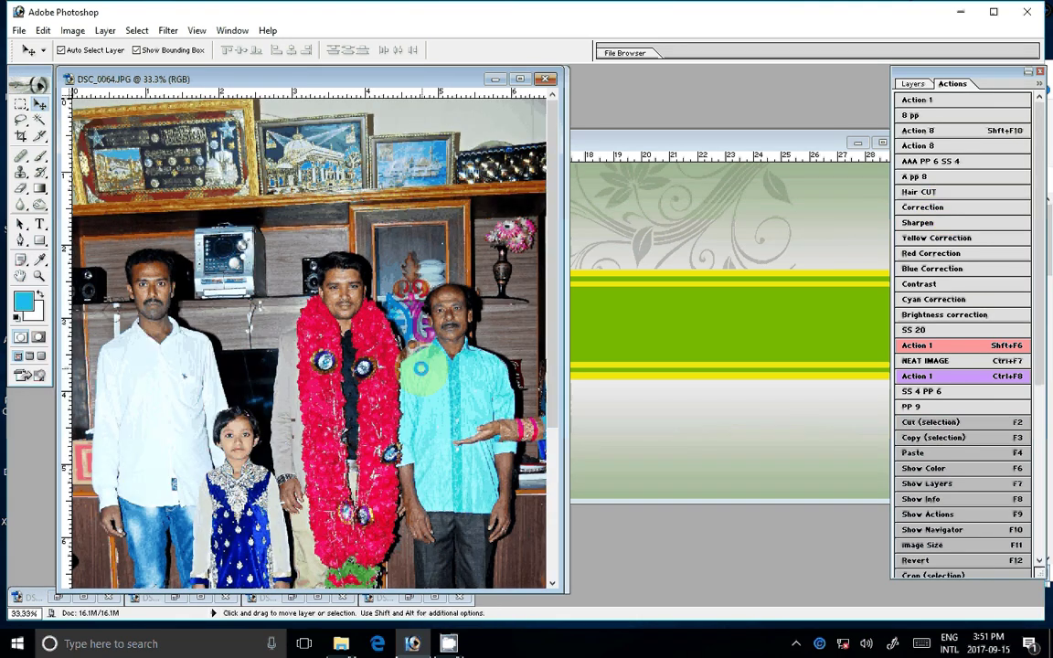
Resize the photo to 5 inches wide and place it at the green band's right end.
key(F11)
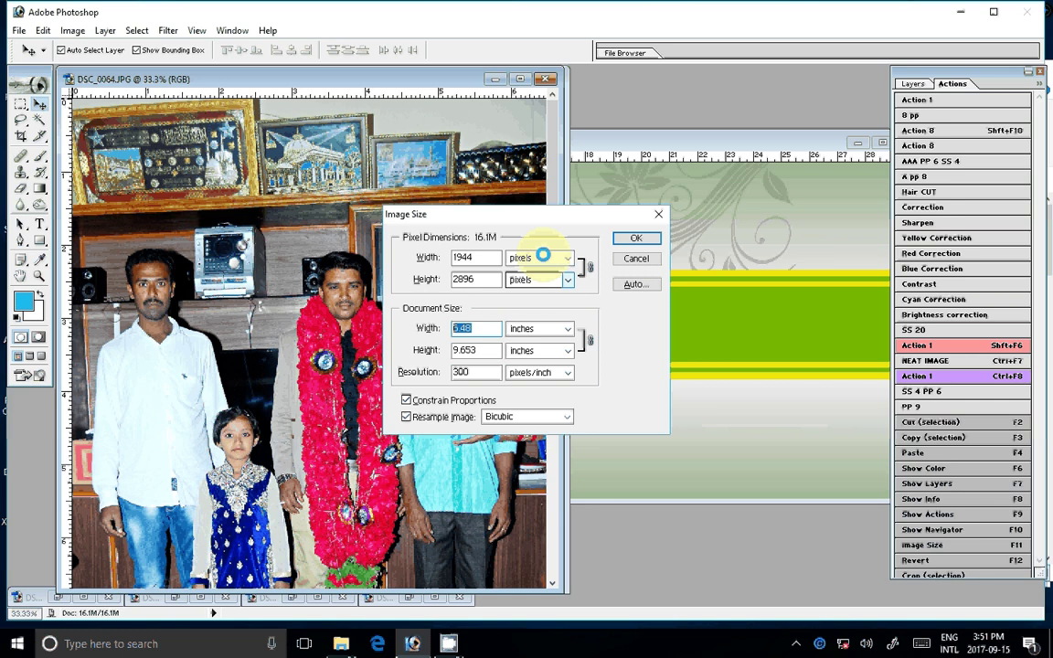
text(5)
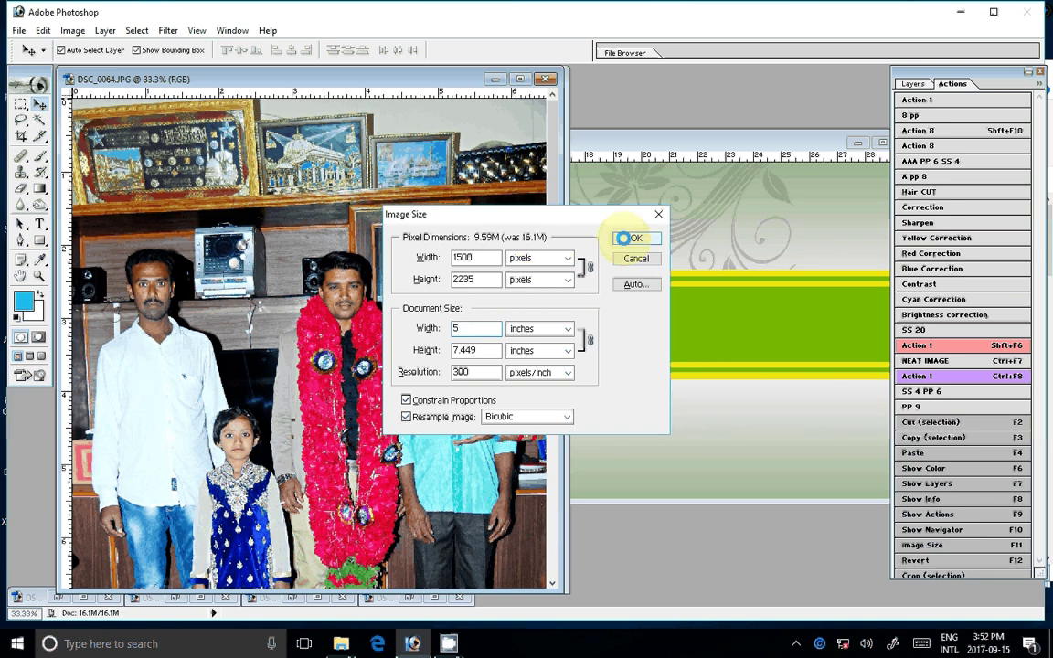
click(623, 238)
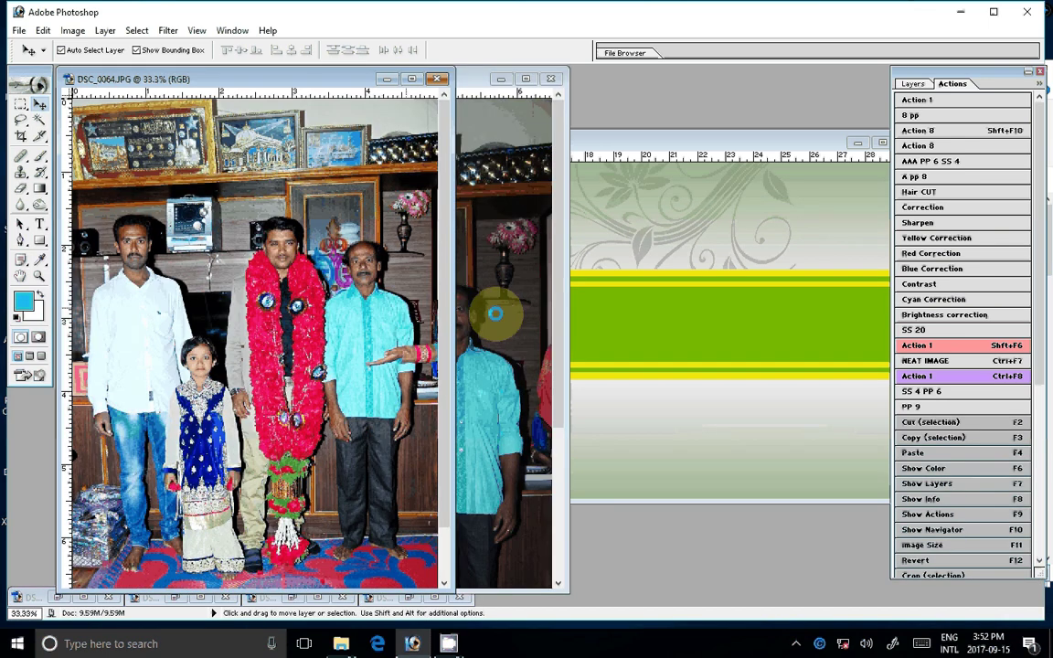
key(ctrl+F8)
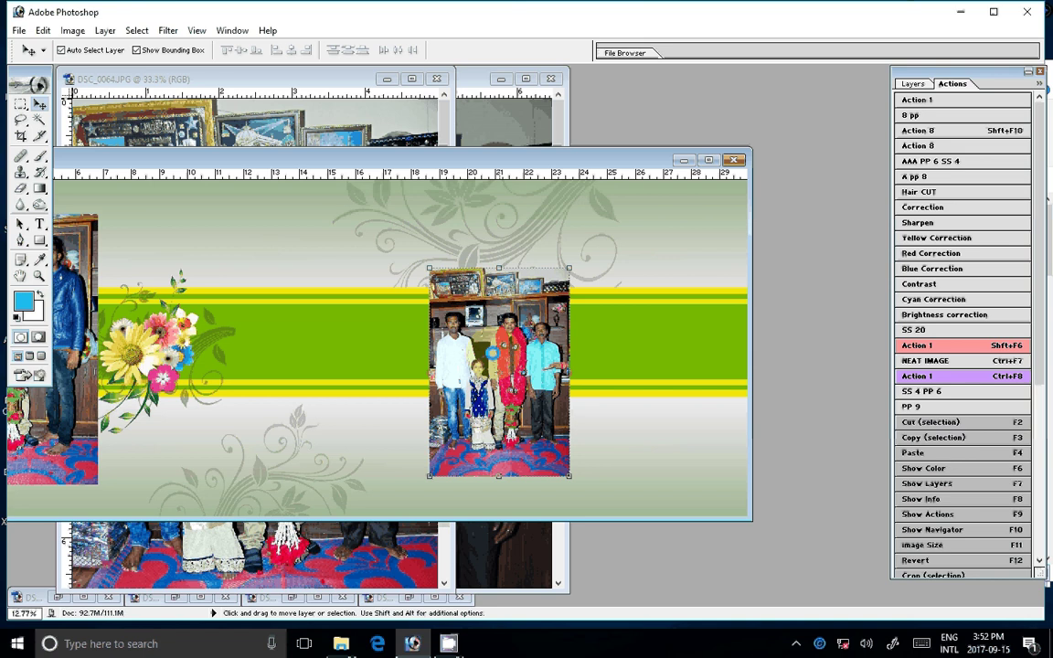
drag(492, 351, 661, 382)
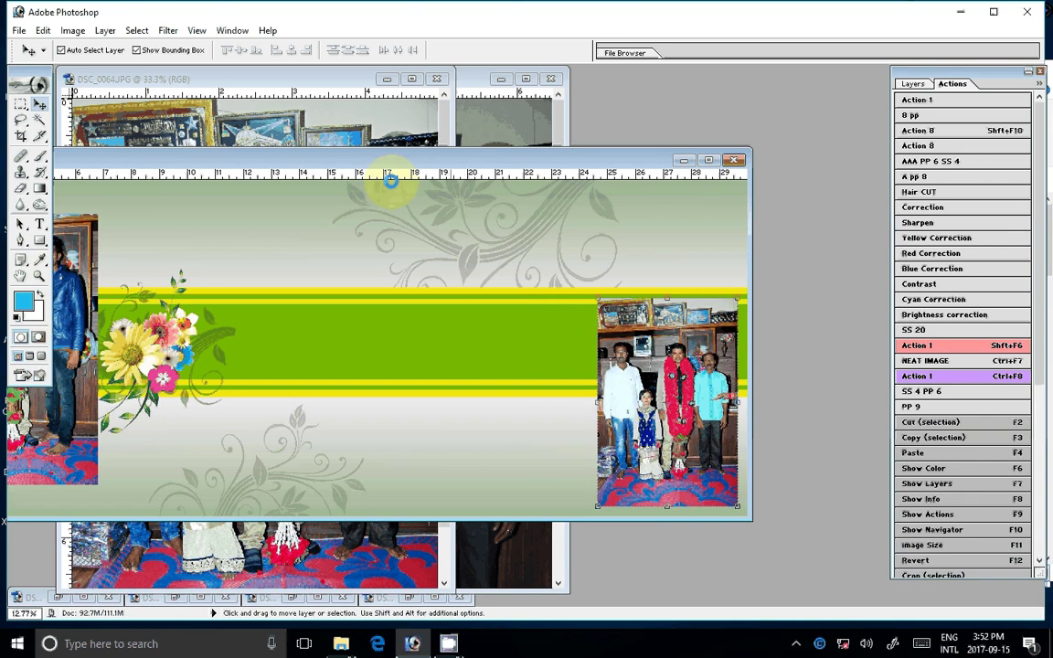
Close the DSC_0064 and DSC_0065 photo windows and return to the photo folder.
key(ctrl+w)
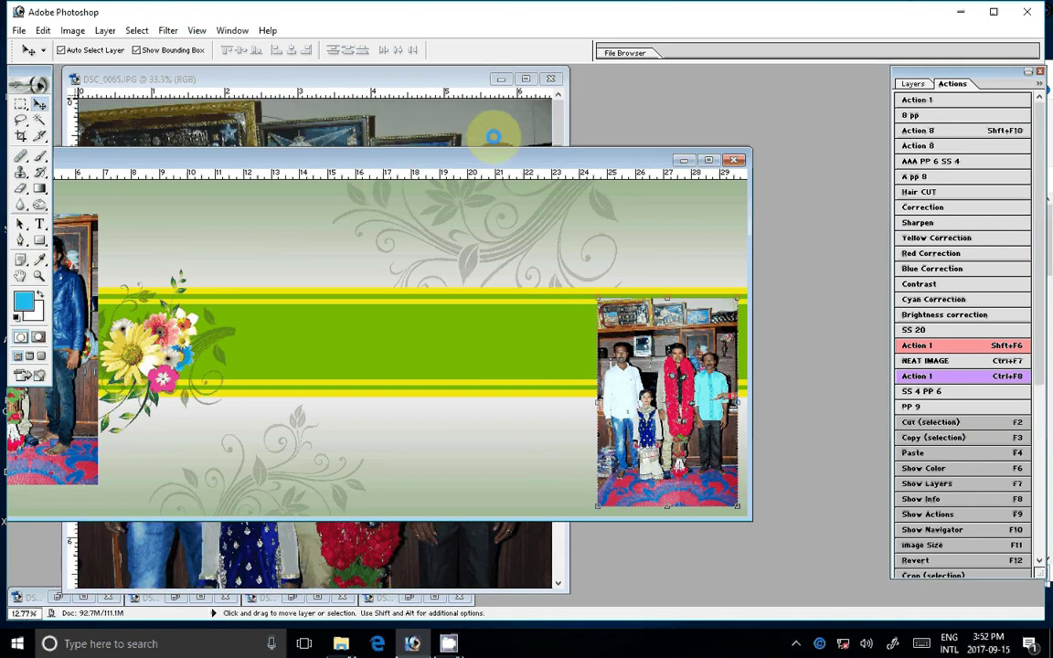
key(ctrl+w)
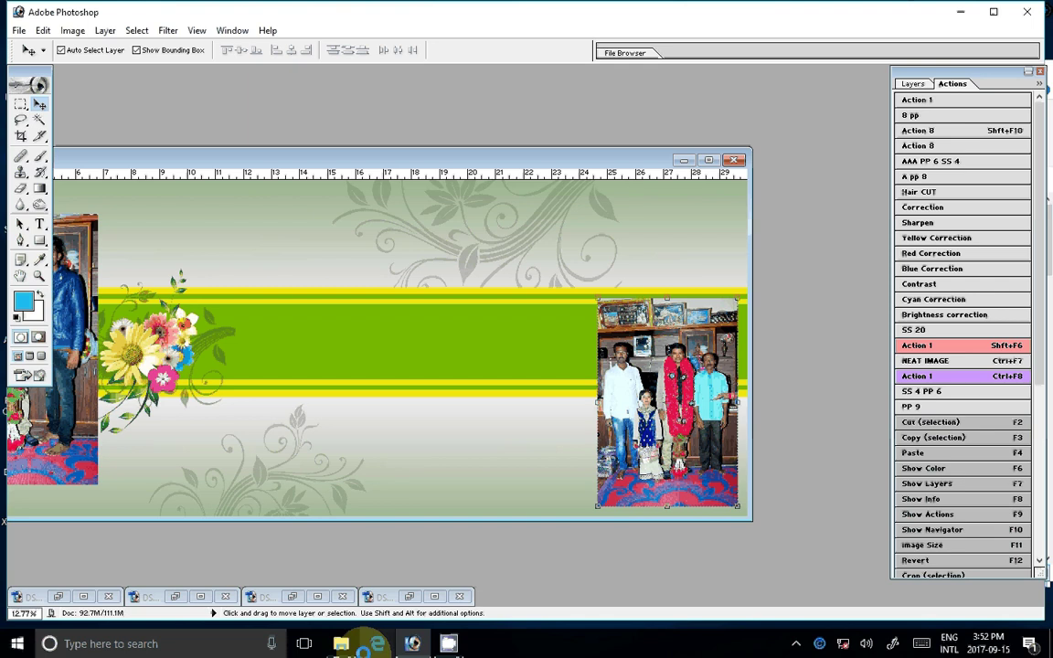
click(352, 644)
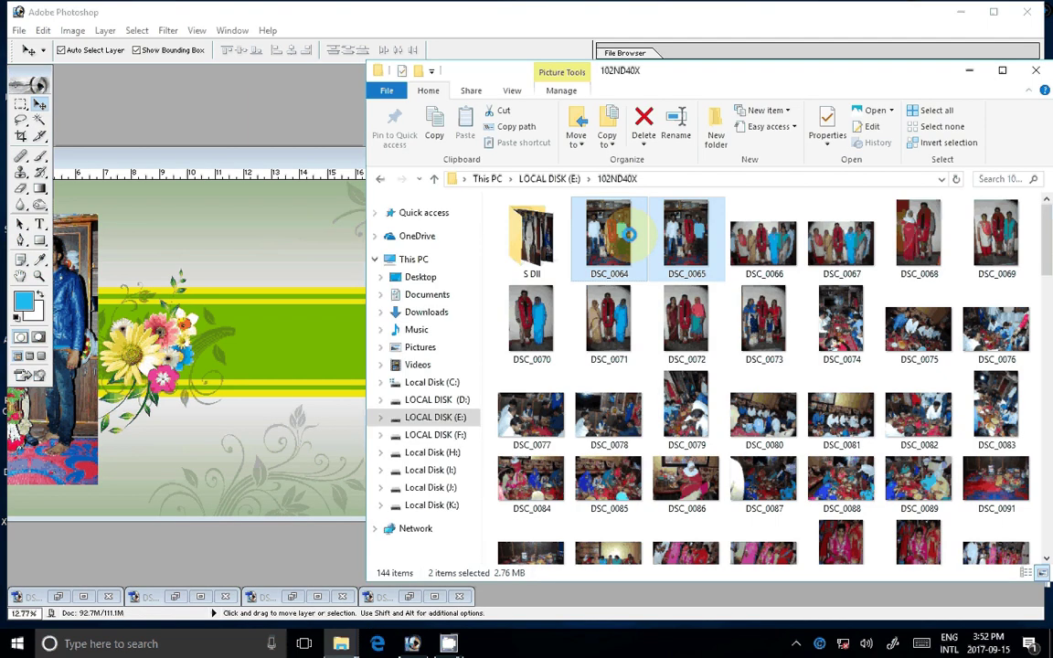
Delete DSC_0064 and DSC_0065, then open DSC_0066 and DSC_0067 together in Photoshop.
key(Delete)
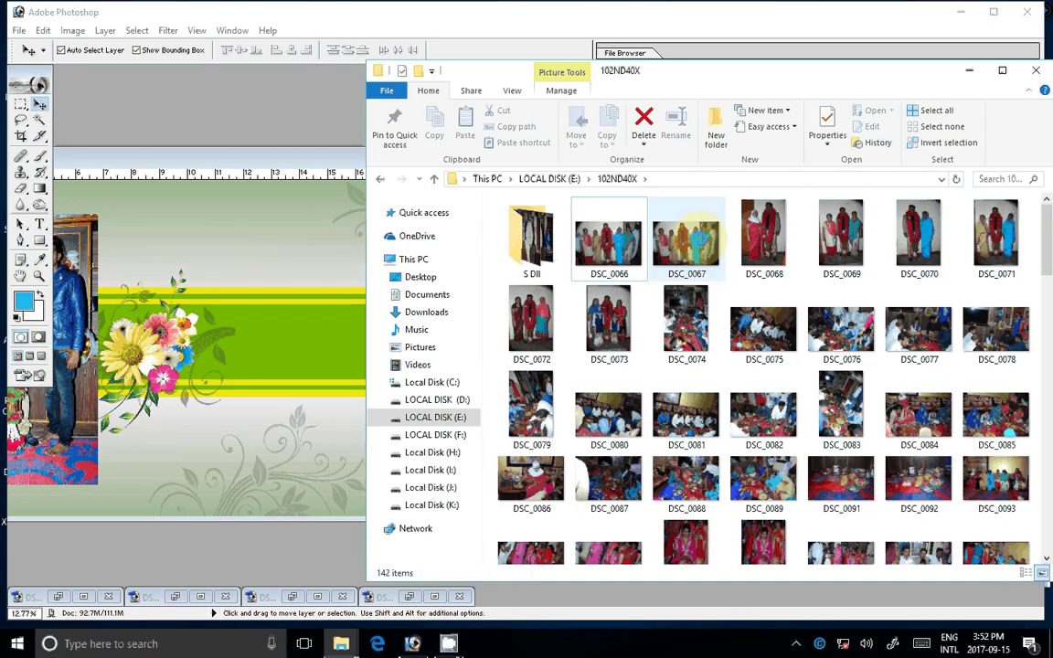
click(702, 239)
ctrl+click(606, 236)
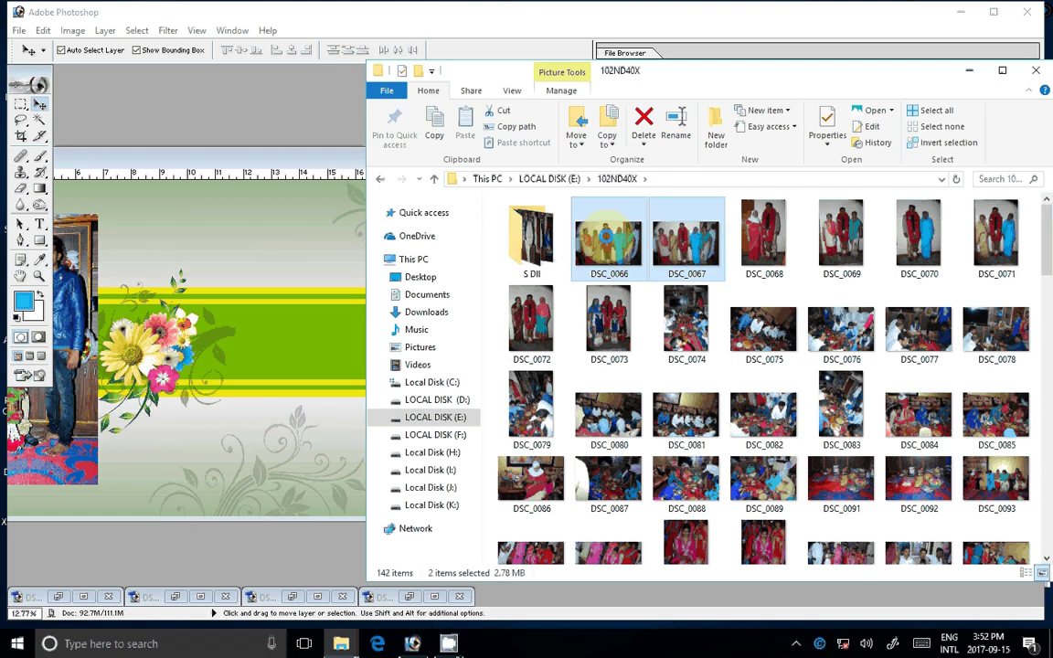
drag(608, 235, 301, 121)
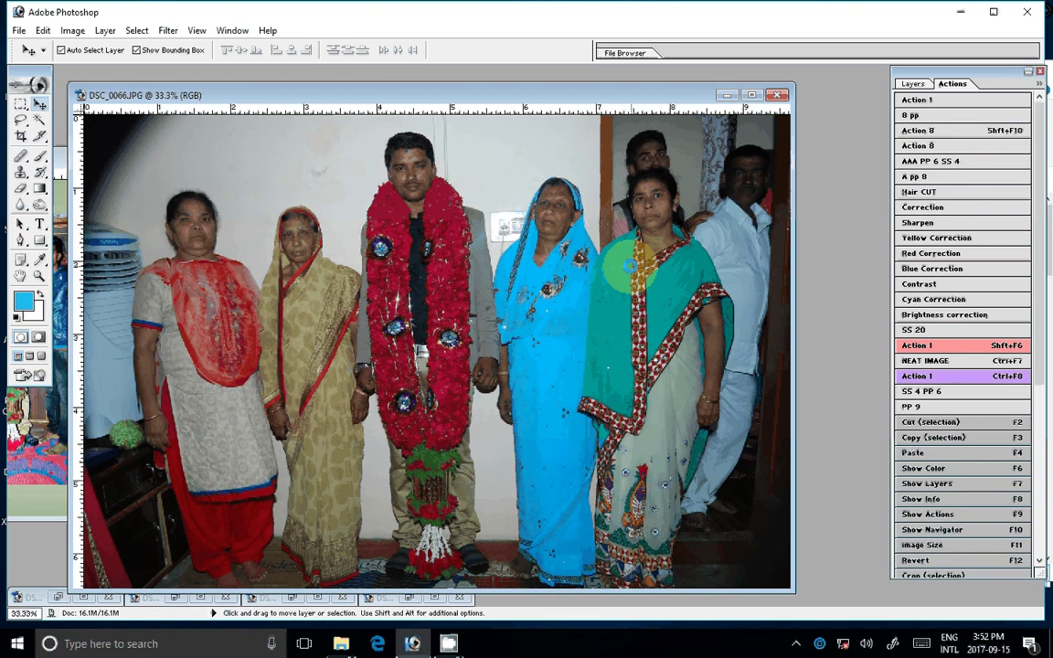
Brighten DSC_0066 with the action and resize it to 7 inches wide.
key(shift+F6)
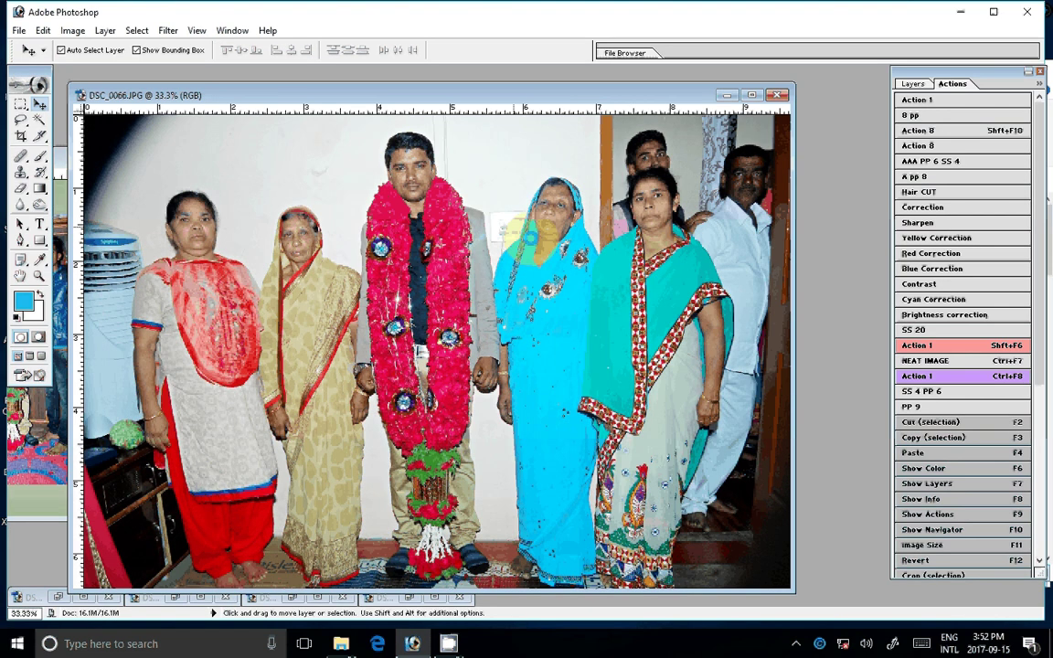
key(F11)
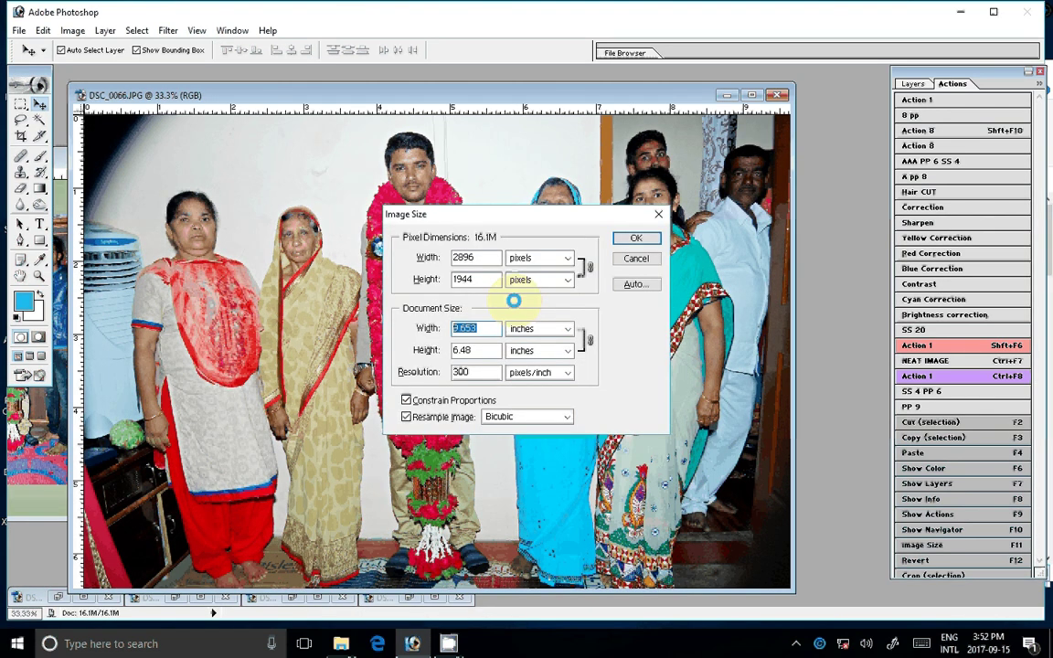
text(8)
key(Return)
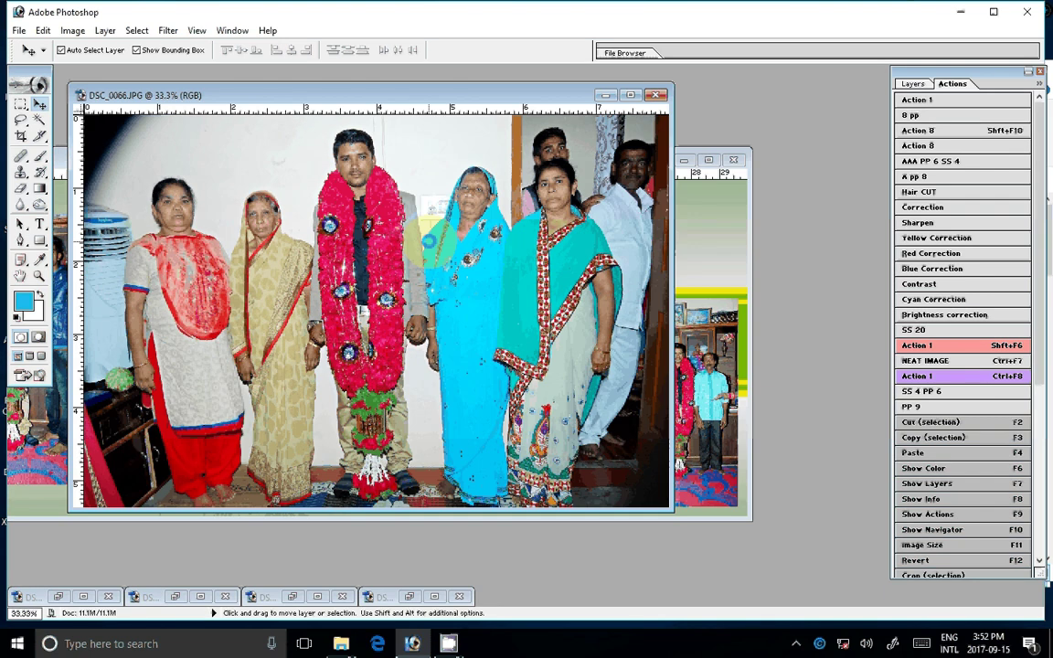
key(F11)
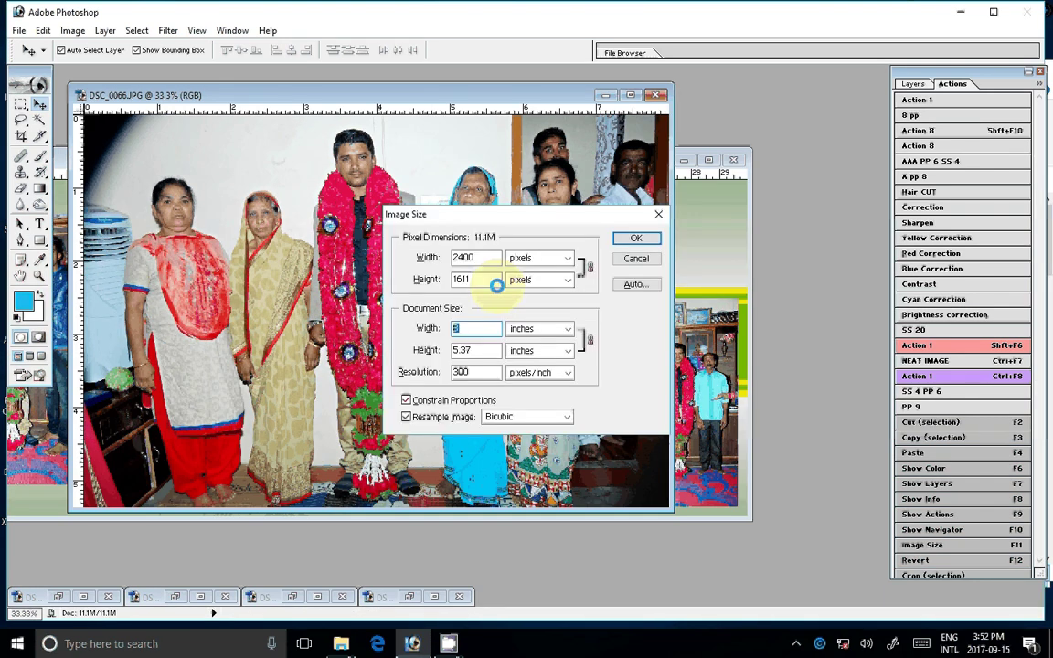
text(7)
key(Return)
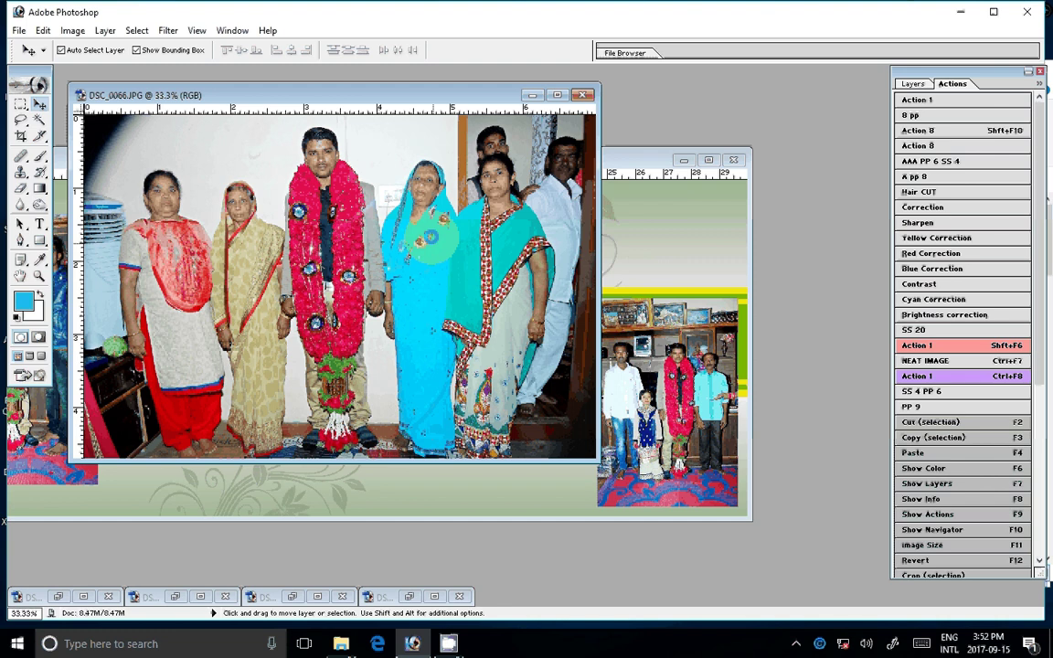
Place DSC_0066 at the album page's top centre and close it without saving.
drag(338, 274, 492, 257)
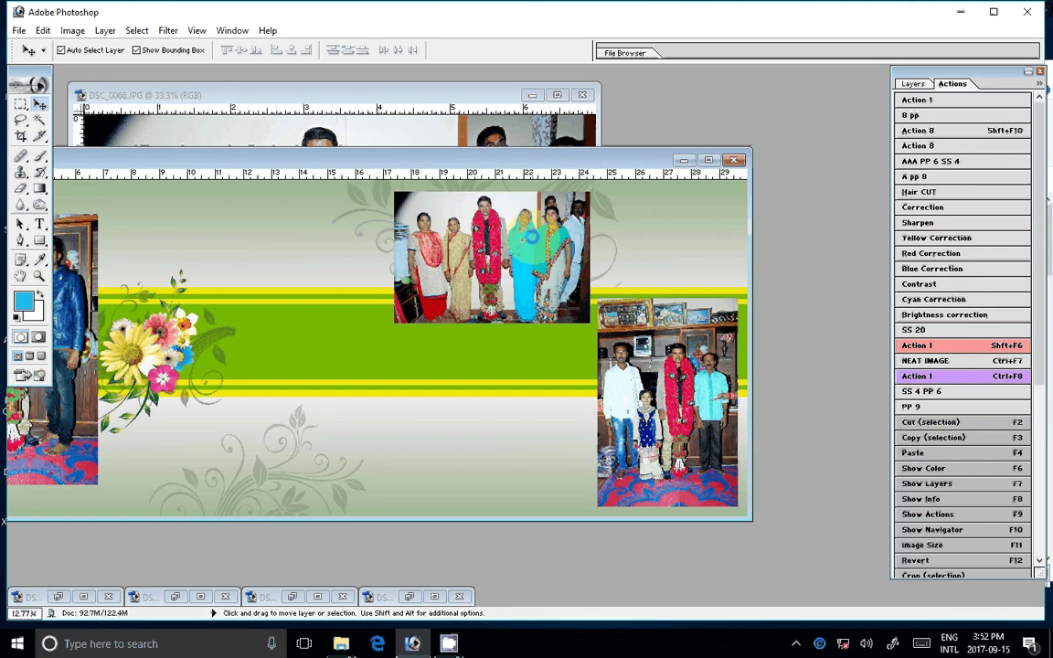
click(582, 94)
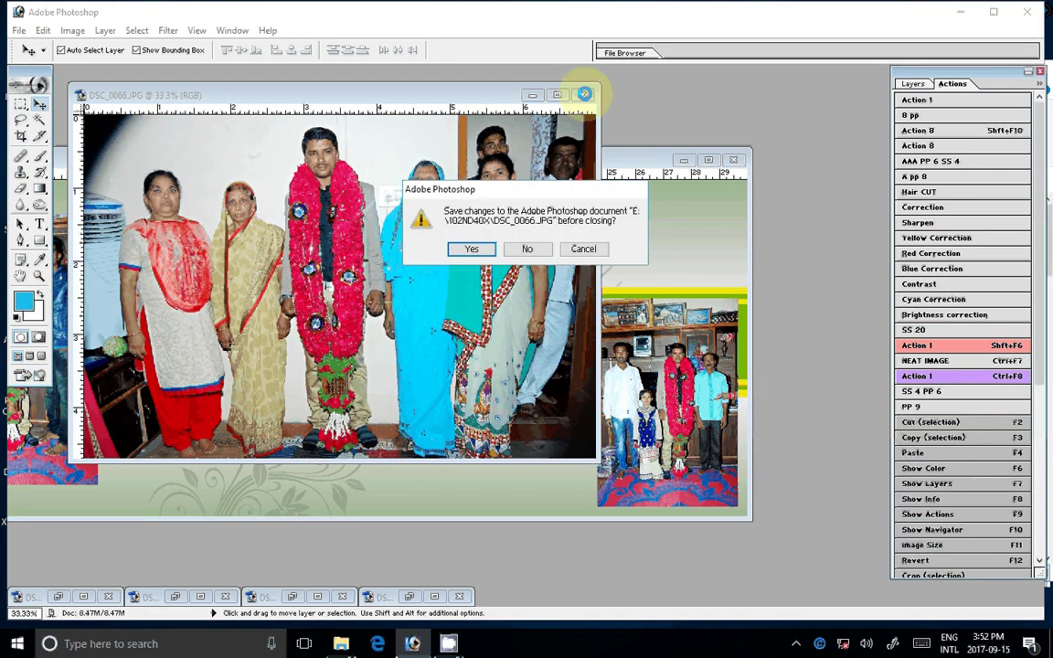
key(n)
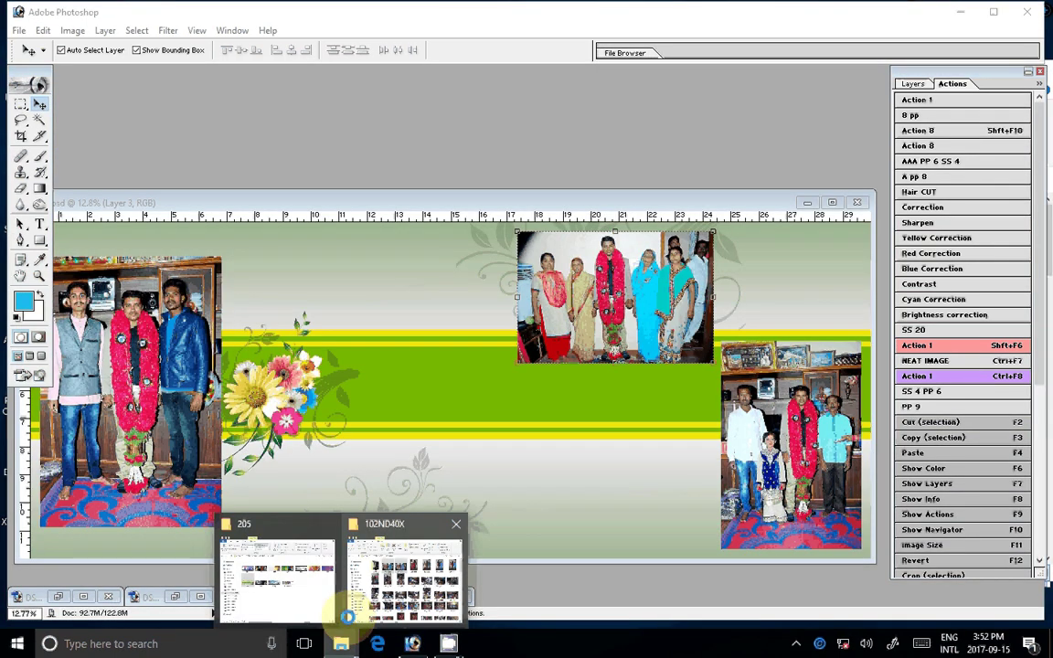
Move the two used photos into S DII and open DSC_0093 in Photoshop.
drag(347, 617, 533, 266)
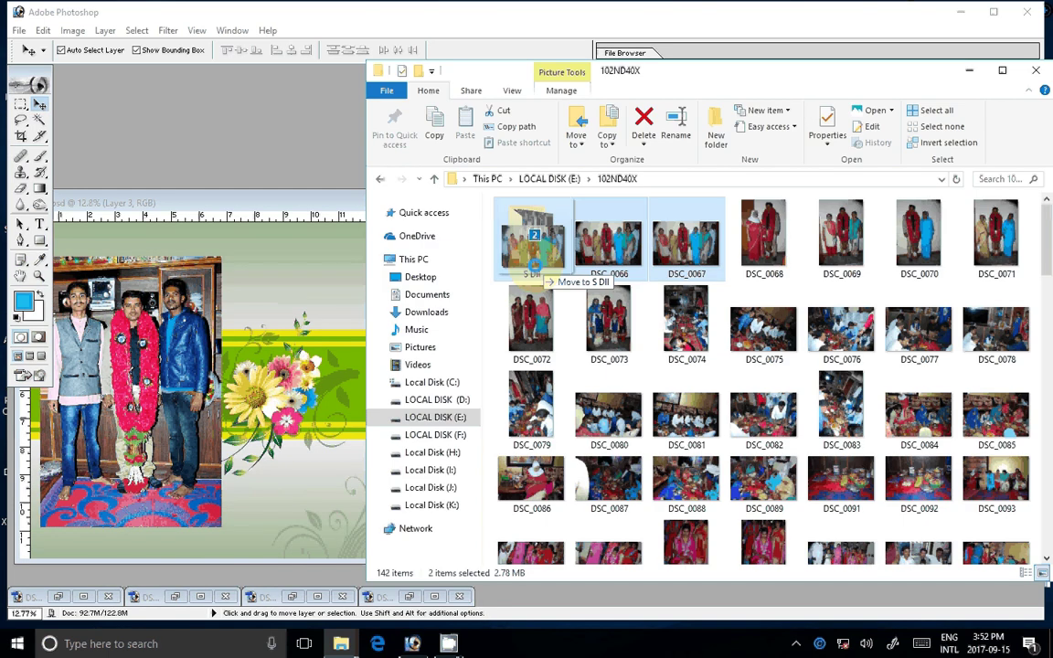
drag(533, 263, 532, 265)
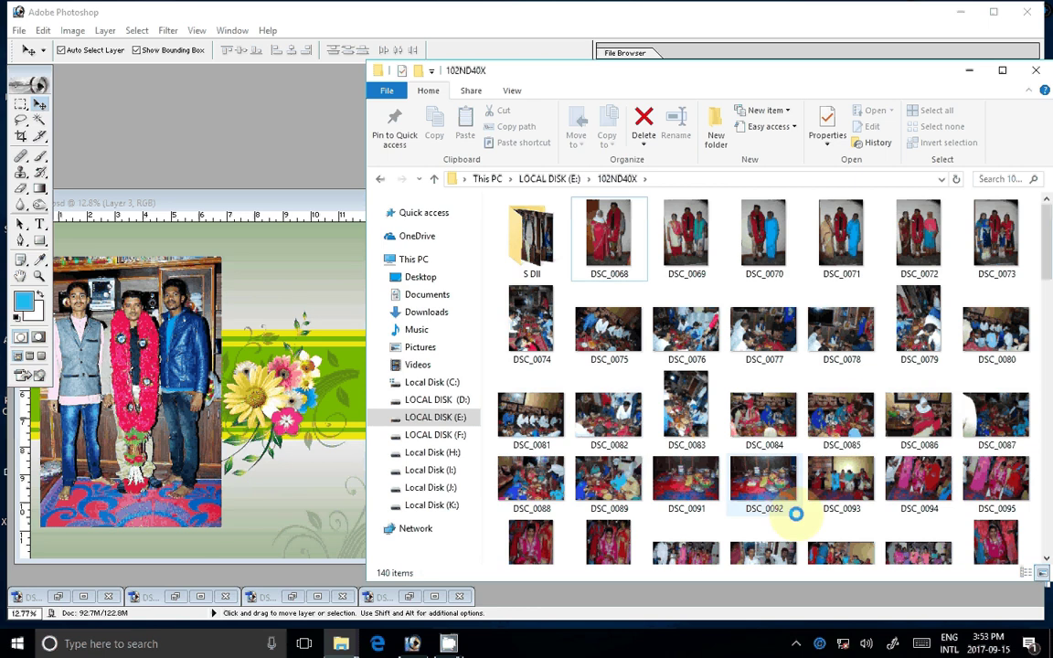
drag(828, 483, 292, 157)
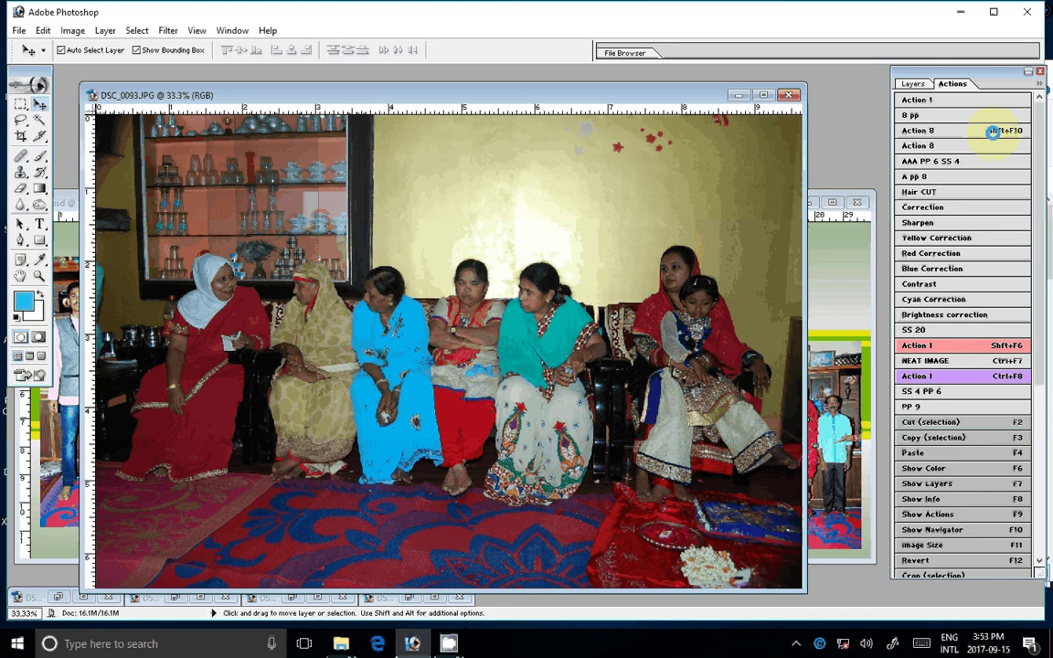
Run the resize action on DSC_0093 and confirm the Image Size dialog.
click(992, 133)
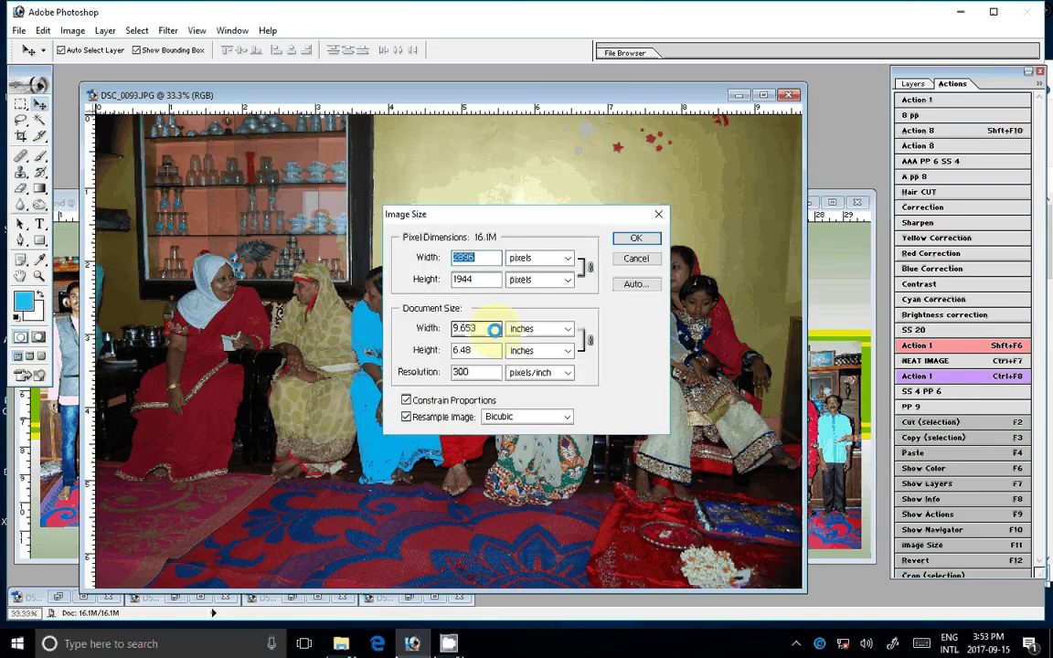
key(Return)
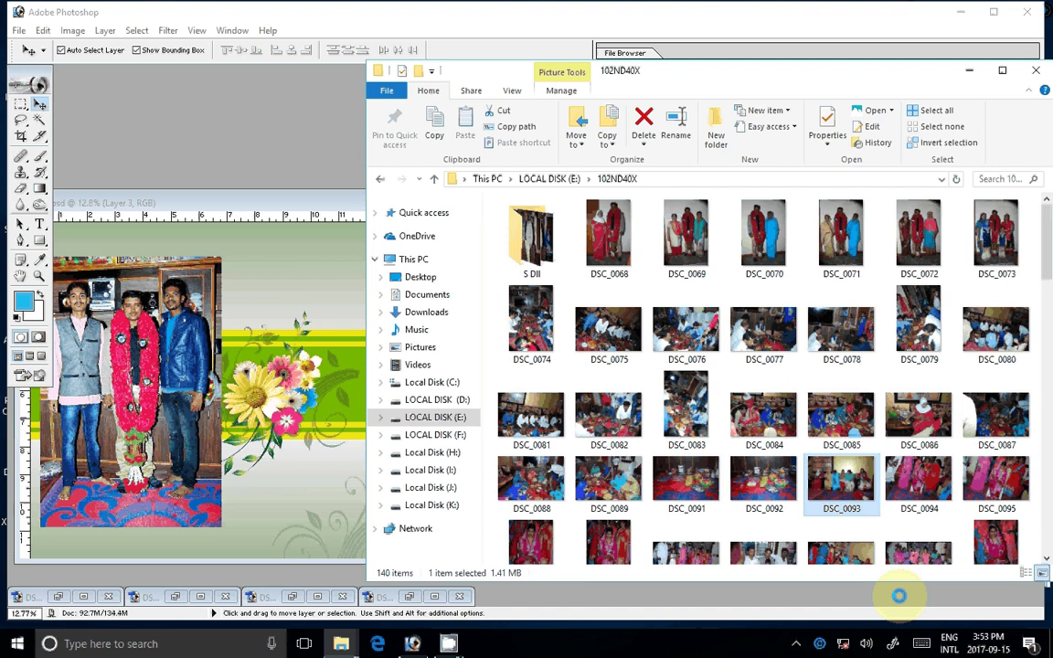
Move DSC_0093 into S DII and close the unused DSC_0086 photo.
drag(841, 480, 534, 258)
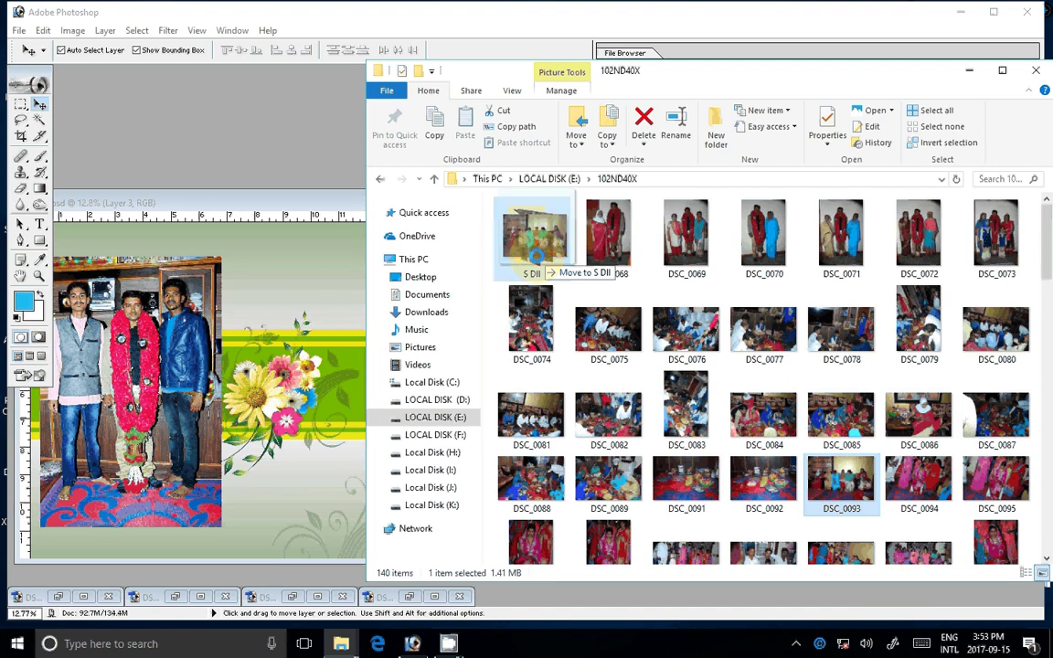
drag(535, 259, 535, 260)
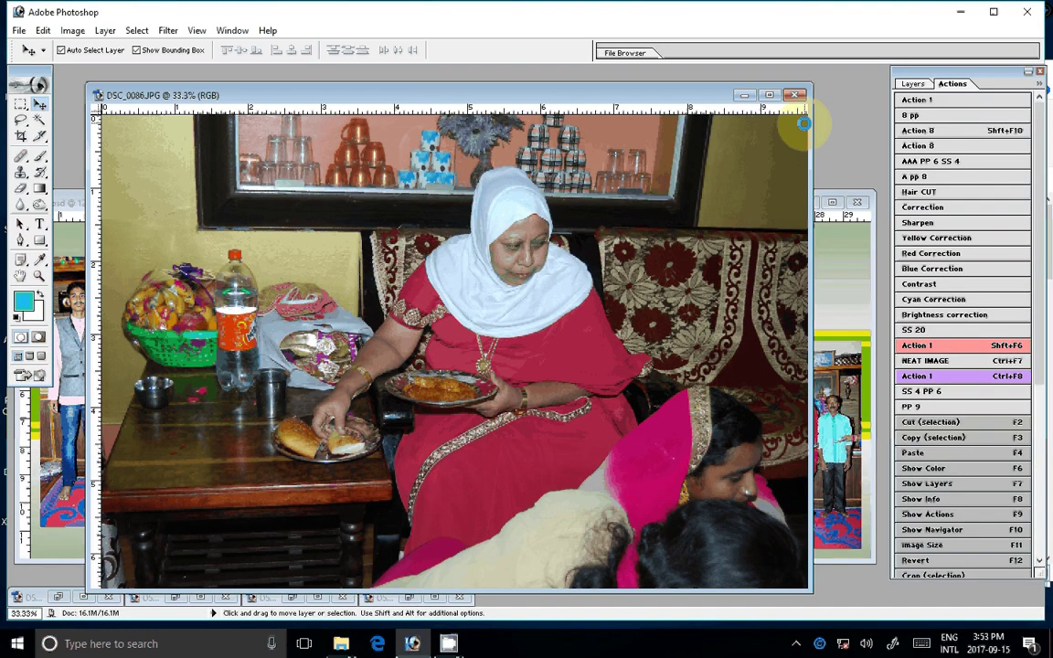
click(794, 95)
mouse_move(340, 643)
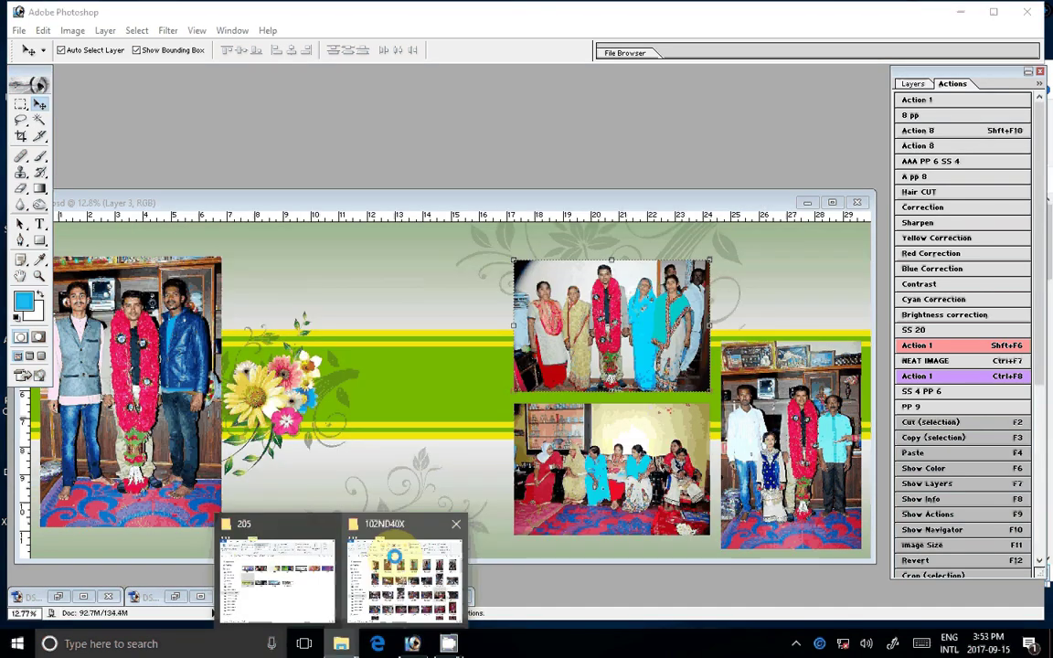
click(393, 556)
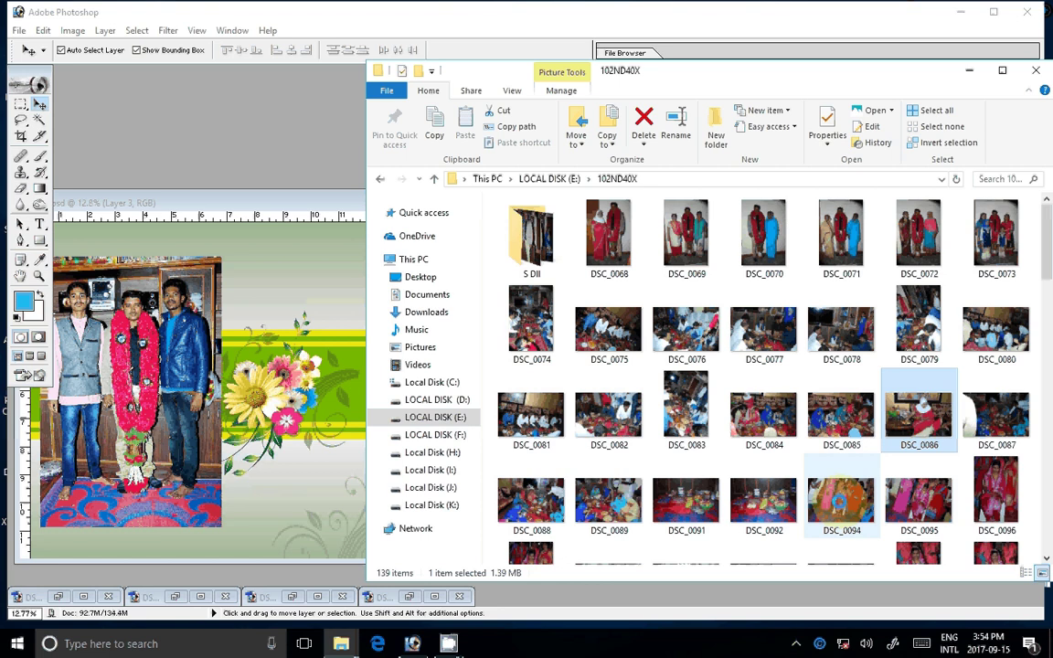
mouse_move(839, 498)
mouse_down()
mouse_move(476, 193)
mouse_move(629, 224)
mouse_up()
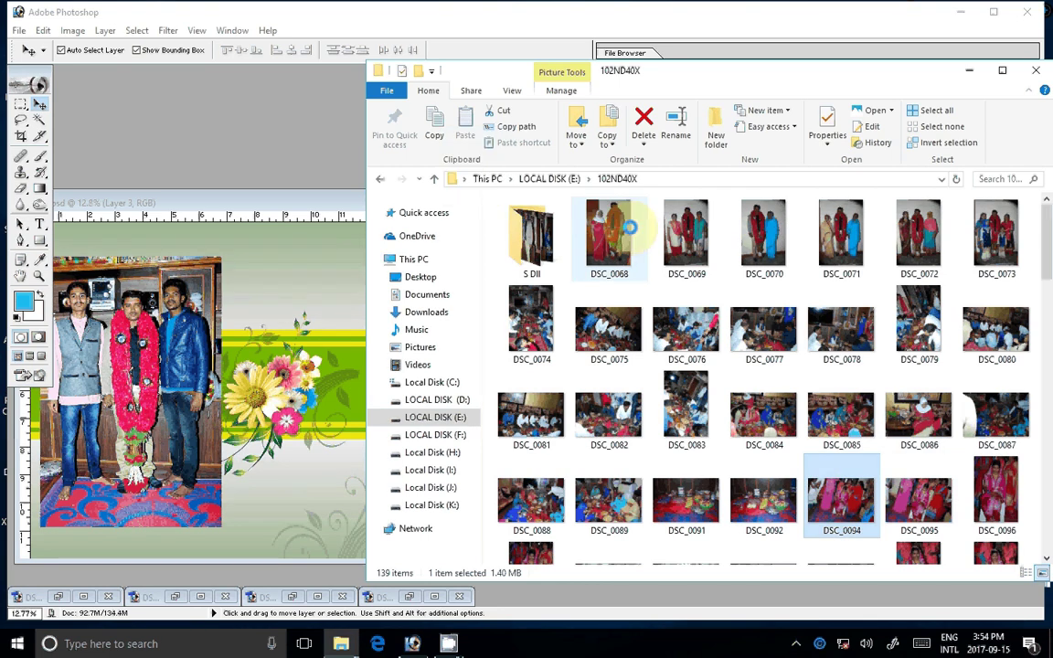
Brighten the DSC_0068 couple photo and place it beside the three-men photo.
click(629, 224)
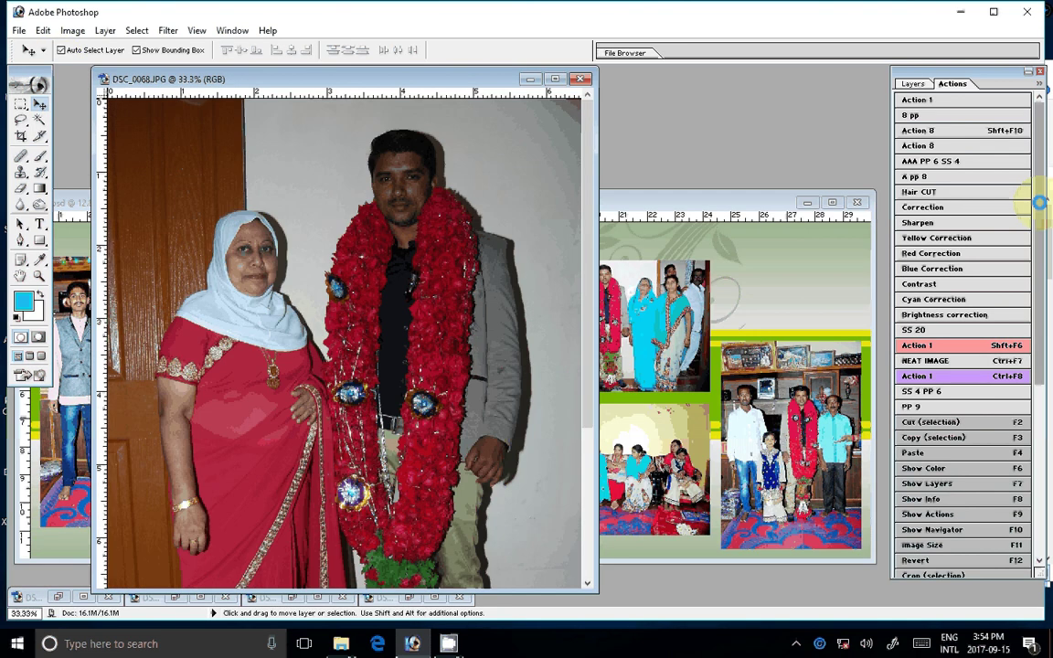
click(477, 247)
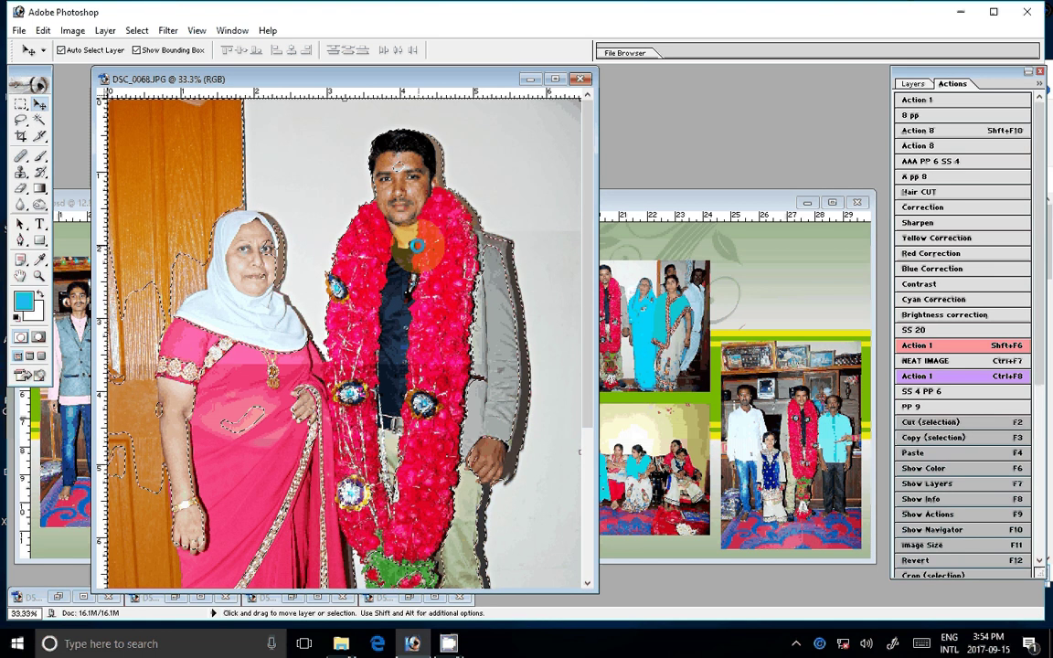
drag(416, 245, 365, 315)
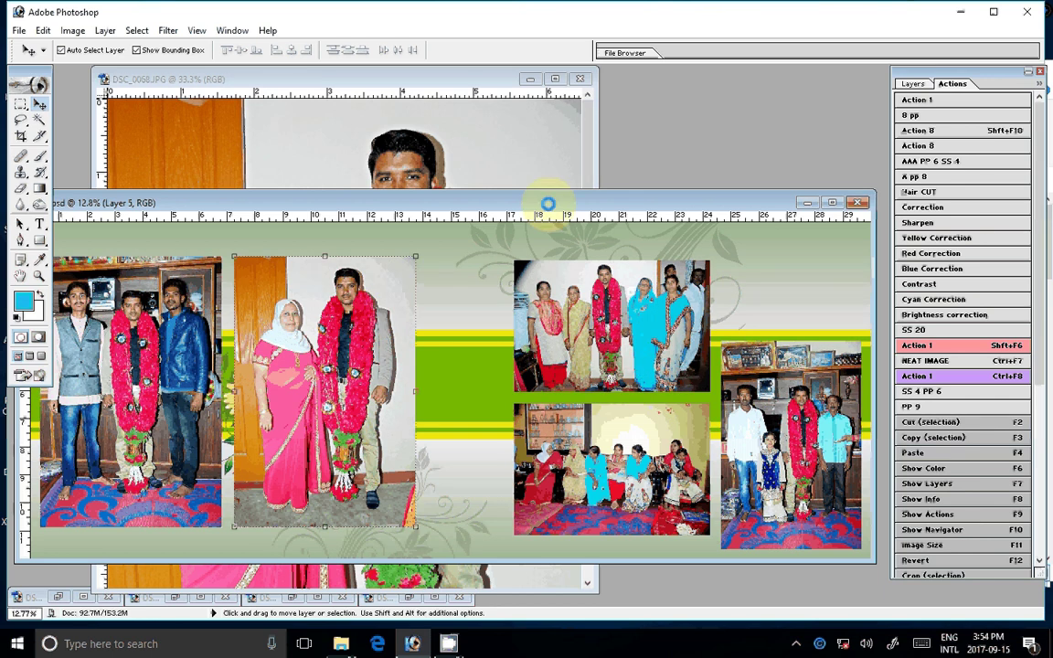
Nudge the top family and seated-women photos and slightly enlarge the right-hand photo.
drag(547, 203, 558, 201)
drag(587, 302, 572, 291)
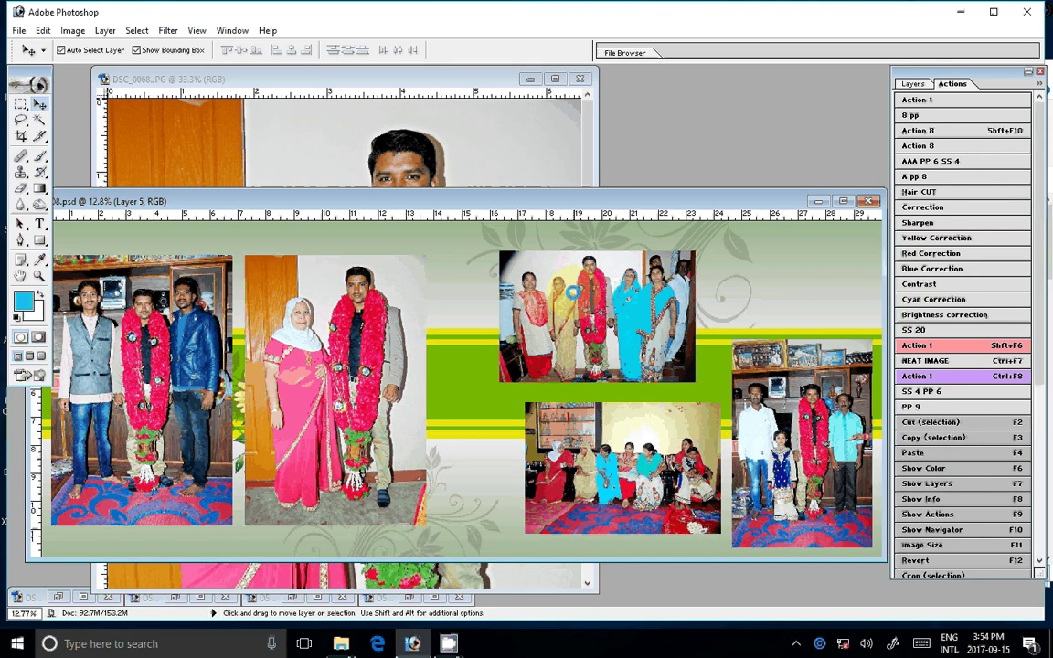
drag(572, 293, 584, 292)
drag(602, 450, 590, 447)
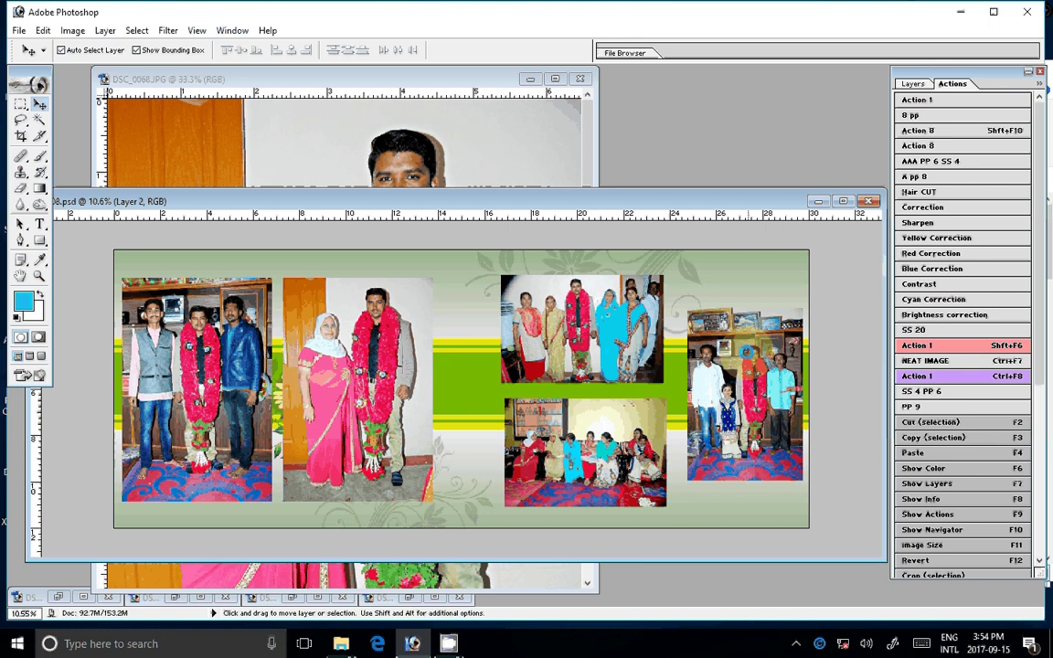
drag(747, 350, 795, 287)
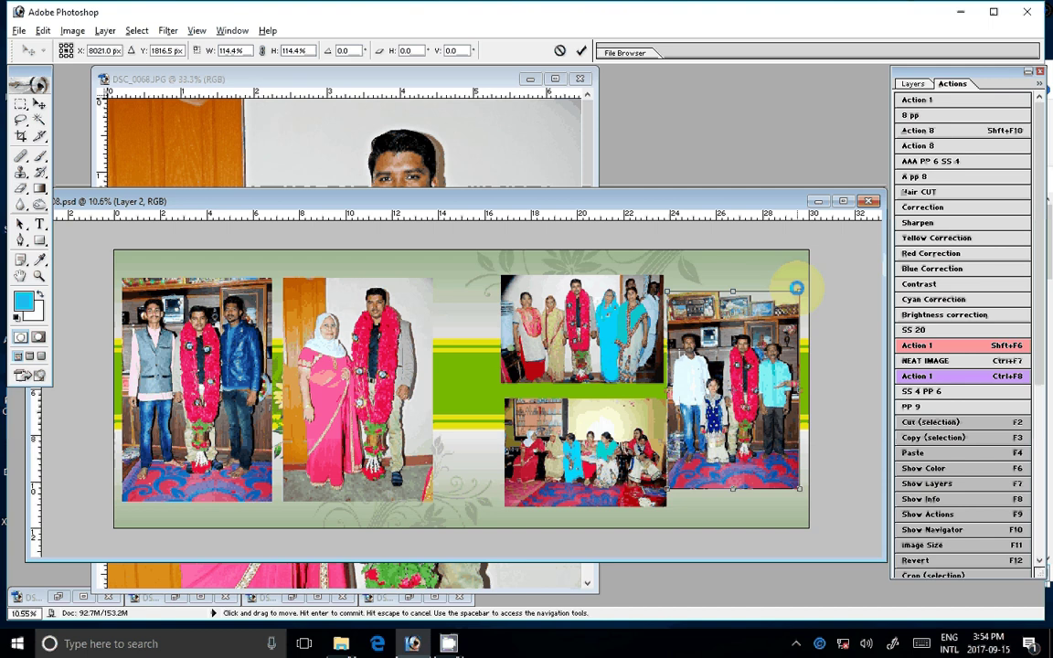
key(Return)
Butt the couple and three-men photos together and scale both to 111.5%.
click(370, 363)
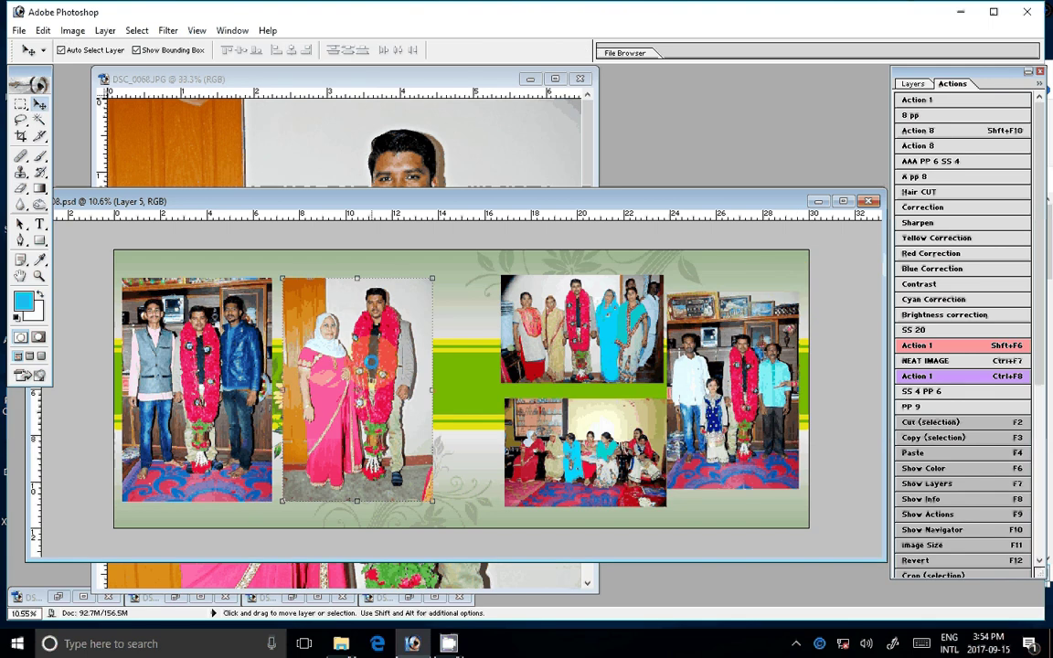
drag(370, 363, 384, 365)
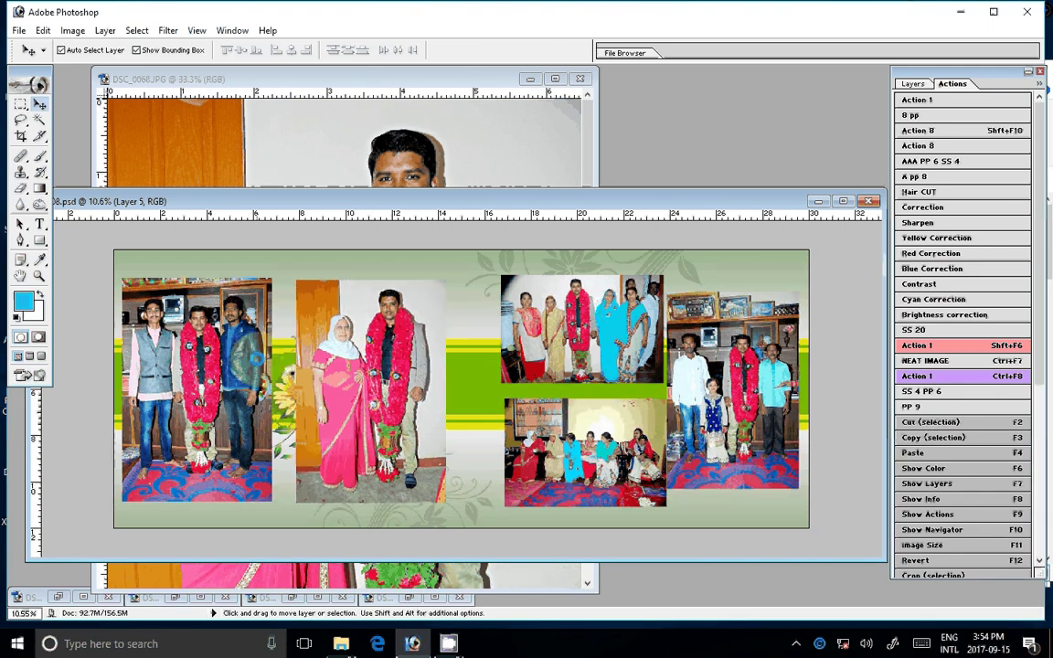
drag(258, 358, 276, 359)
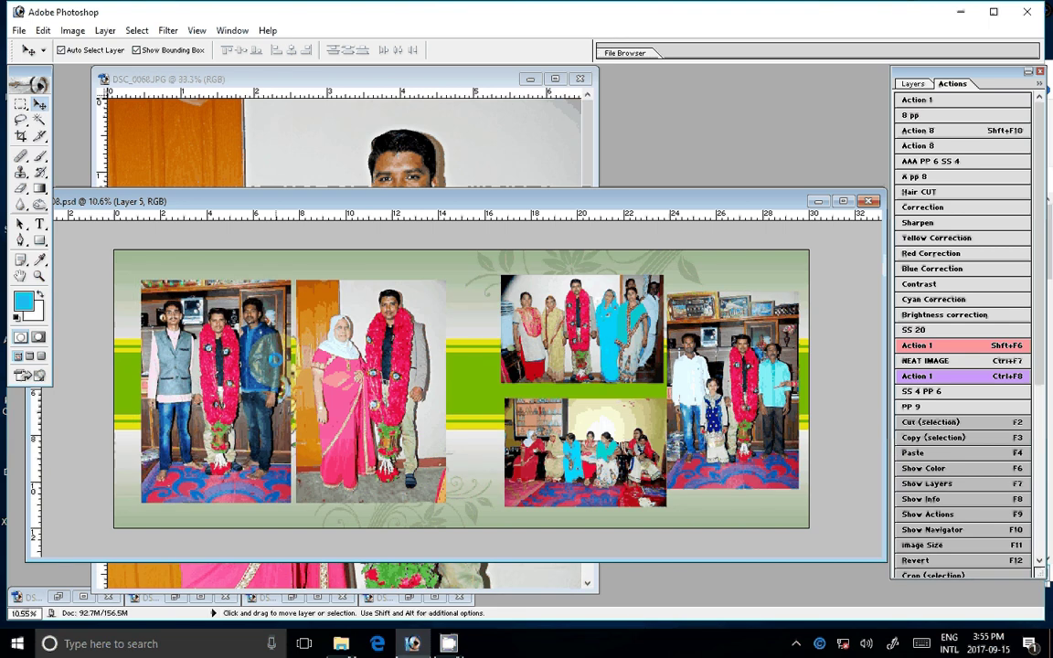
shift+click(245, 363)
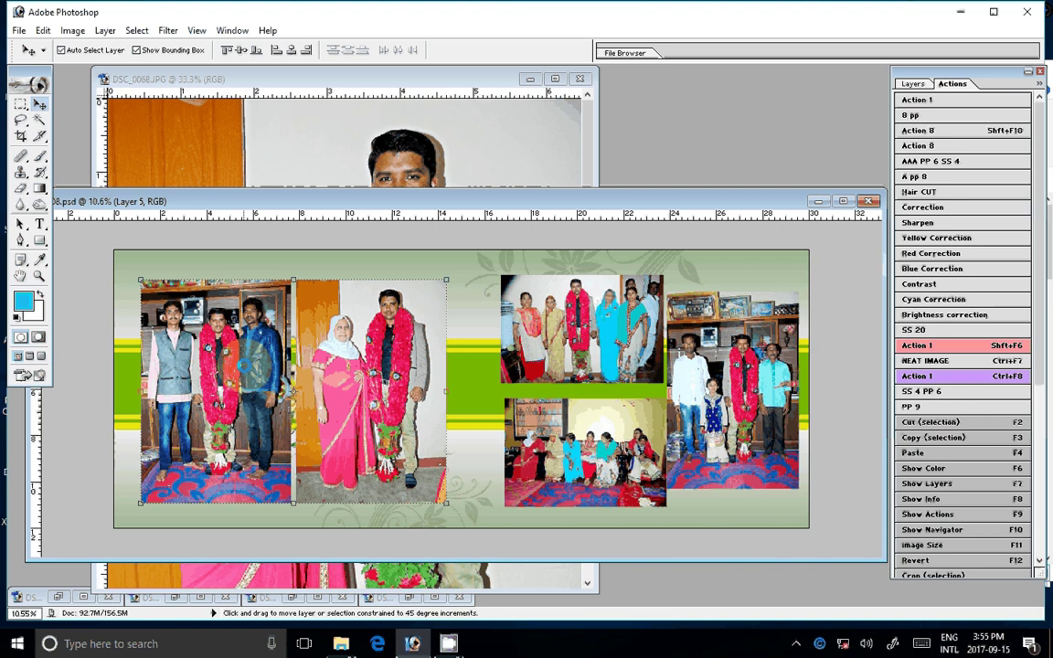
key(ctrl+t)
drag(446, 280, 464, 263)
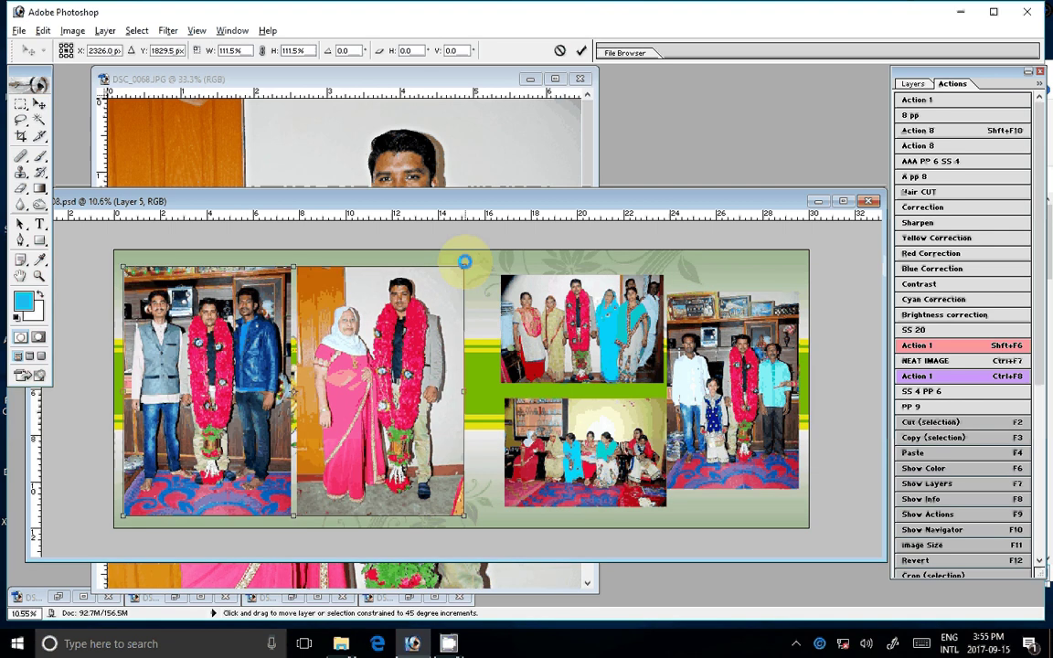
key(Return)
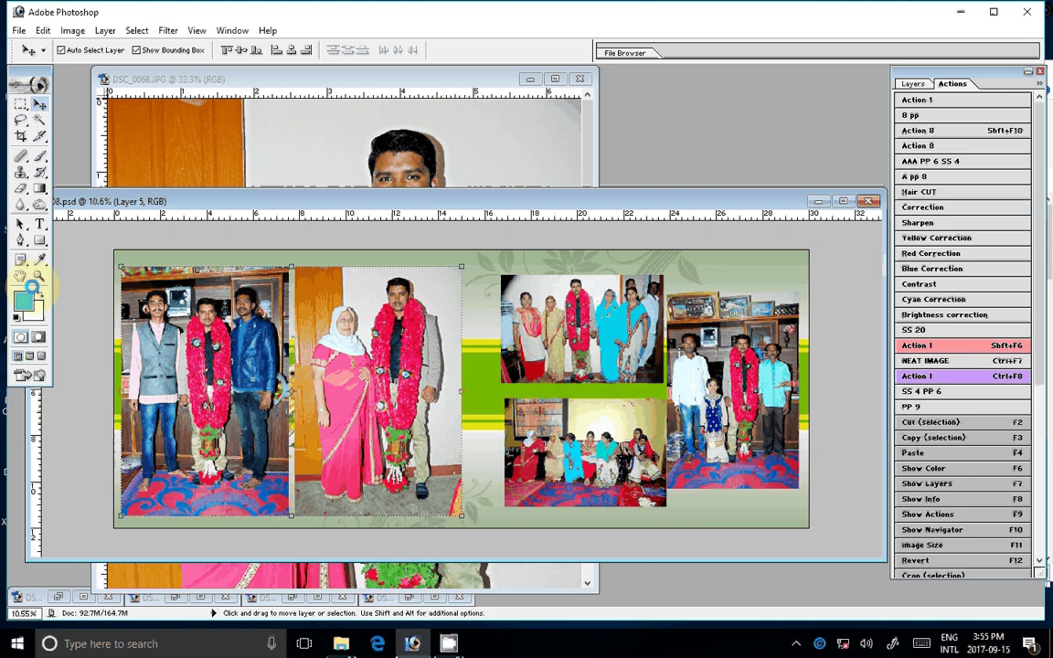
click(39, 275)
click(539, 384)
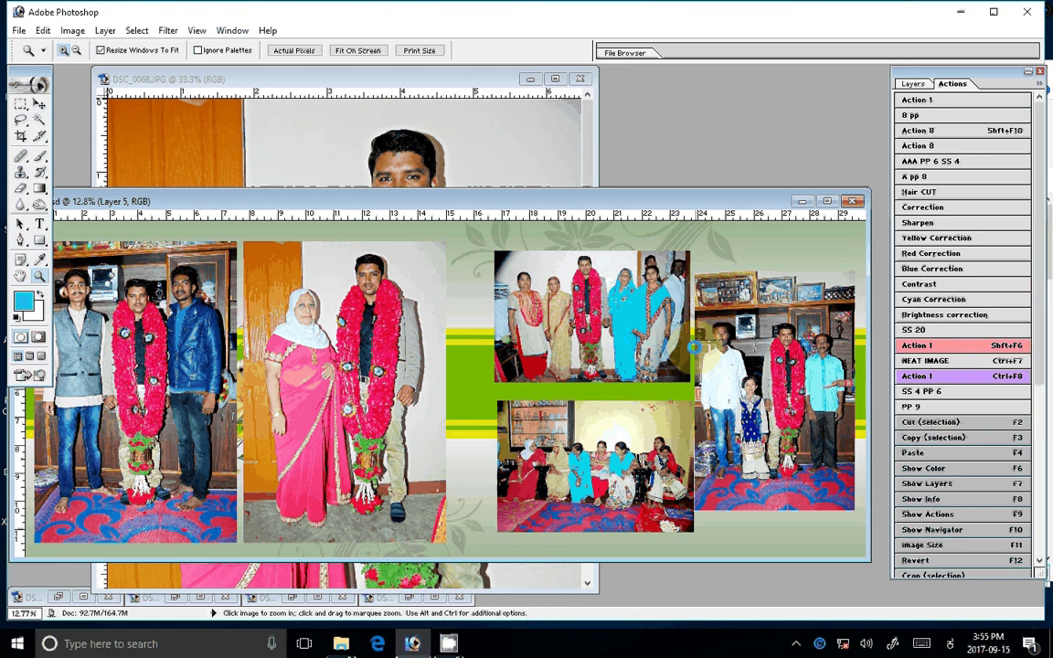
Hide the green striped background layer and look through the Actions panel.
key(F7)
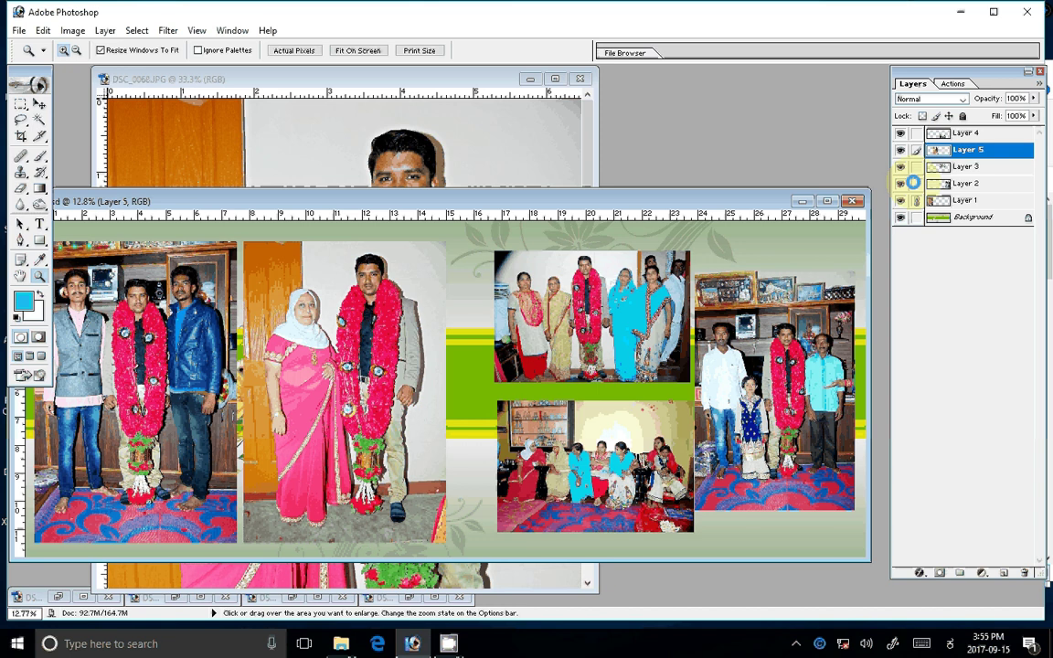
click(900, 216)
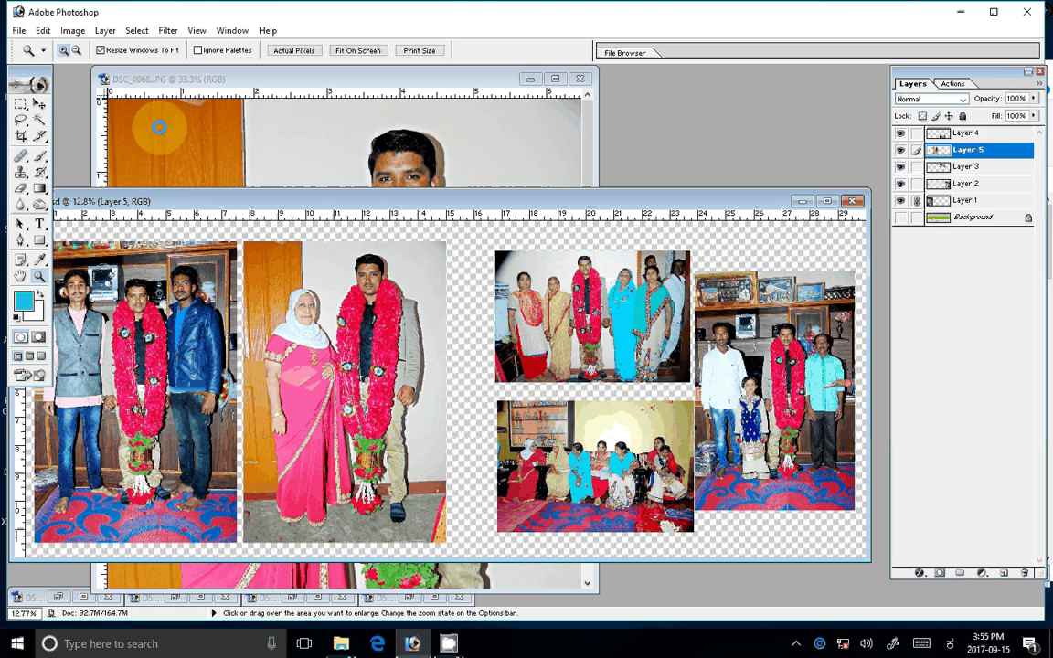
key(F9)
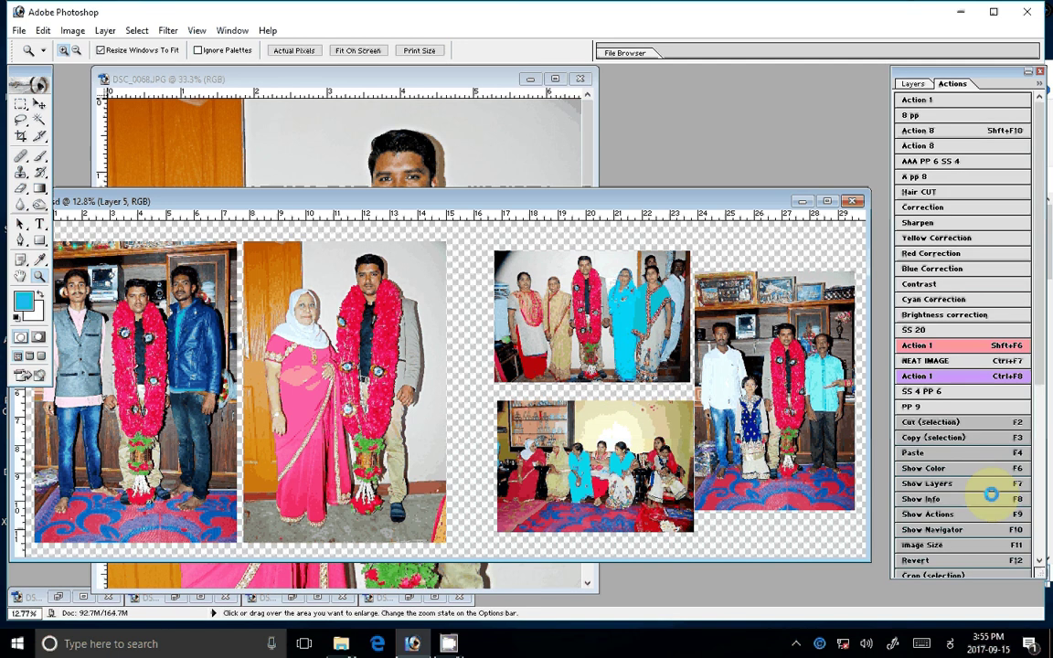
scroll(990, 494, down, 2)
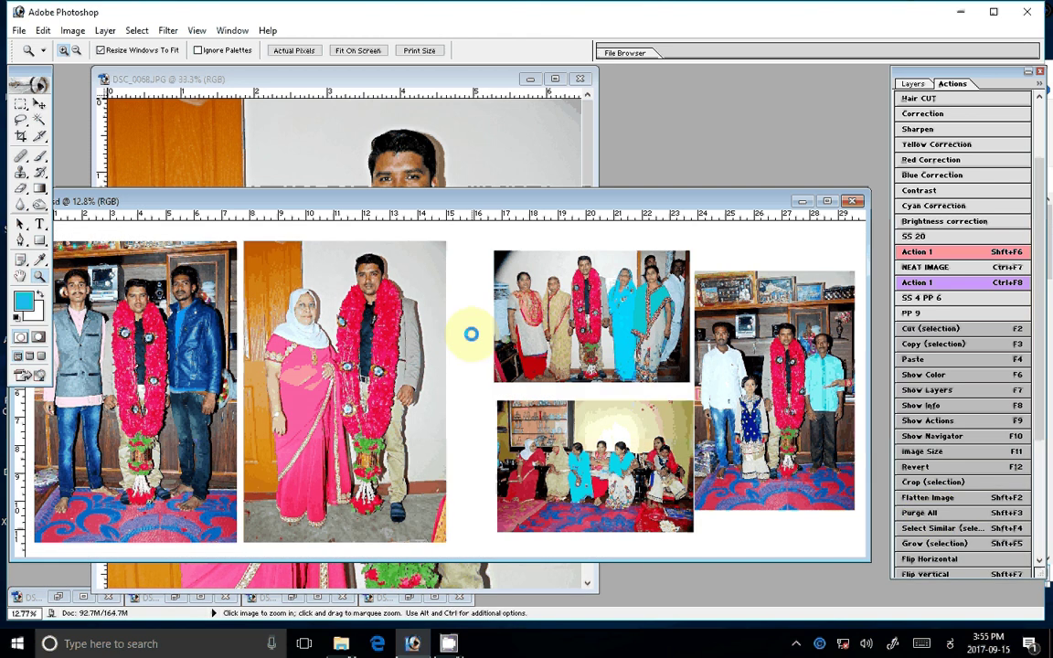
key(v)
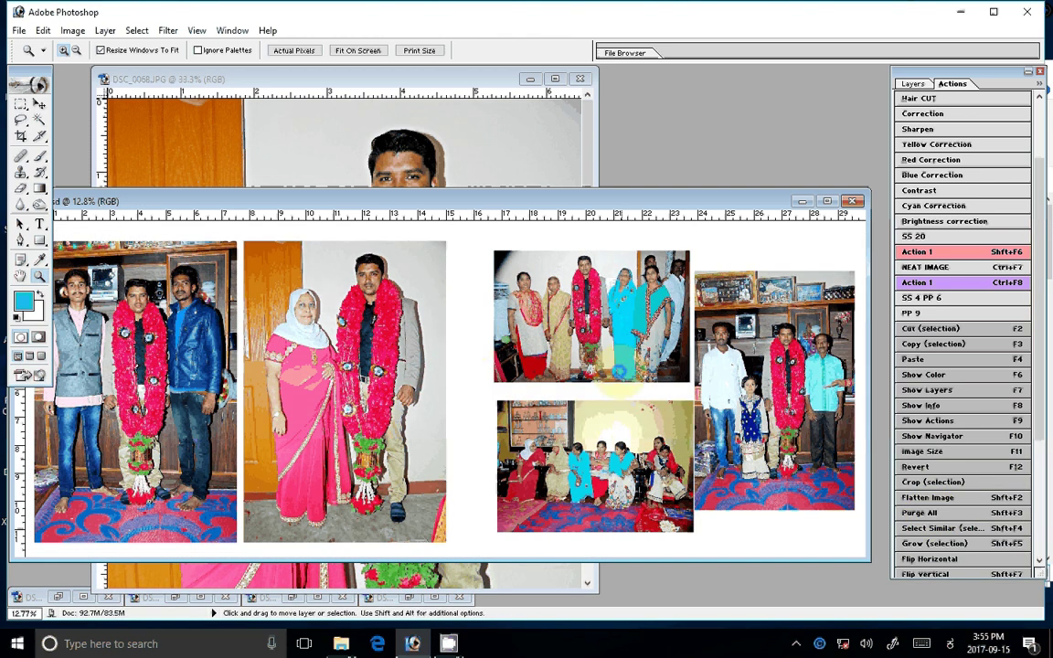
key(z)
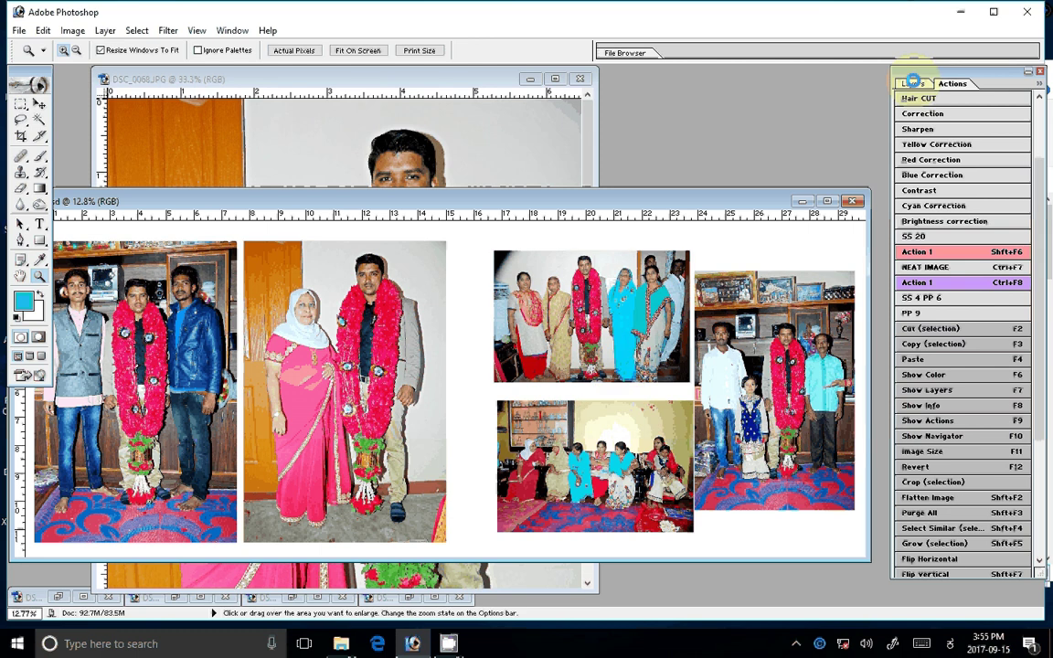
Zoom into the album page and reposition its document window.
click(912, 83)
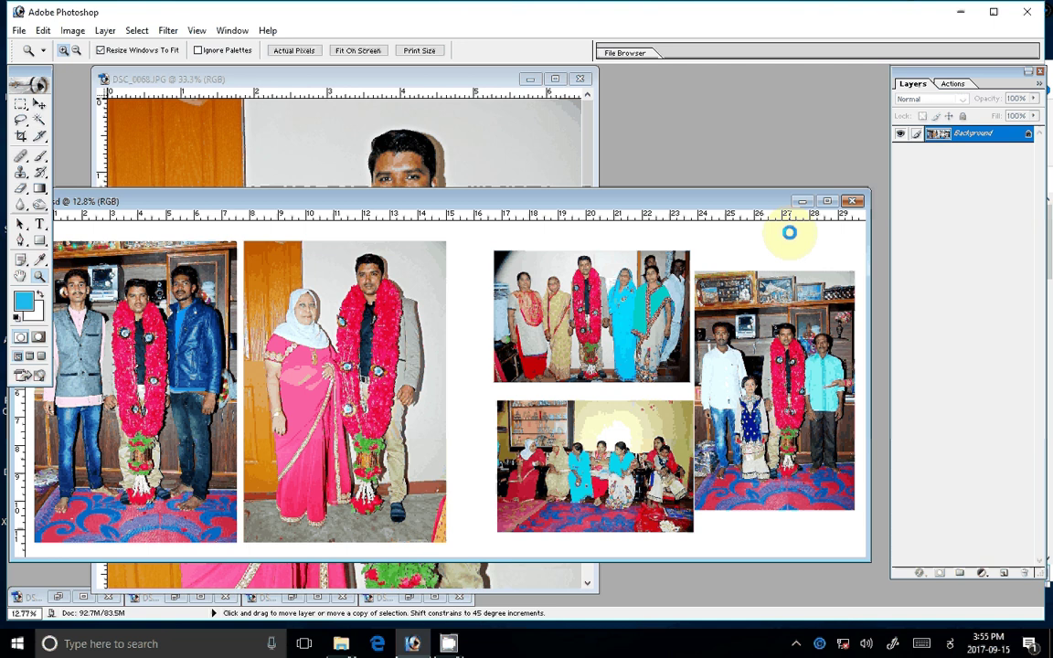
key(z)
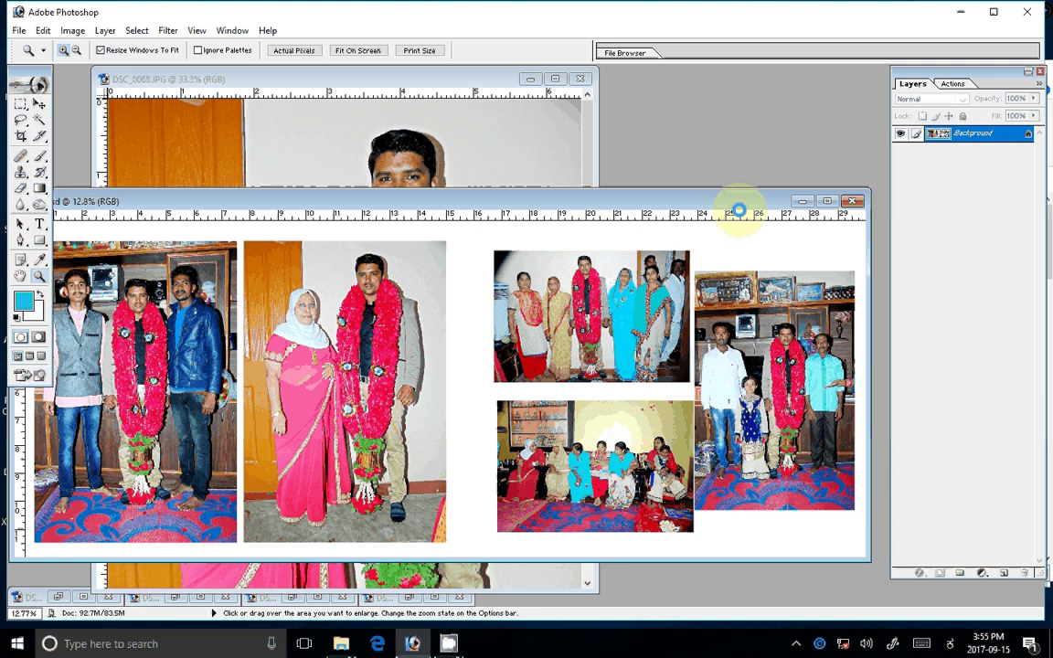
drag(738, 210, 762, 139)
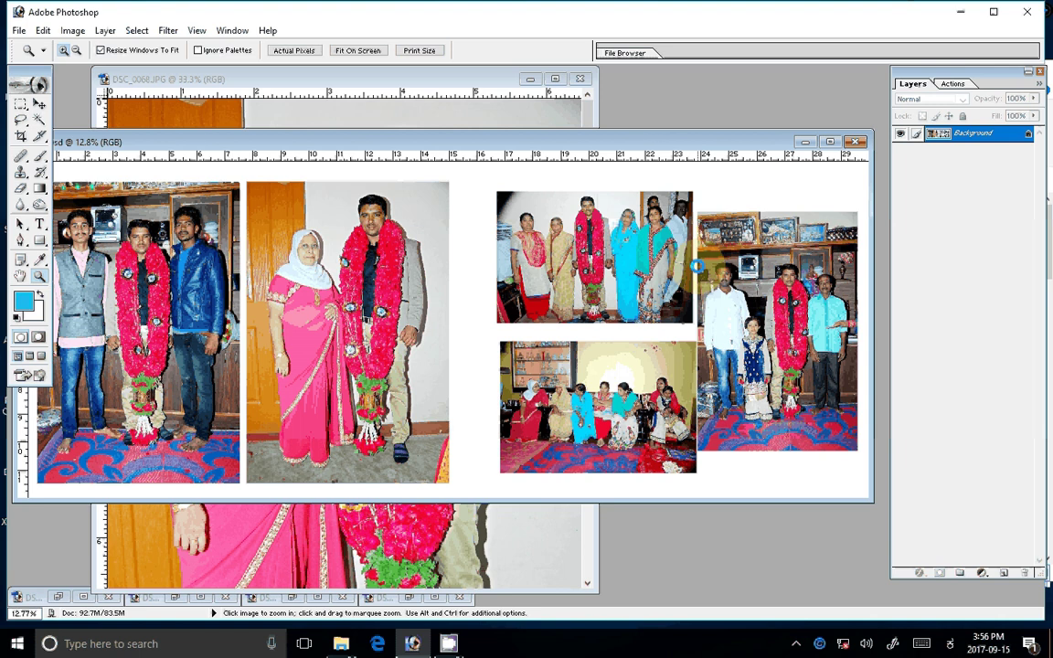
click(696, 266)
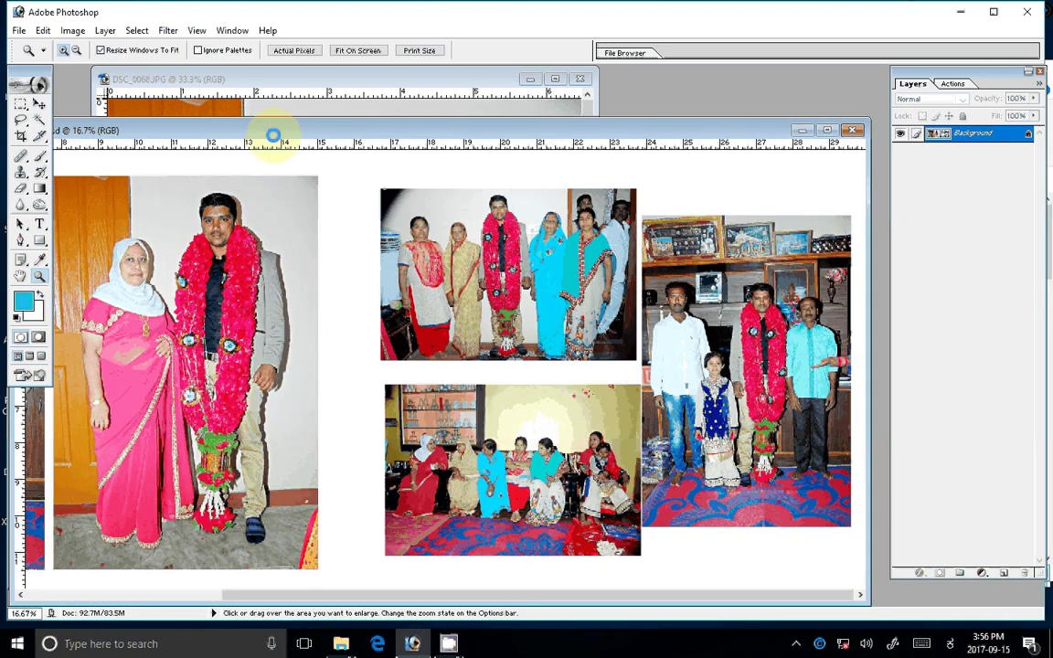
drag(273, 136, 294, 149)
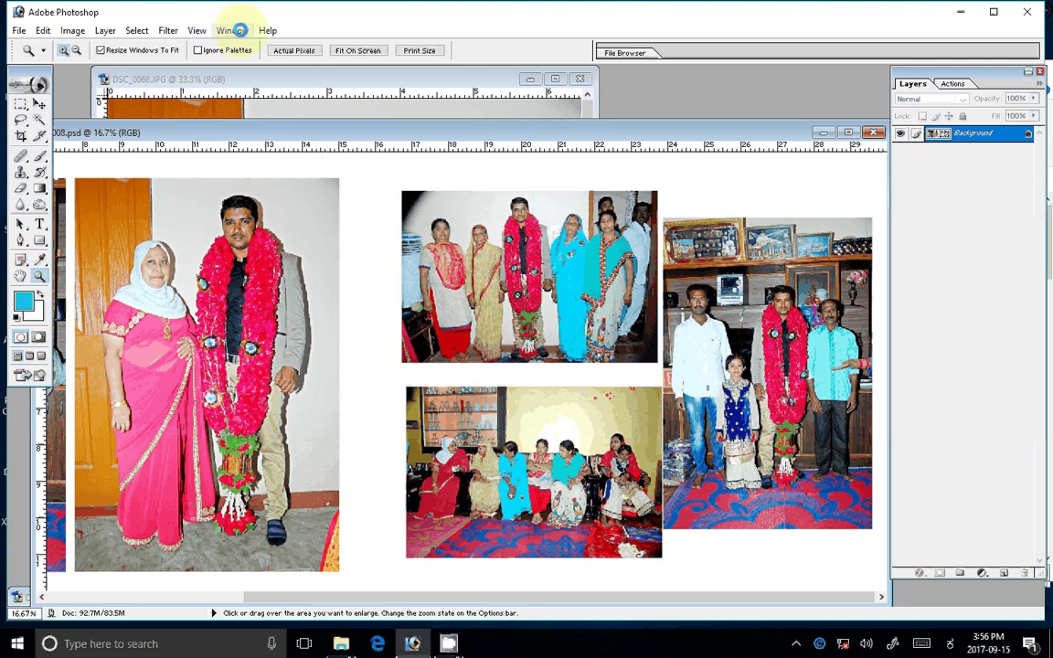
Undo Flatten Image in History, zoom out, and hide the green Background layer.
click(239, 30)
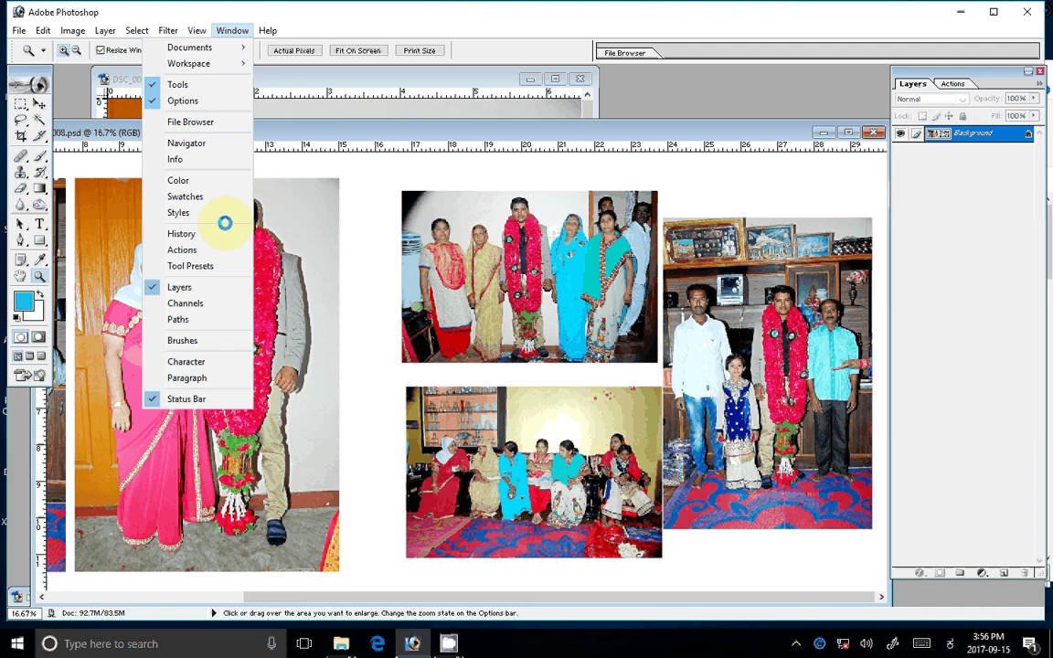
click(219, 233)
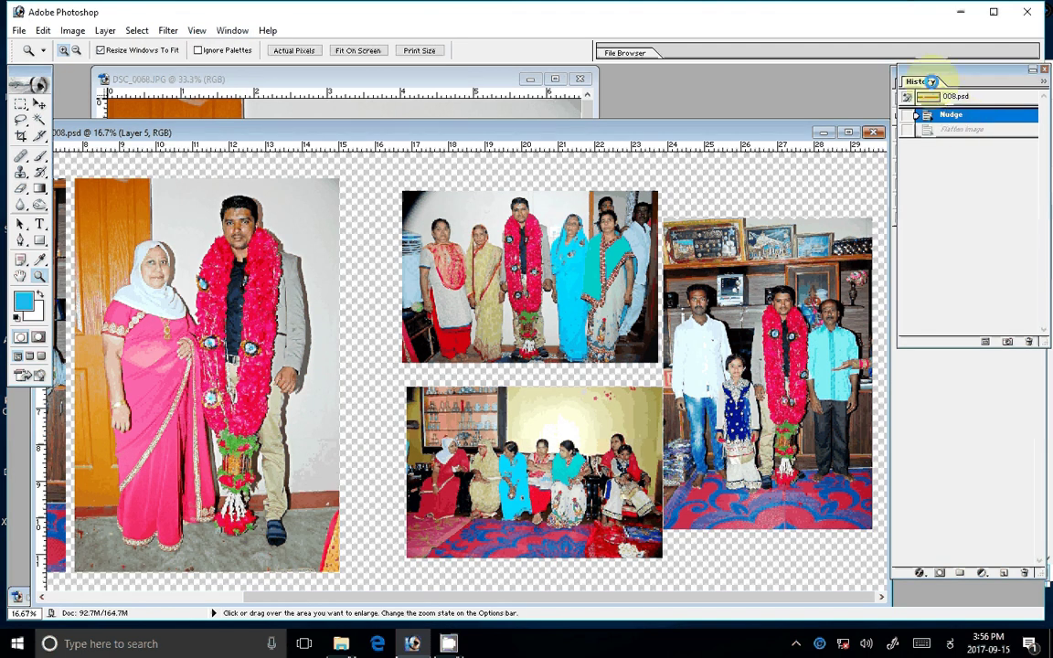
click(903, 217)
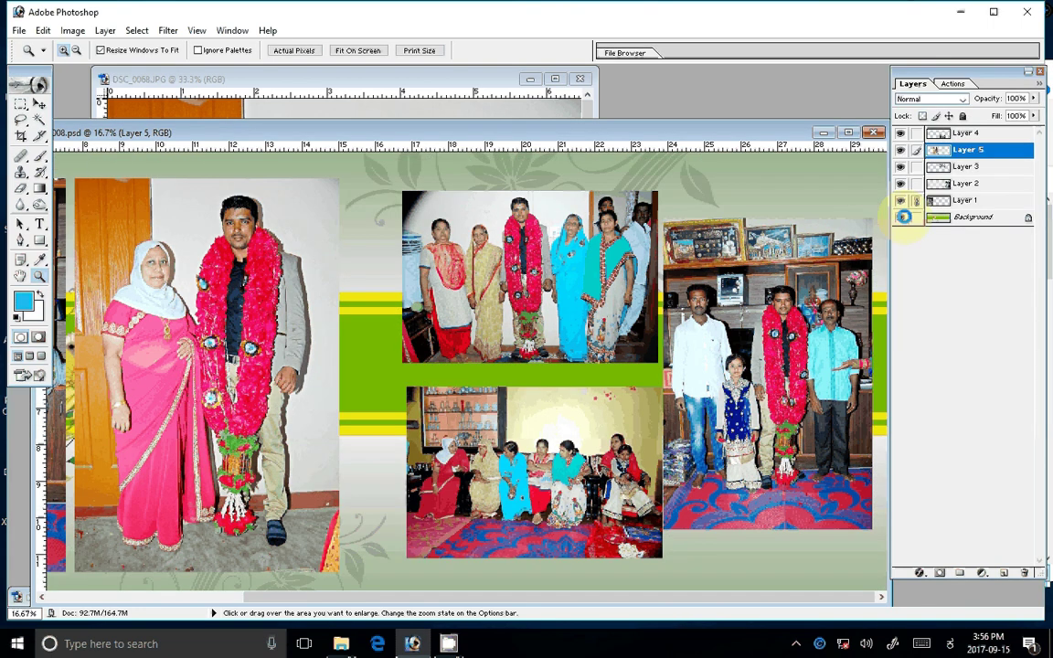
alt+click(479, 300)
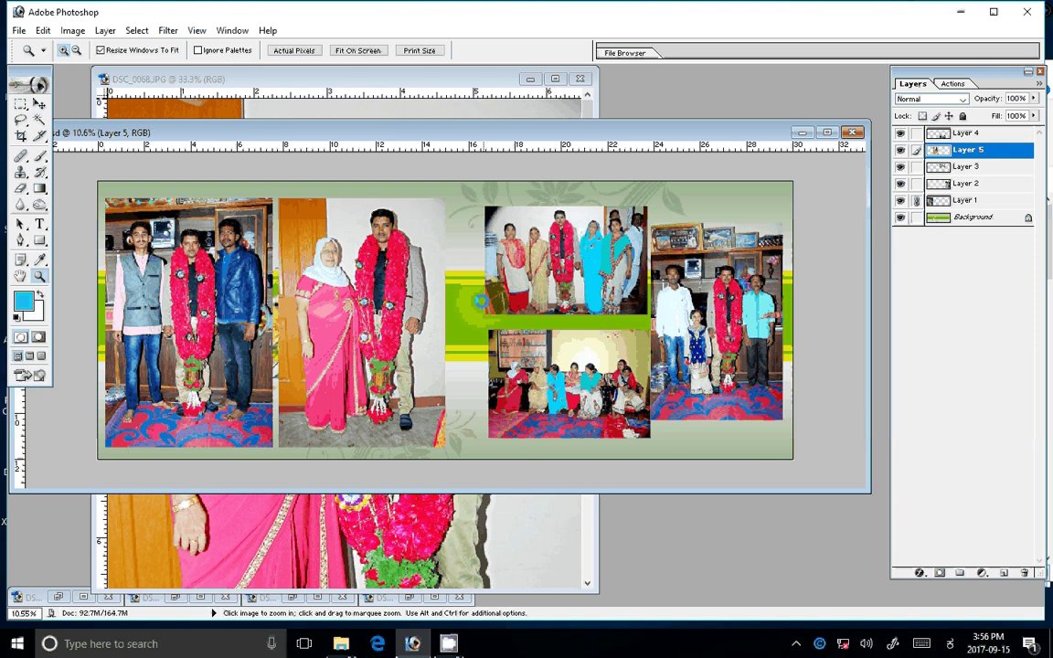
click(900, 216)
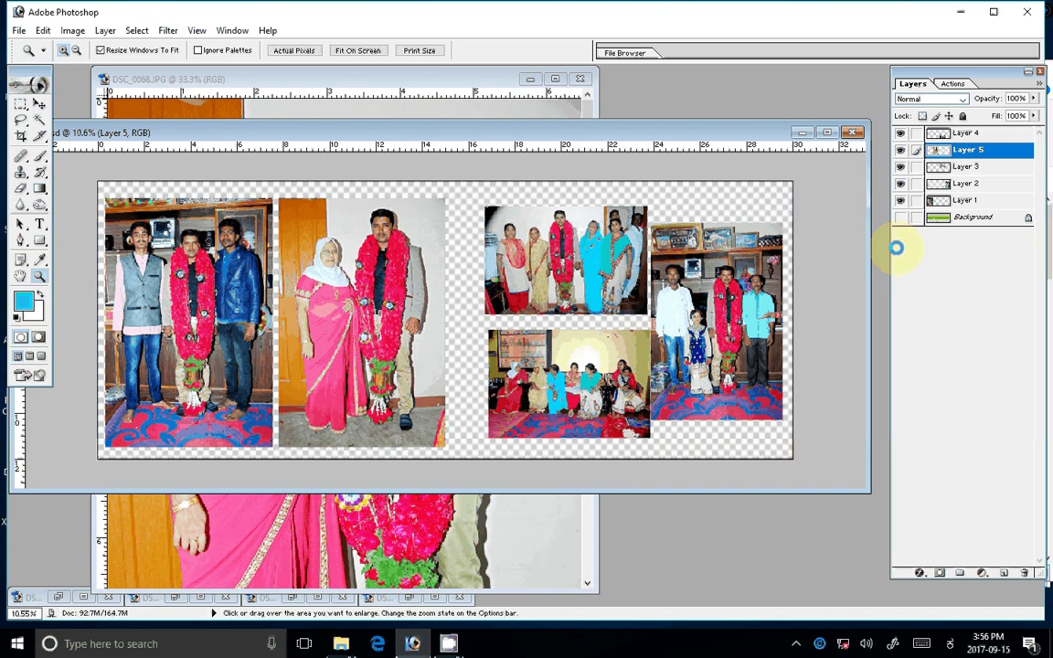
Merge the visible photo layers into one and add a Stroke layer style.
click(105, 30)
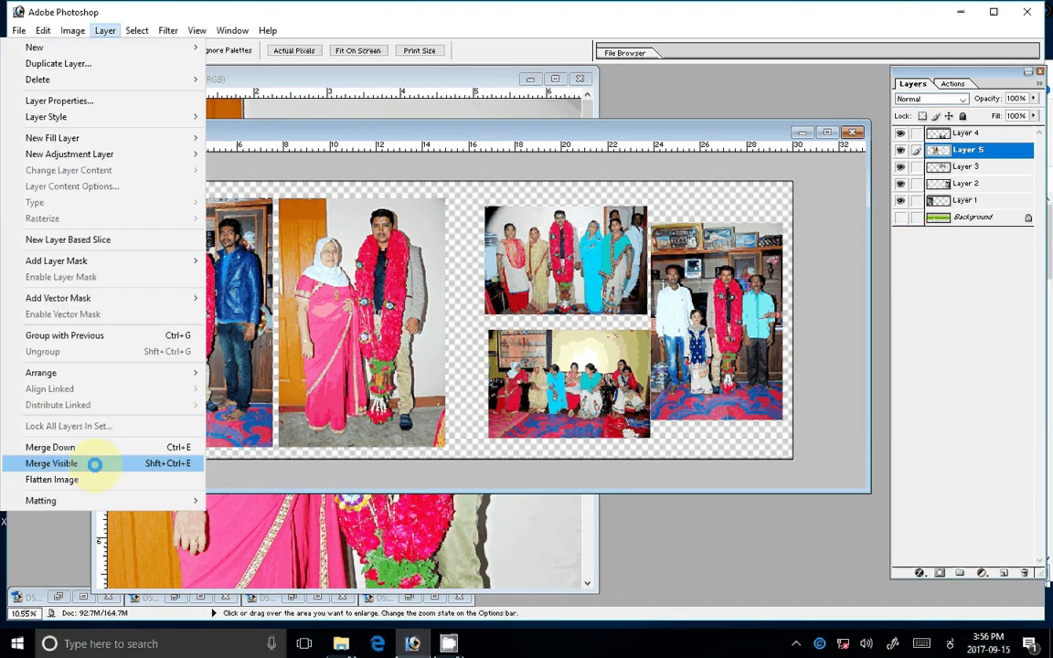
click(94, 463)
click(921, 573)
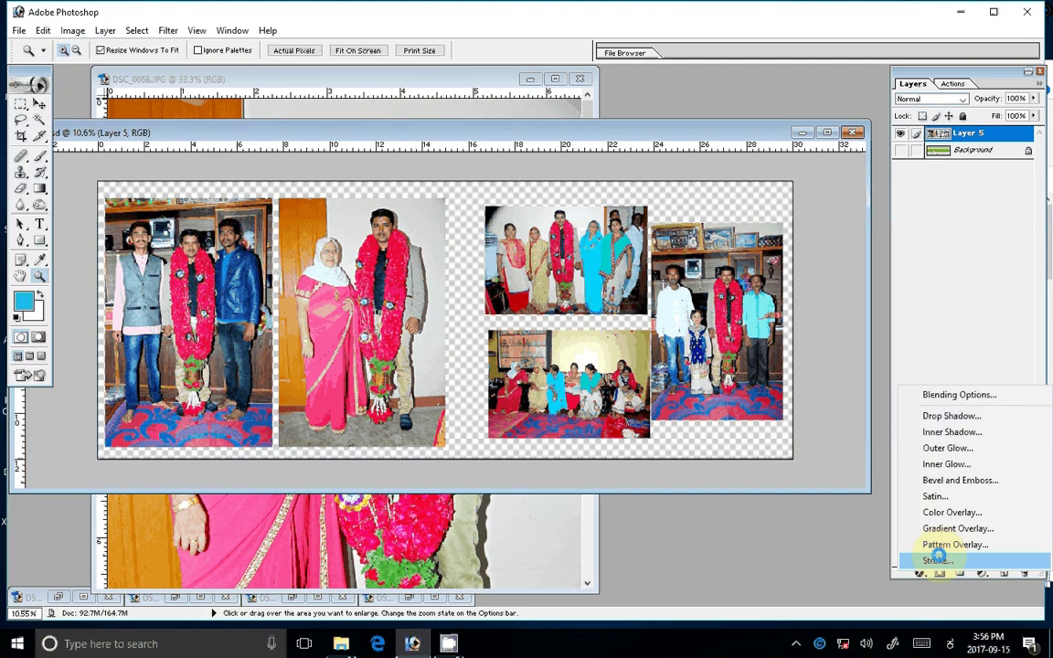
click(939, 558)
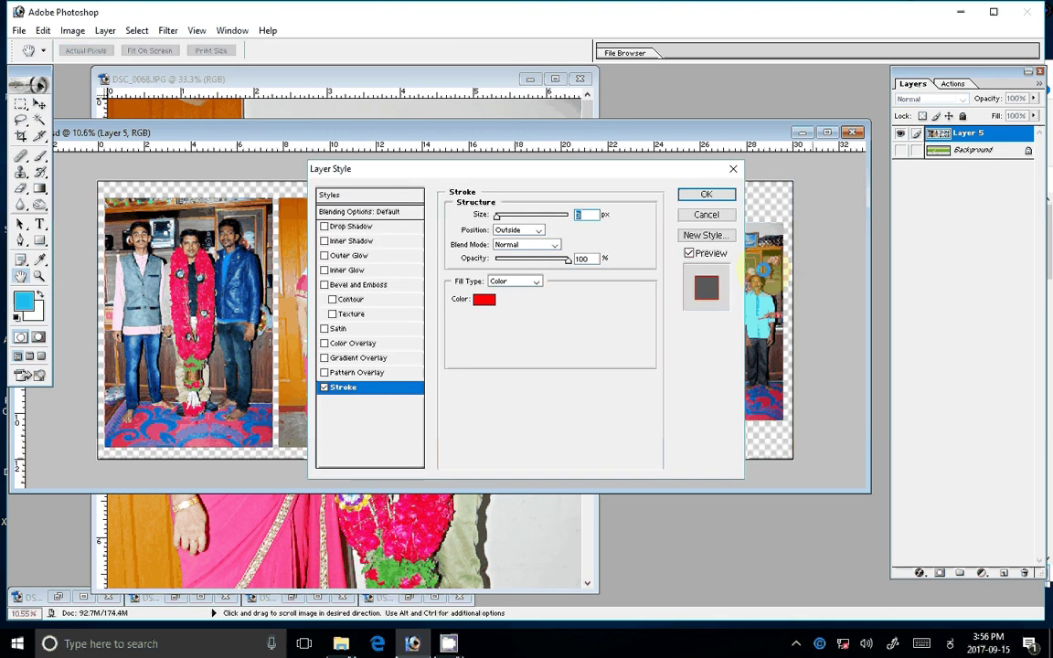
Set the stroke fill type to Pattern with the orange mosaic pattern and apply it.
click(526, 280)
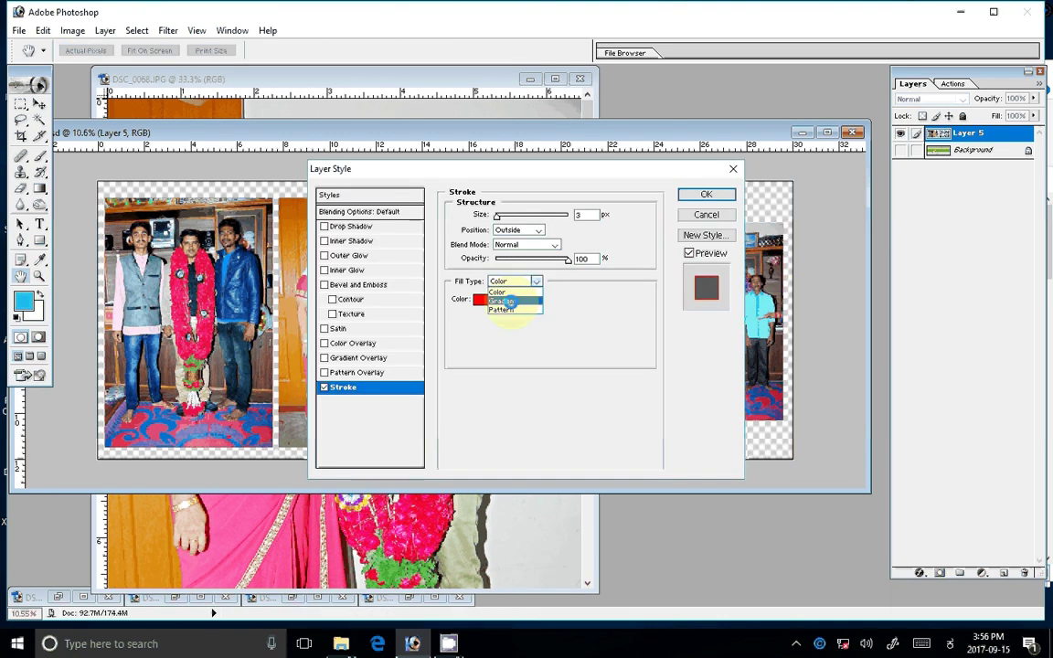
click(502, 309)
click(508, 316)
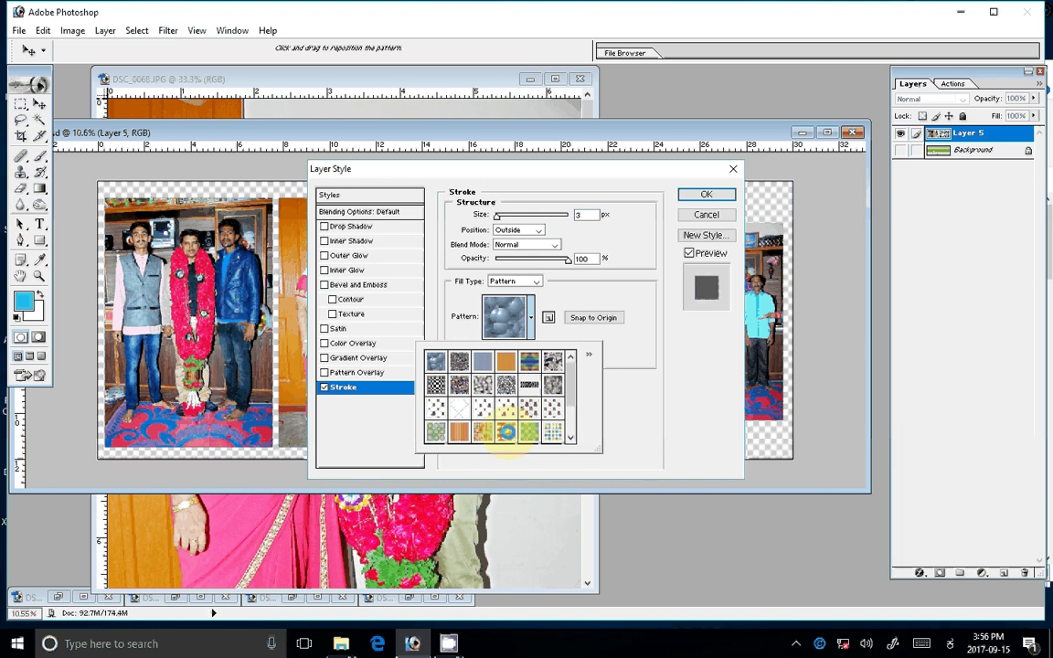
click(483, 431)
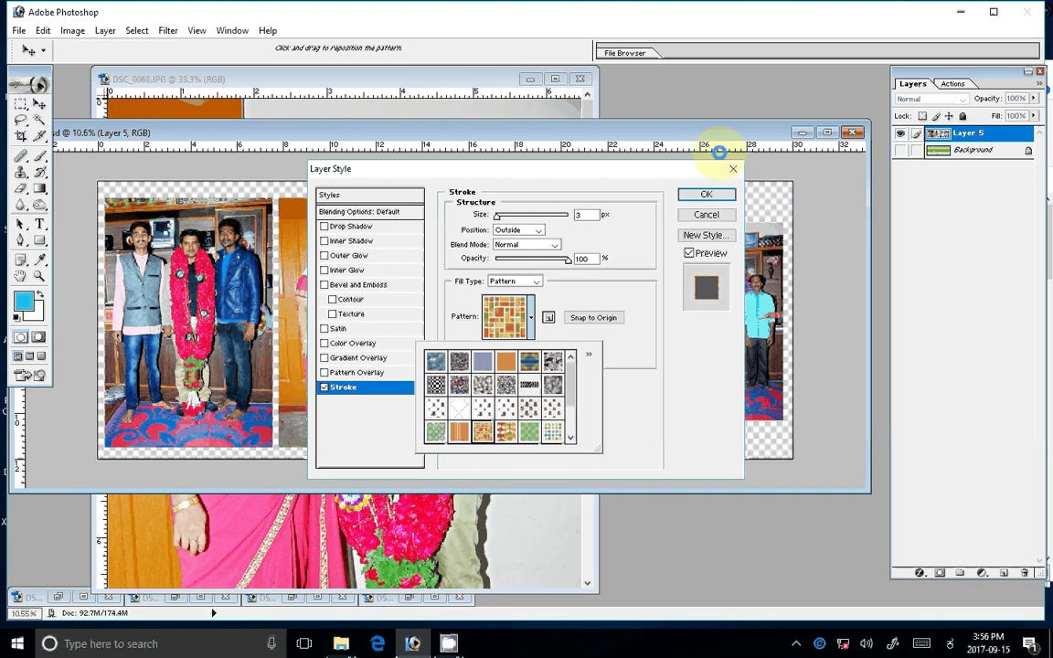
click(706, 194)
key(z)
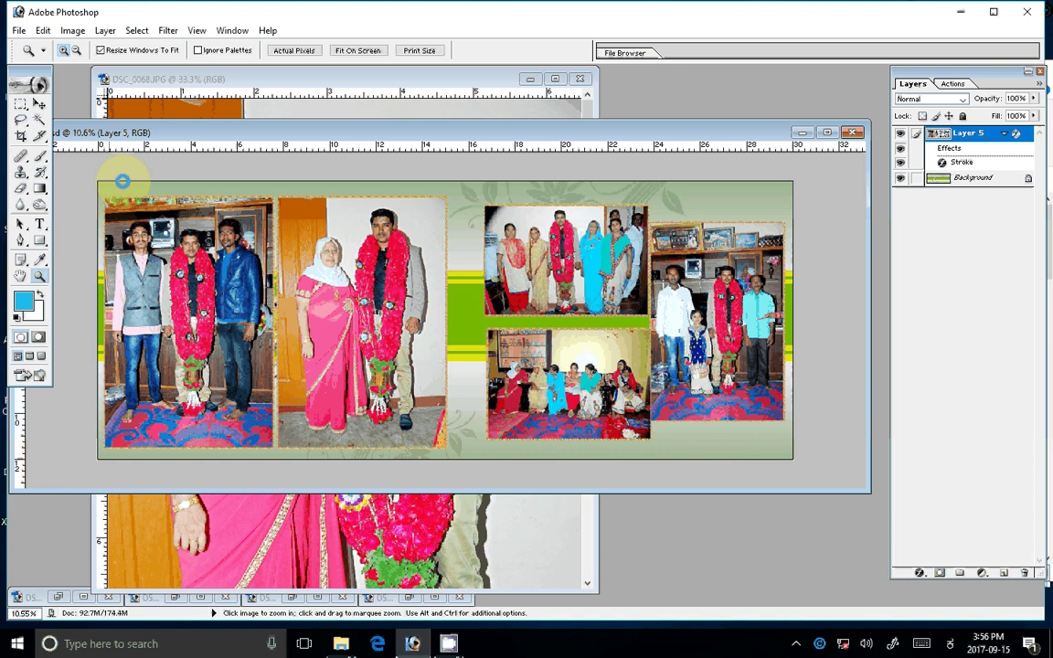
click(457, 388)
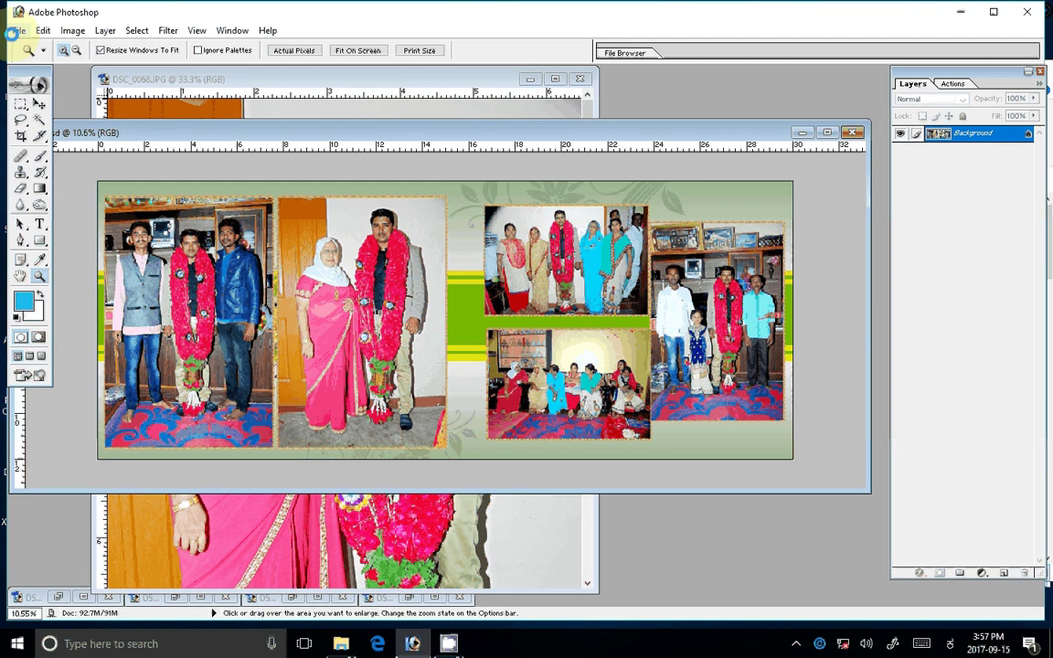
Save the page as JPEG '07' in folder k 11, then check it via Open and cancel.
key(ctrl+shift+s)
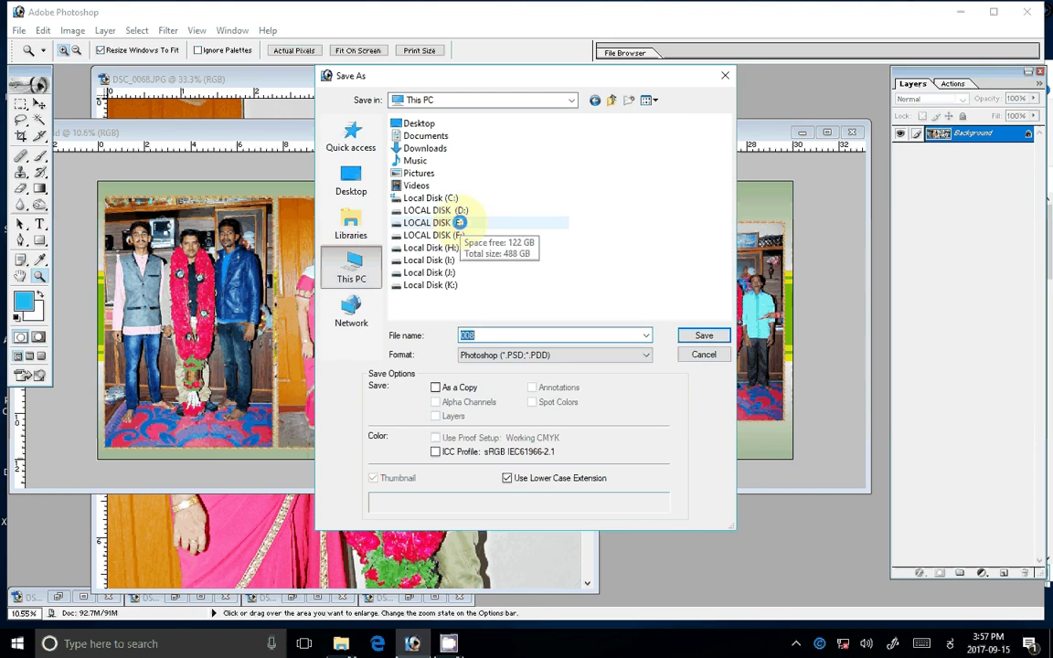
double_click(459, 222)
double_click(413, 211)
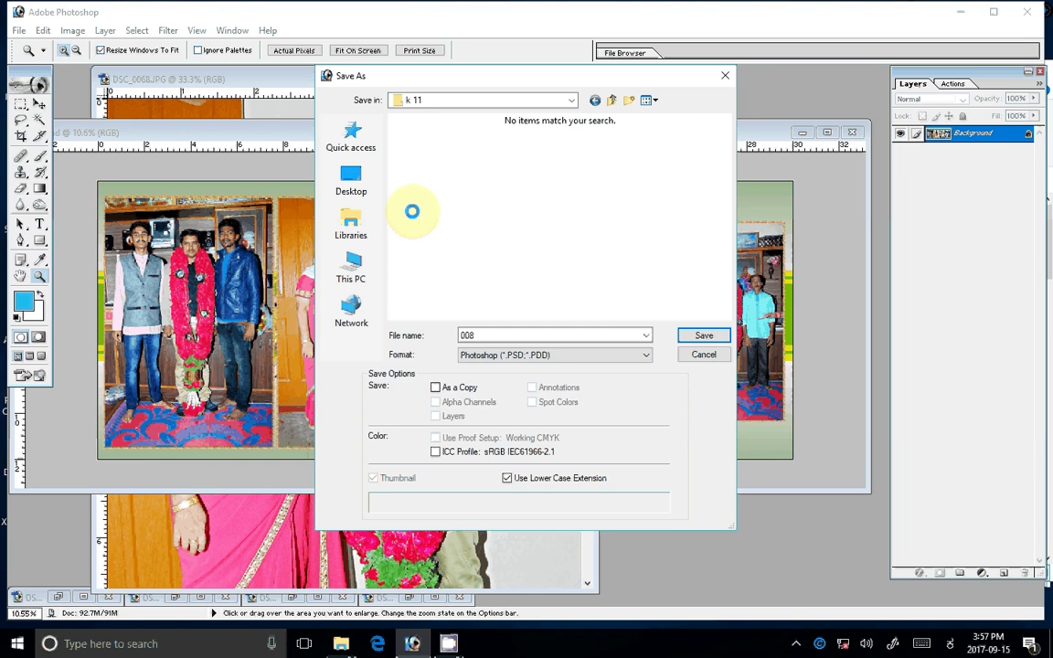
click(503, 354)
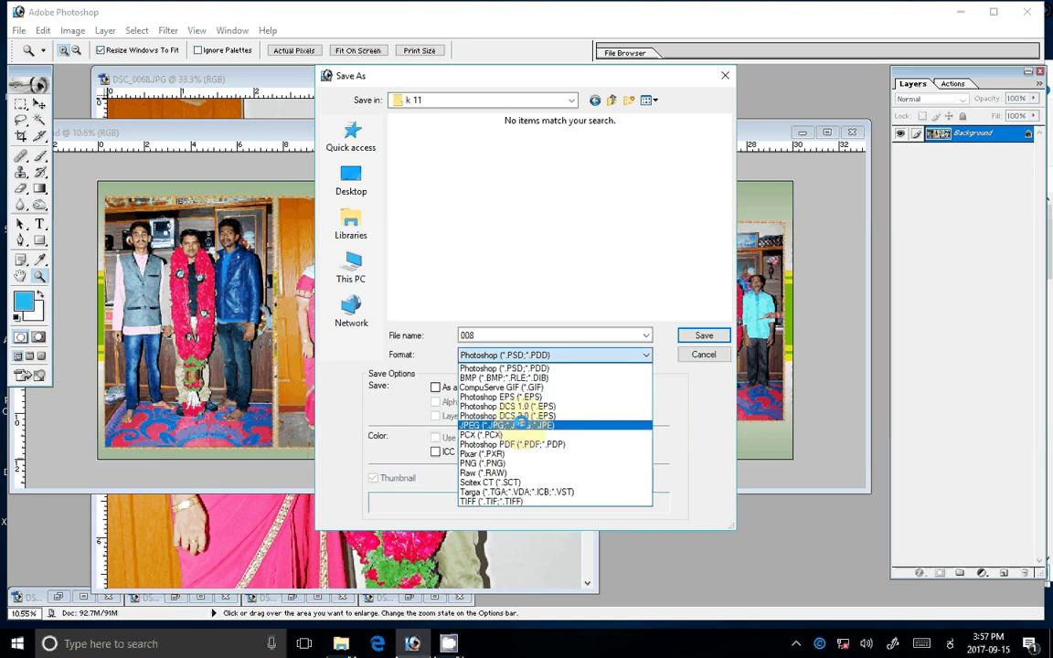
click(518, 425)
double_click(527, 335)
text(07)
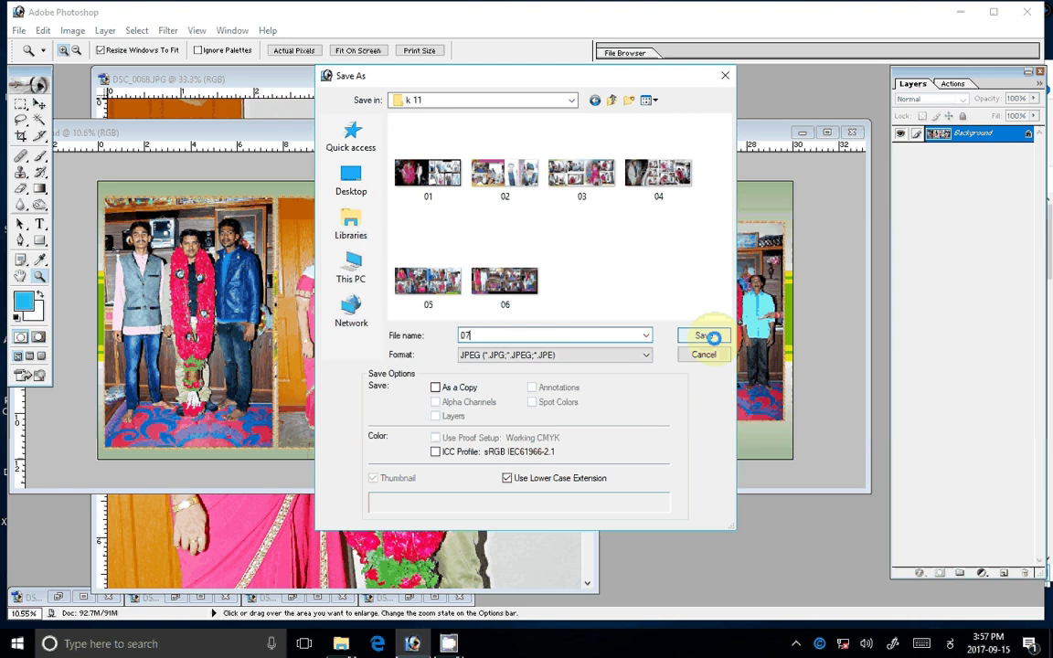
click(713, 337)
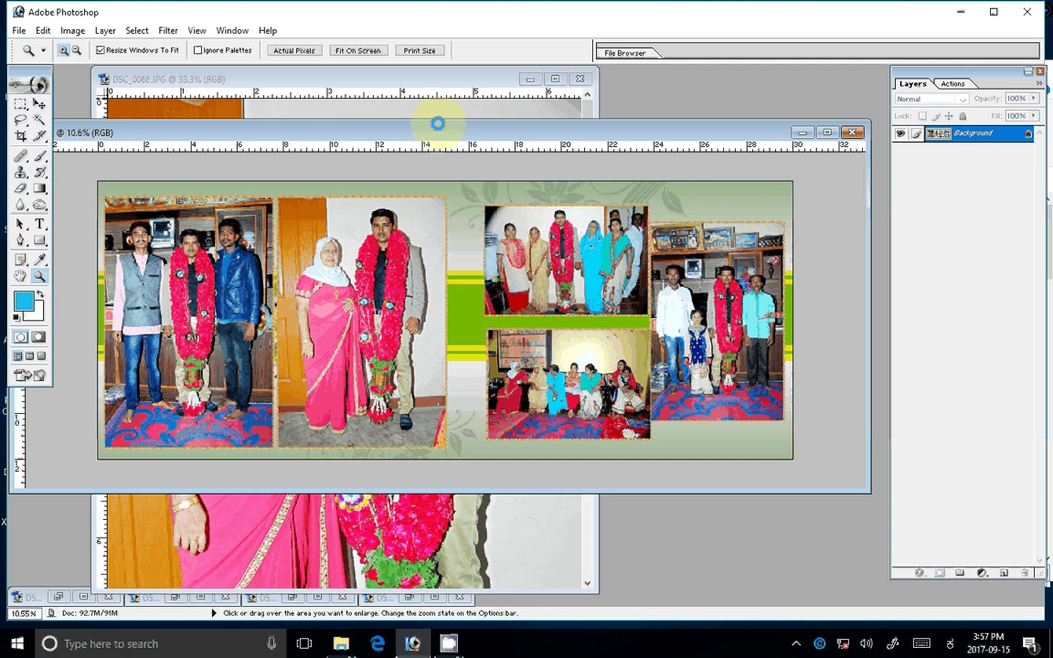
key(ctrl+o)
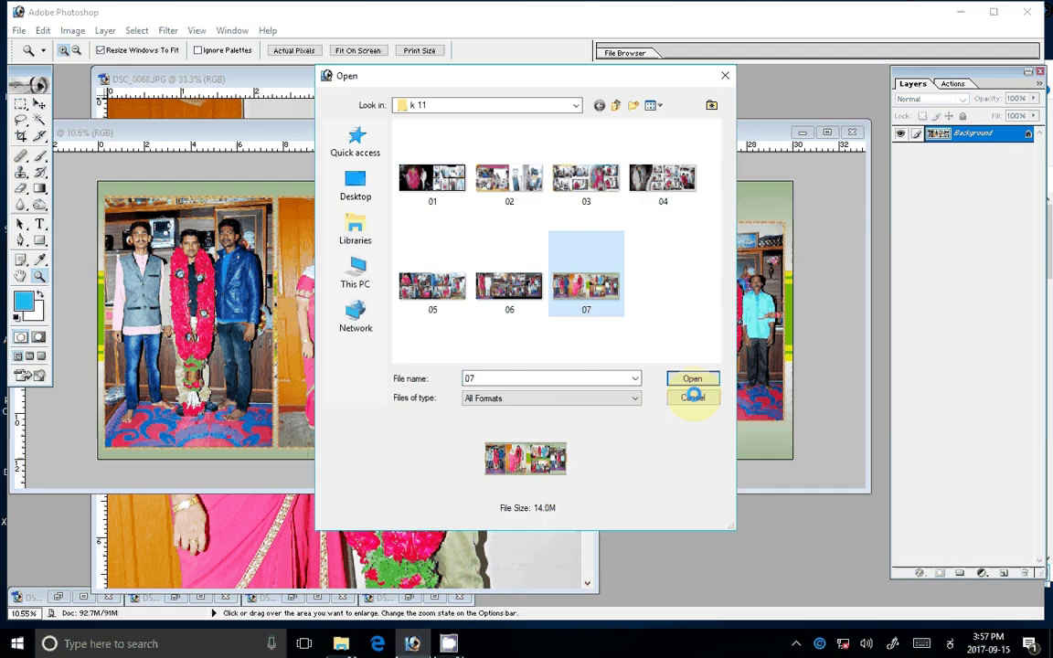
click(692, 397)
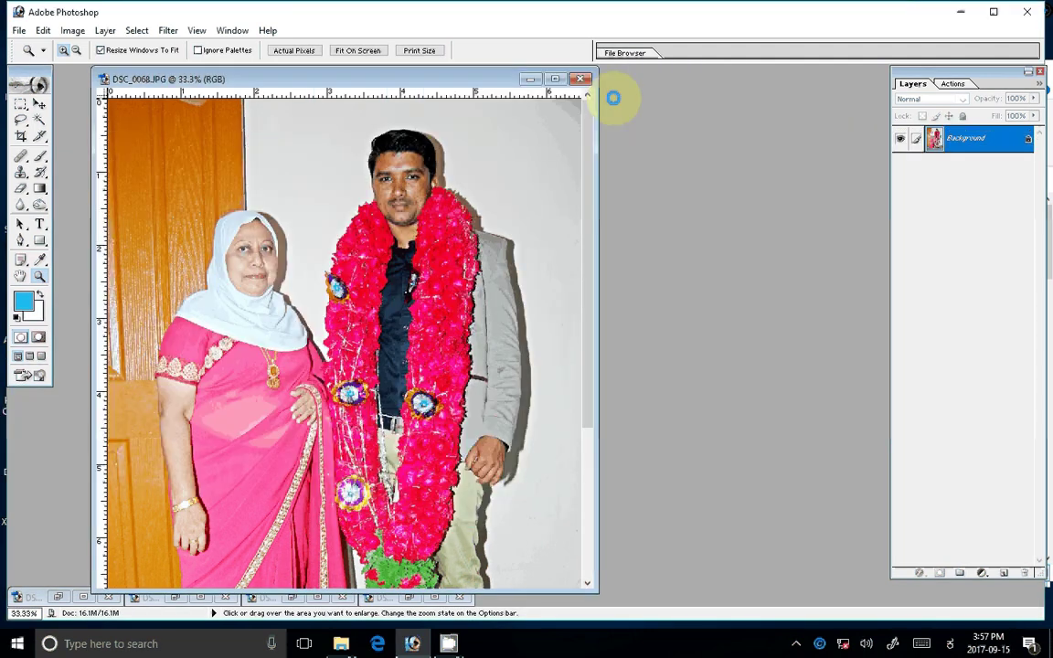